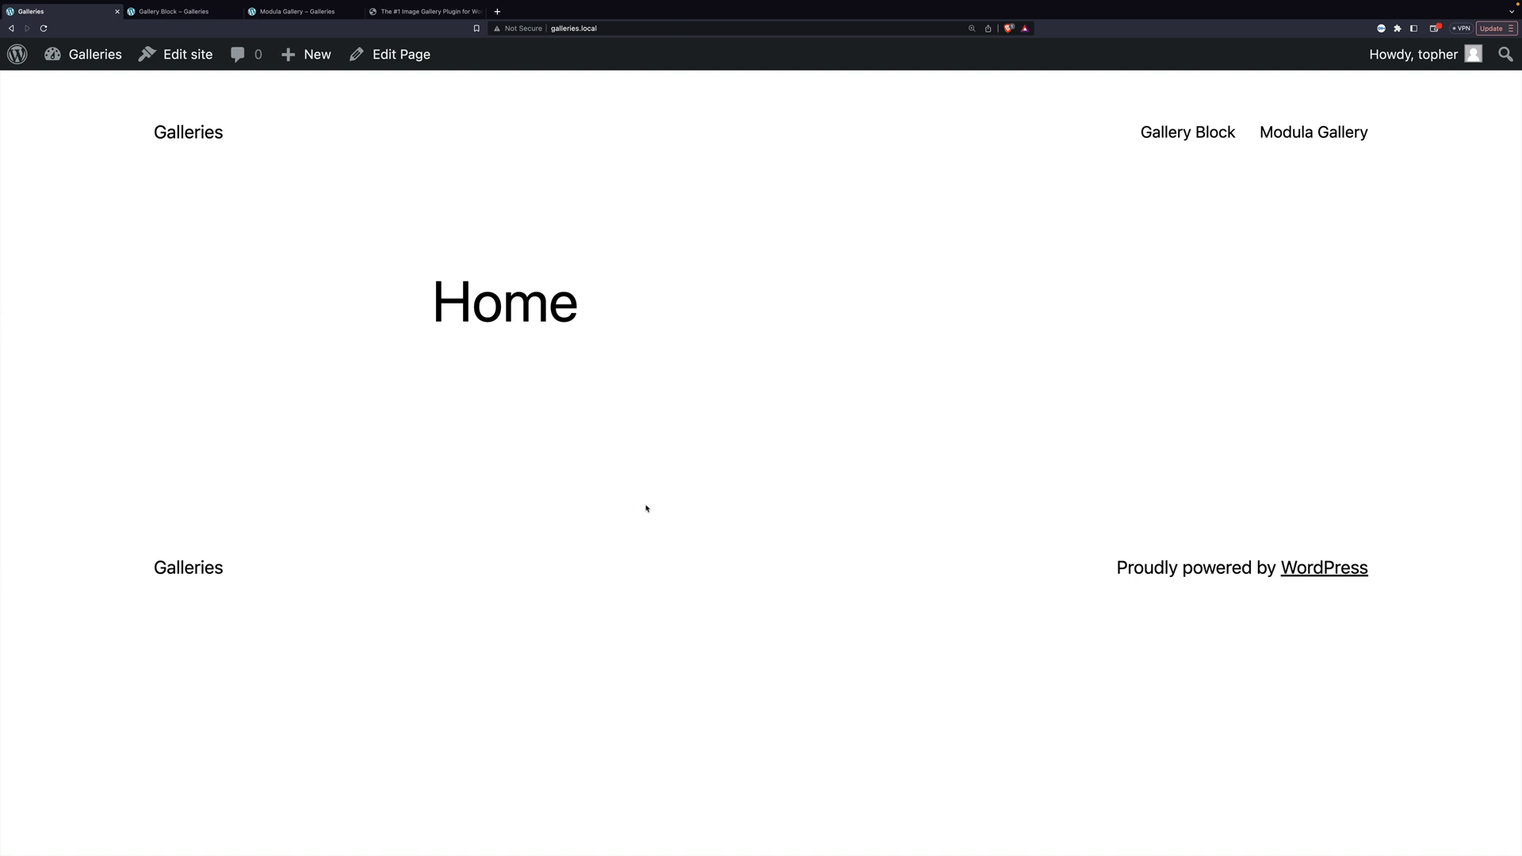
Step: Compare the image layouts of the published Gallery Block page and the Modula Gallery page
key("ctrl+Tab")
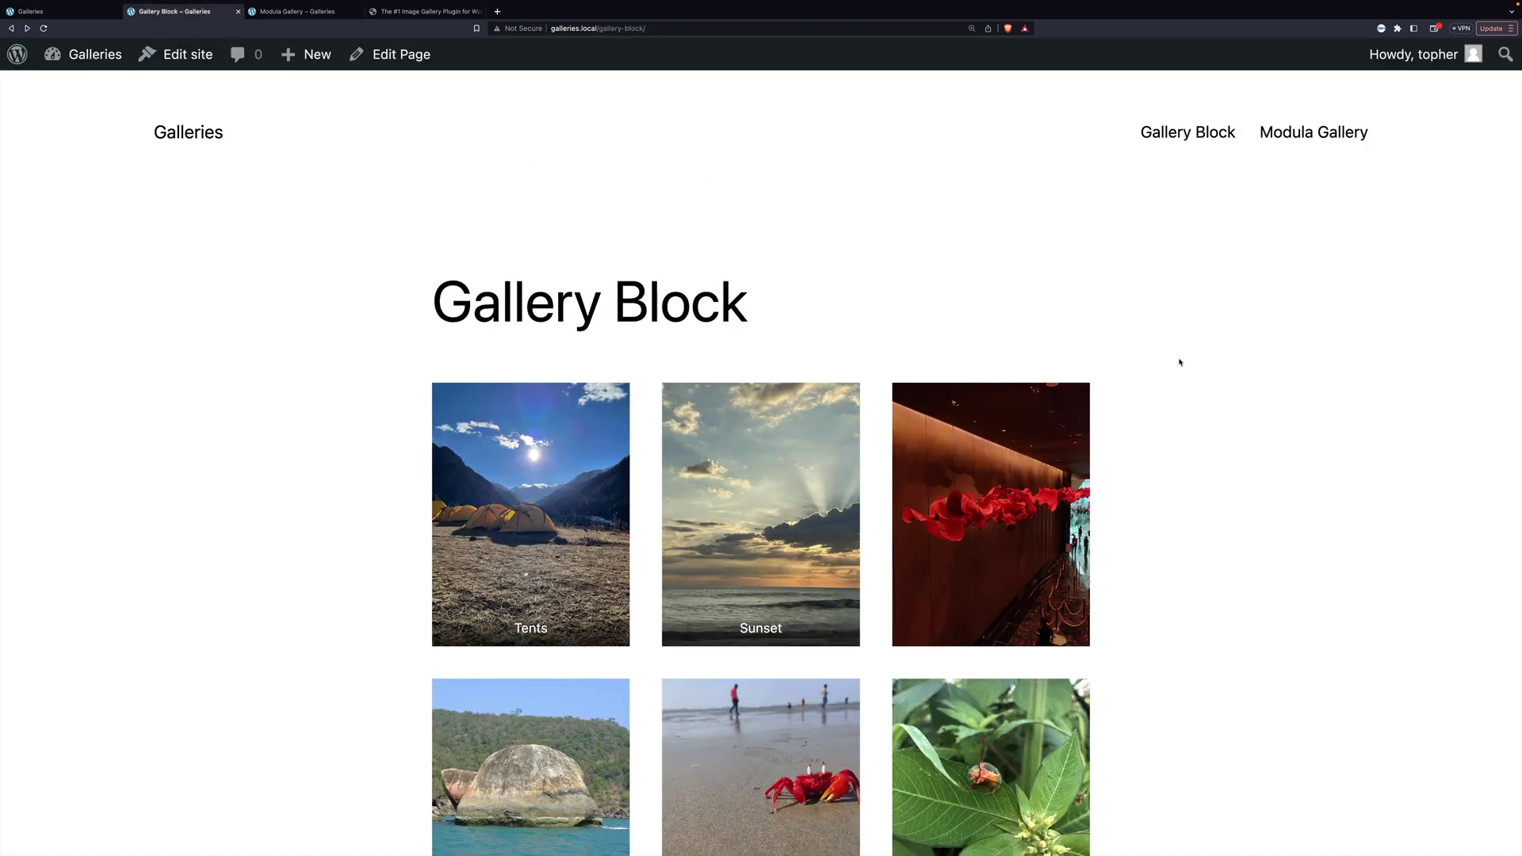
scroll(1180, 363, "down", 8)
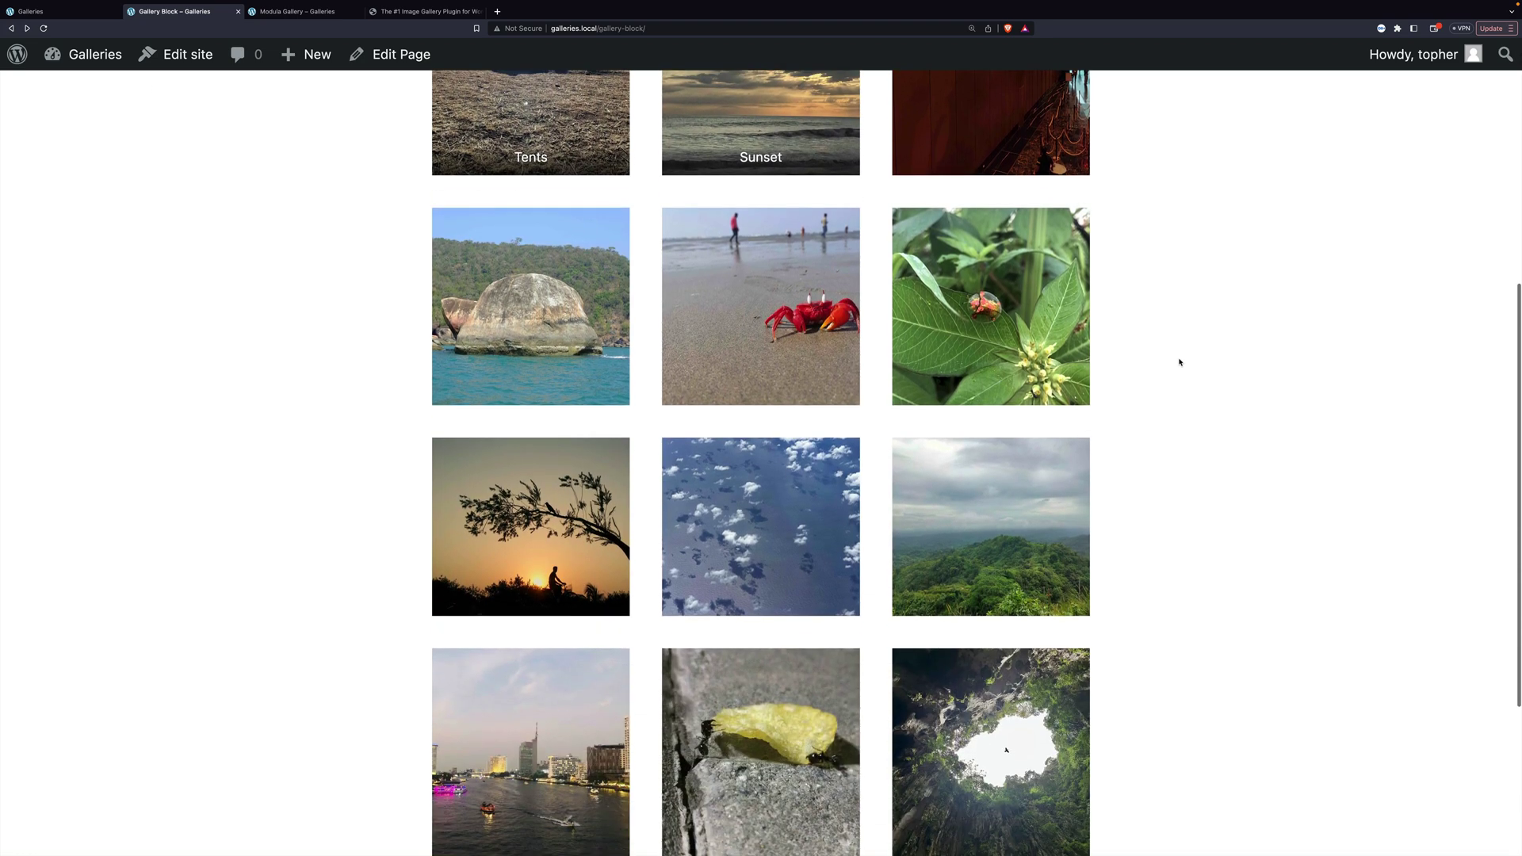
scroll(1179, 363, "up", 6)
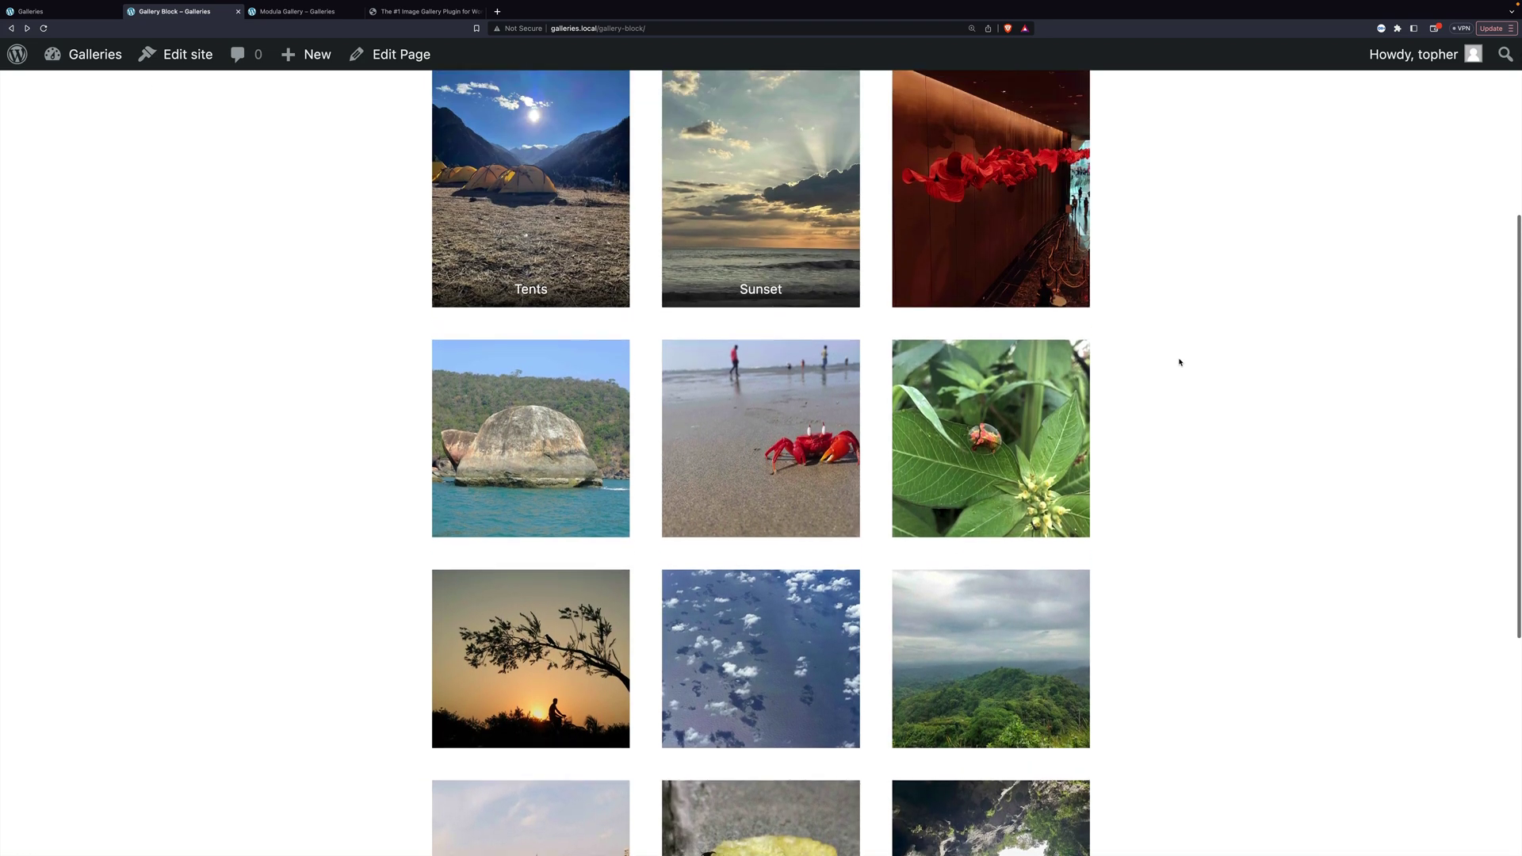
scroll(1180, 362, "up", 3)
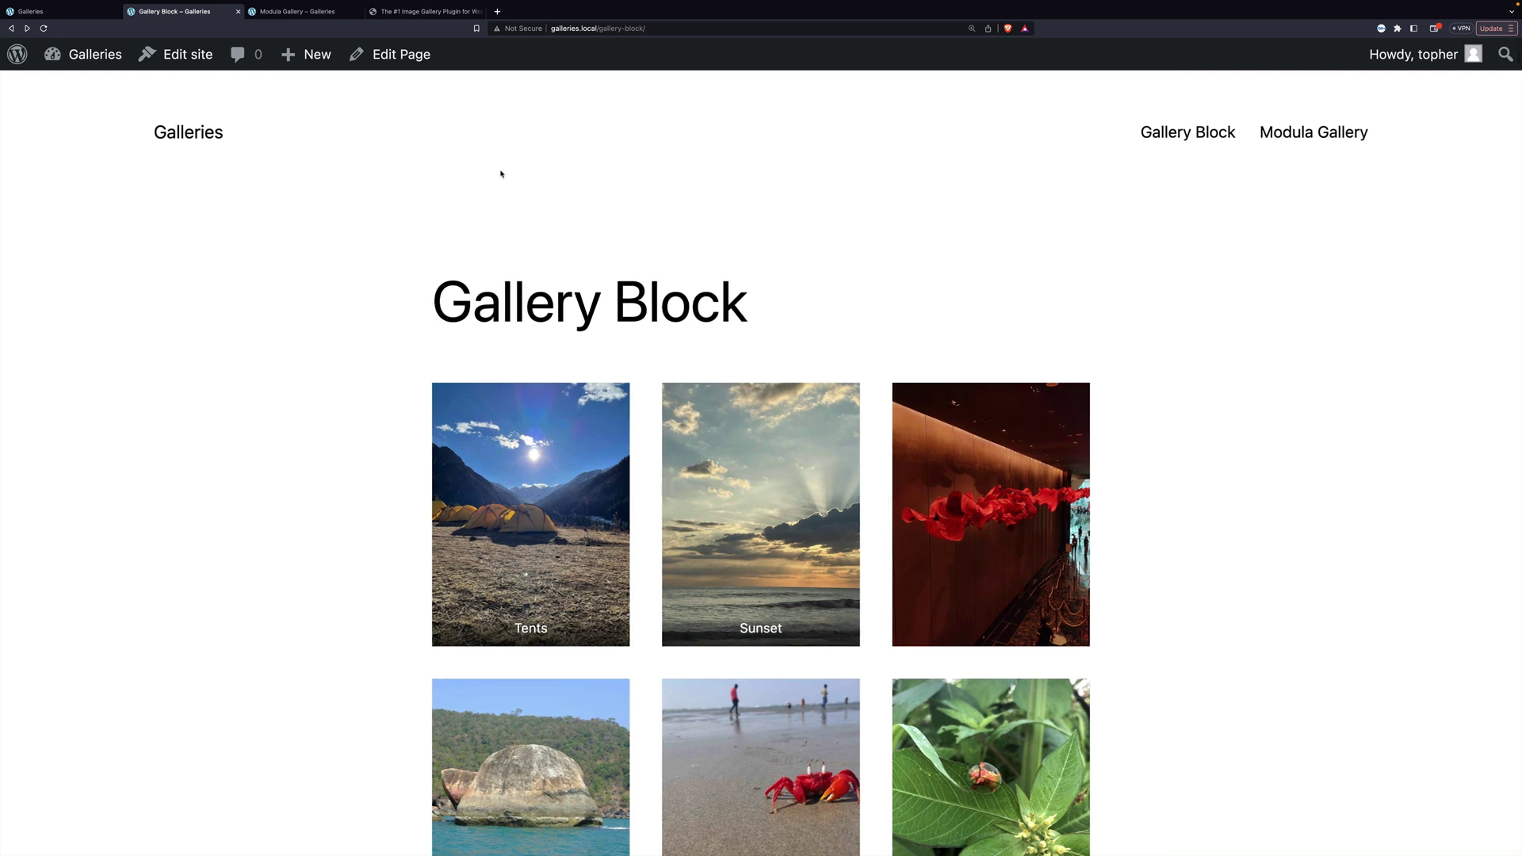
left_click(299, 12)
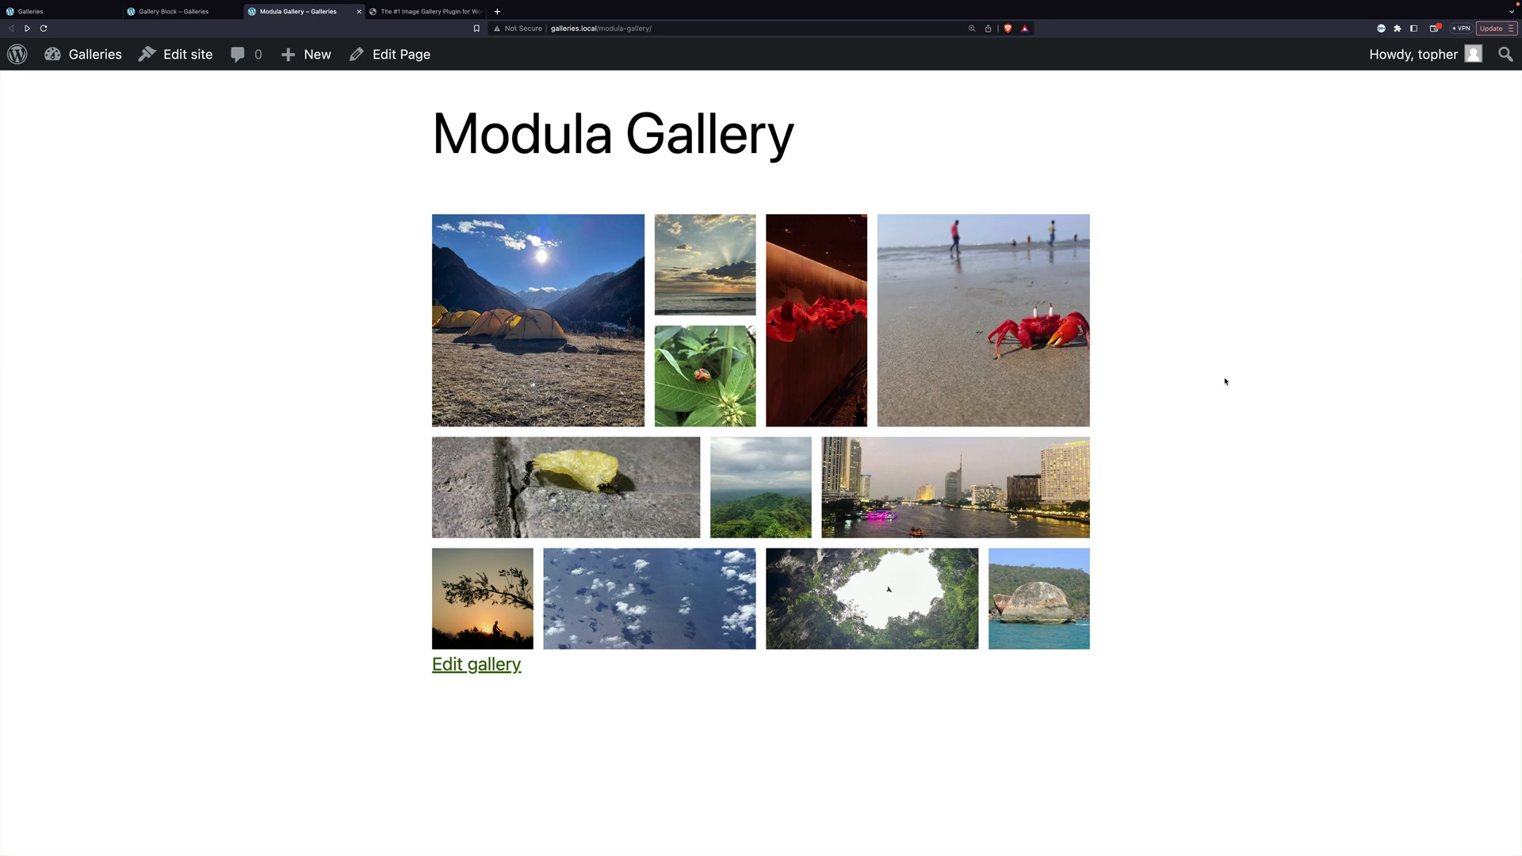
Step: Check the active theme among the site's installed themes in the admin area
mouse_move(87, 56)
left_click(68, 112)
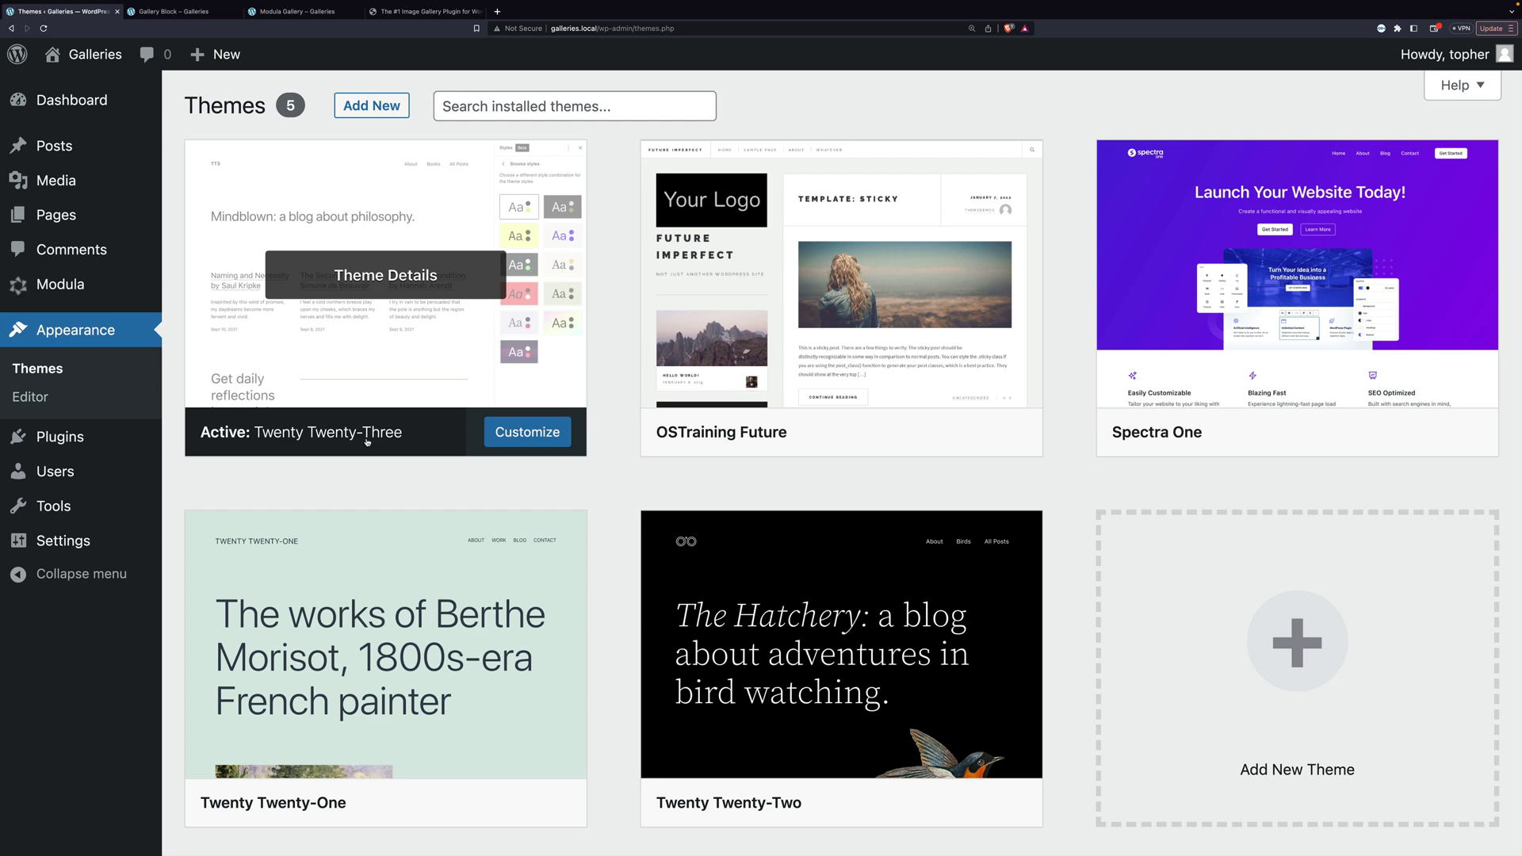
key("super+3")
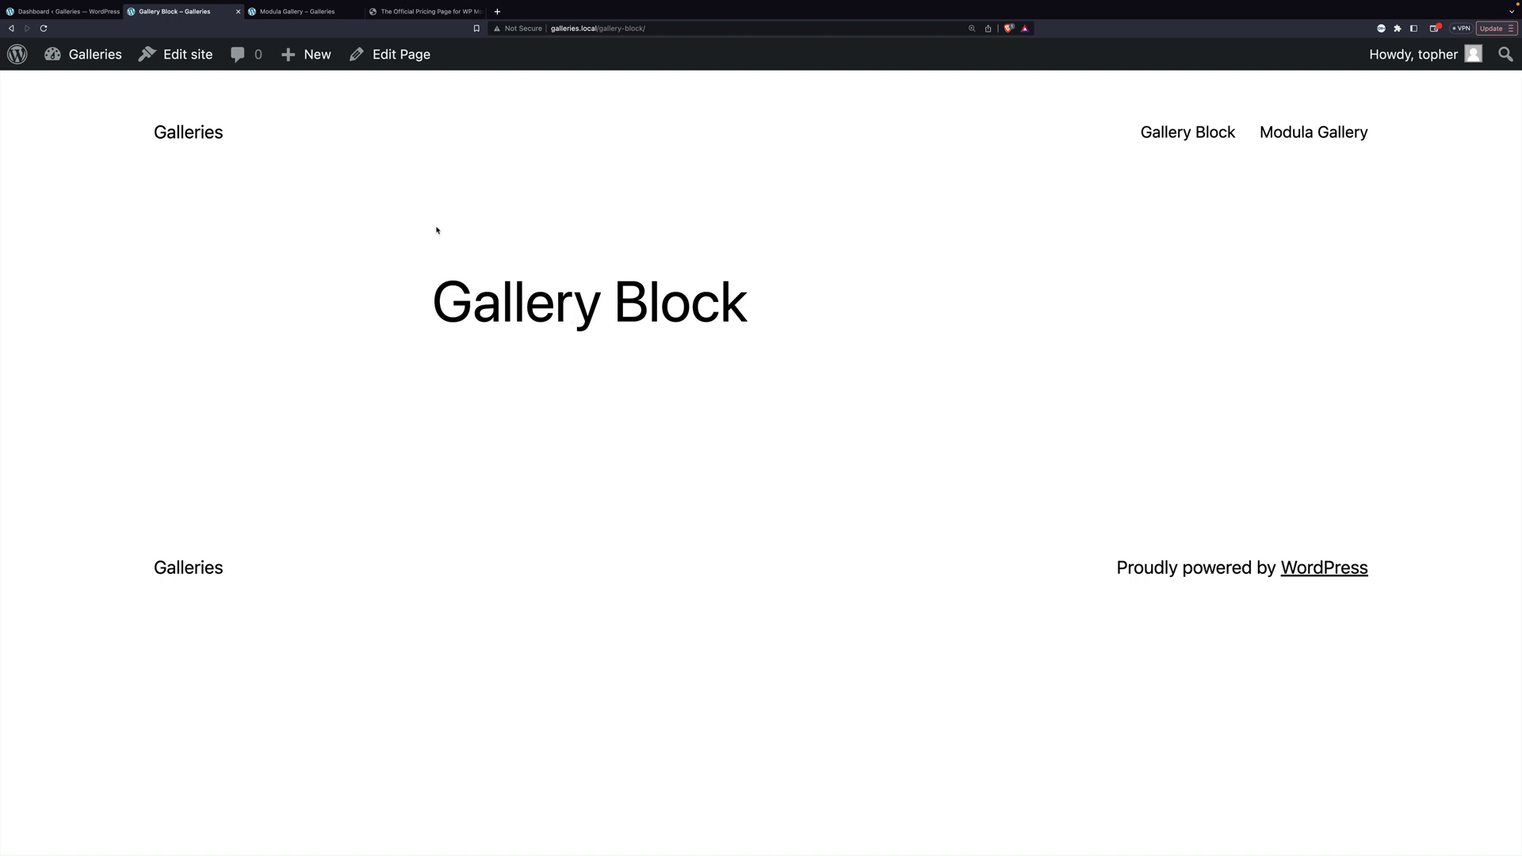
Step: Open the Gallery Block page for editing and view the quick block choices for its empty content area
left_click(402, 54)
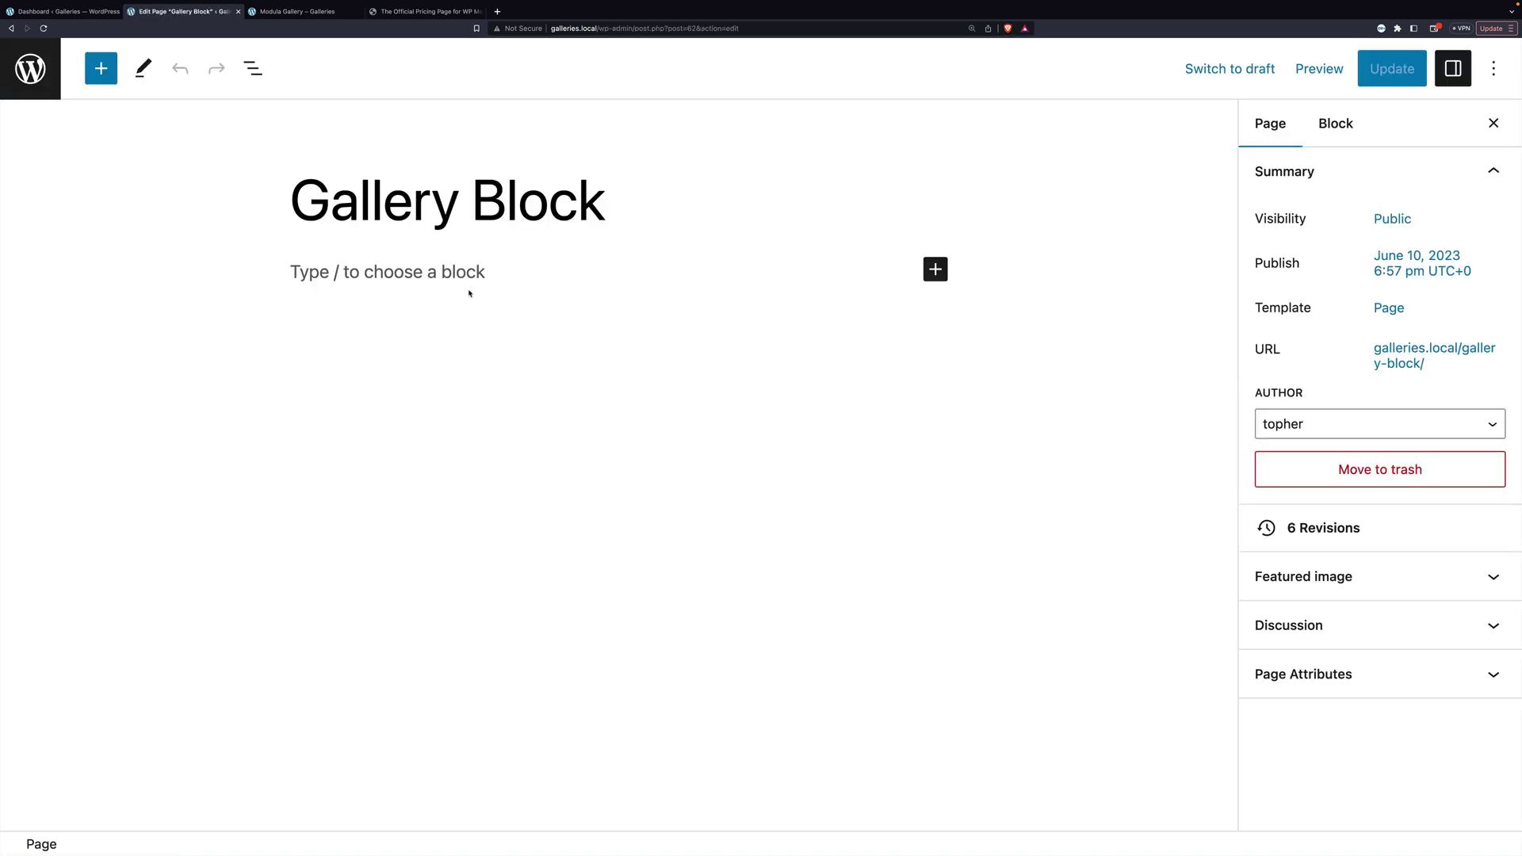
left_click(935, 269)
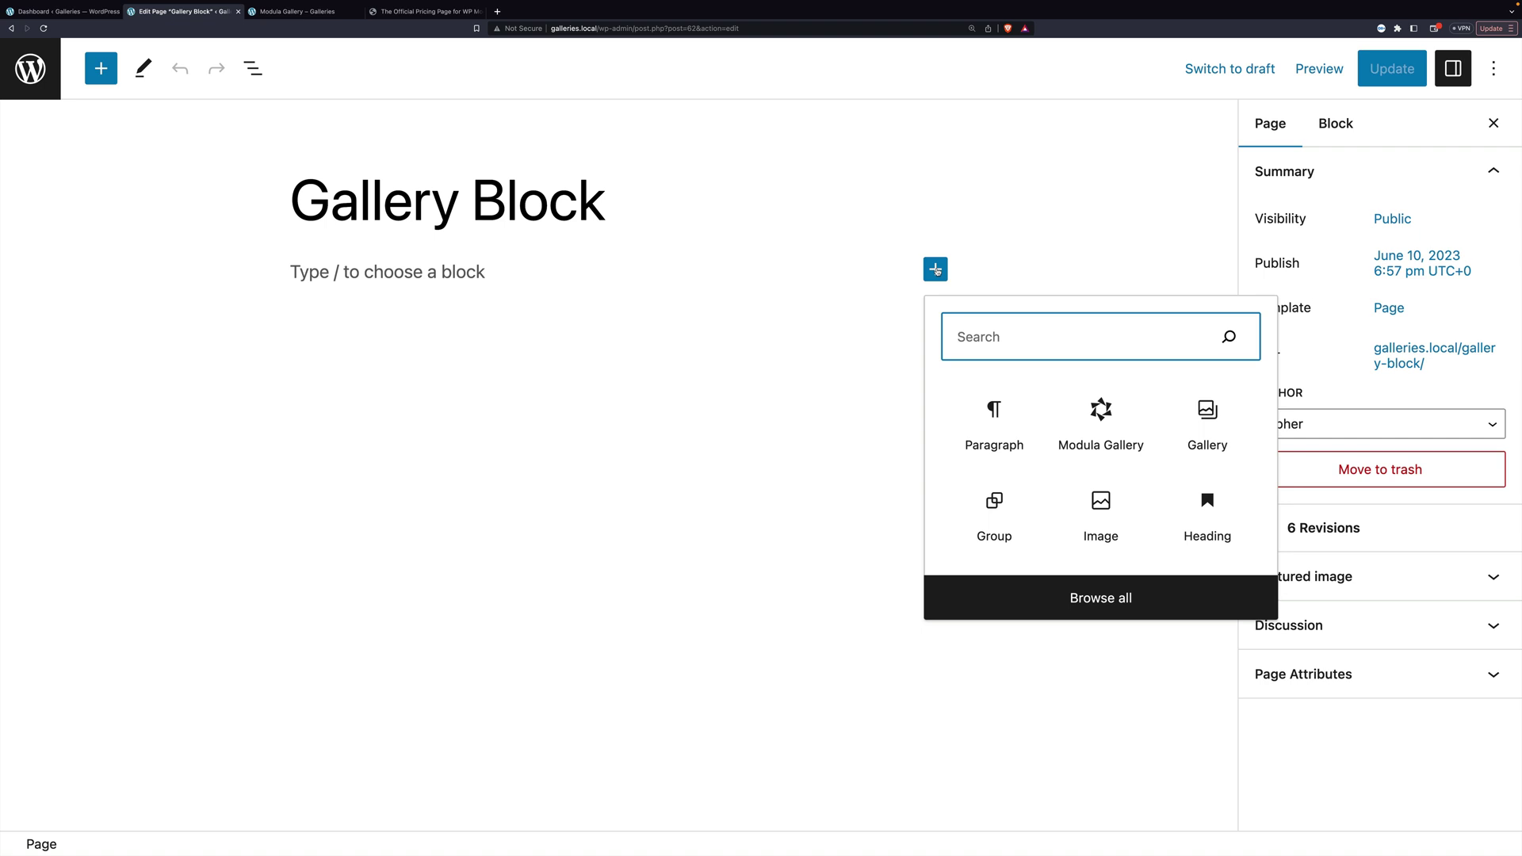
left_click(937, 270)
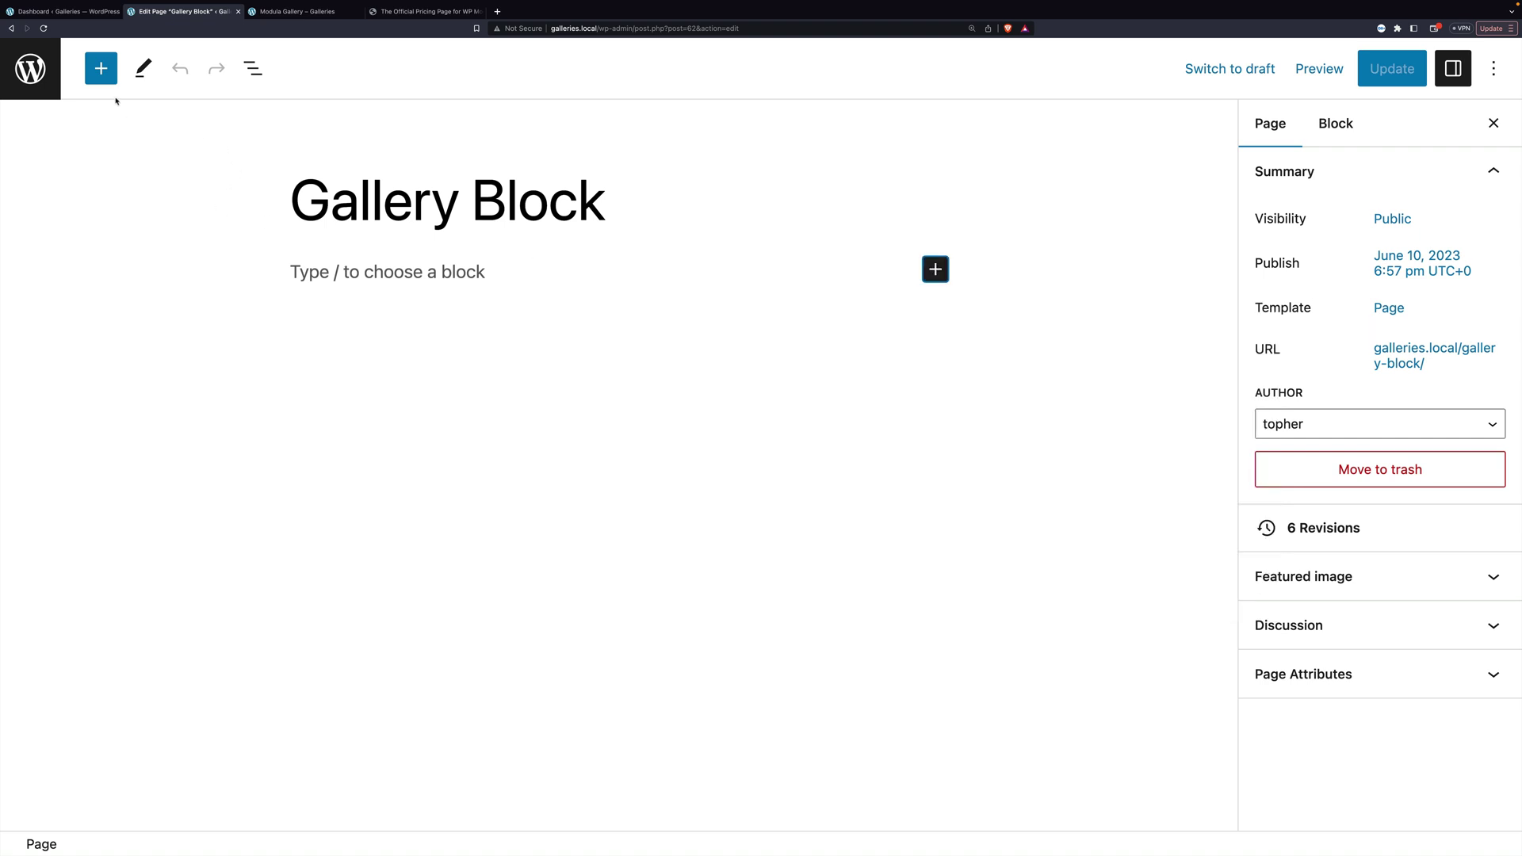
Step: Search the full block library for "gal" and preview the Gallery block
left_click(101, 72)
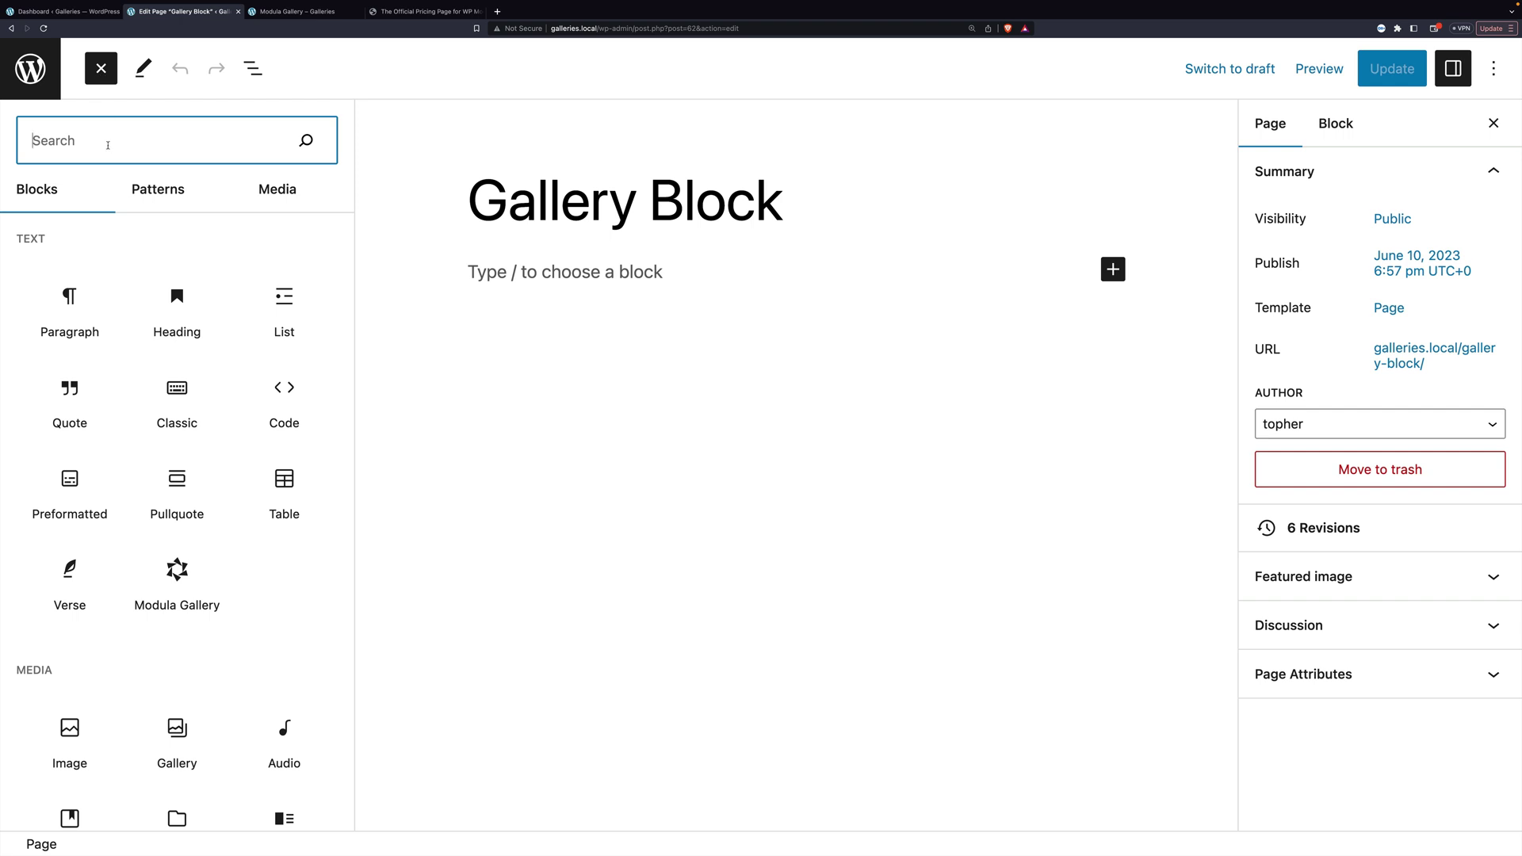
type("gal")
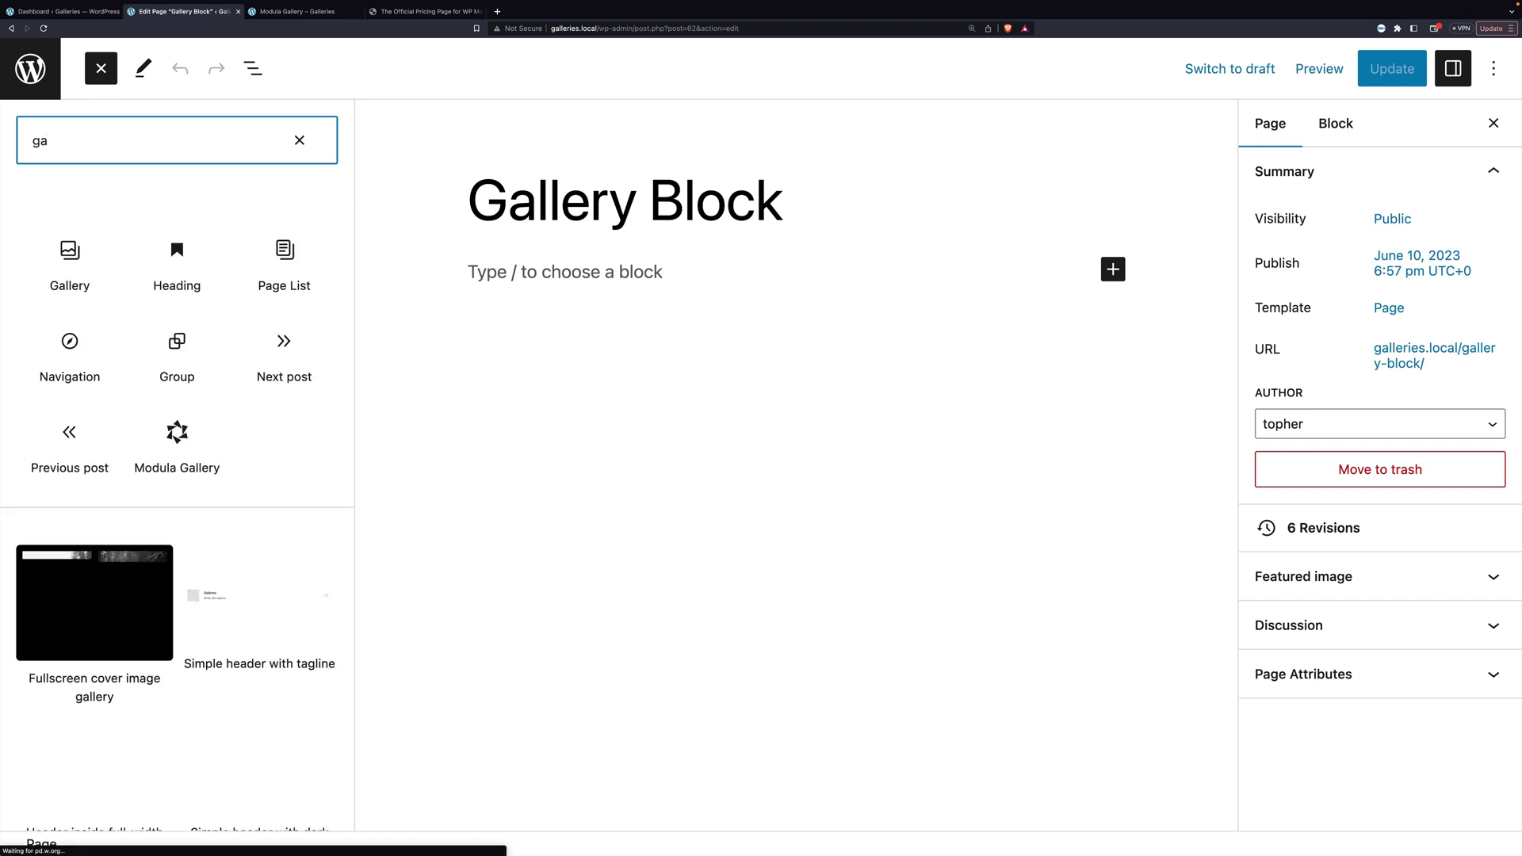
mouse_move(71, 252)
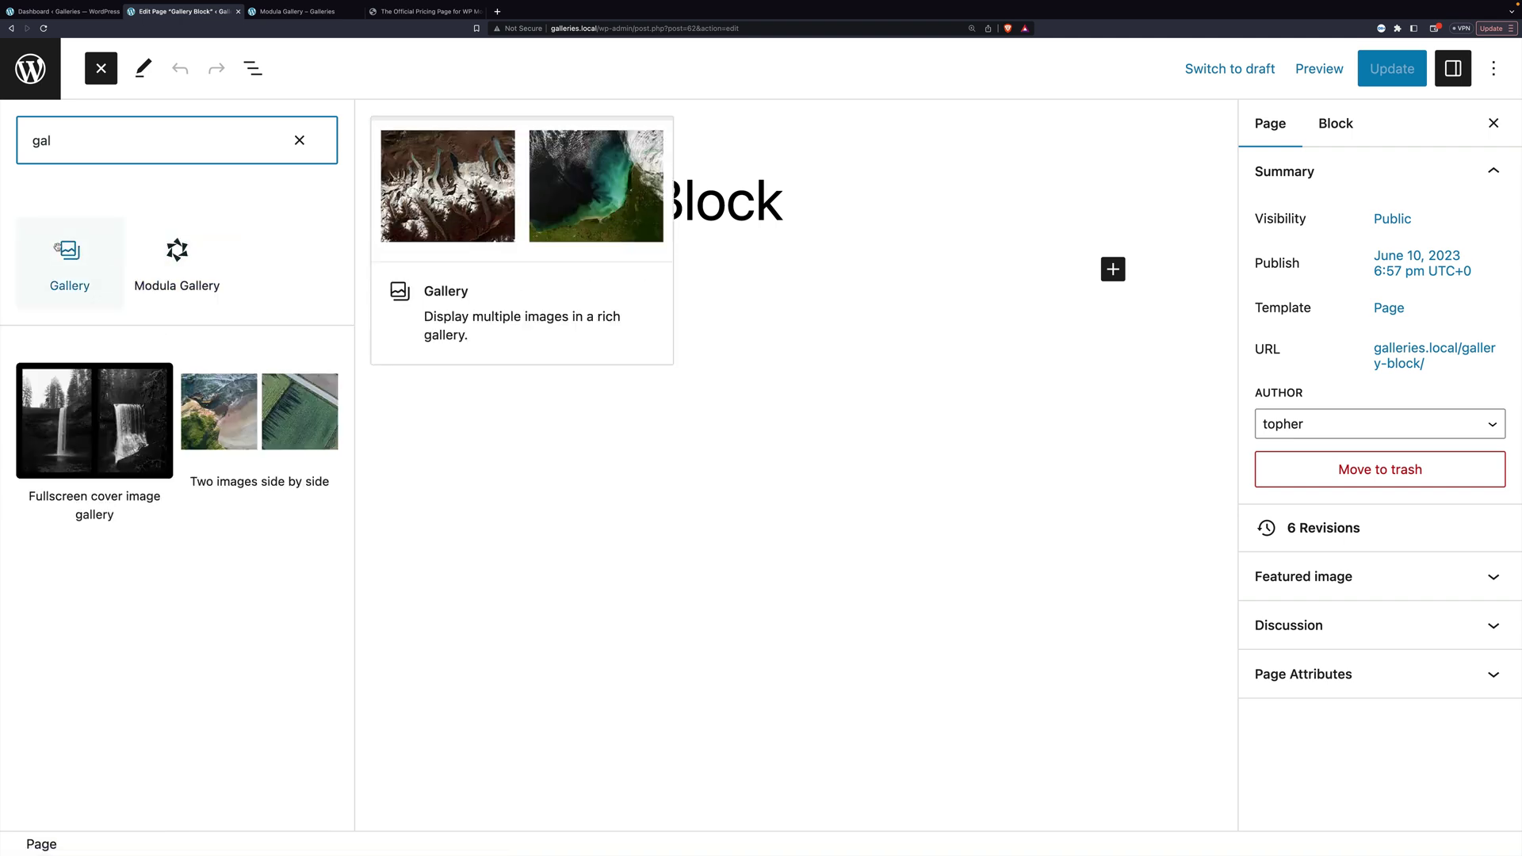
Step: Insert a Gallery block in the empty content area below the page title
left_click(398, 272)
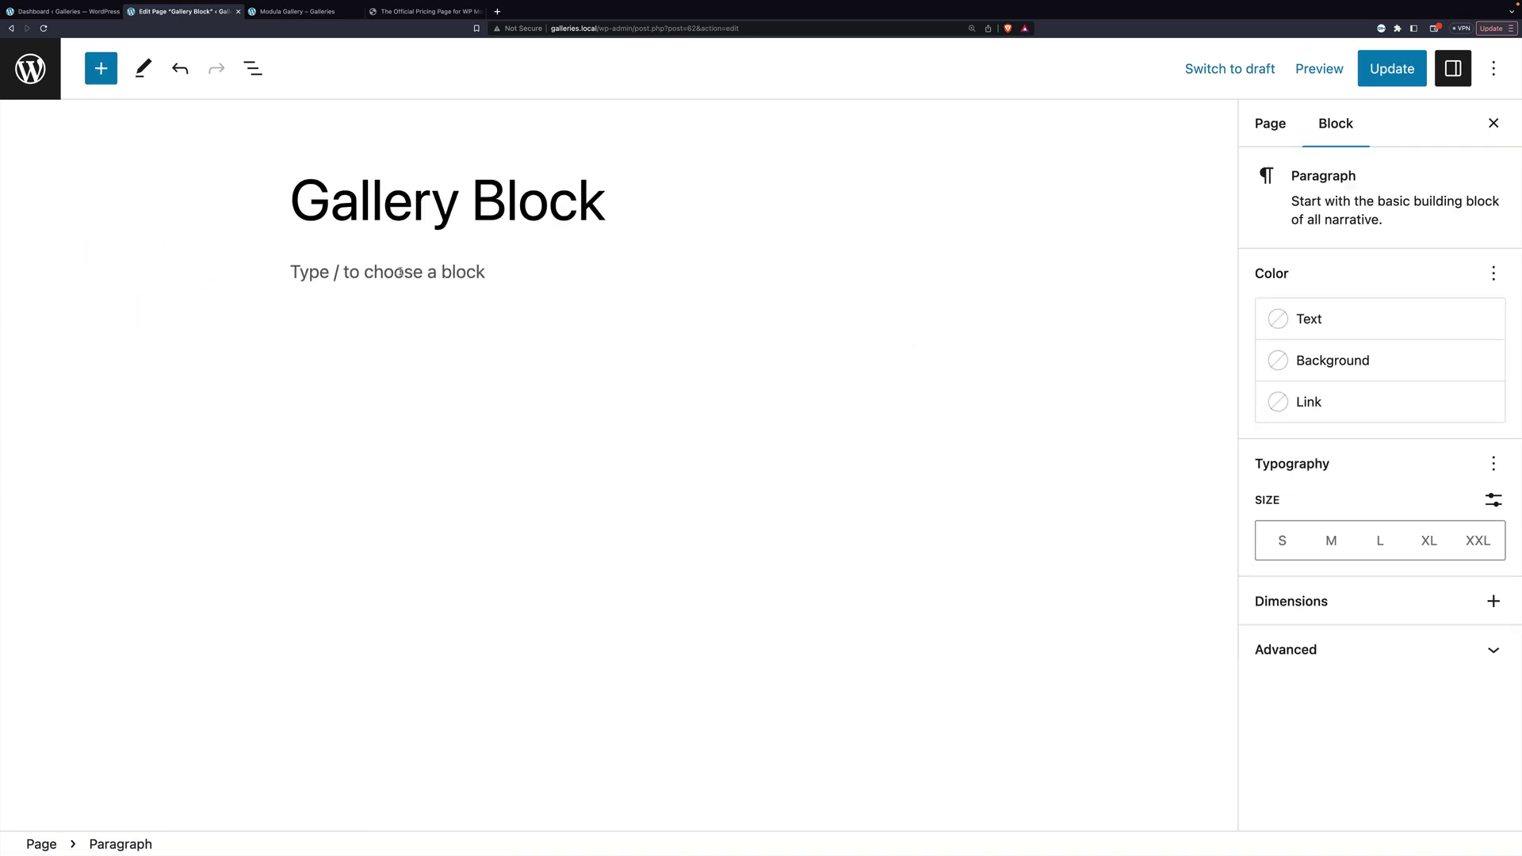
type("/gall")
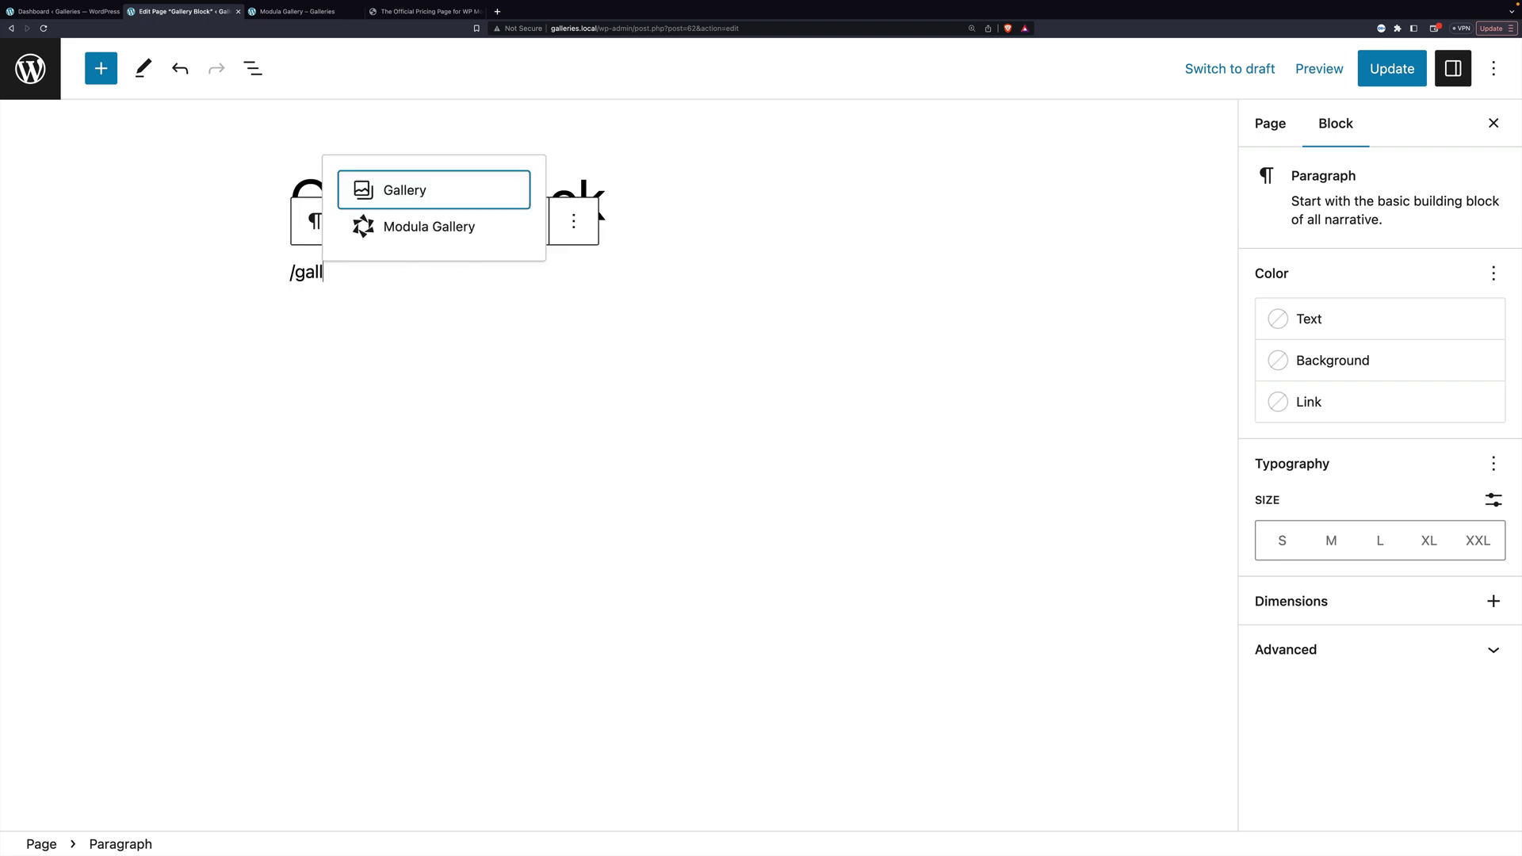
left_click(442, 197)
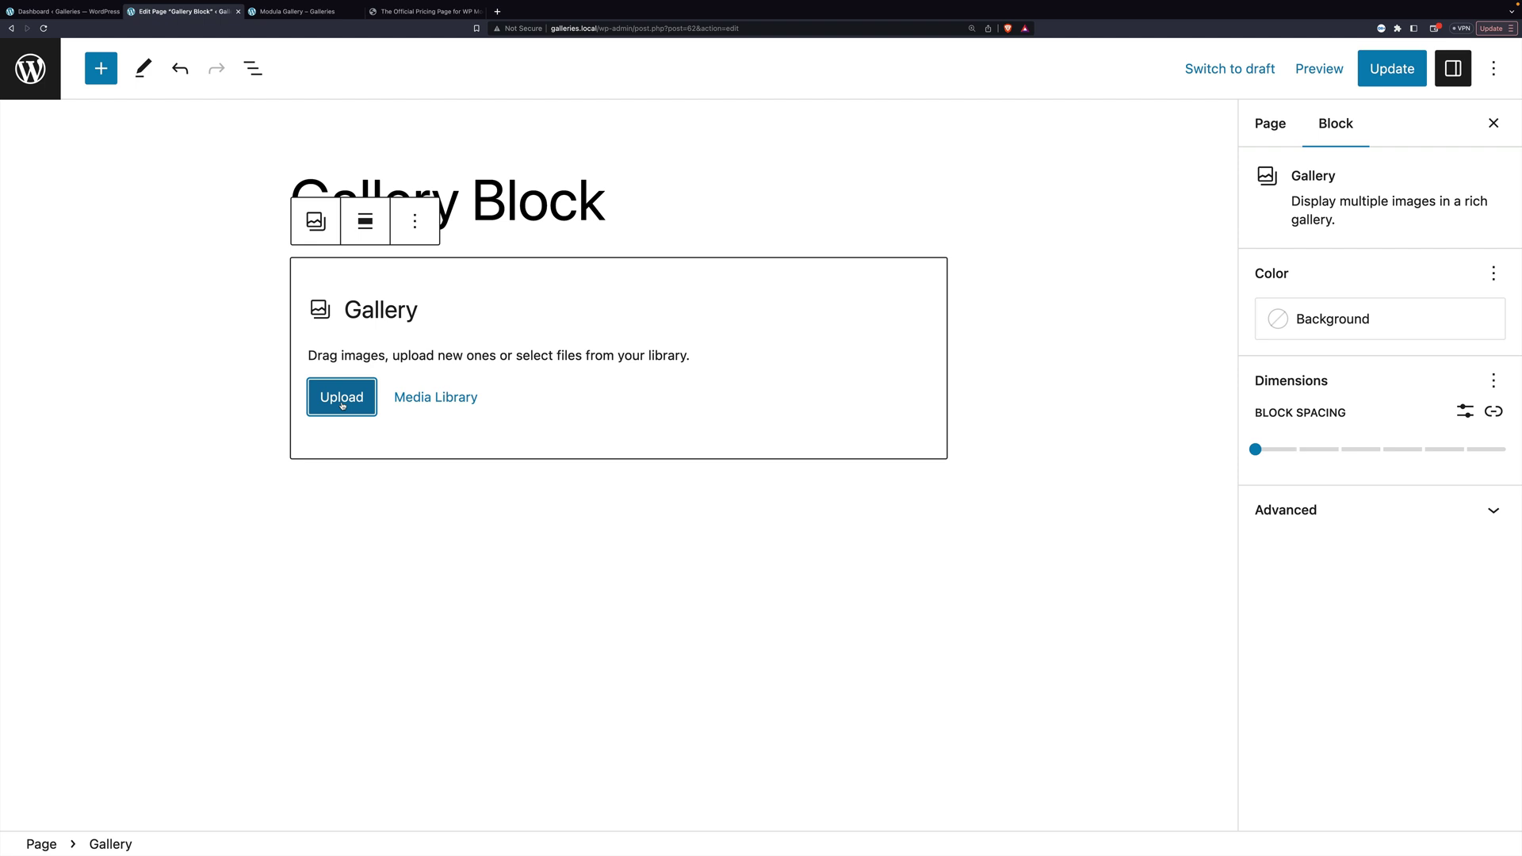
Step: Create a new gallery from all media library images except one of the two duplicate green hills photos
left_click(436, 395)
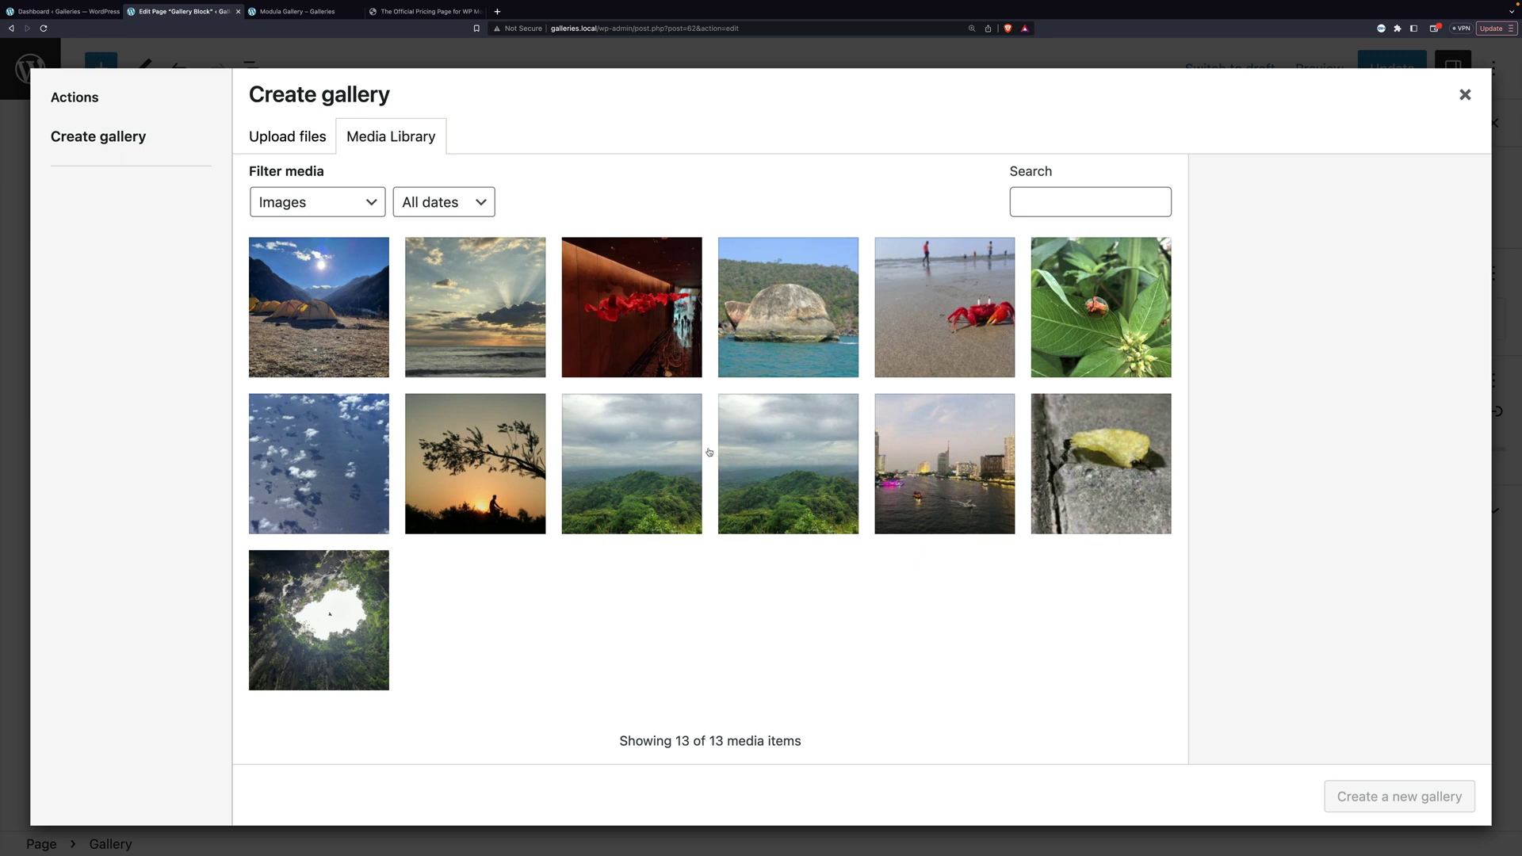
left_click(341, 333)
left_click(352, 587, "shift")
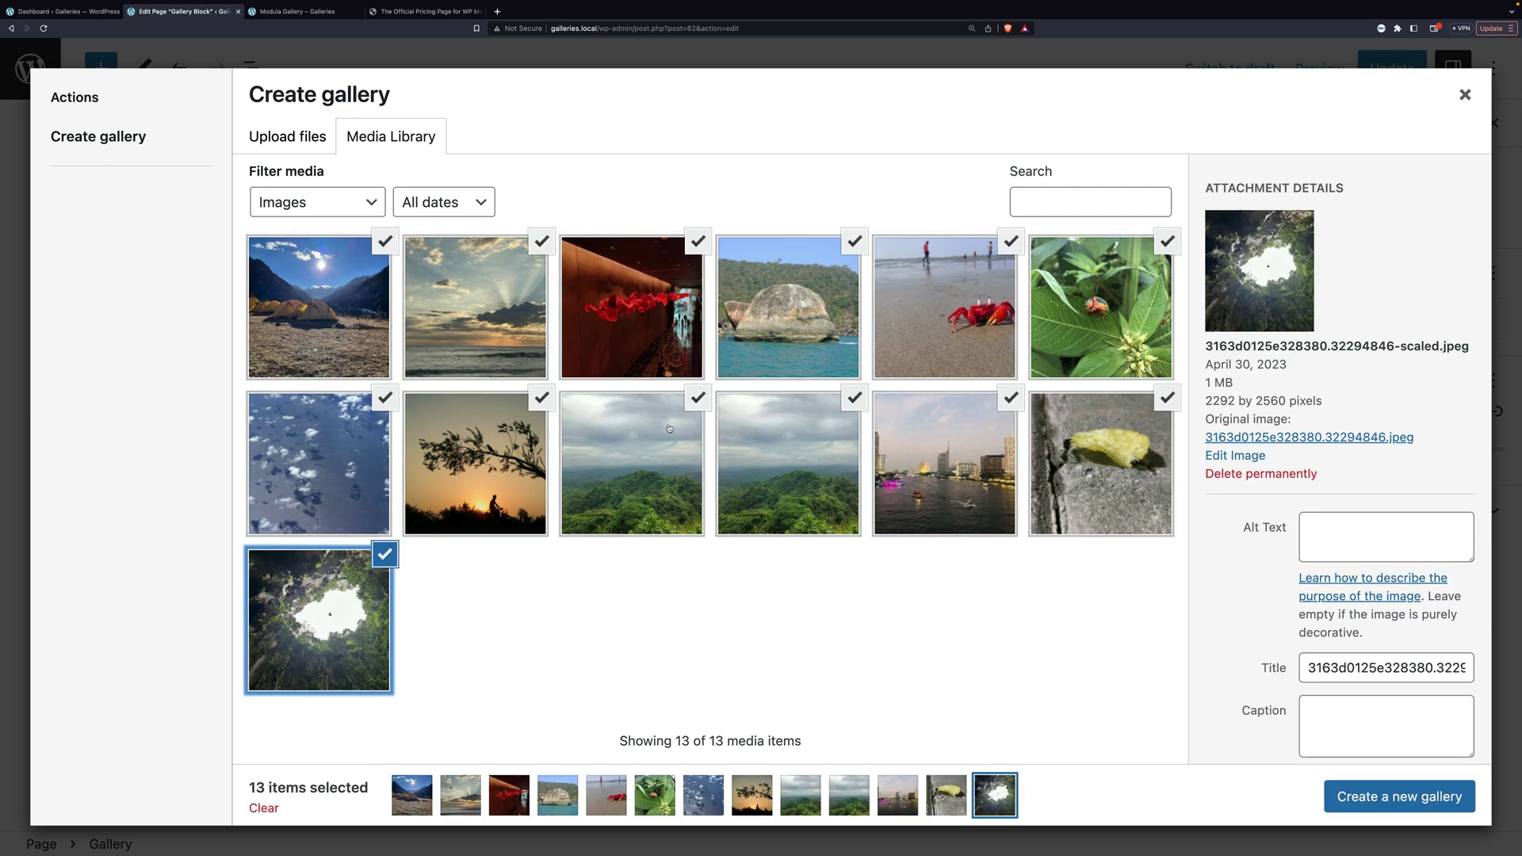
left_click(699, 399)
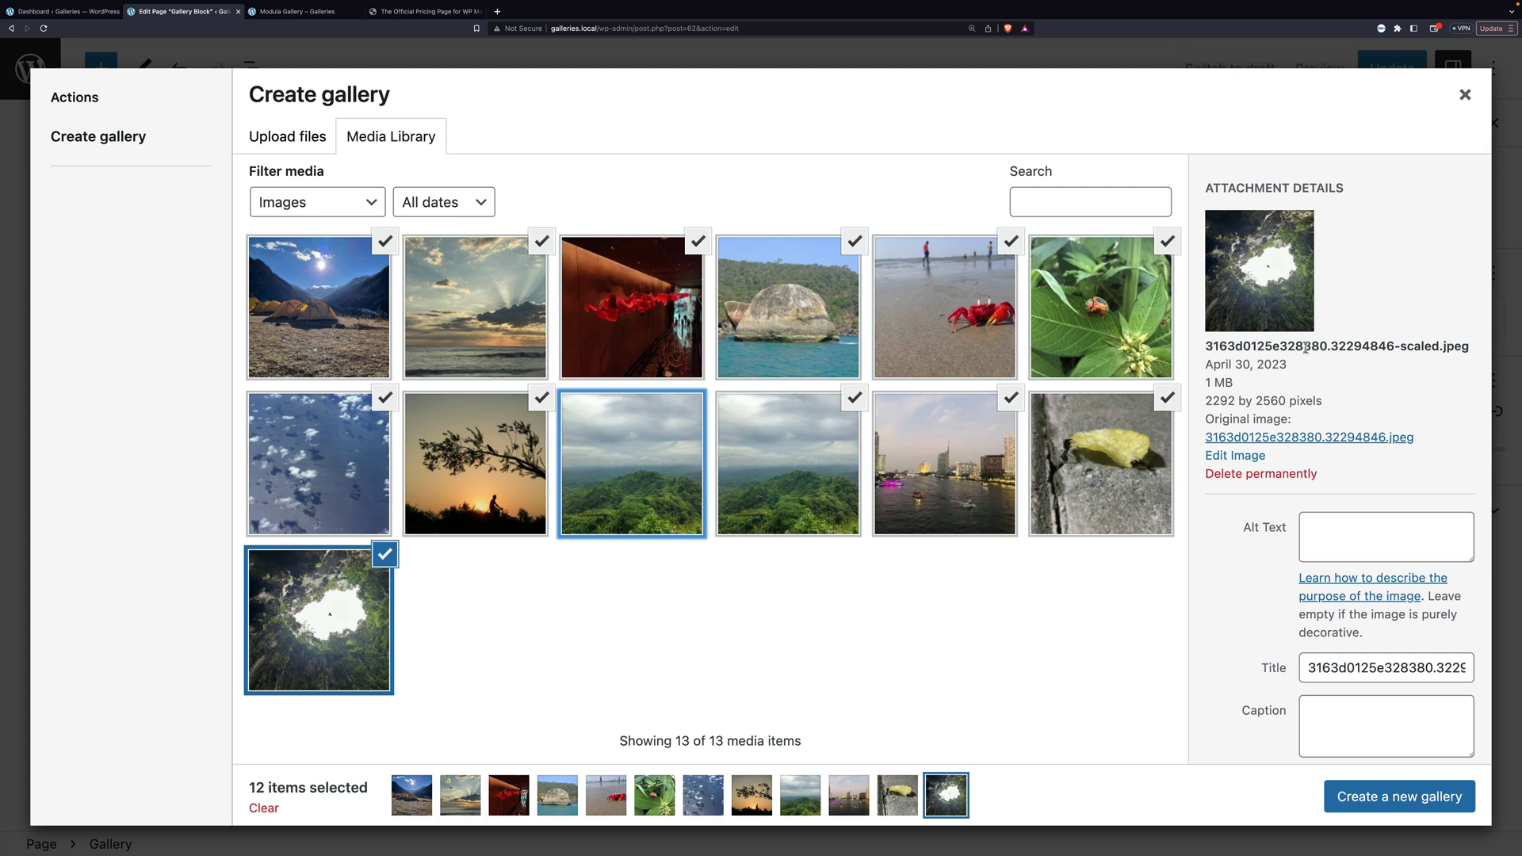
left_click(1386, 797)
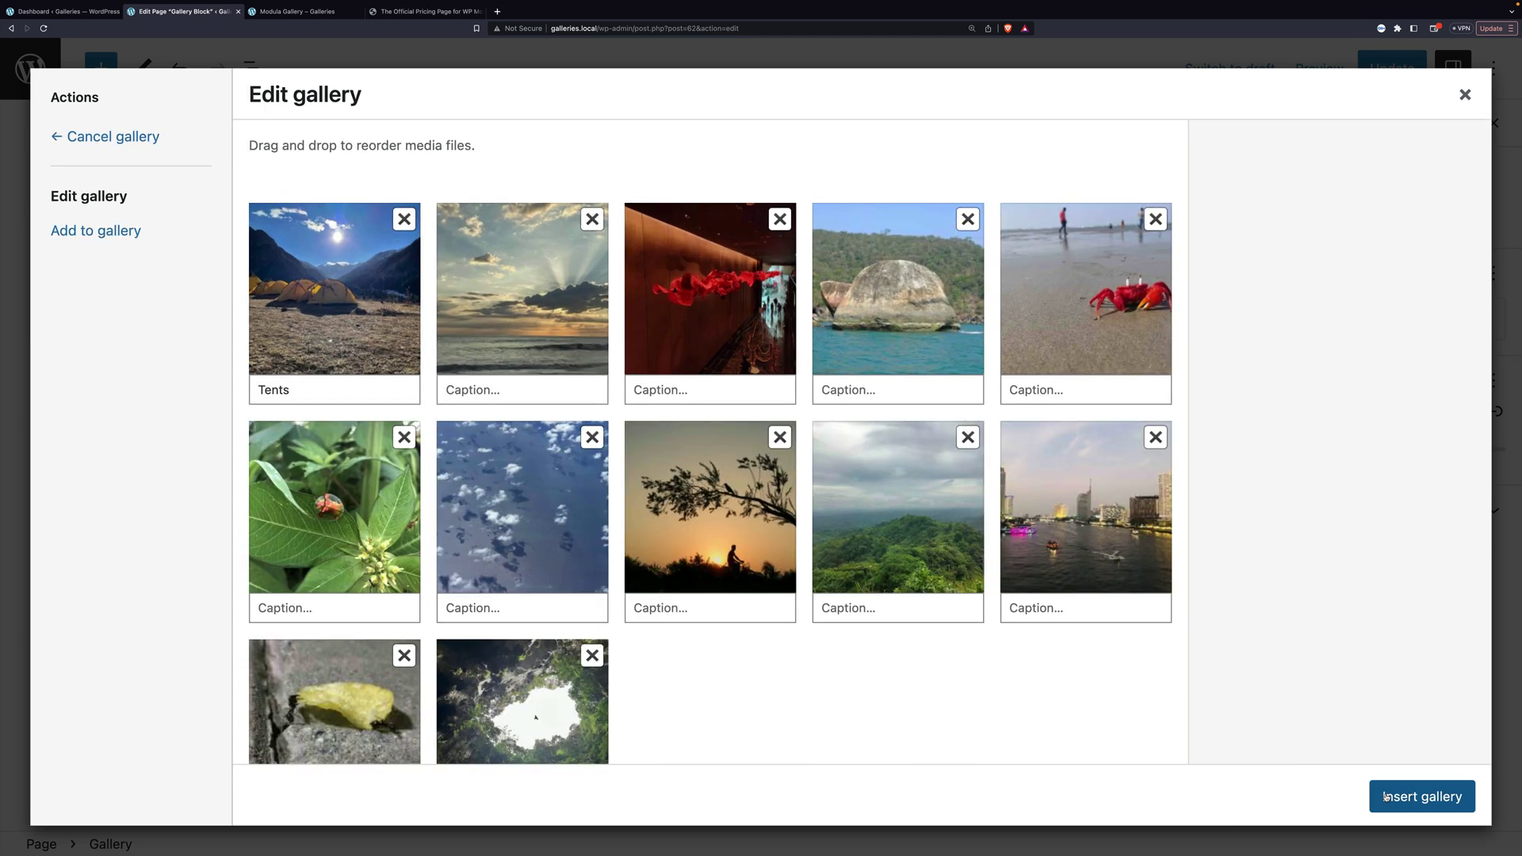
Step: Move the tree silhouette photo ahead of the blue clouds photo and insert the gallery into the page
left_click_drag(710, 498, 541, 495)
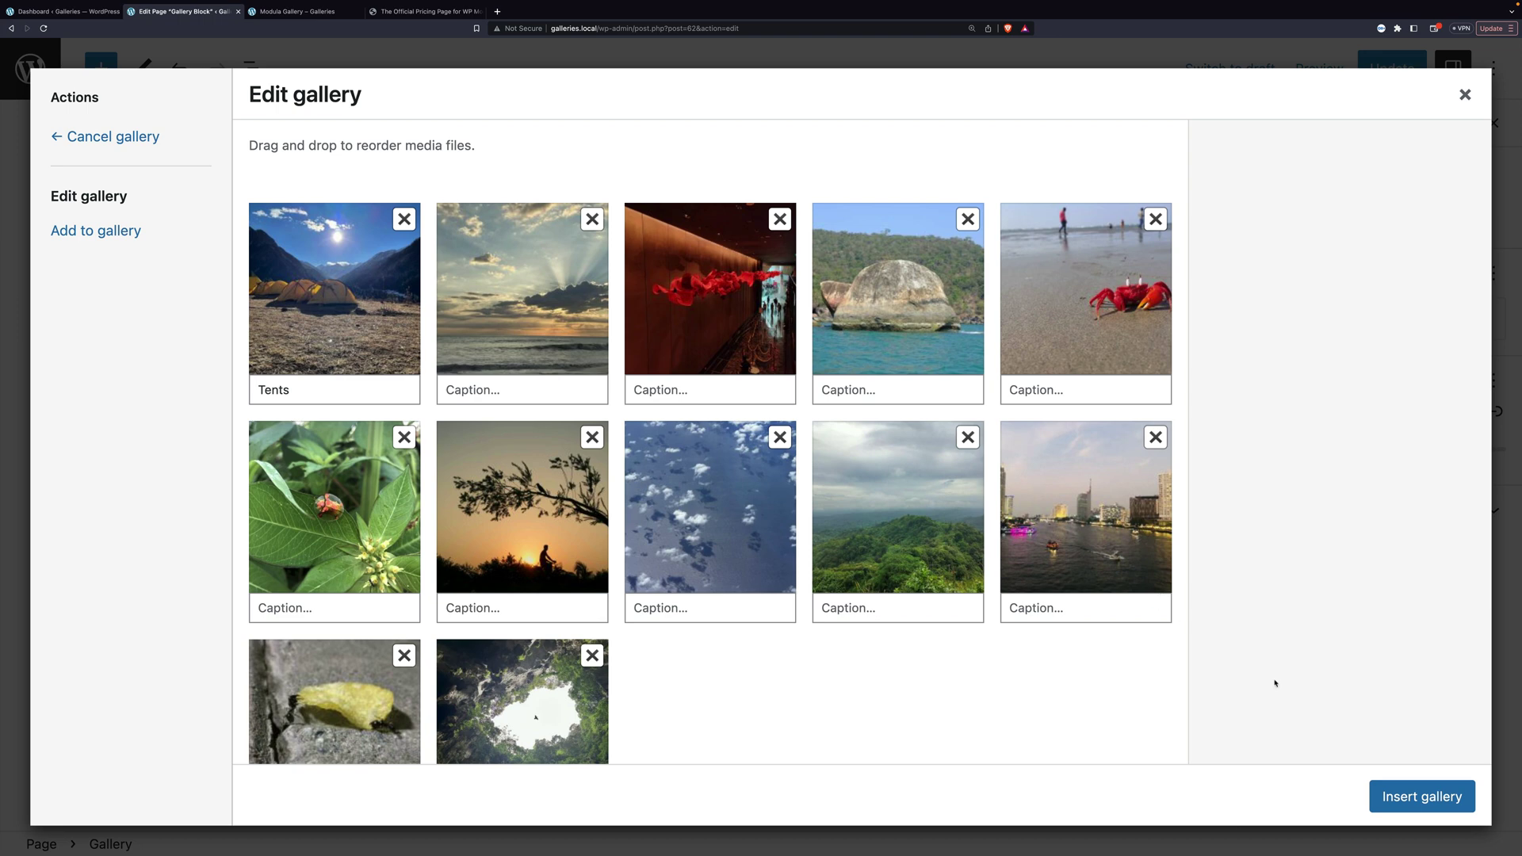
left_click(1409, 796)
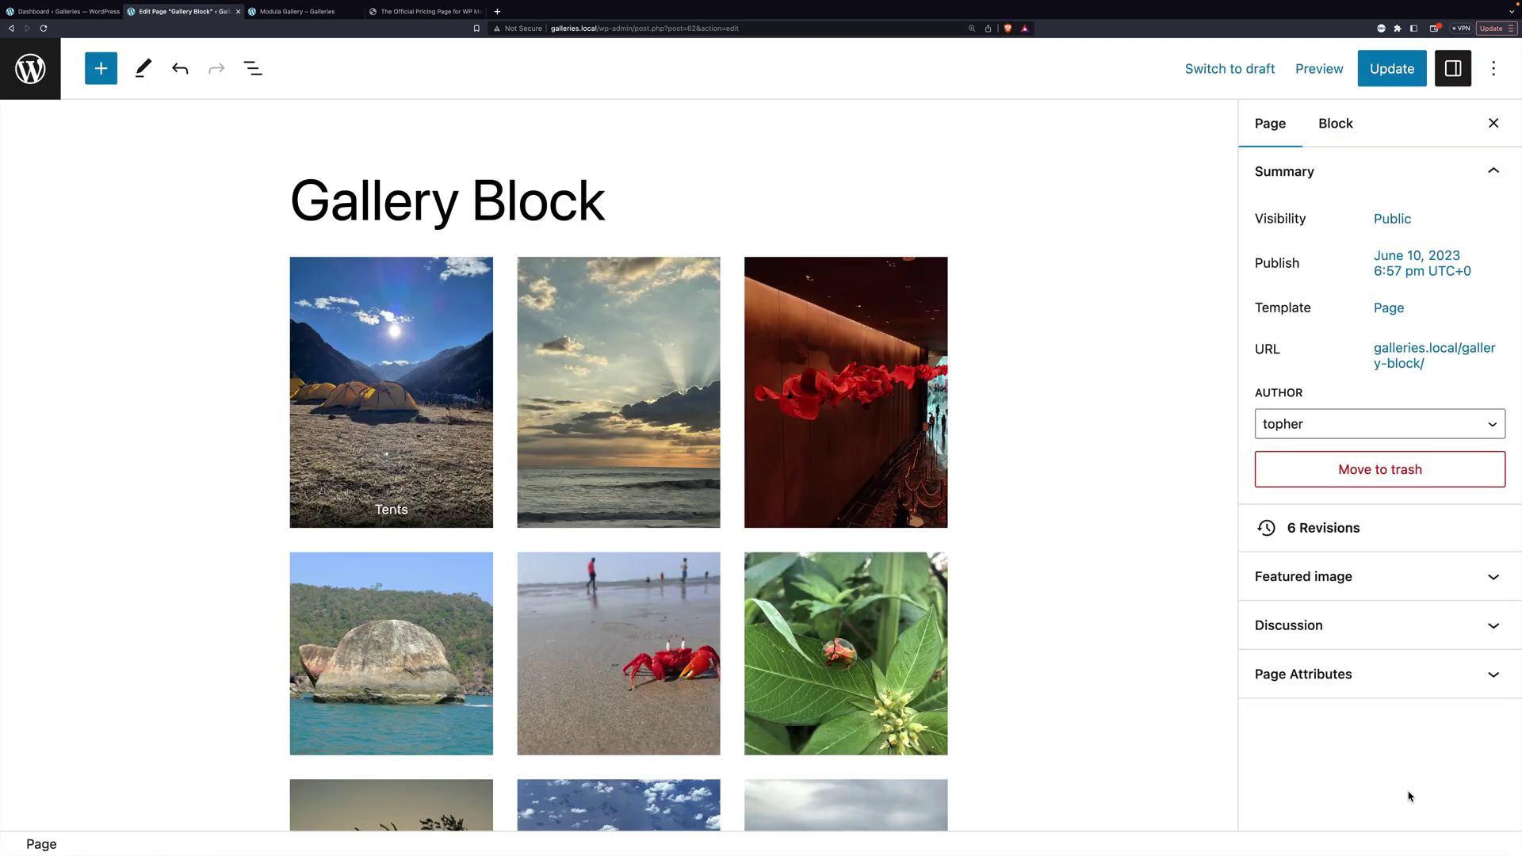
Step: Add the caption "Sunset" to the second image in the gallery's first row
scroll(1177, 625, "down", 10)
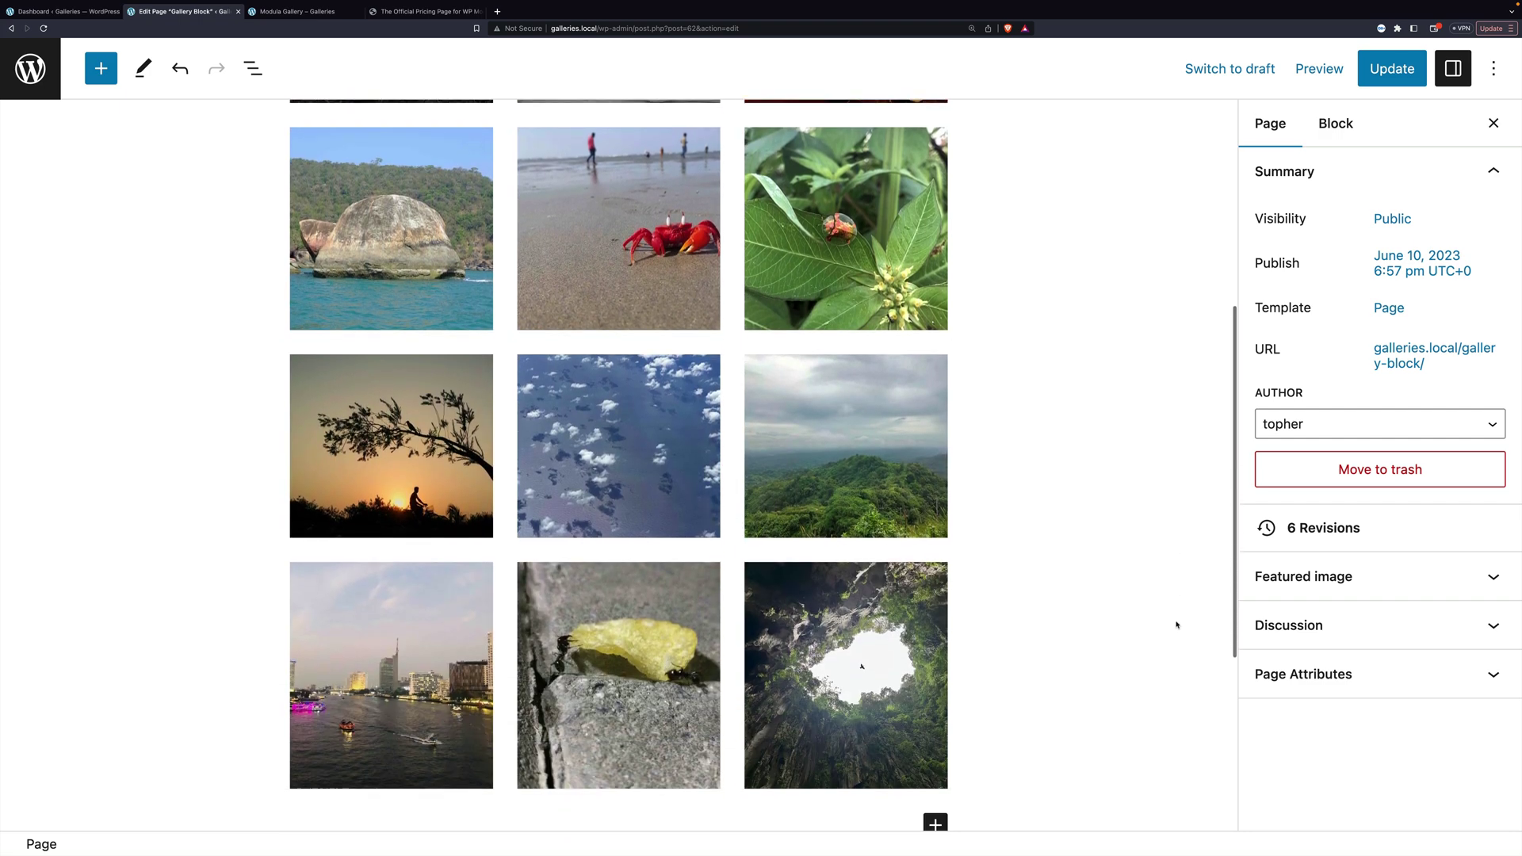
scroll(1176, 625, "up", 7)
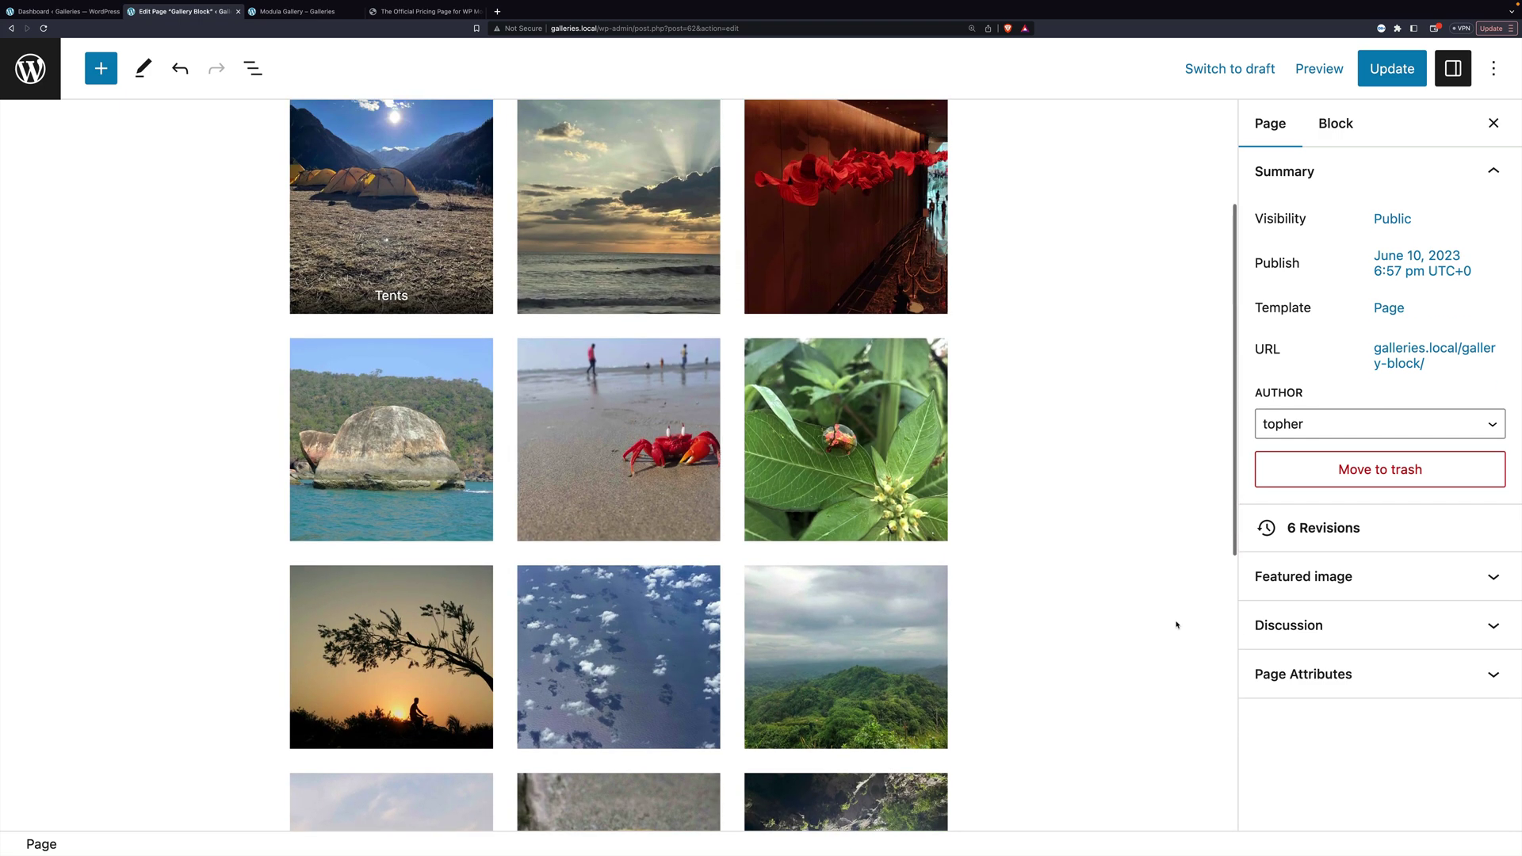
scroll(1177, 625, "up", 2)
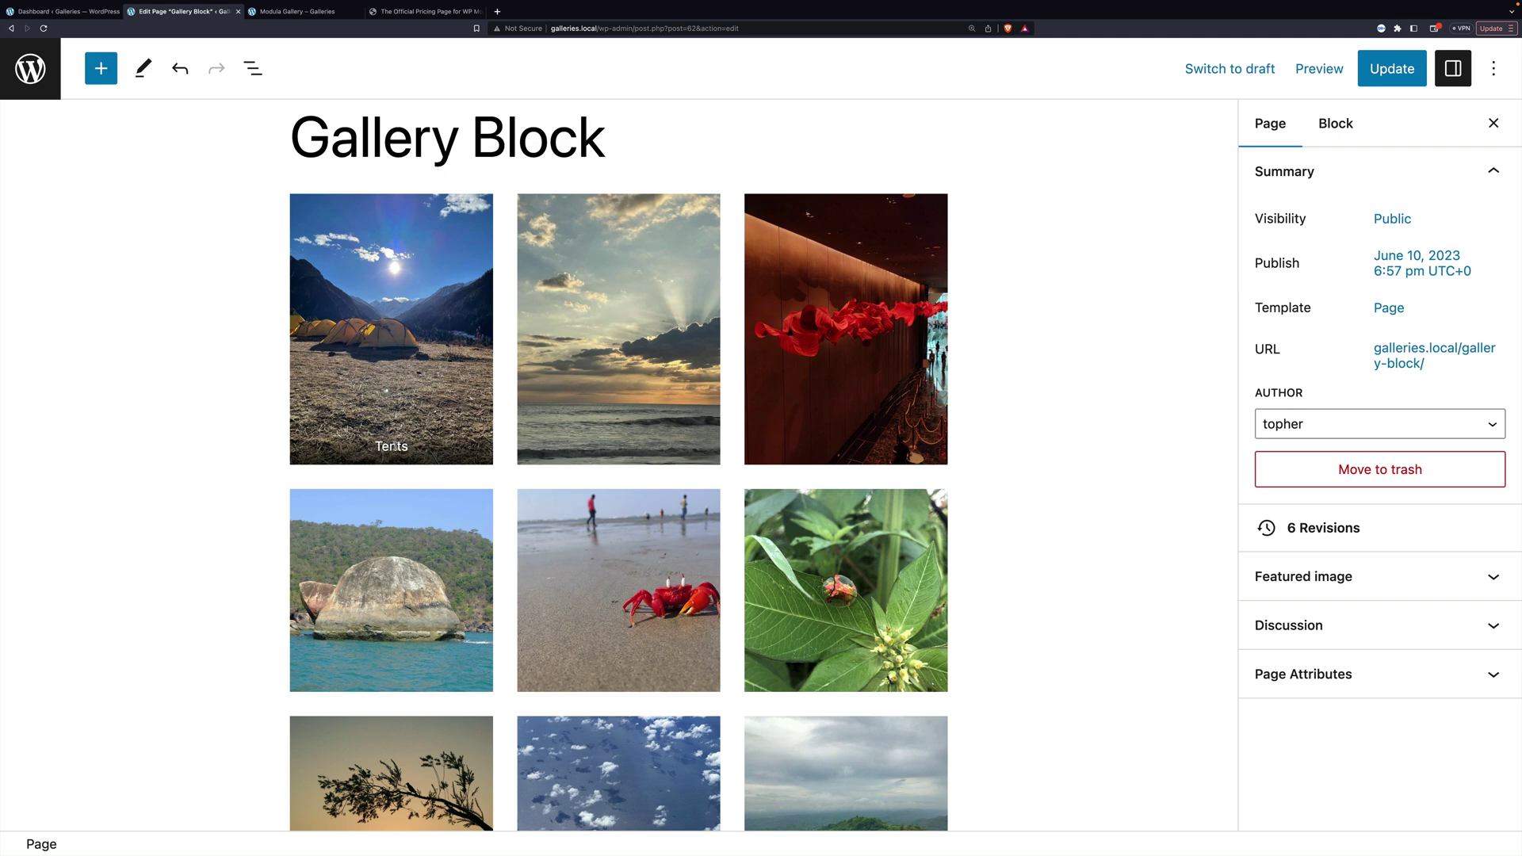
left_click(618, 349)
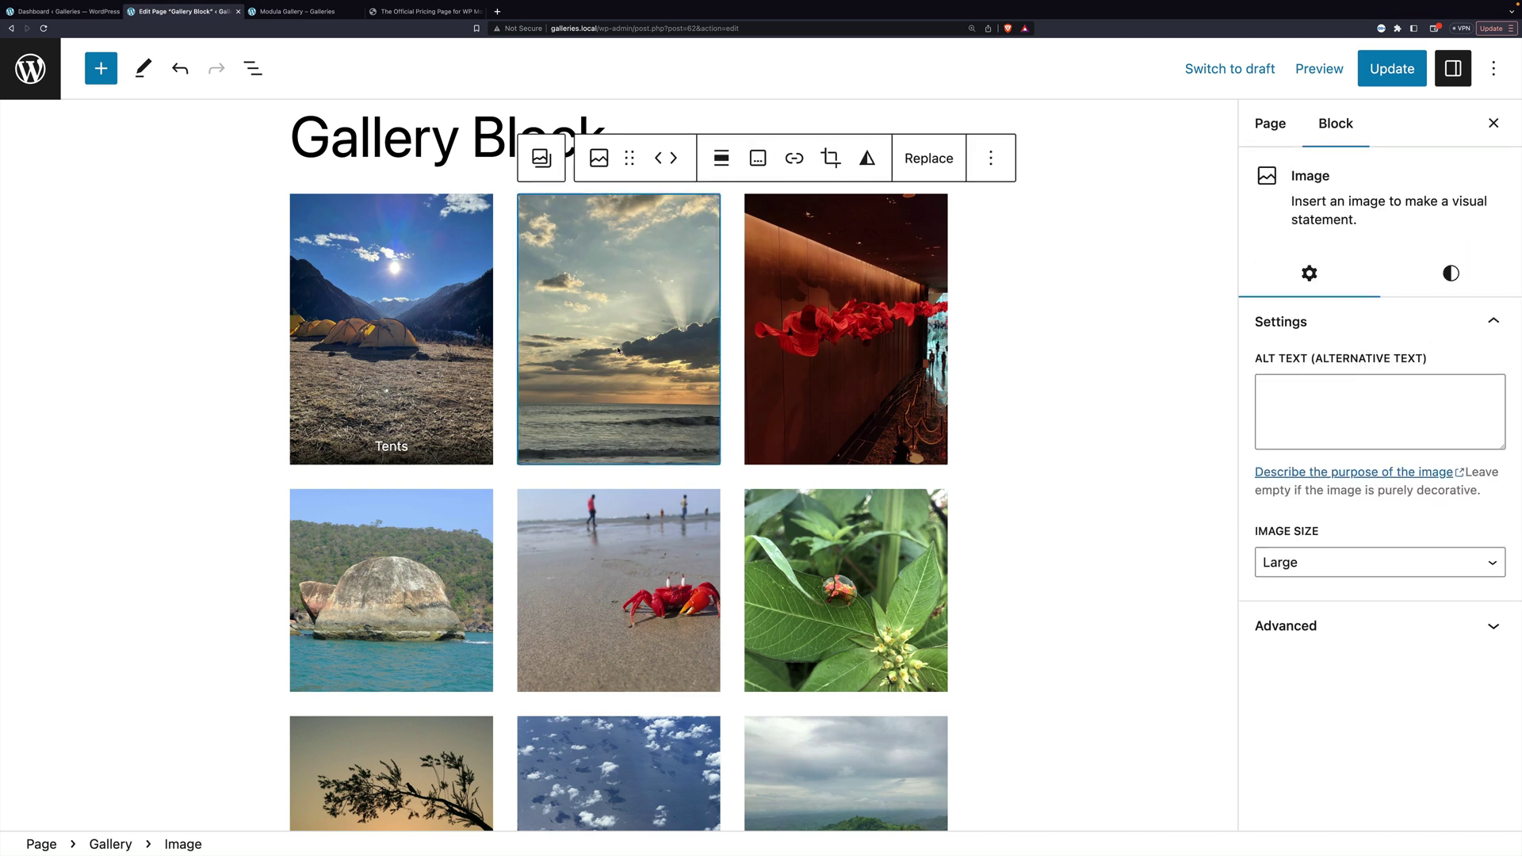
left_click(757, 159)
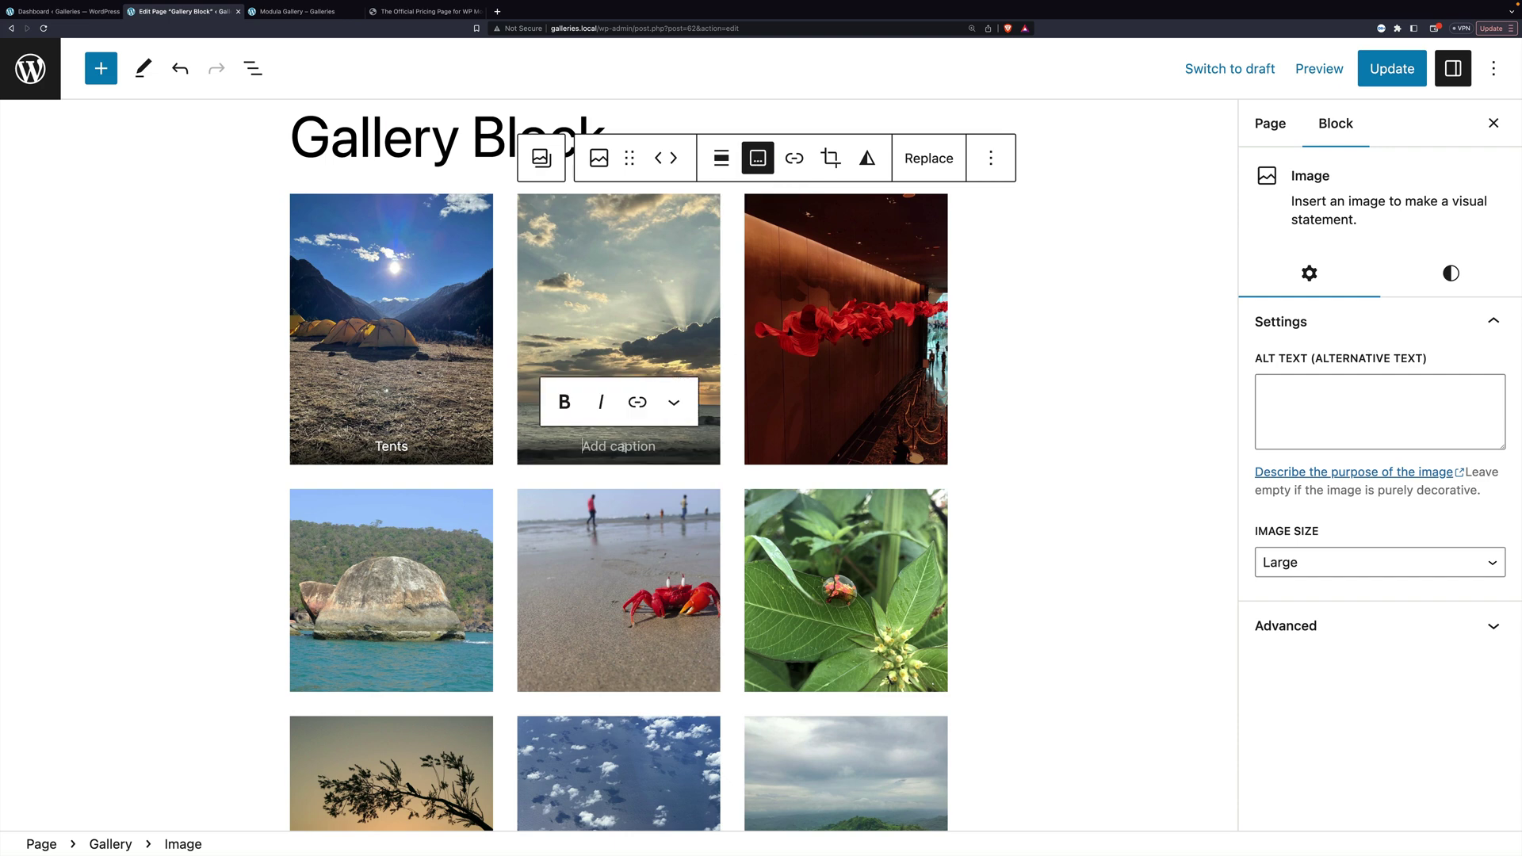
type("Sunset")
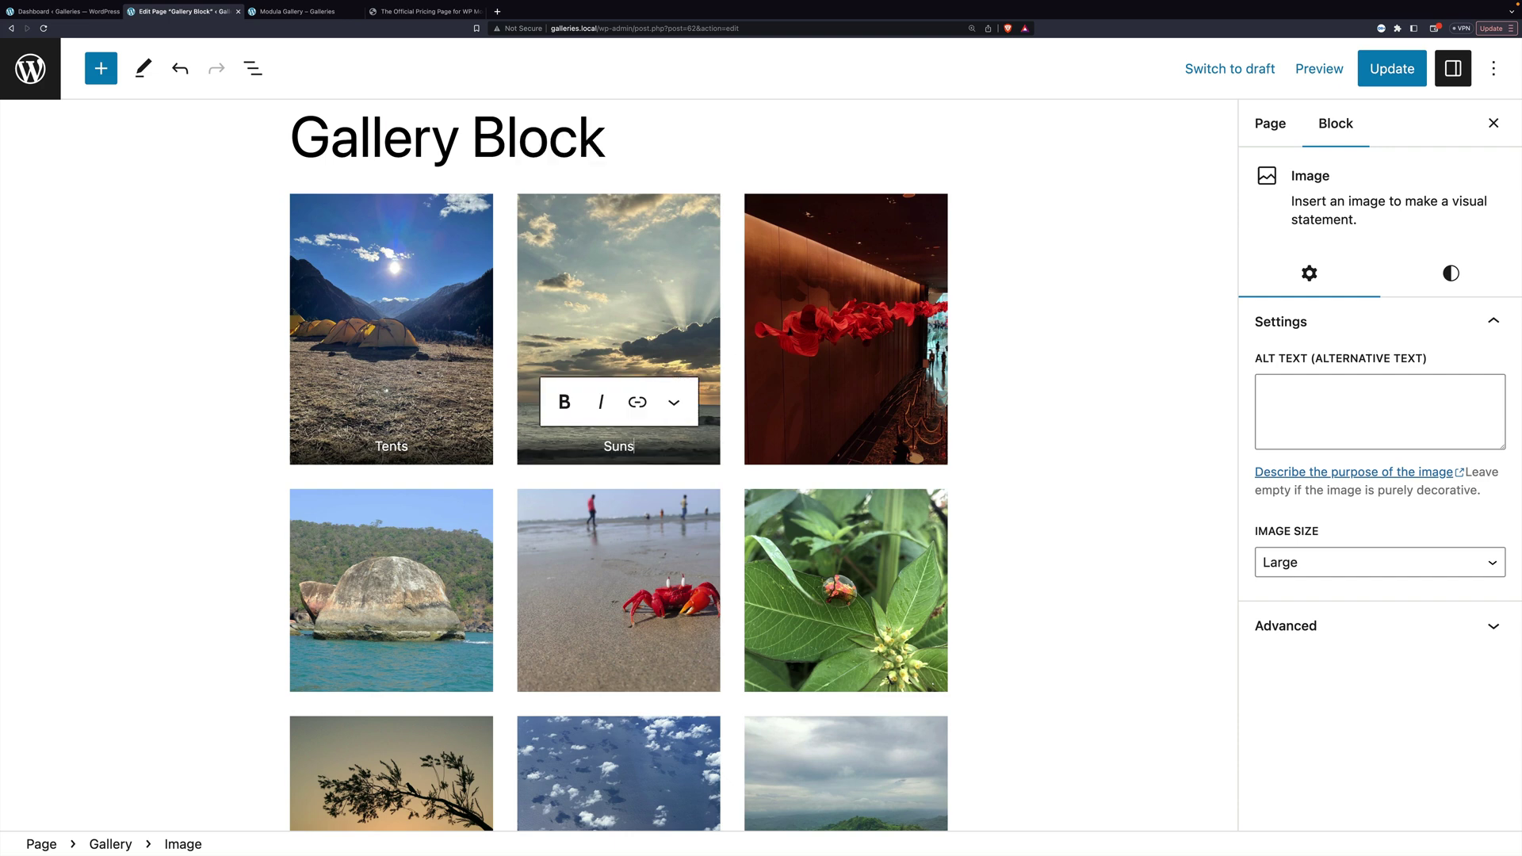
left_click(990, 311)
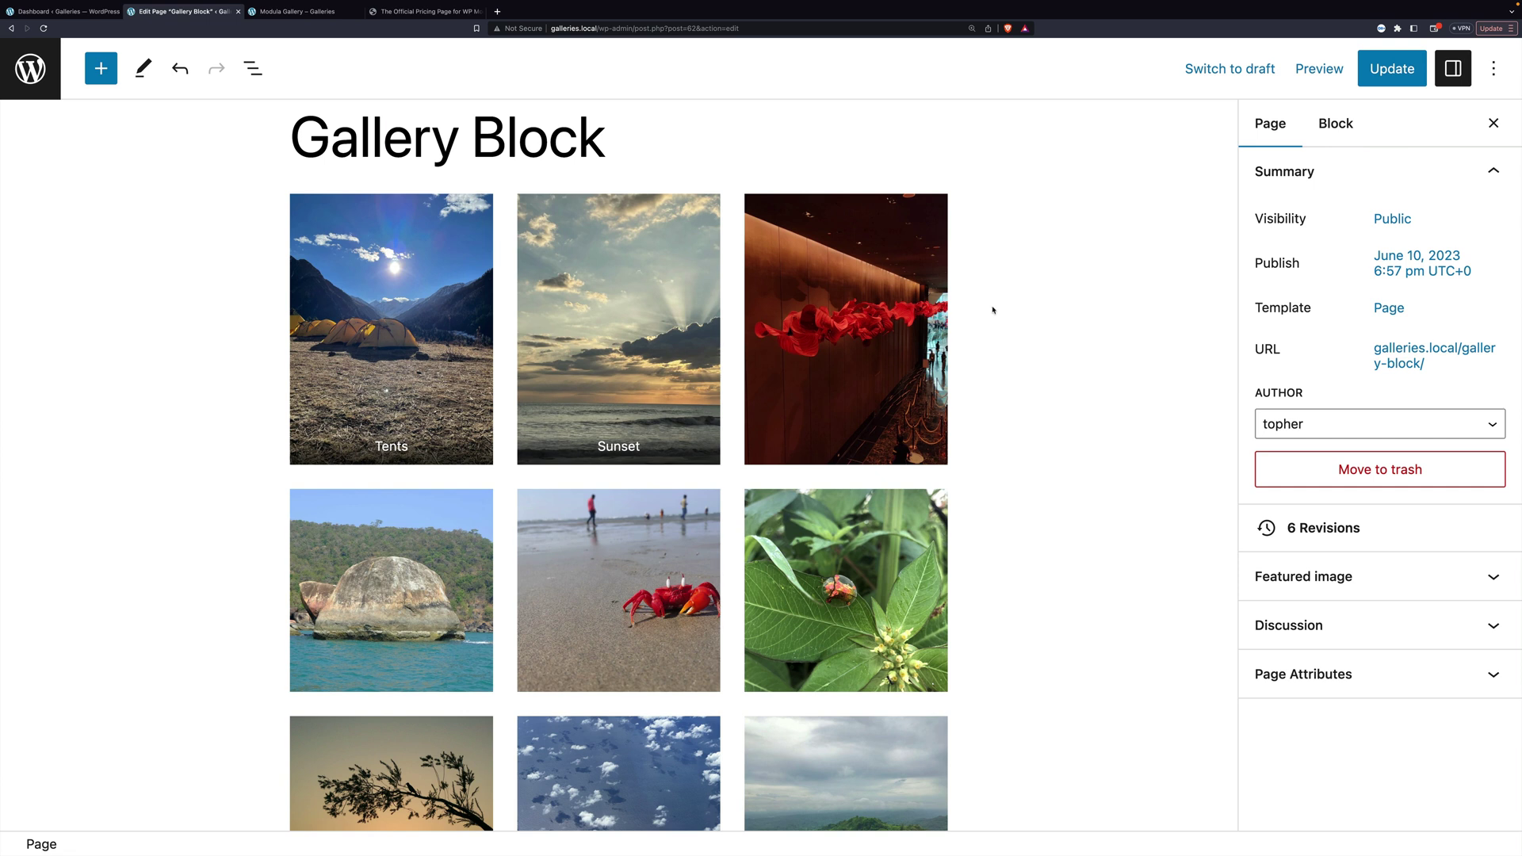
Step: Select the whole Gallery block, set its columns to 1 and review the single-column layout
left_click(1336, 125)
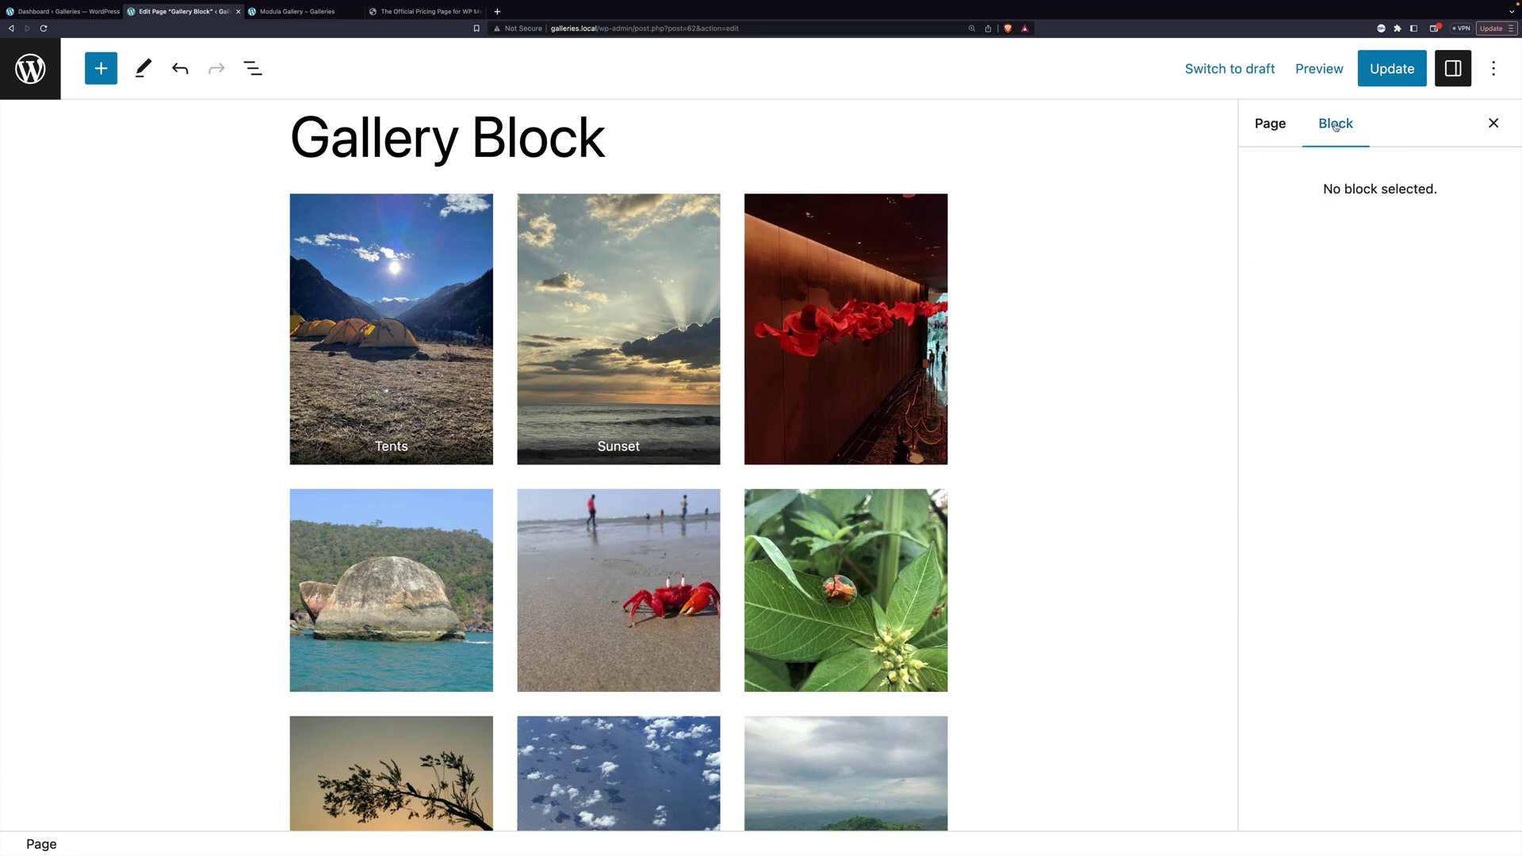
left_click(603, 260)
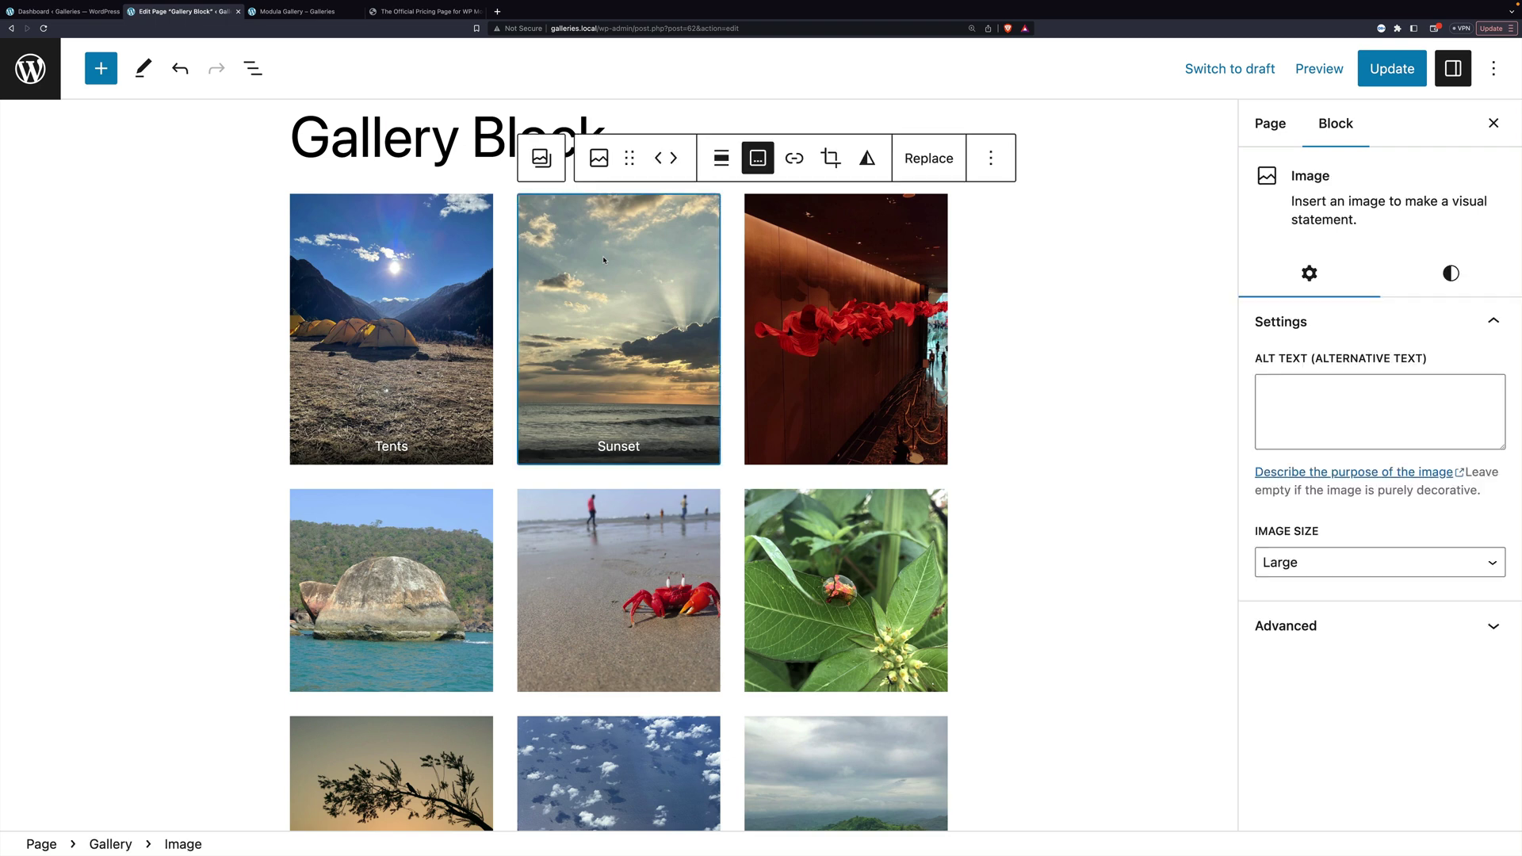
left_click(542, 158)
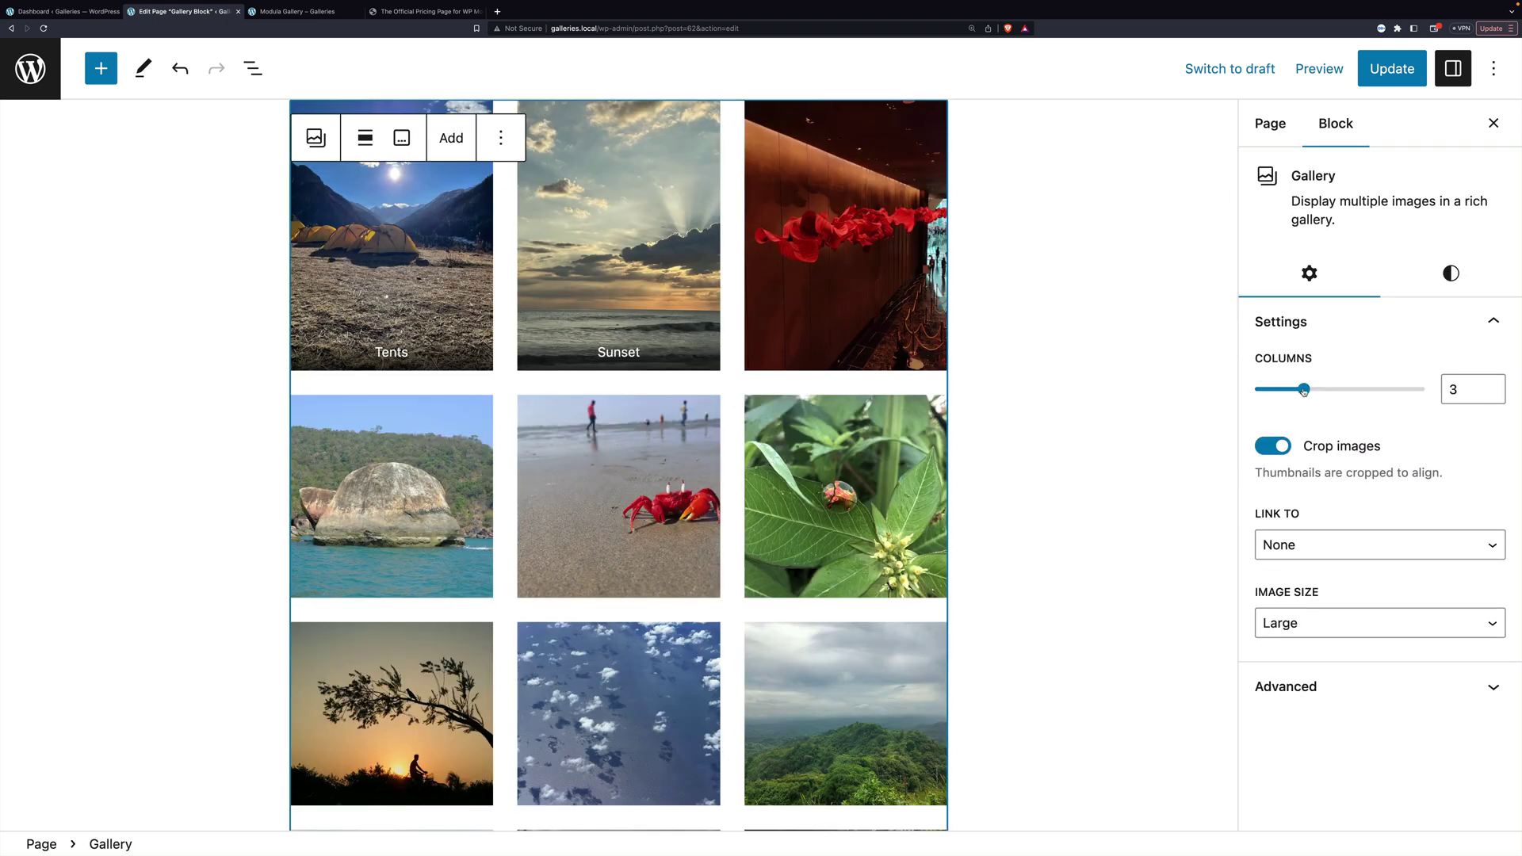
left_click_drag(1305, 391, 1262, 394)
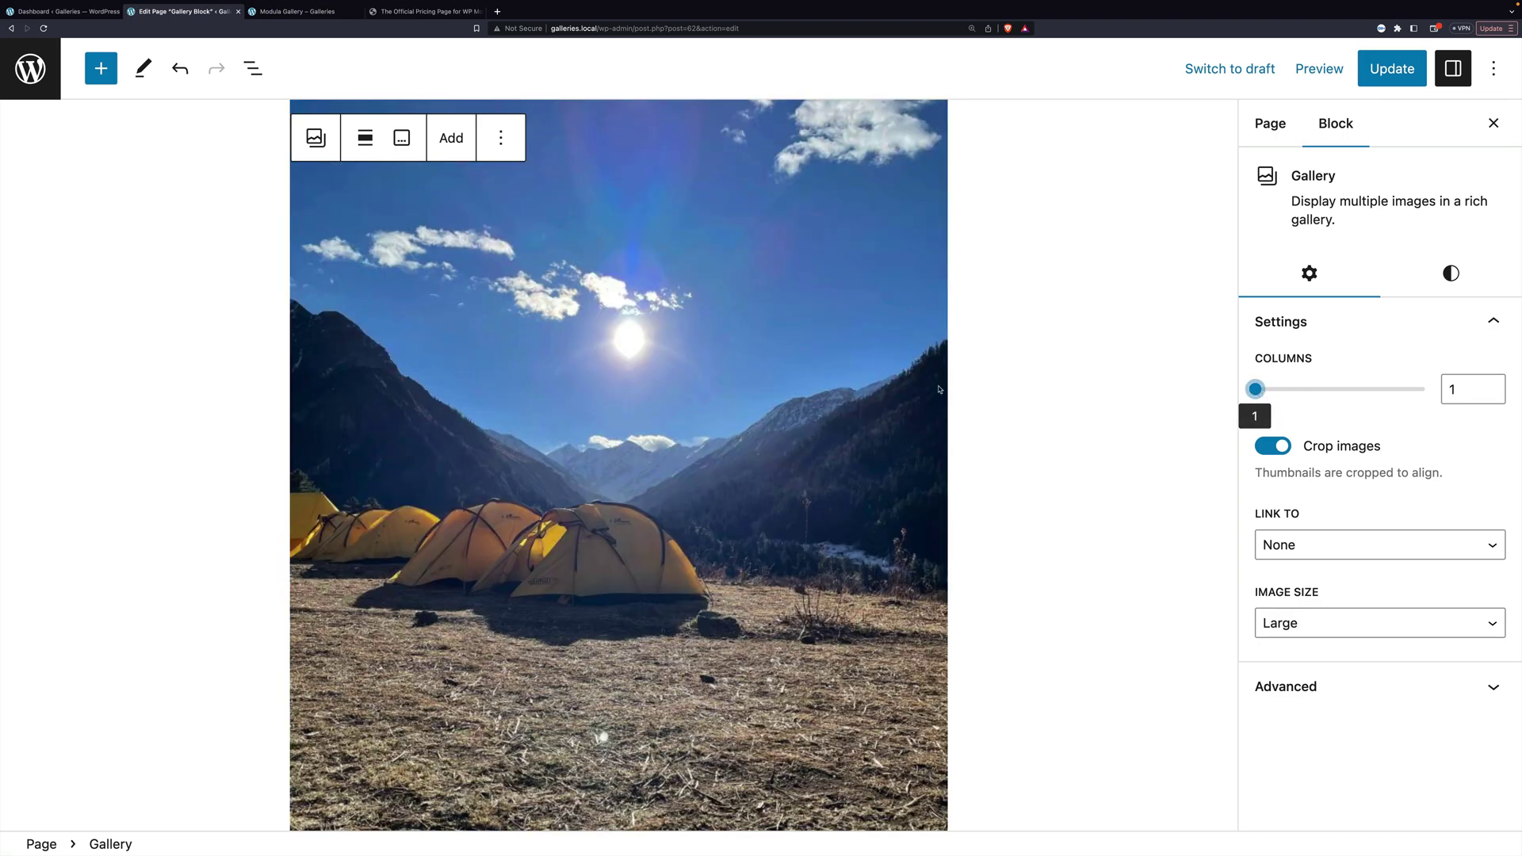
scroll(943, 391, "down", 15)
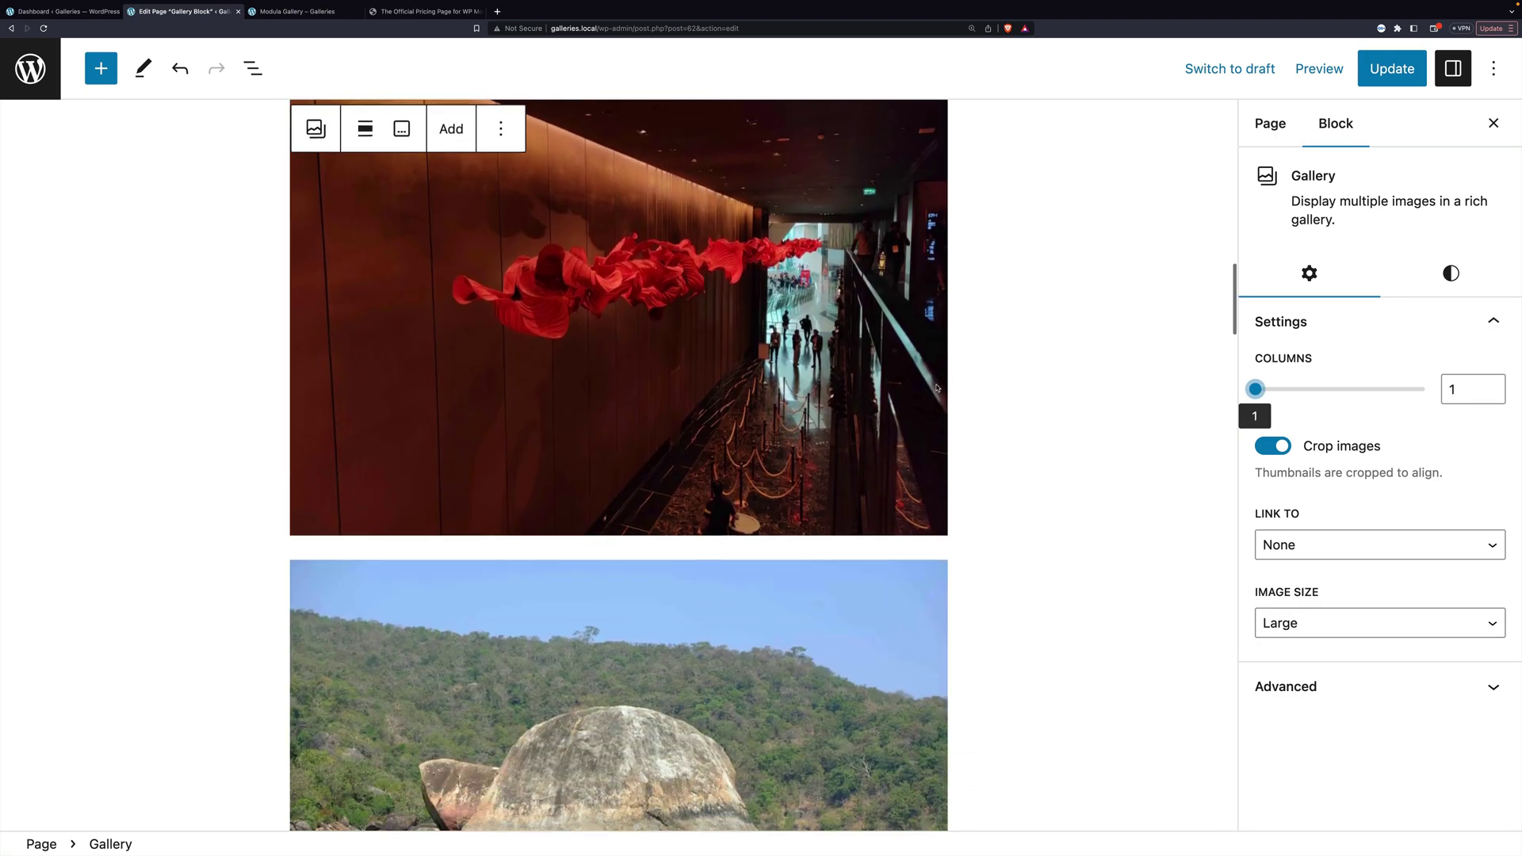
Step: Set the gallery's columns to 2
scroll(936, 388, "up", 10)
scroll(936, 389, "up", 5)
left_click_drag(1257, 390, 1274, 390)
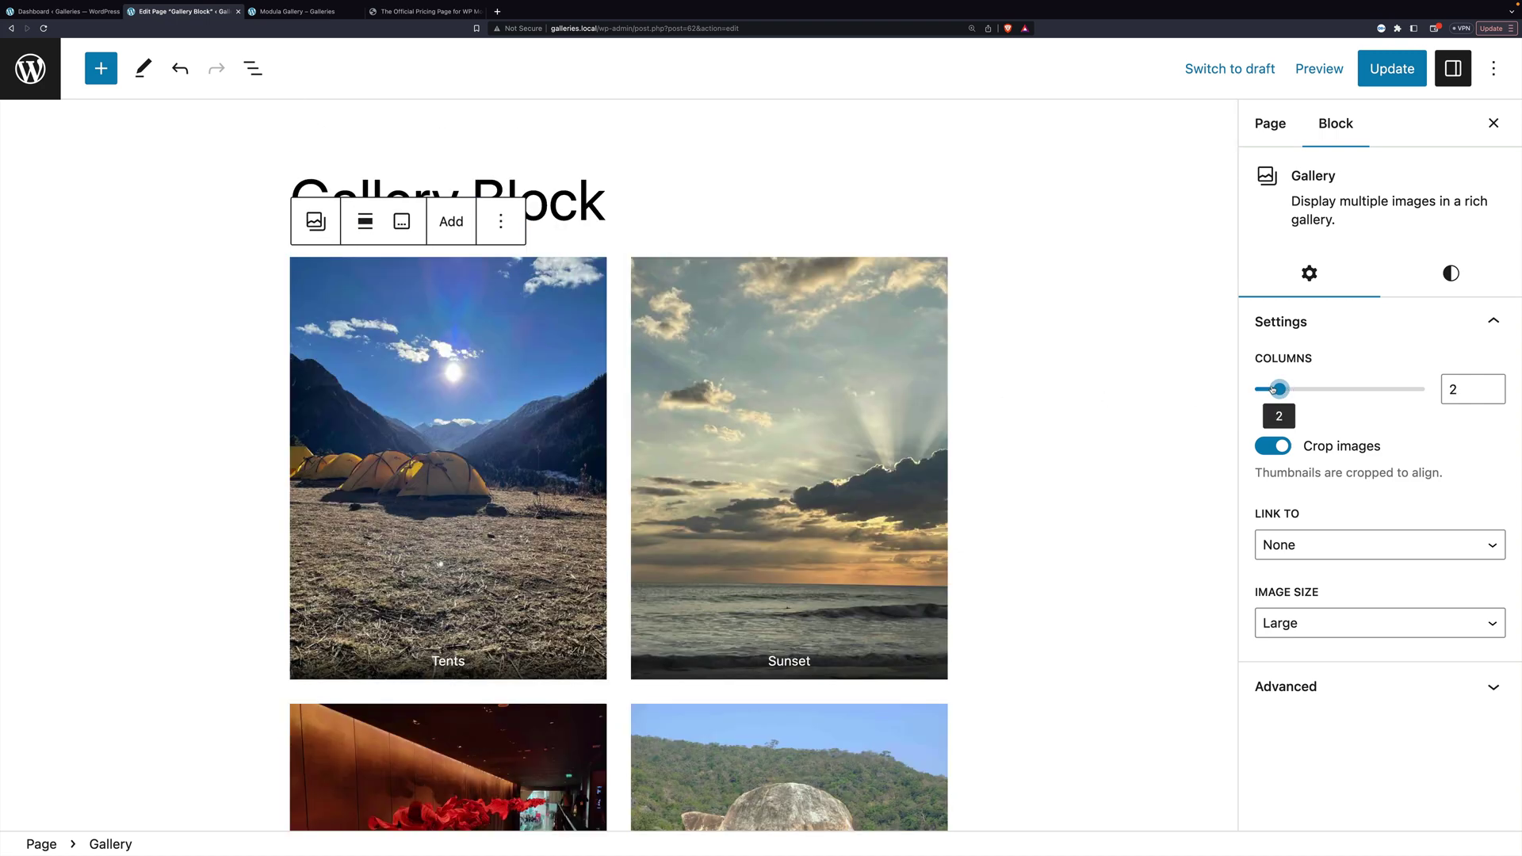
Step: Turn off image cropping for the gallery, review the uncropped two-column layout and turn cropping back on
scroll(683, 450, "down", 10)
scroll(684, 451, "up", 1)
scroll(684, 450, "up", 3)
scroll(1195, 460, "down", 1)
left_click(1282, 449)
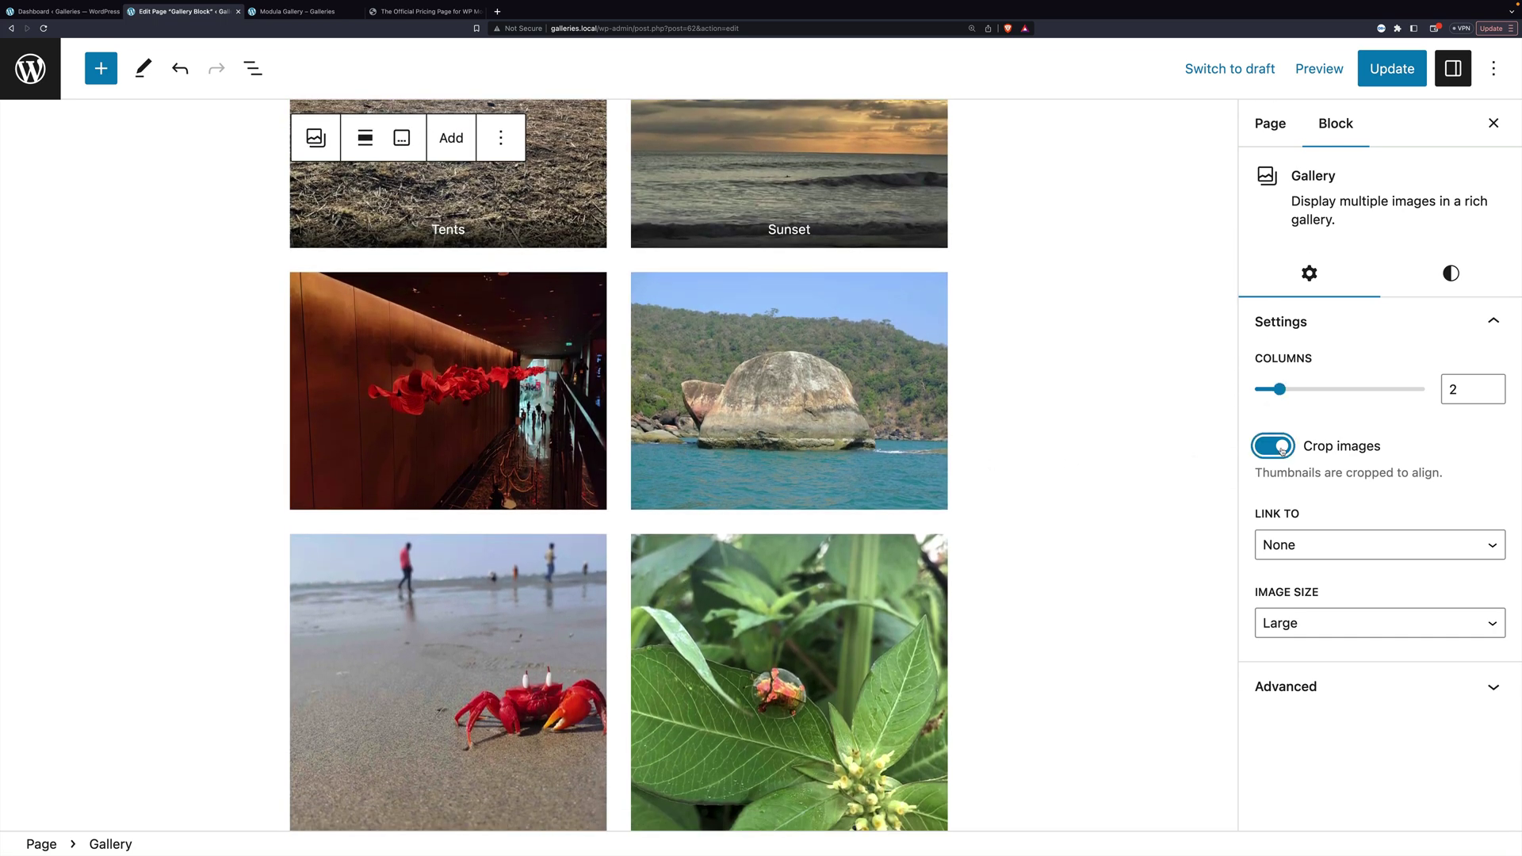
scroll(691, 448, "down", 4)
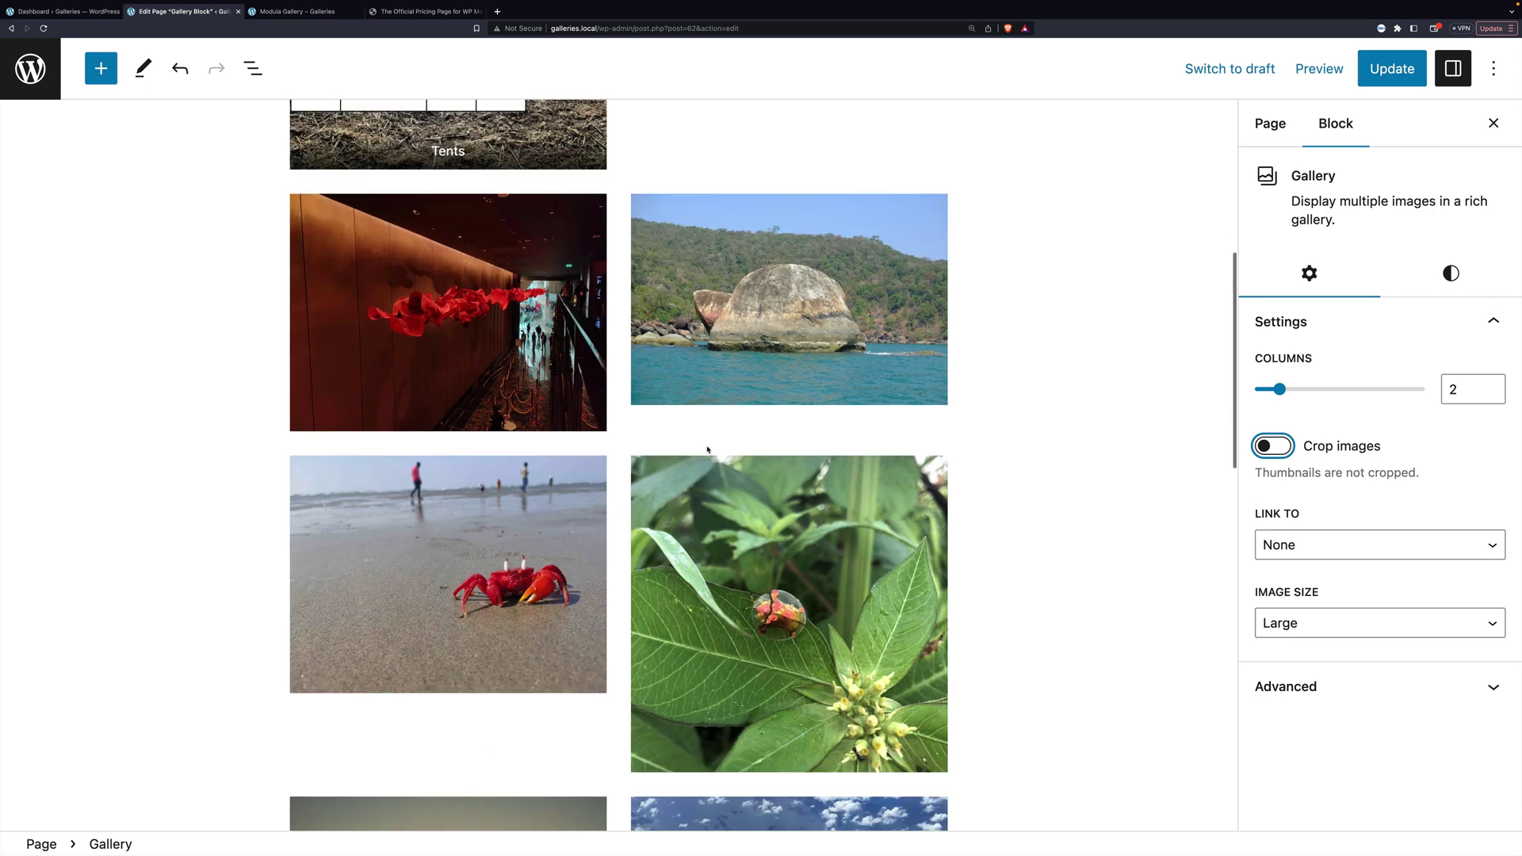
scroll(706, 449, "up", 8)
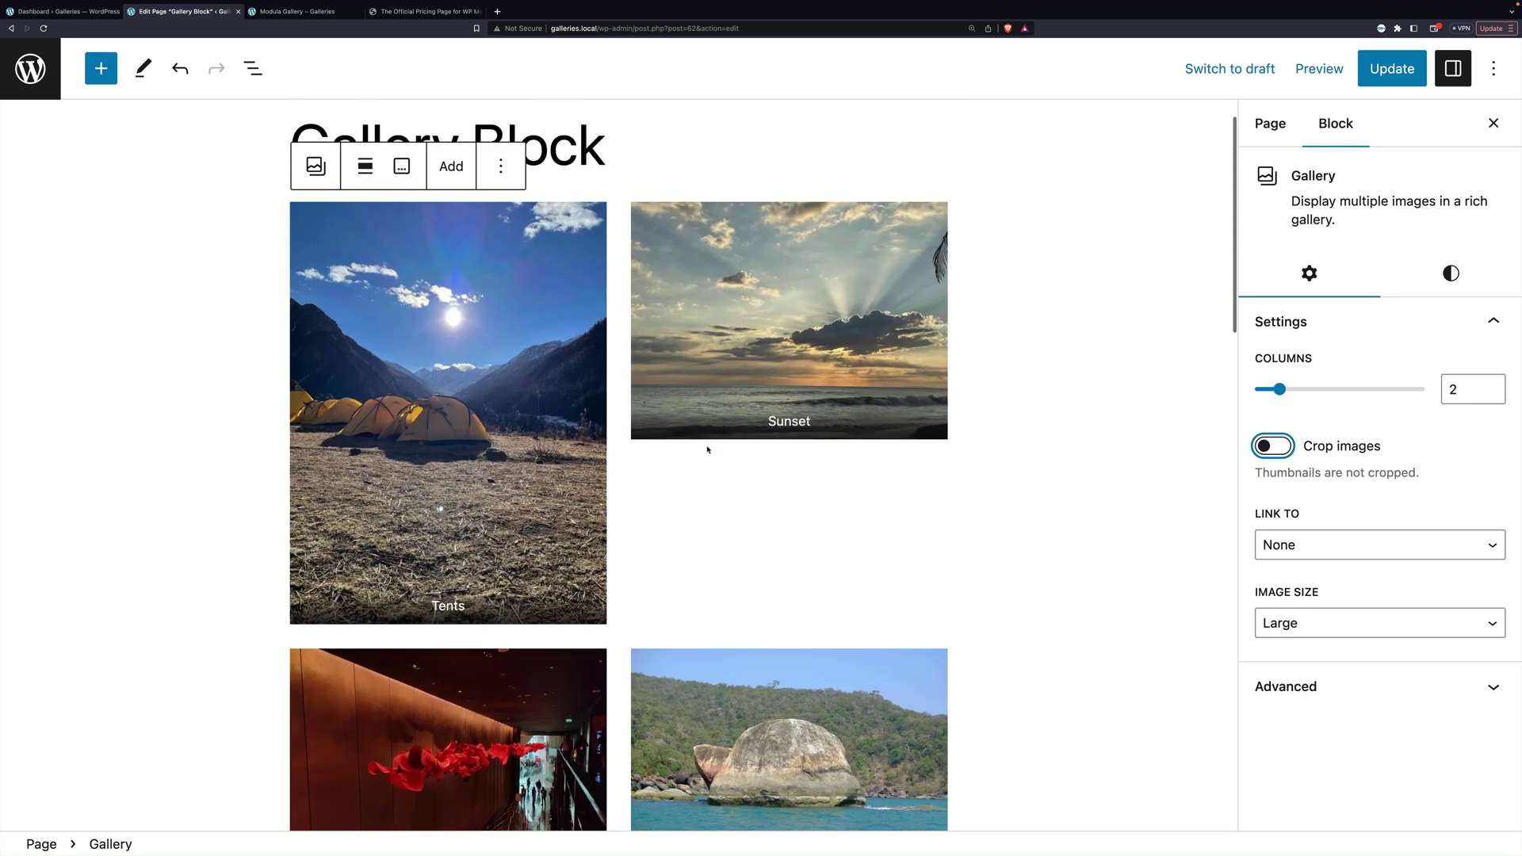
scroll(707, 450, "down", 2)
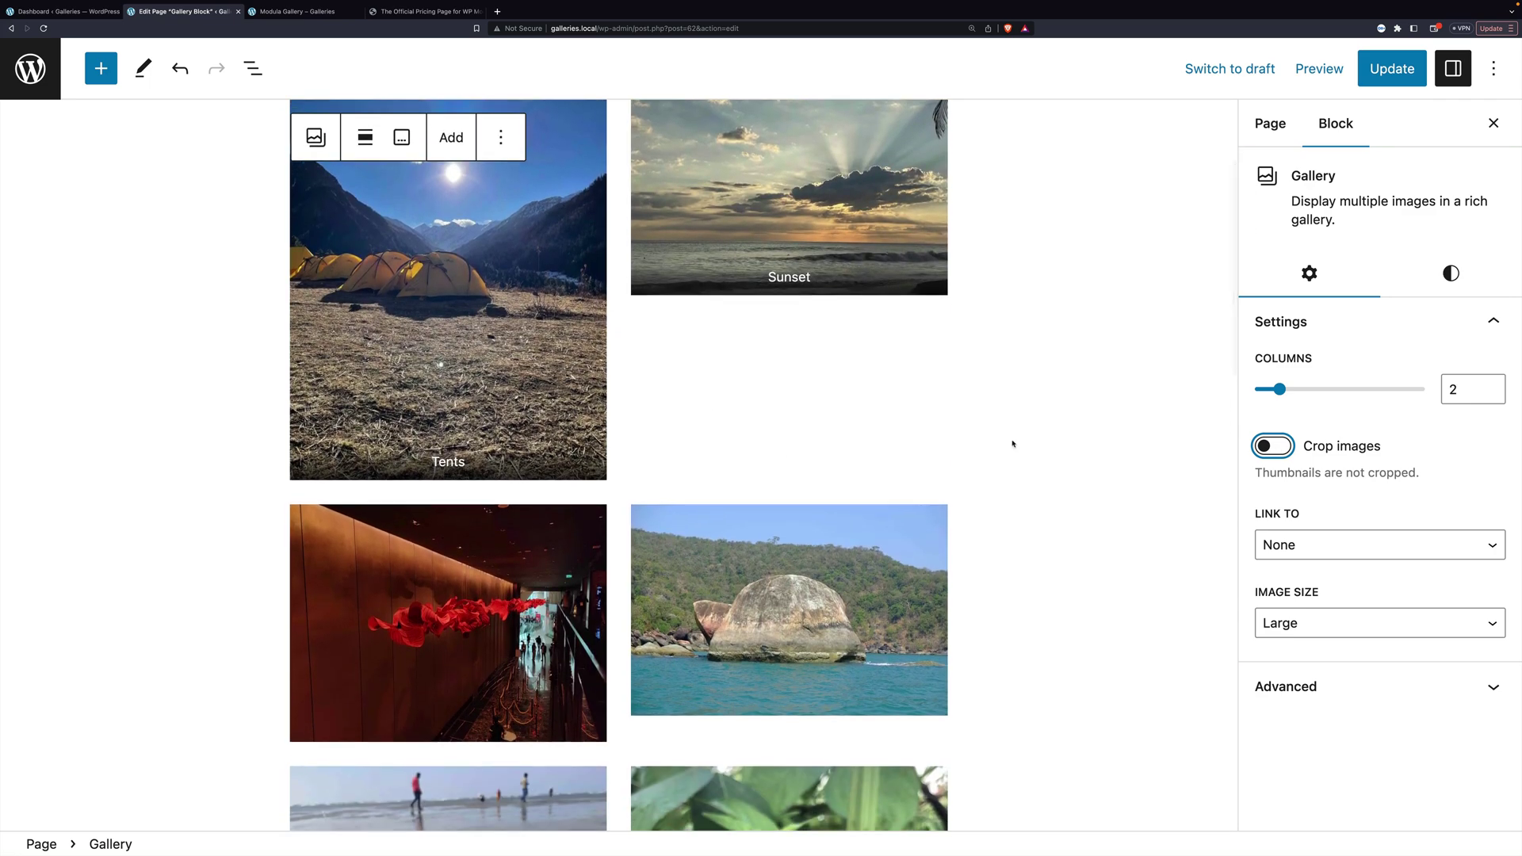
left_click(1264, 445)
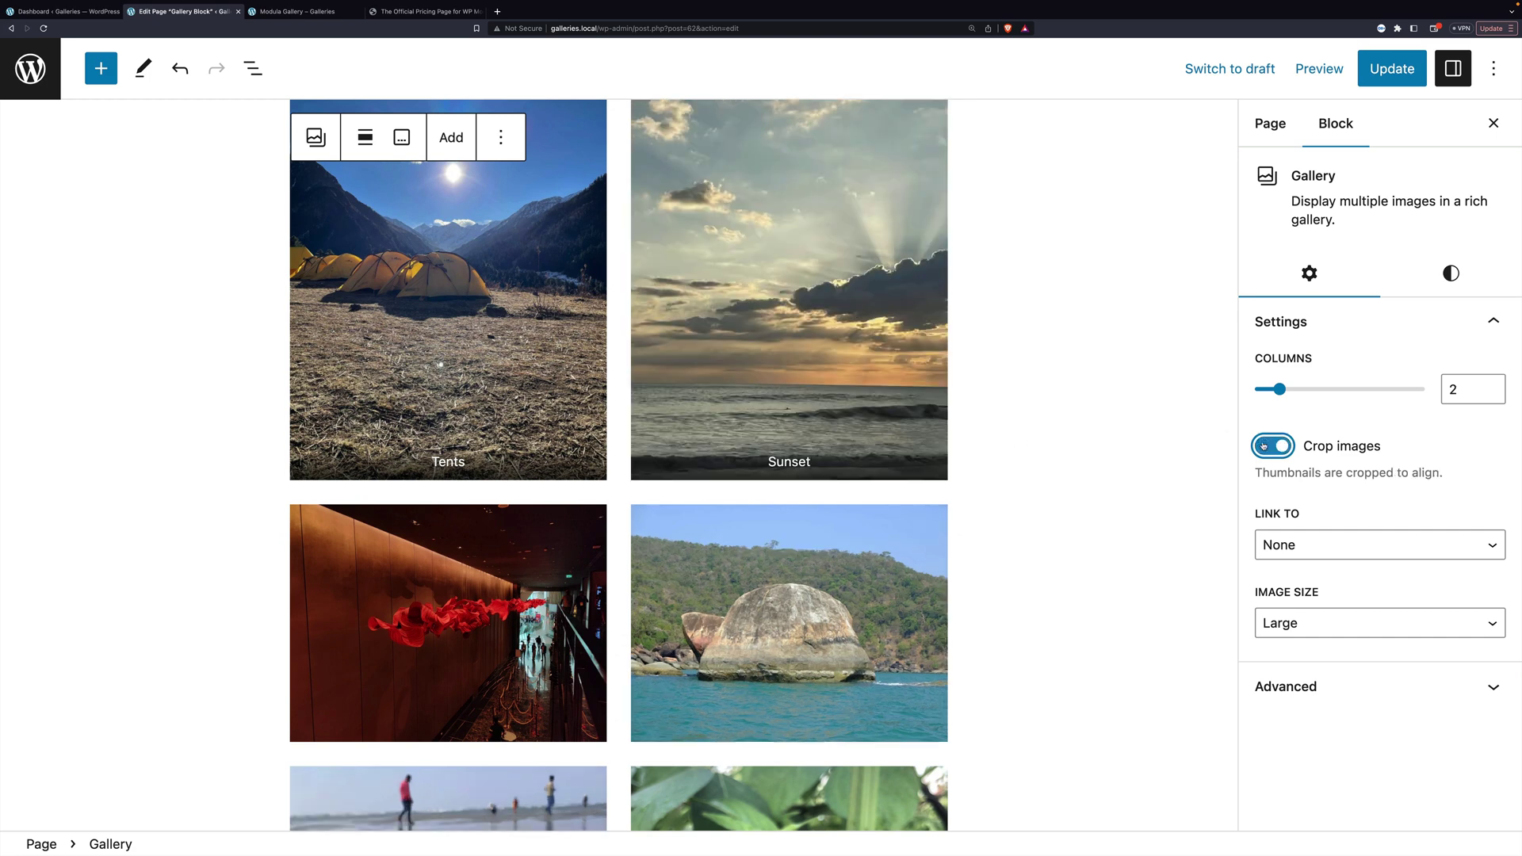
Step: Try the gallery with 5 columns and review how the last row is laid out
left_click(1284, 390)
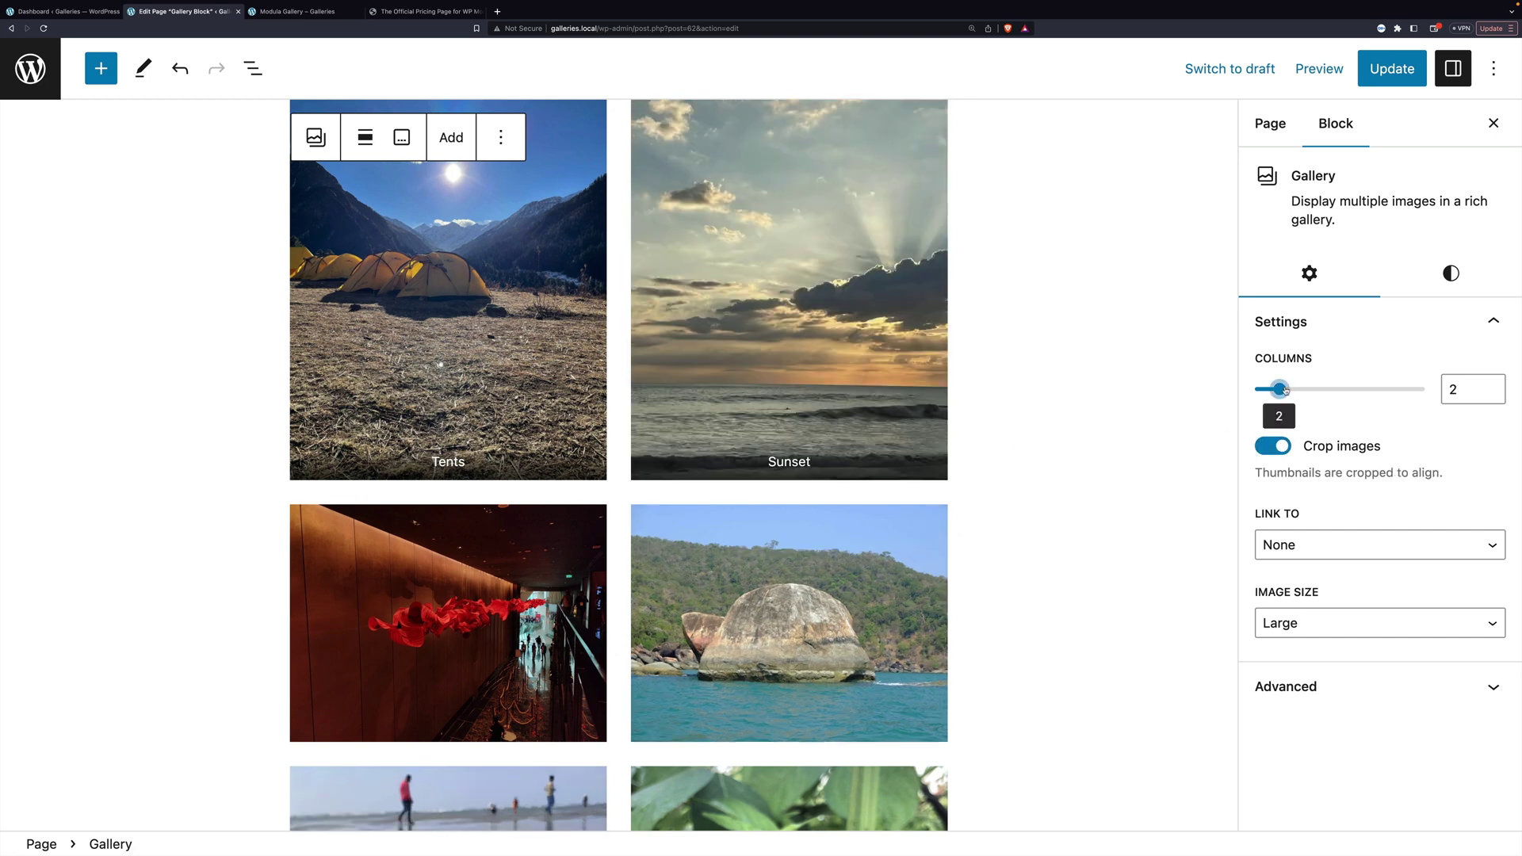
left_click_drag(1285, 388, 1353, 389)
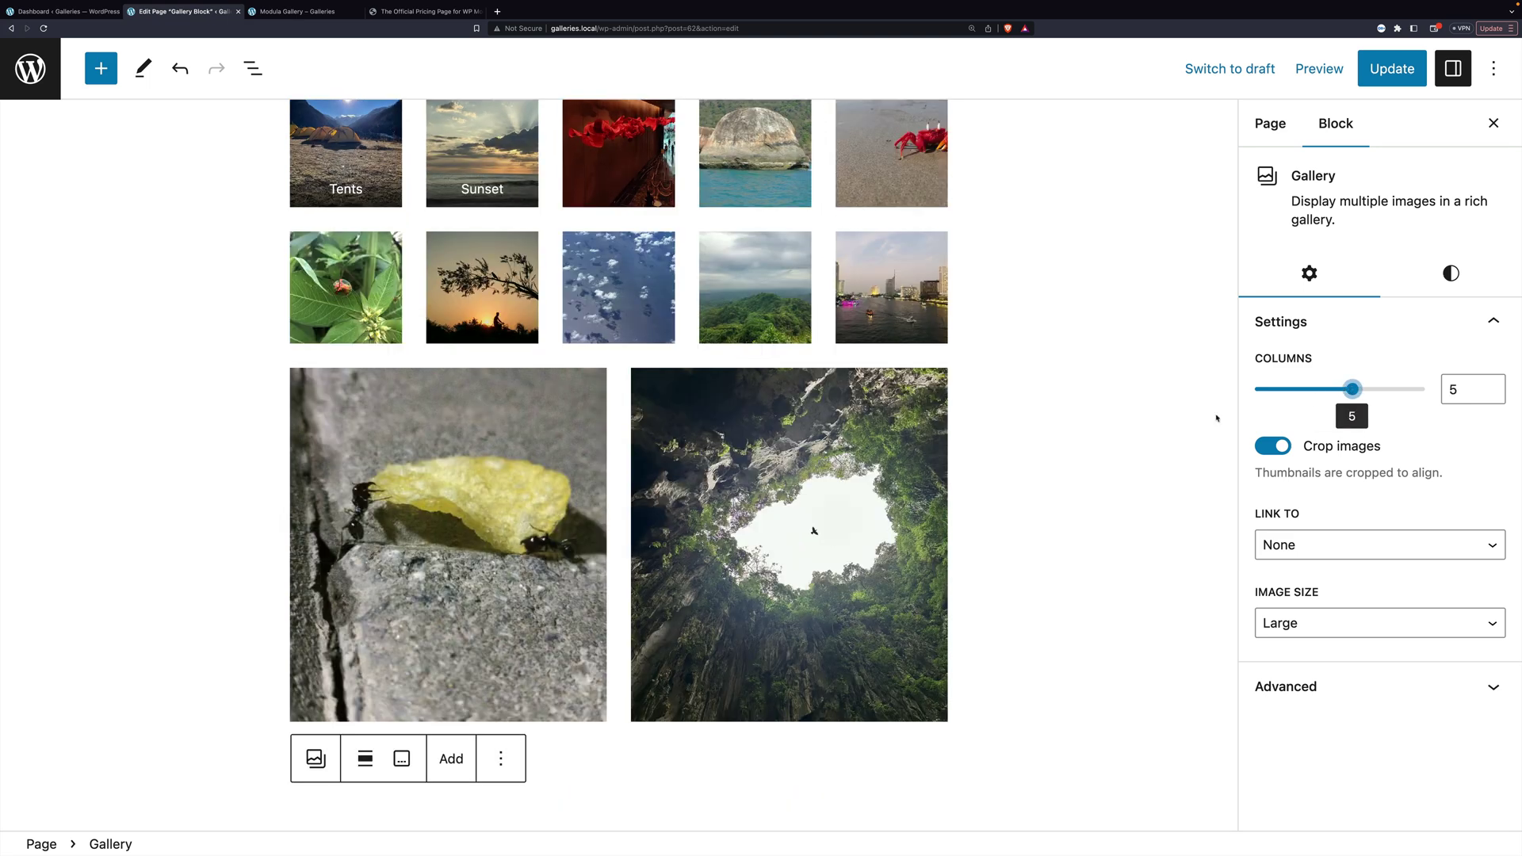
scroll(790, 620, "up", 2)
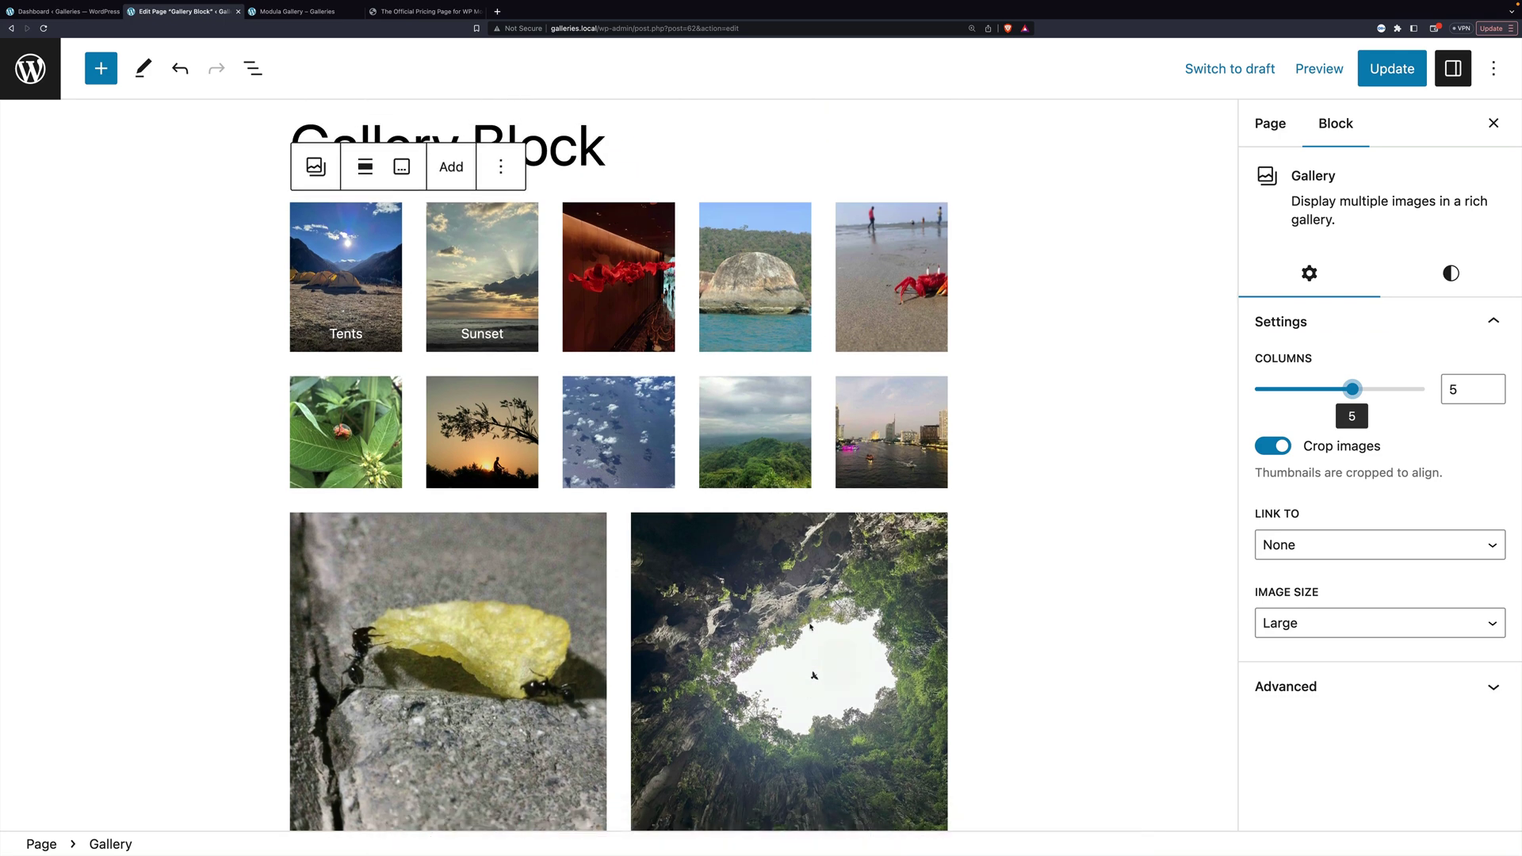
scroll(807, 591, "down", 2)
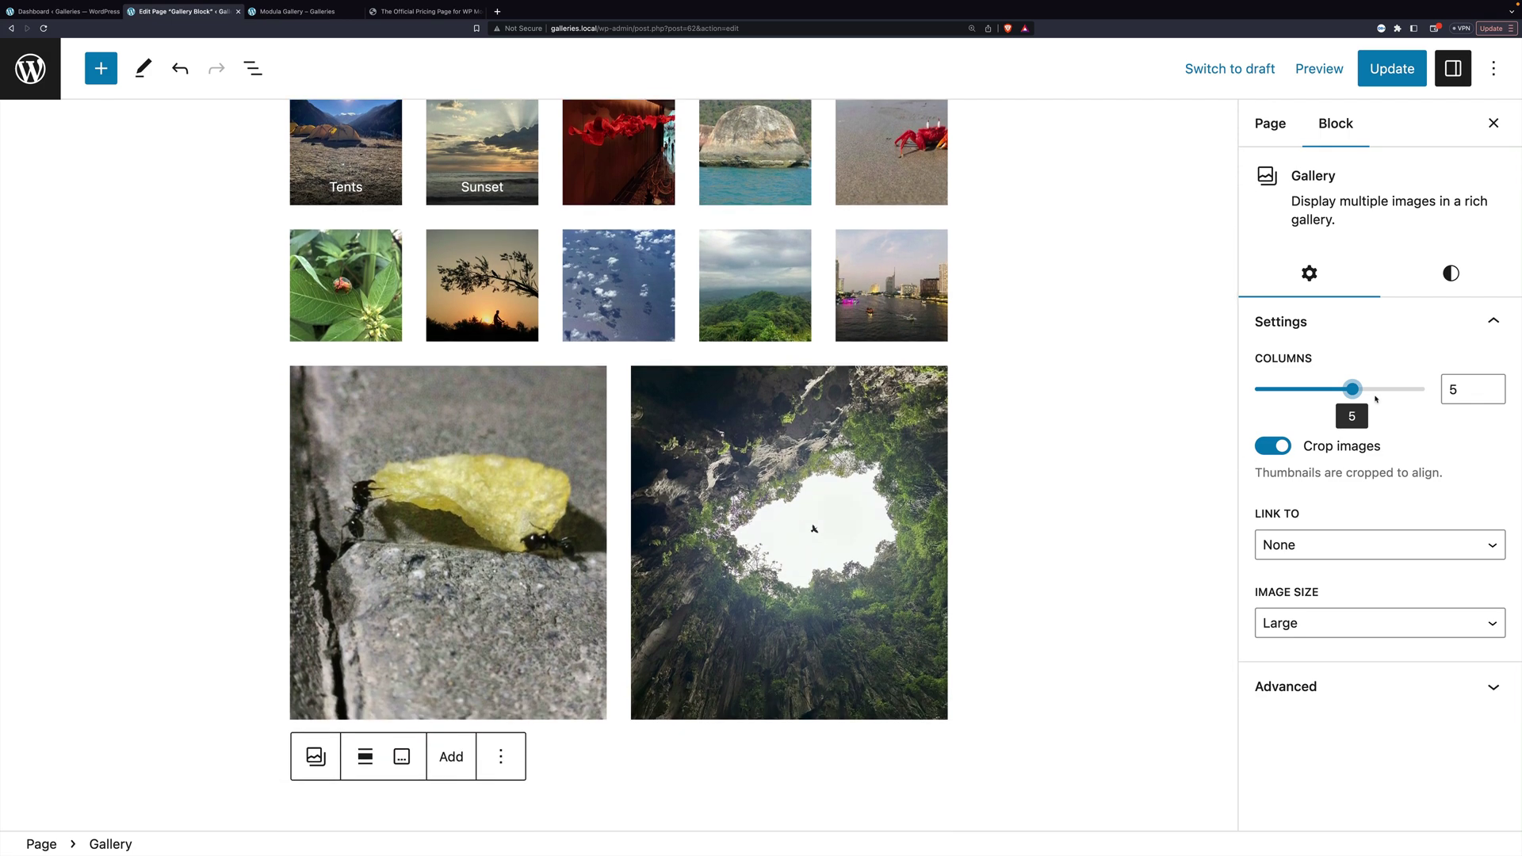
Step: Try the gallery with 6 columns, 7 columns and the maximum number of columns
left_click(1373, 390)
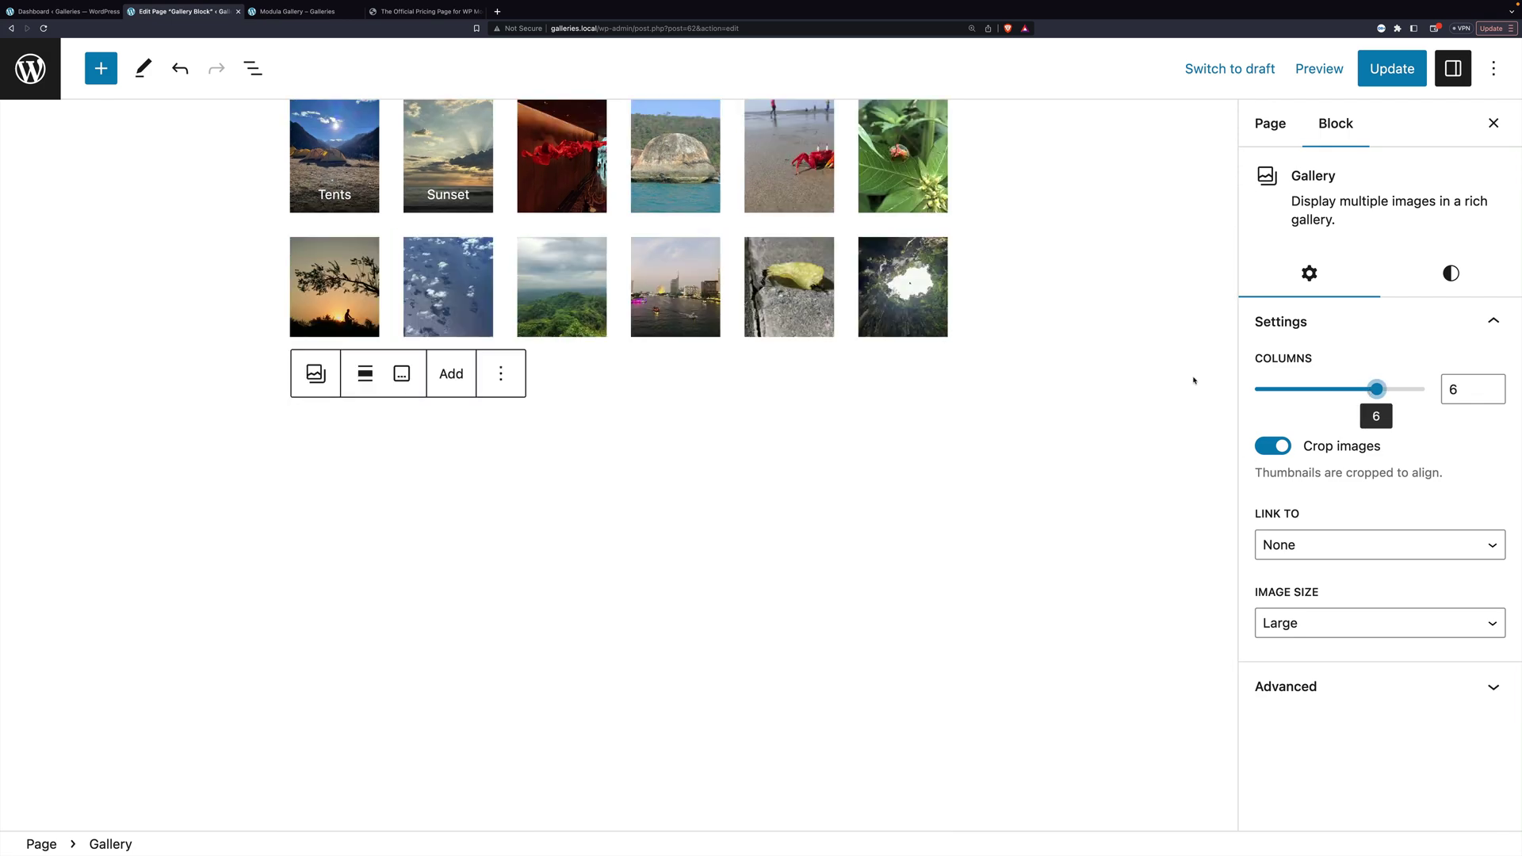
scroll(1194, 380, "up", 2)
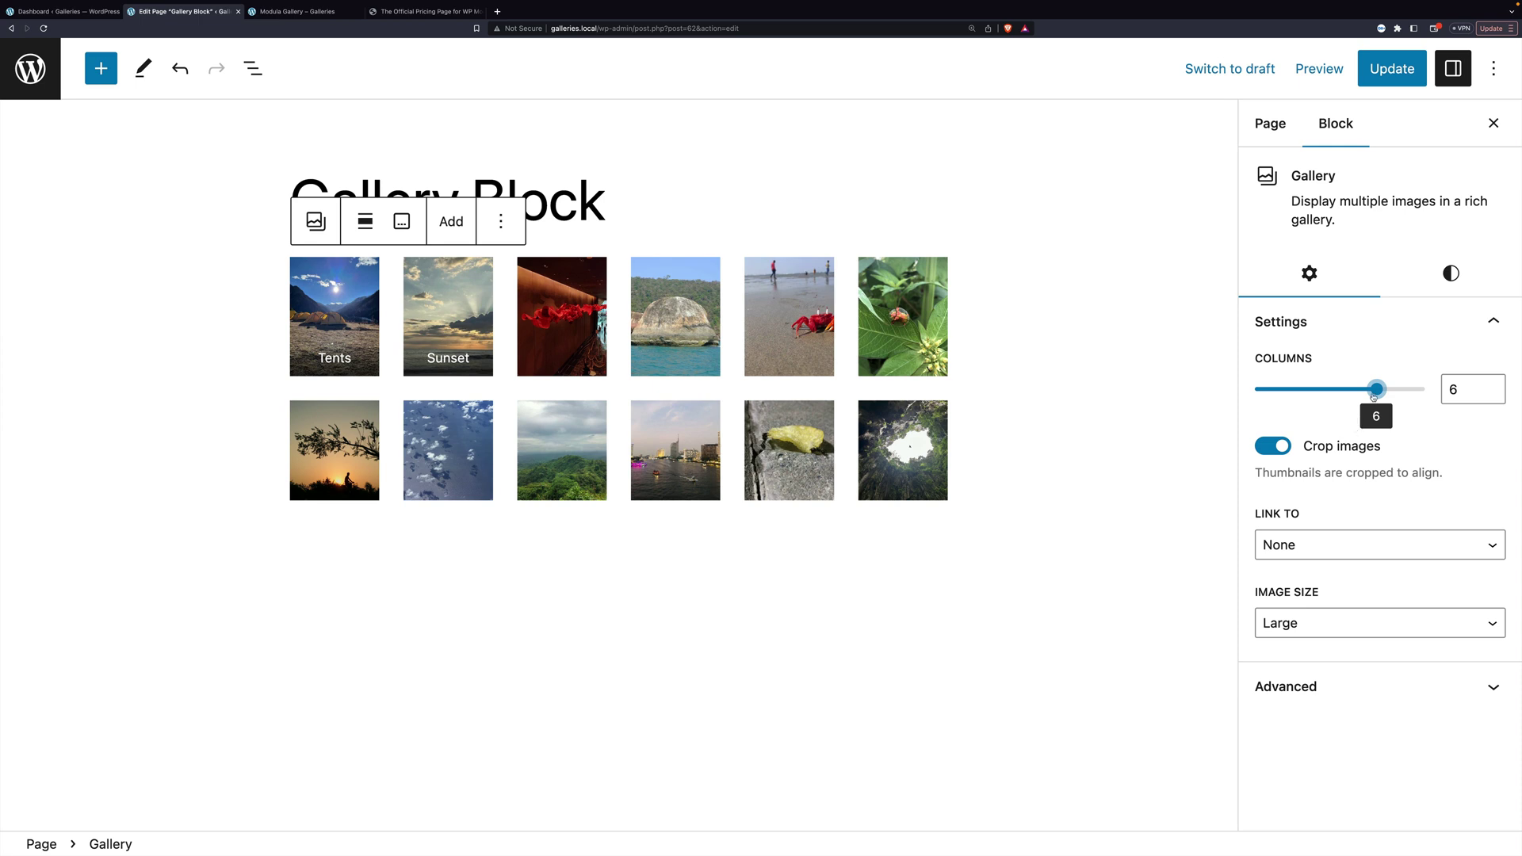
left_click(1393, 389)
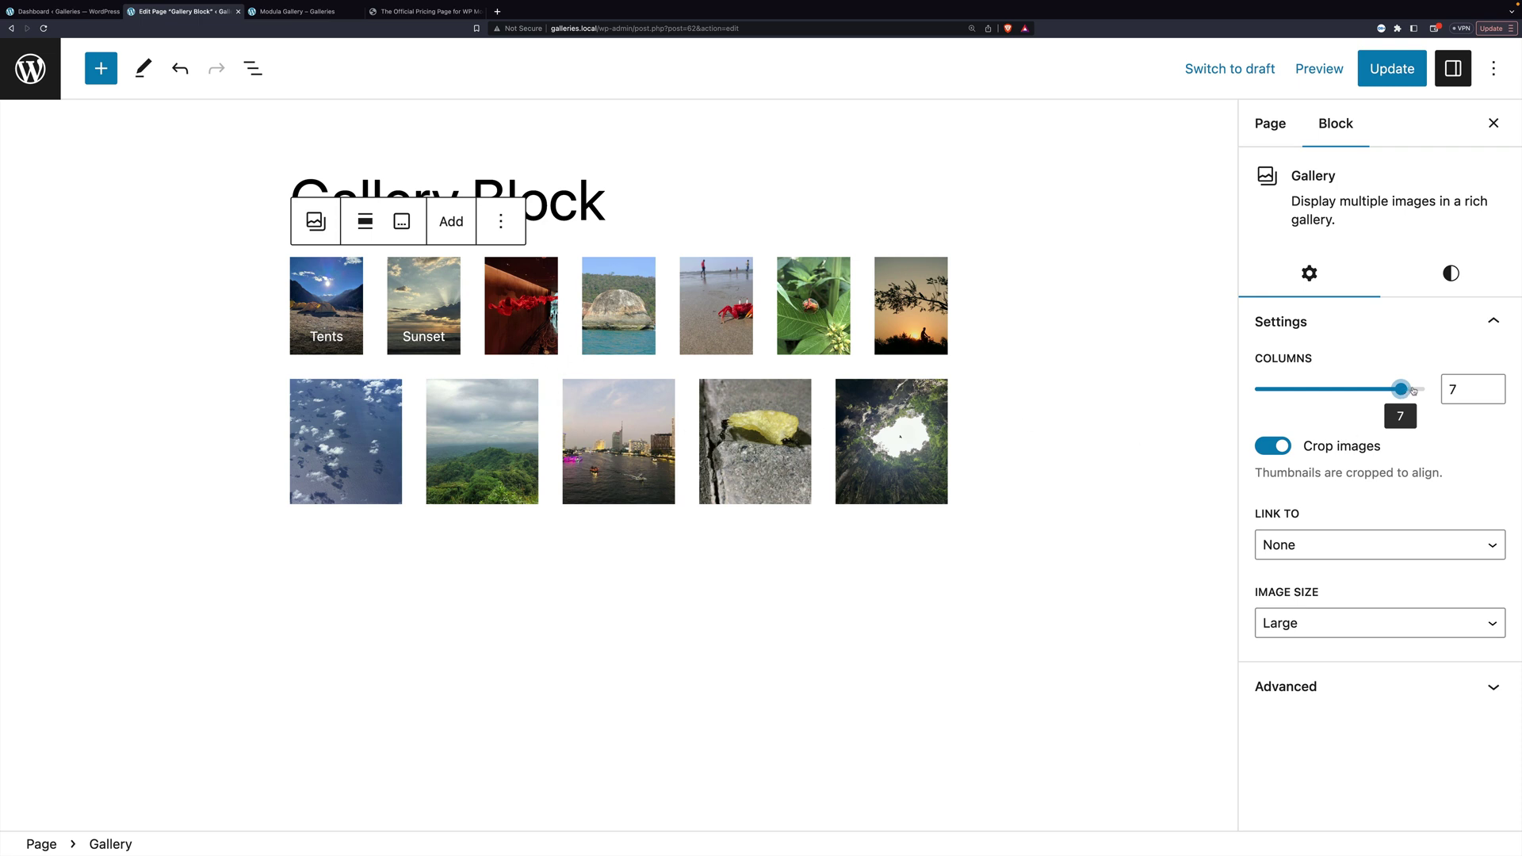
left_click(1425, 389)
Step: Set the gallery's columns to 3 and reselect the whole Gallery block
left_click_drag(1426, 390, 1296, 396)
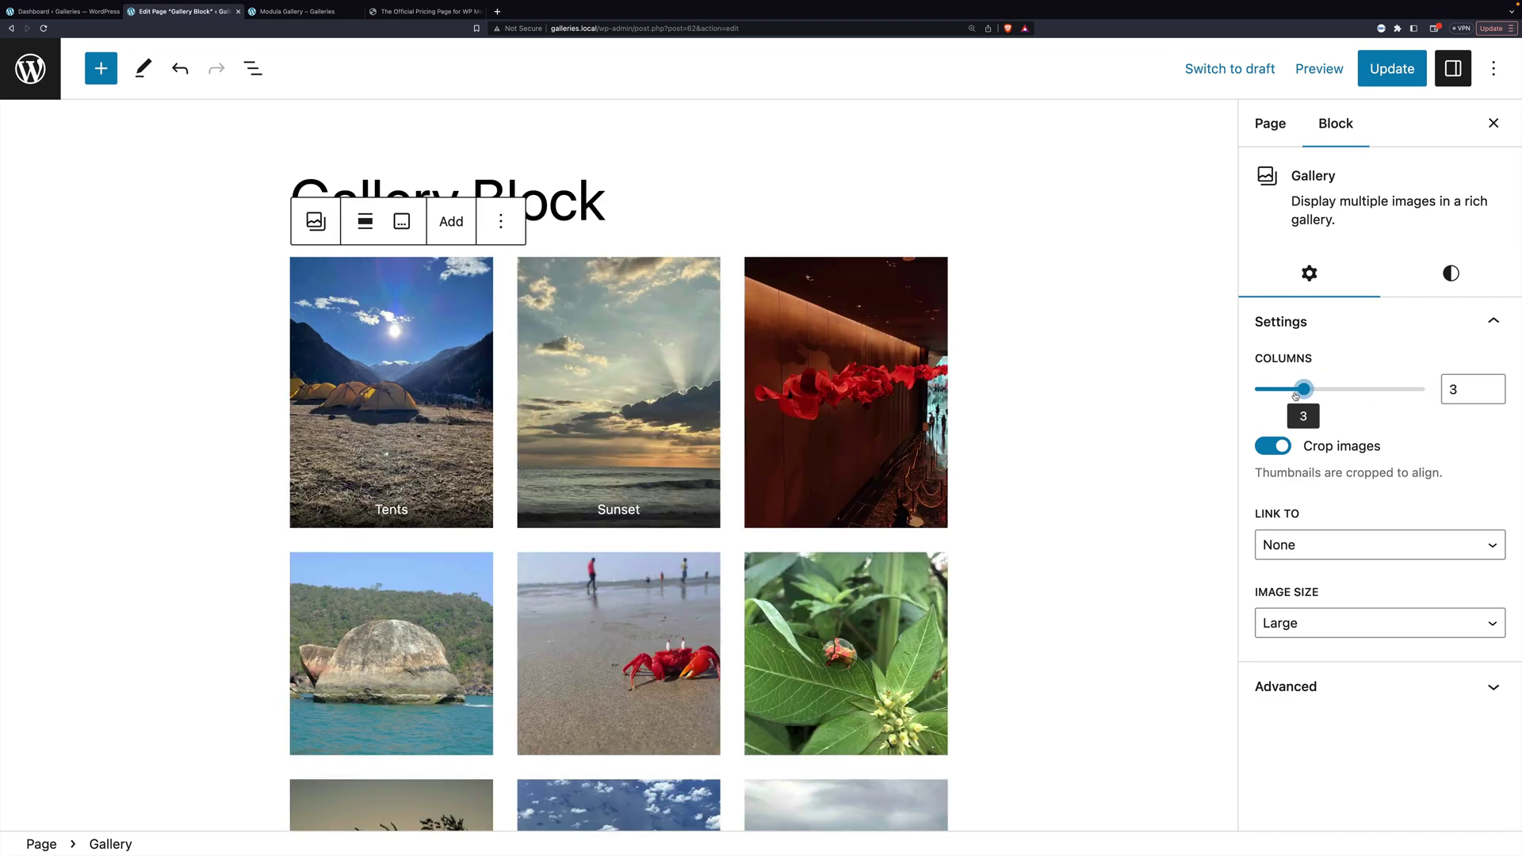
left_click(781, 316)
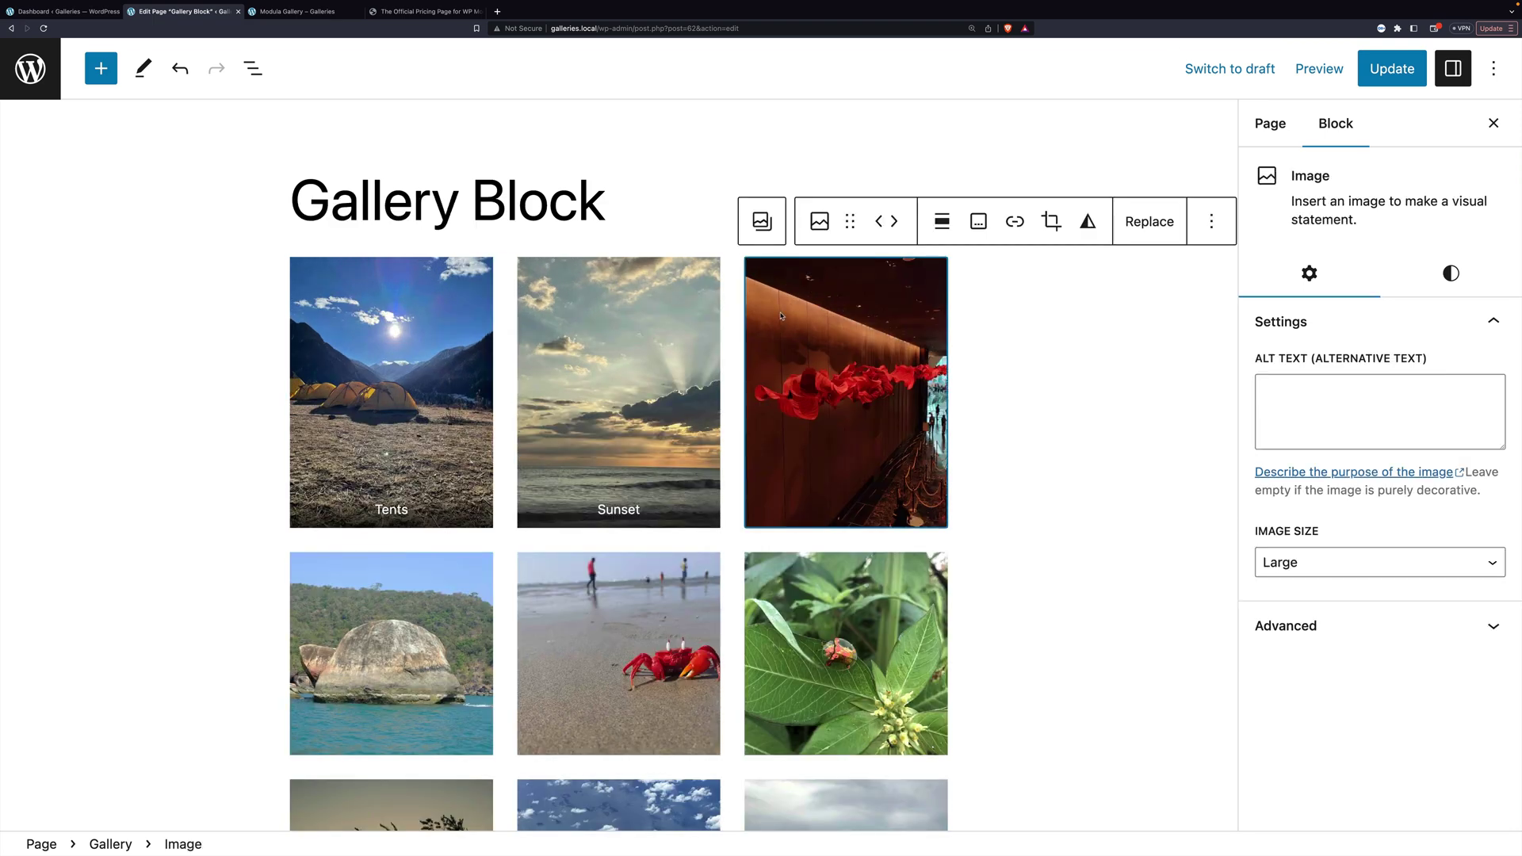
left_click(762, 221)
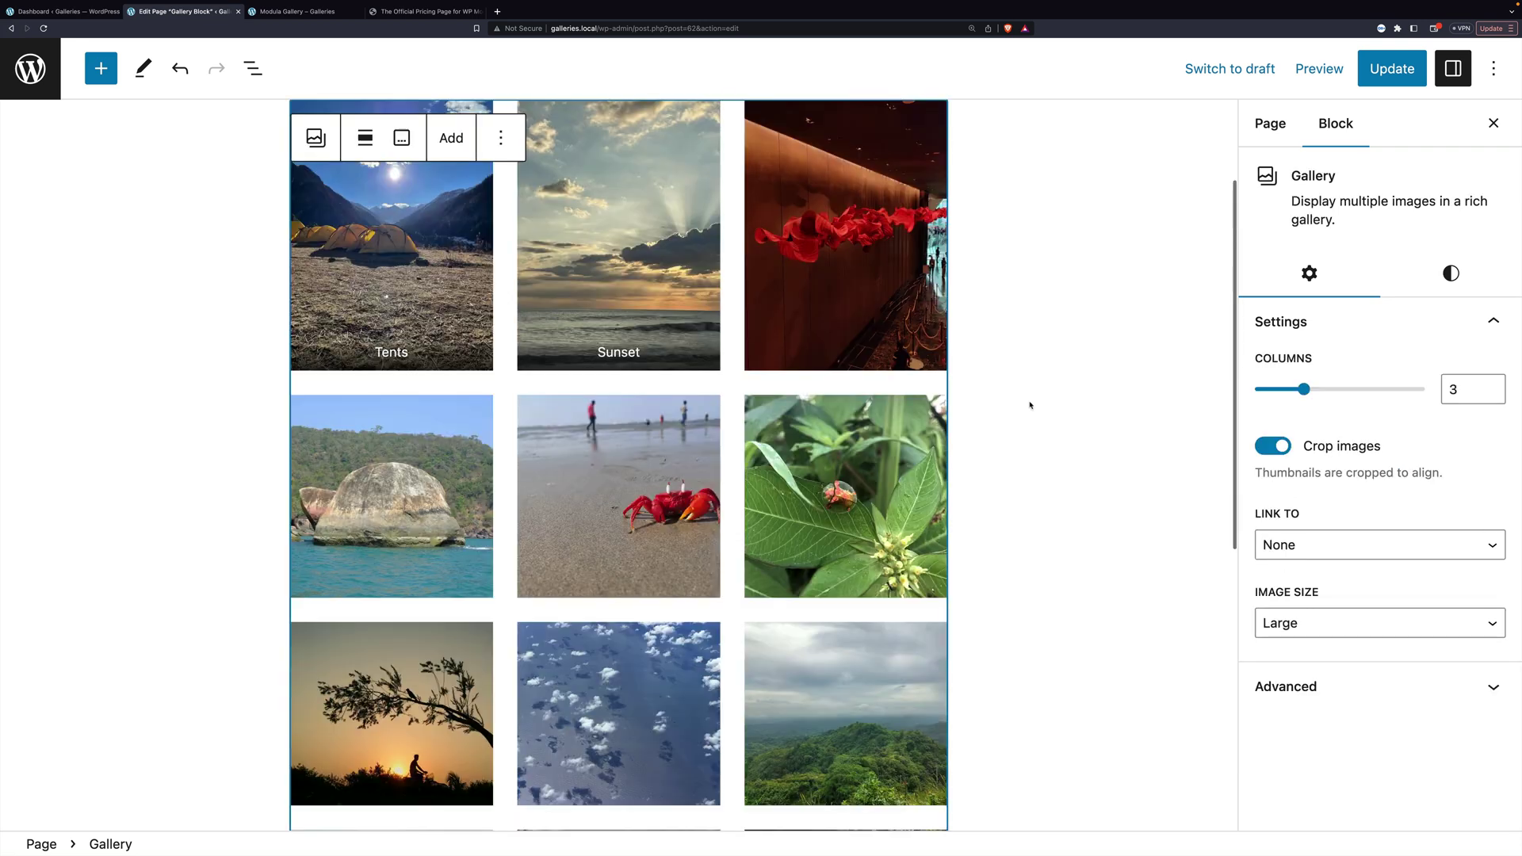
Step: Review the Link To options, keeping None, and try the Medium image size before returning it to Large
left_click(1306, 542)
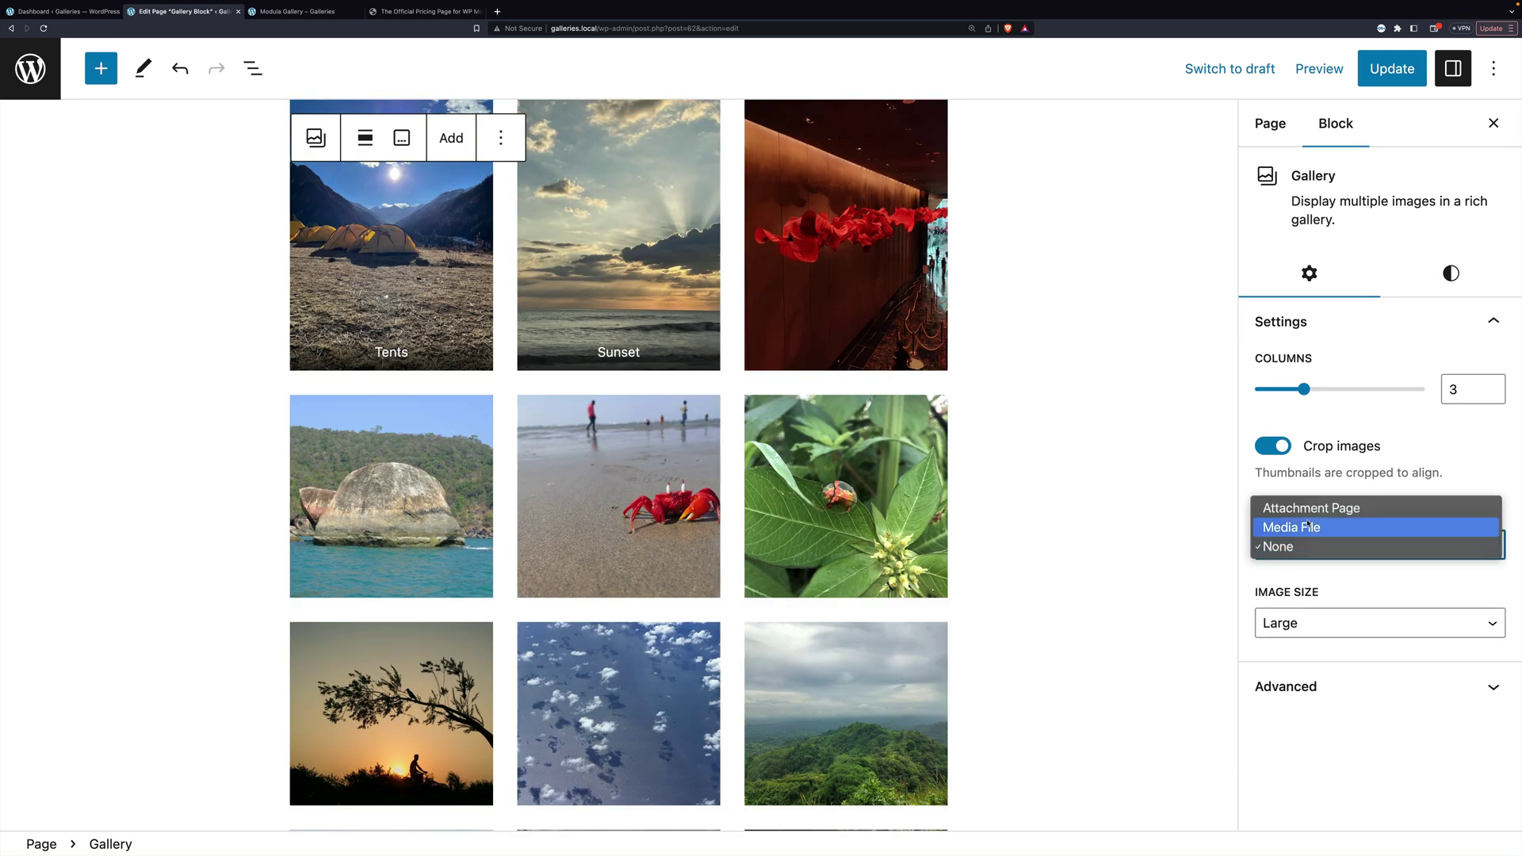
left_click(1322, 580)
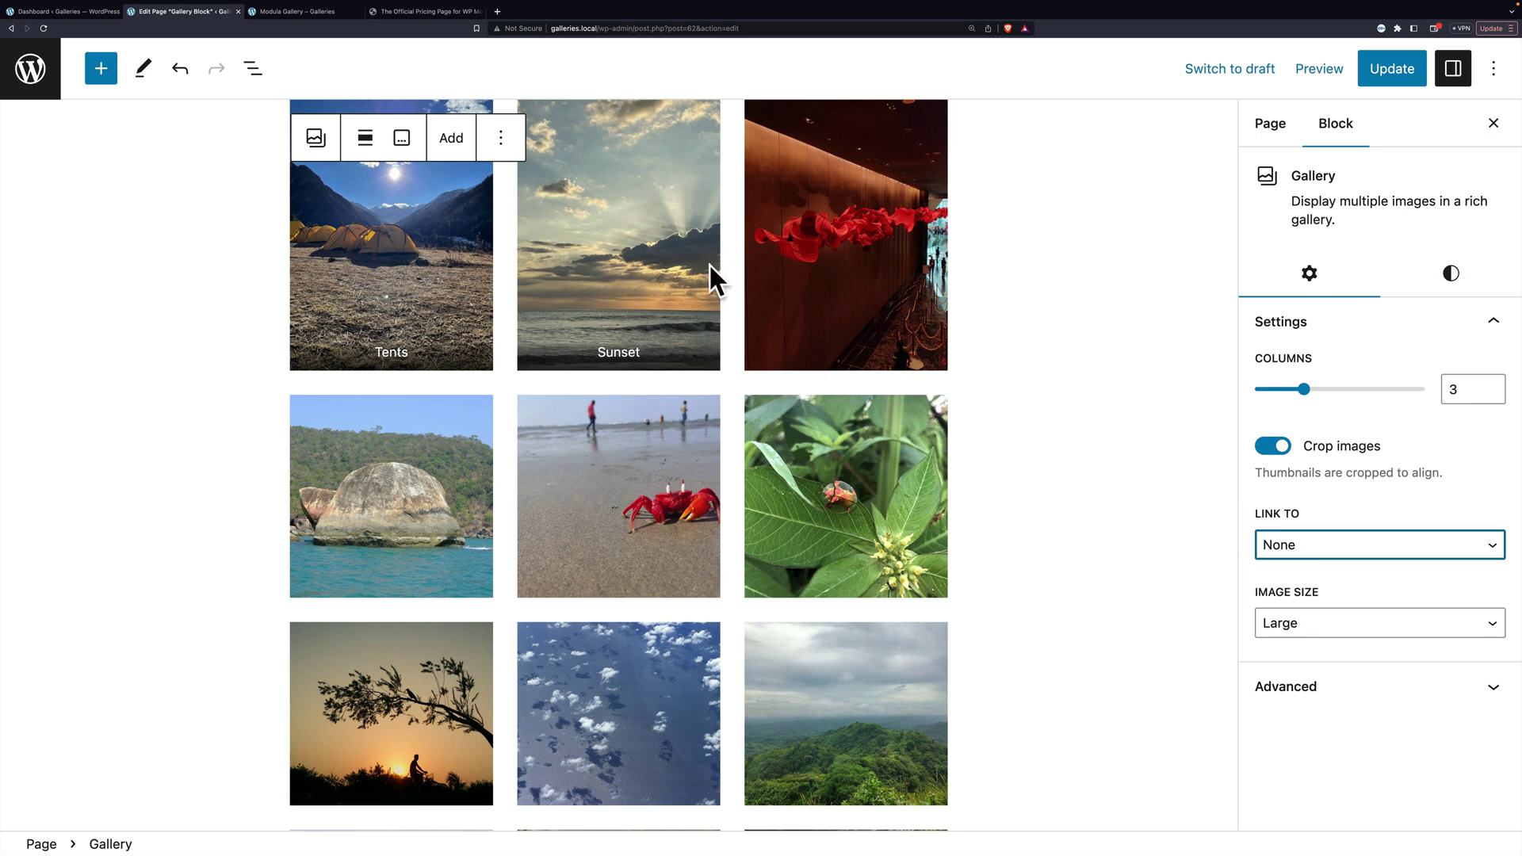
left_click(1326, 632)
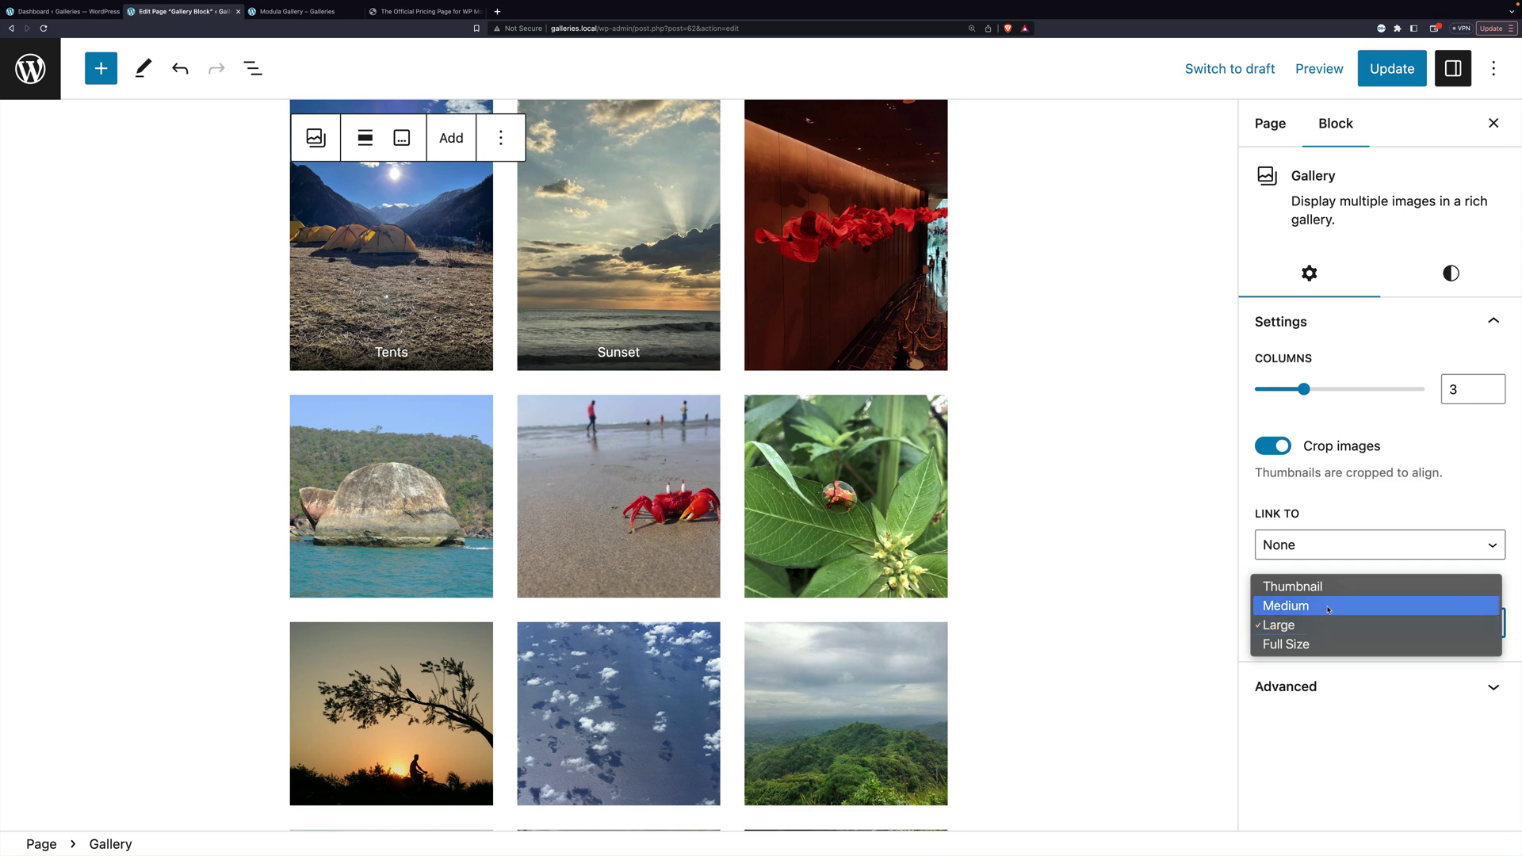
left_click(1328, 607)
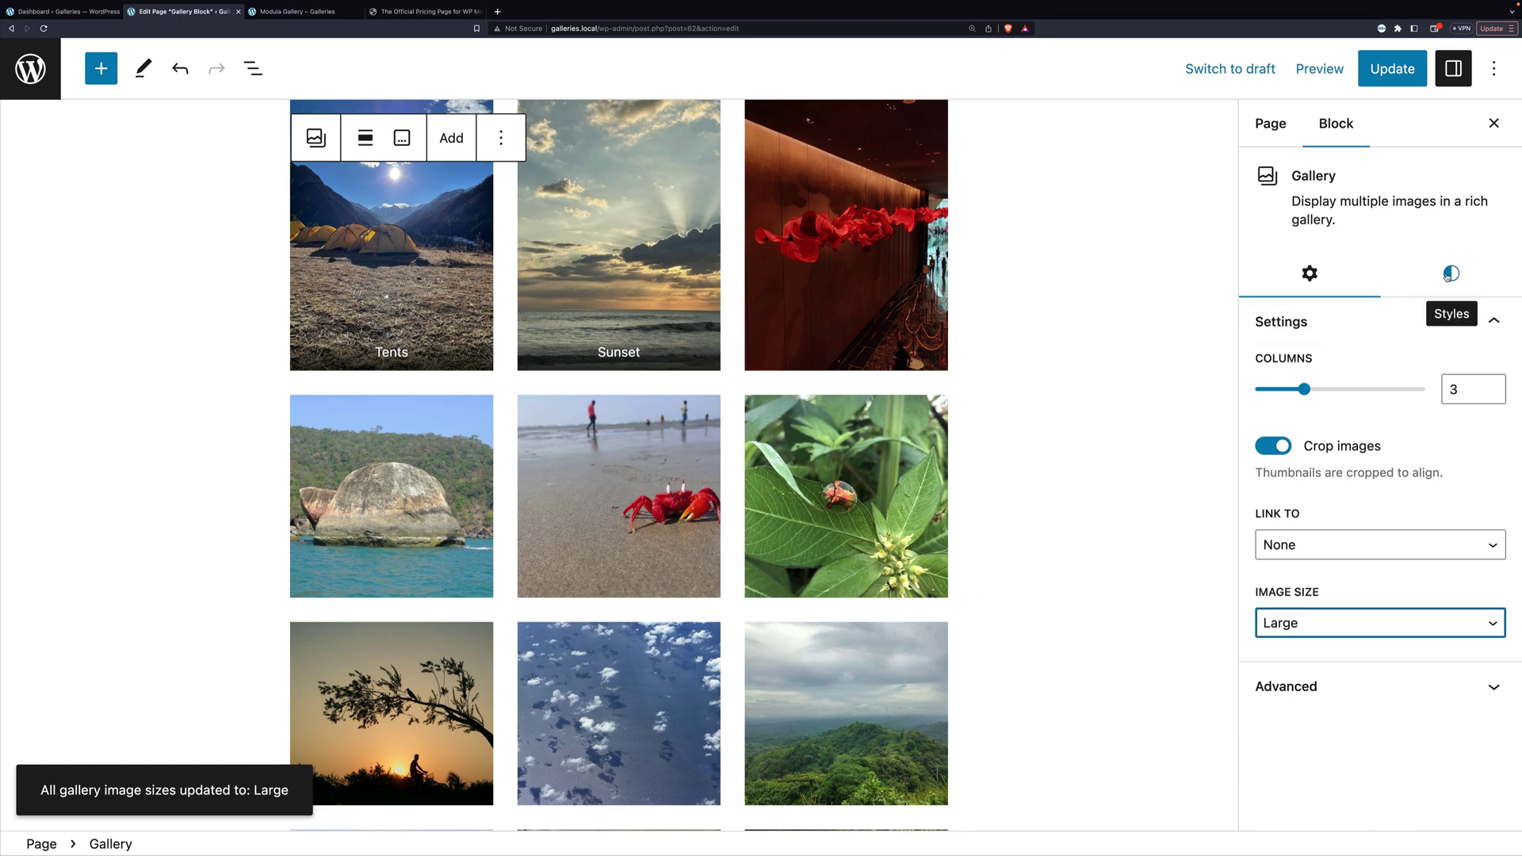
Step: Try a block spacing of 0 in the gallery's styles, set it to 1 and review the layout
left_click(1449, 275)
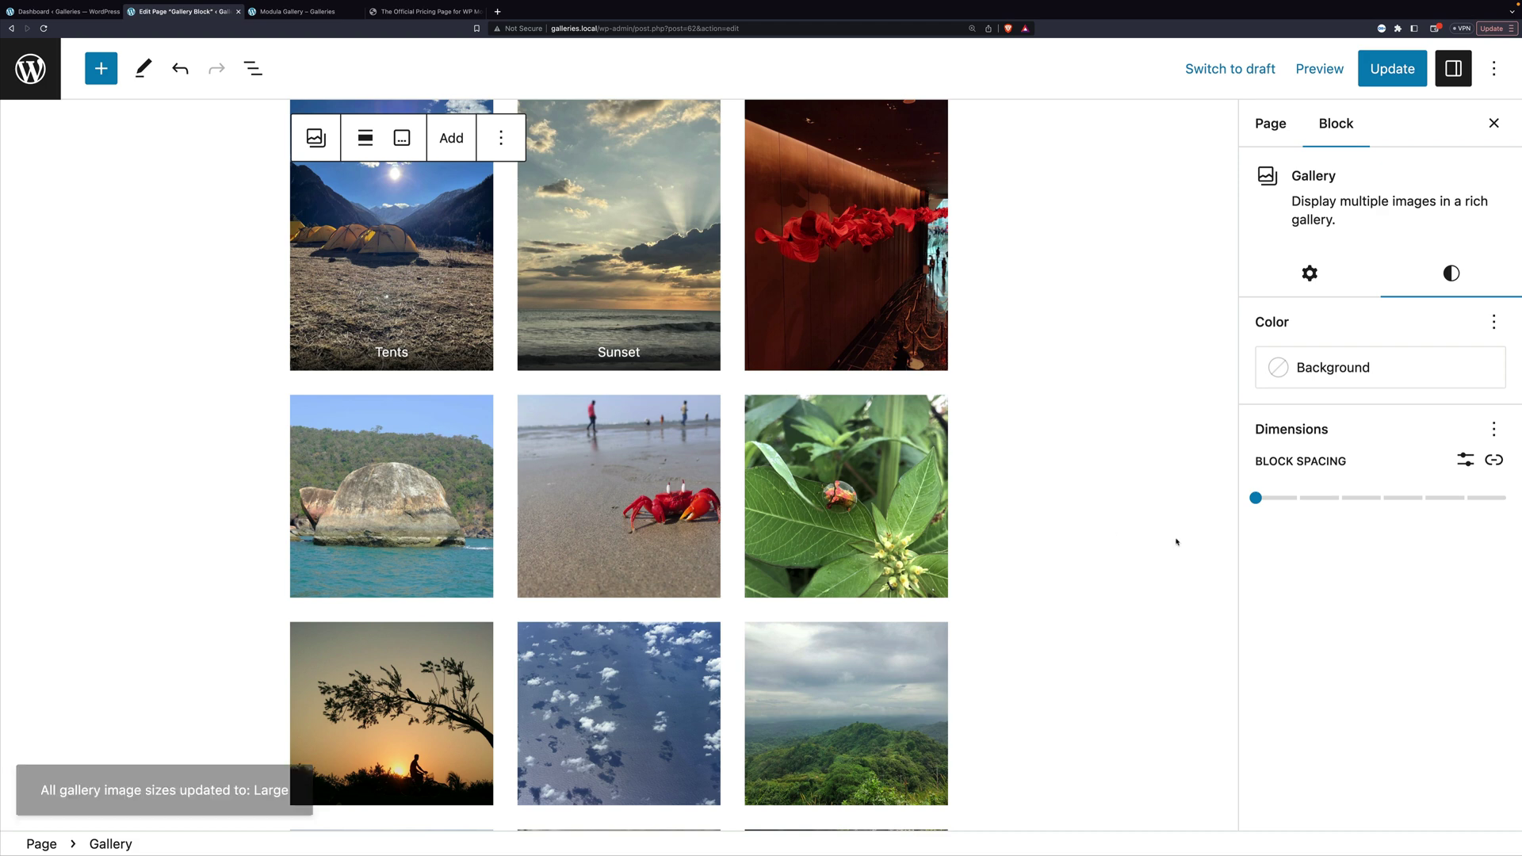
mouse_move(1294, 498)
left_mouse_down()
mouse_move(1422, 498)
mouse_move(1269, 497)
left_mouse_up()
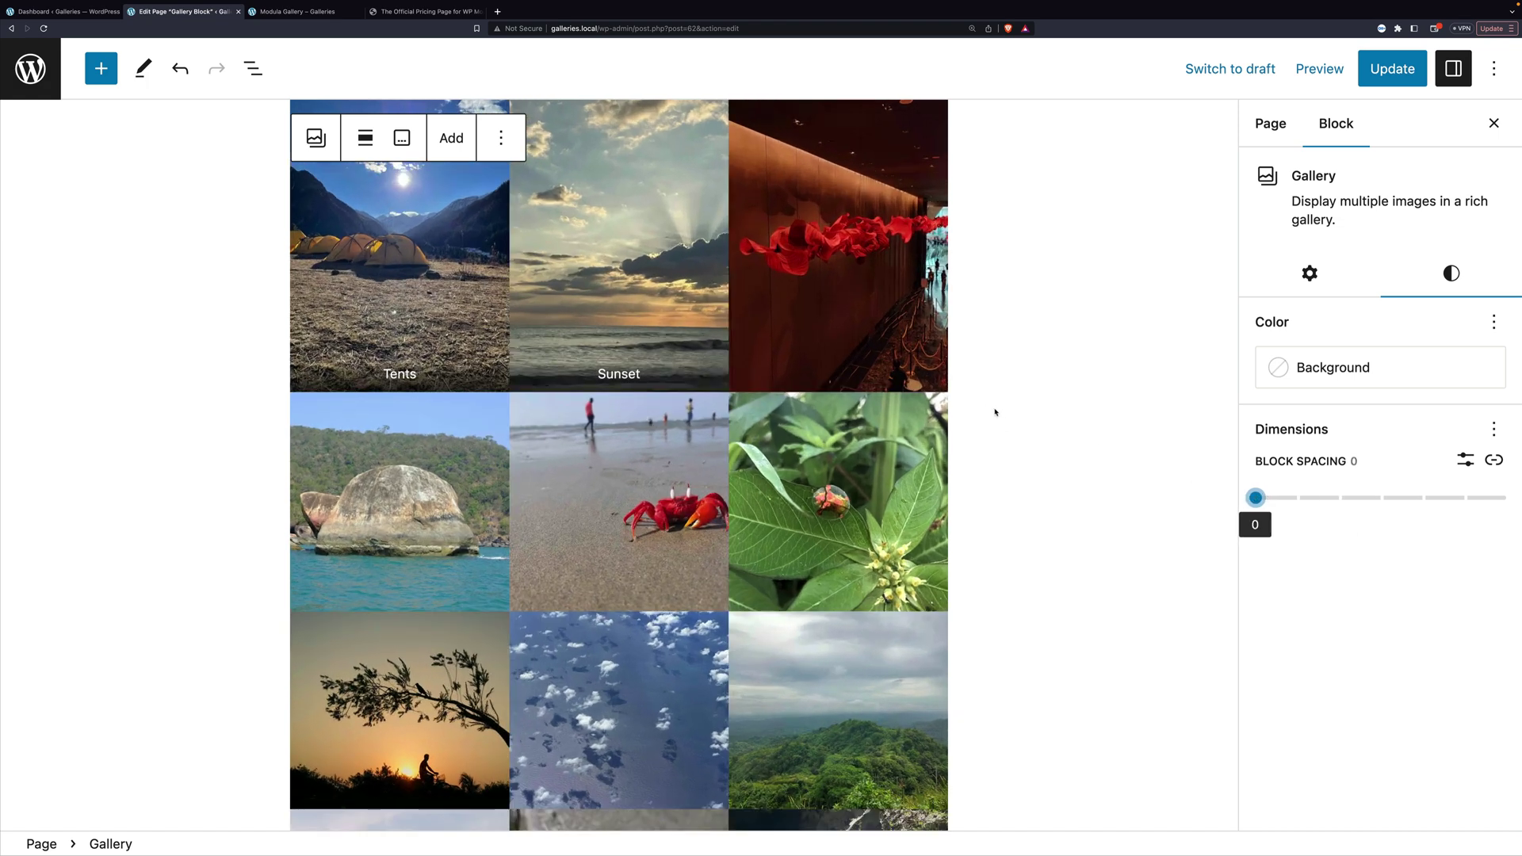
key("Right")
scroll(838, 303, "up", 2)
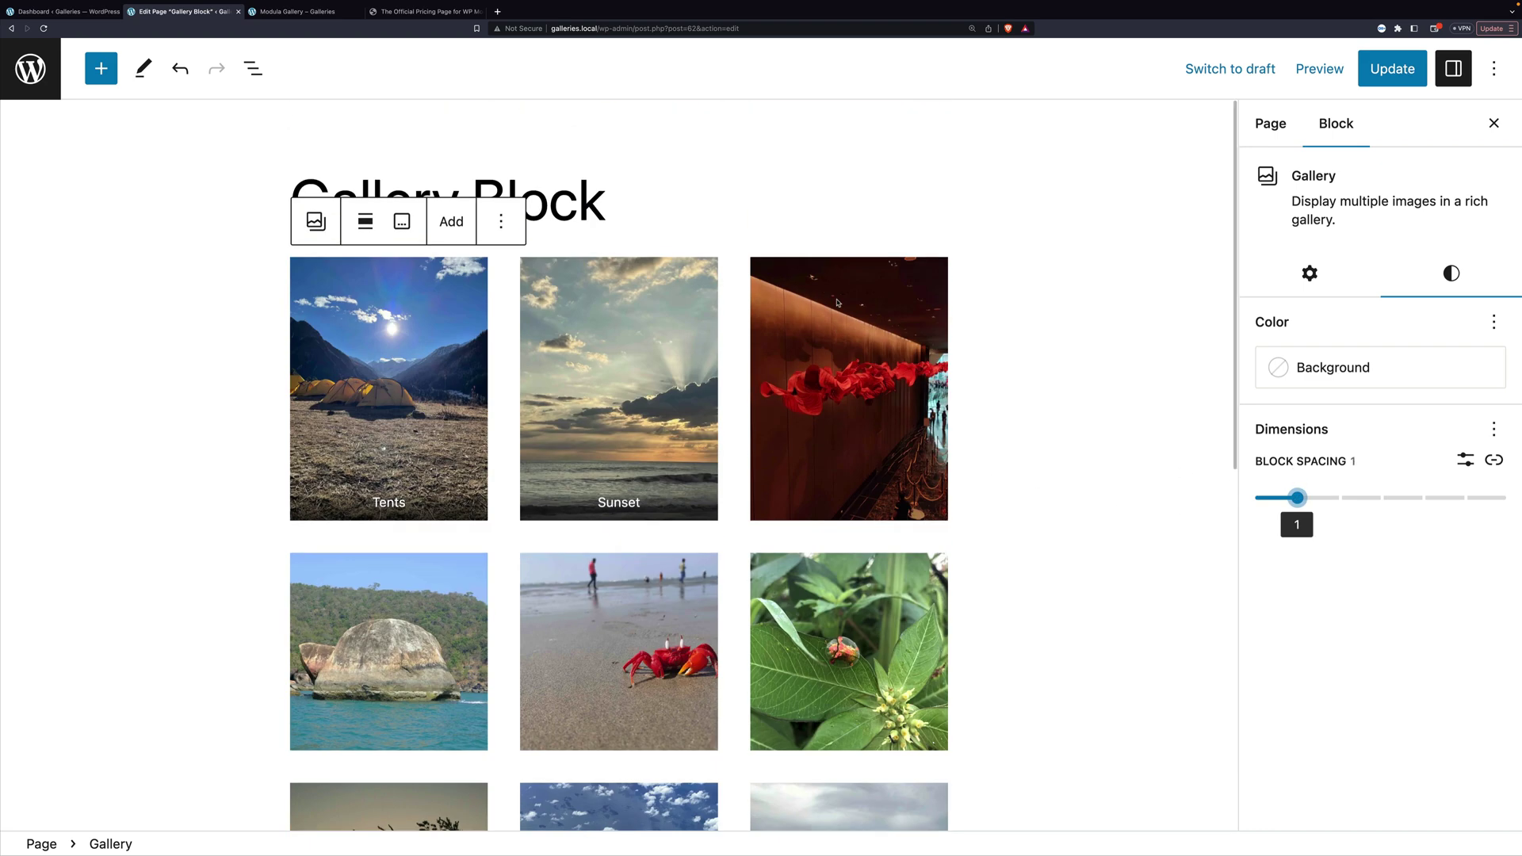
scroll(838, 303, "down", 10)
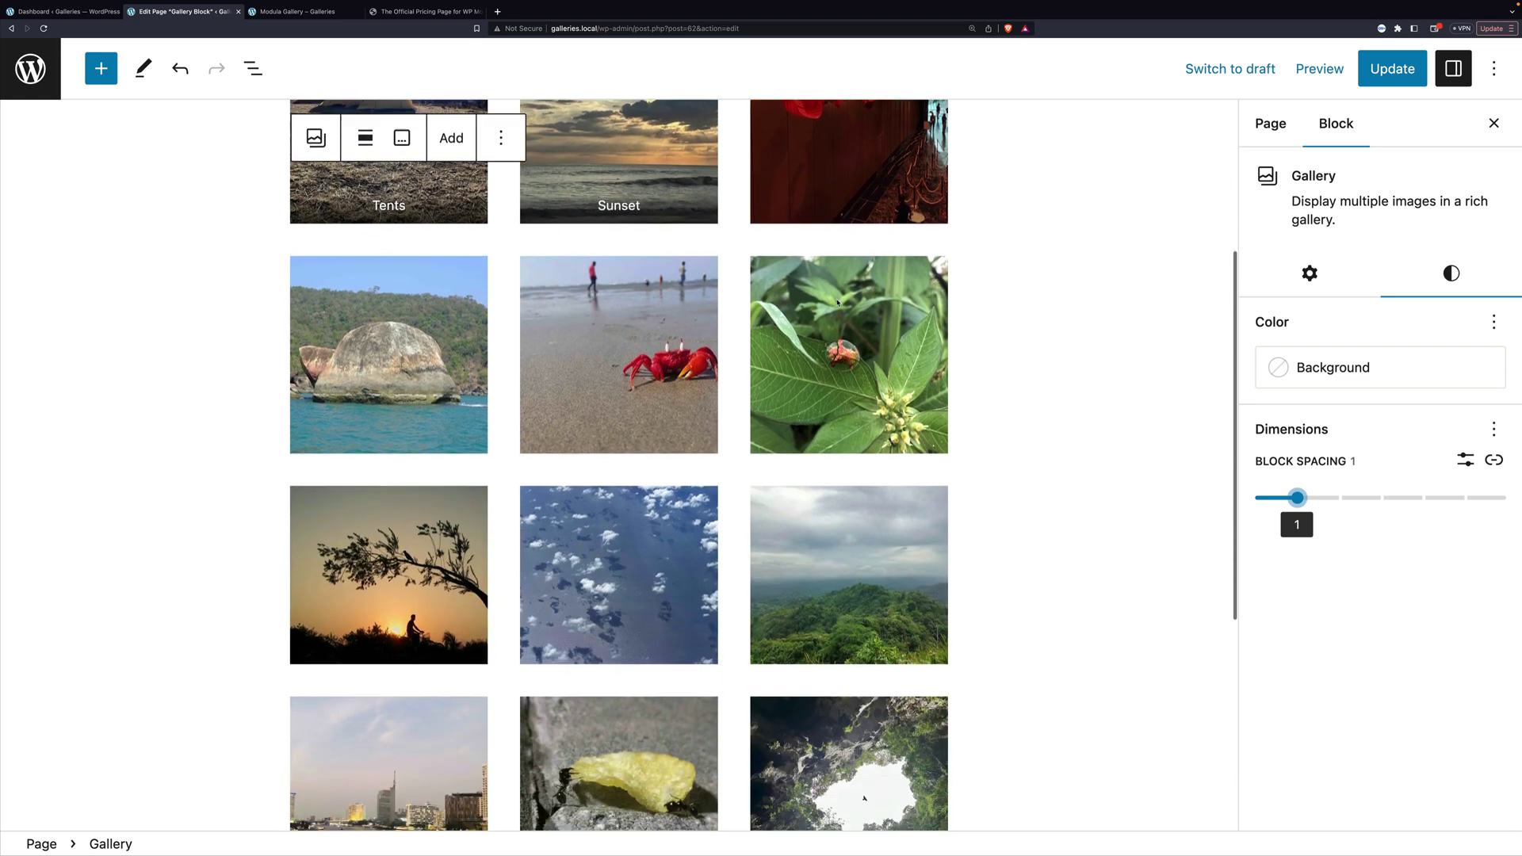
scroll(838, 303, "up", 10)
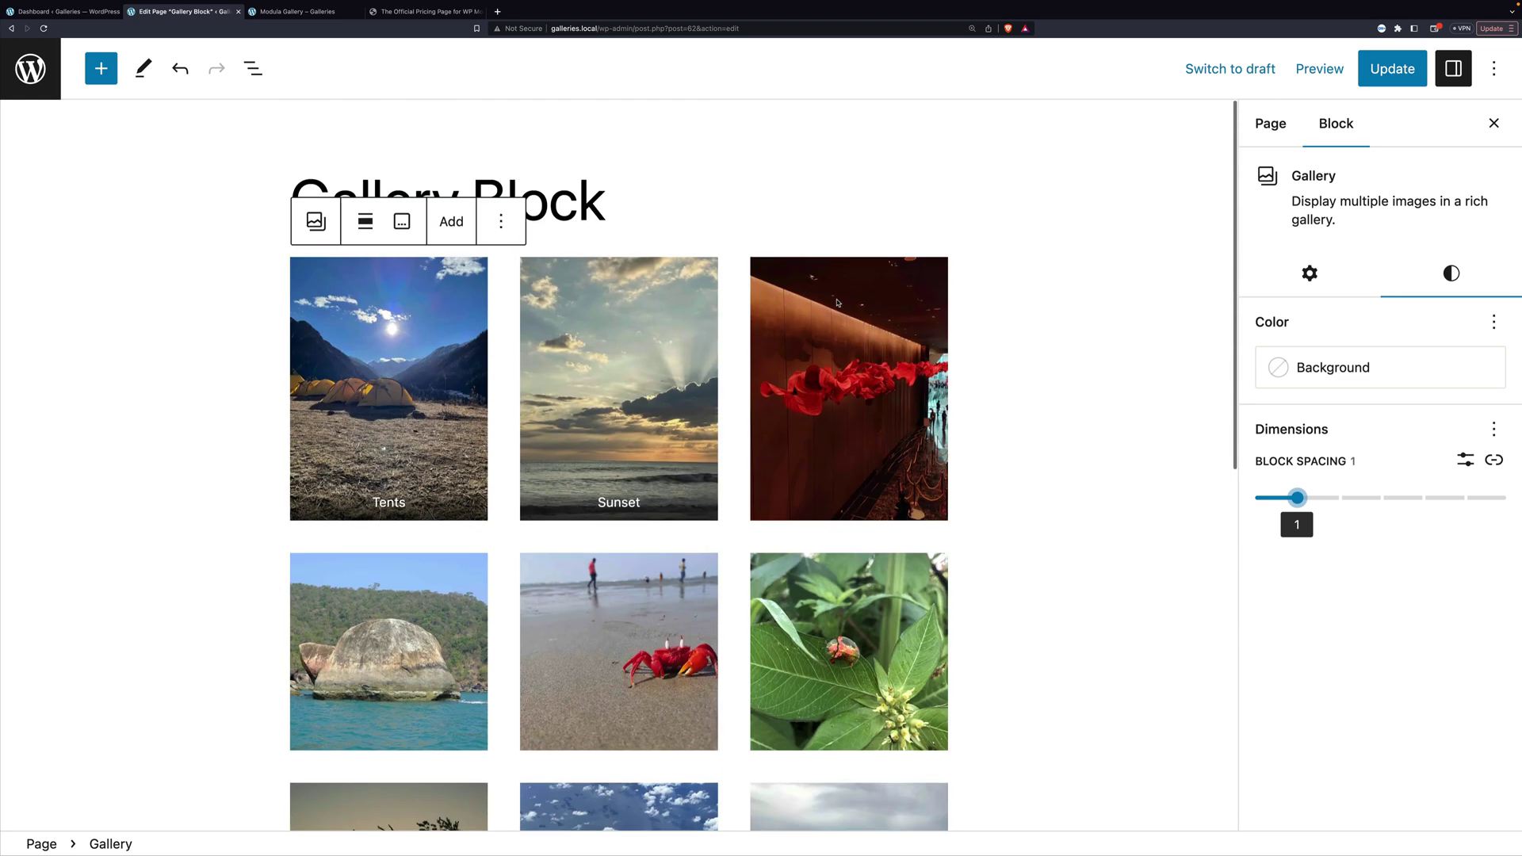
Step: Update the page and review the published gallery on the site
left_click(1398, 72)
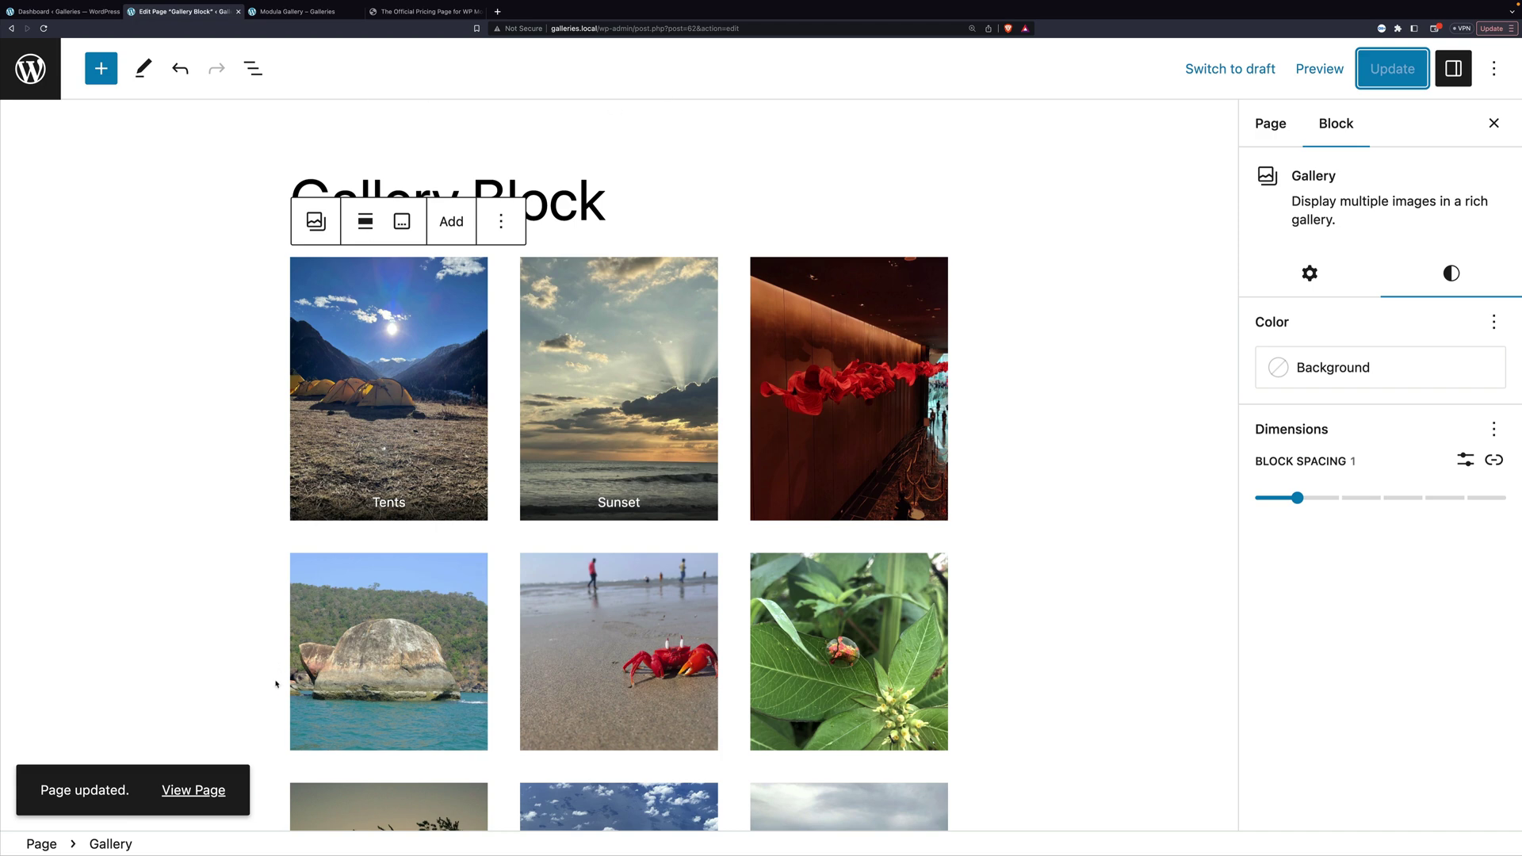
left_click(185, 789)
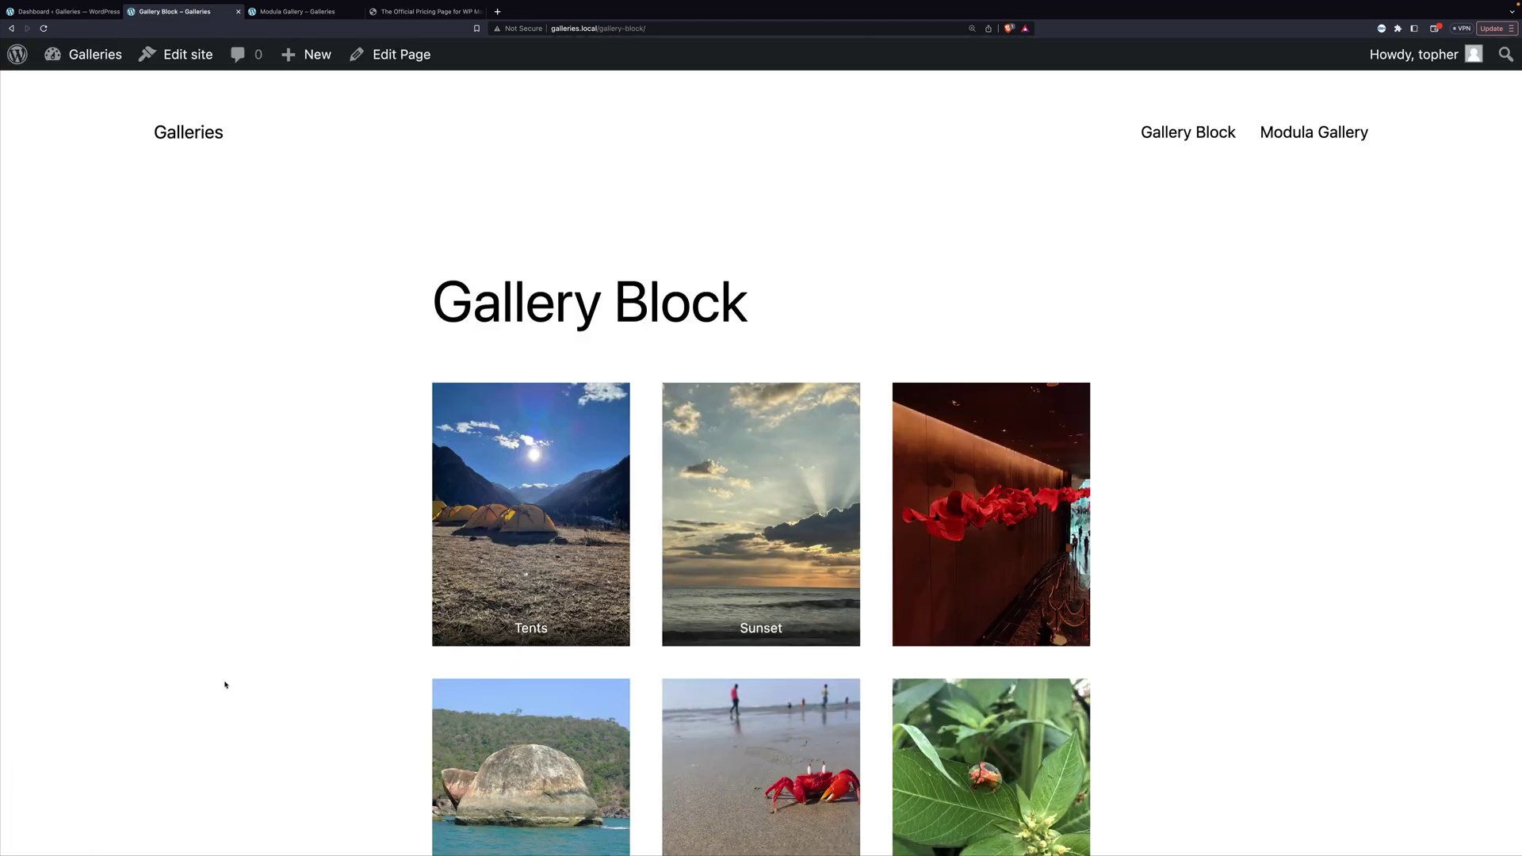
scroll(1242, 445, "down", 8)
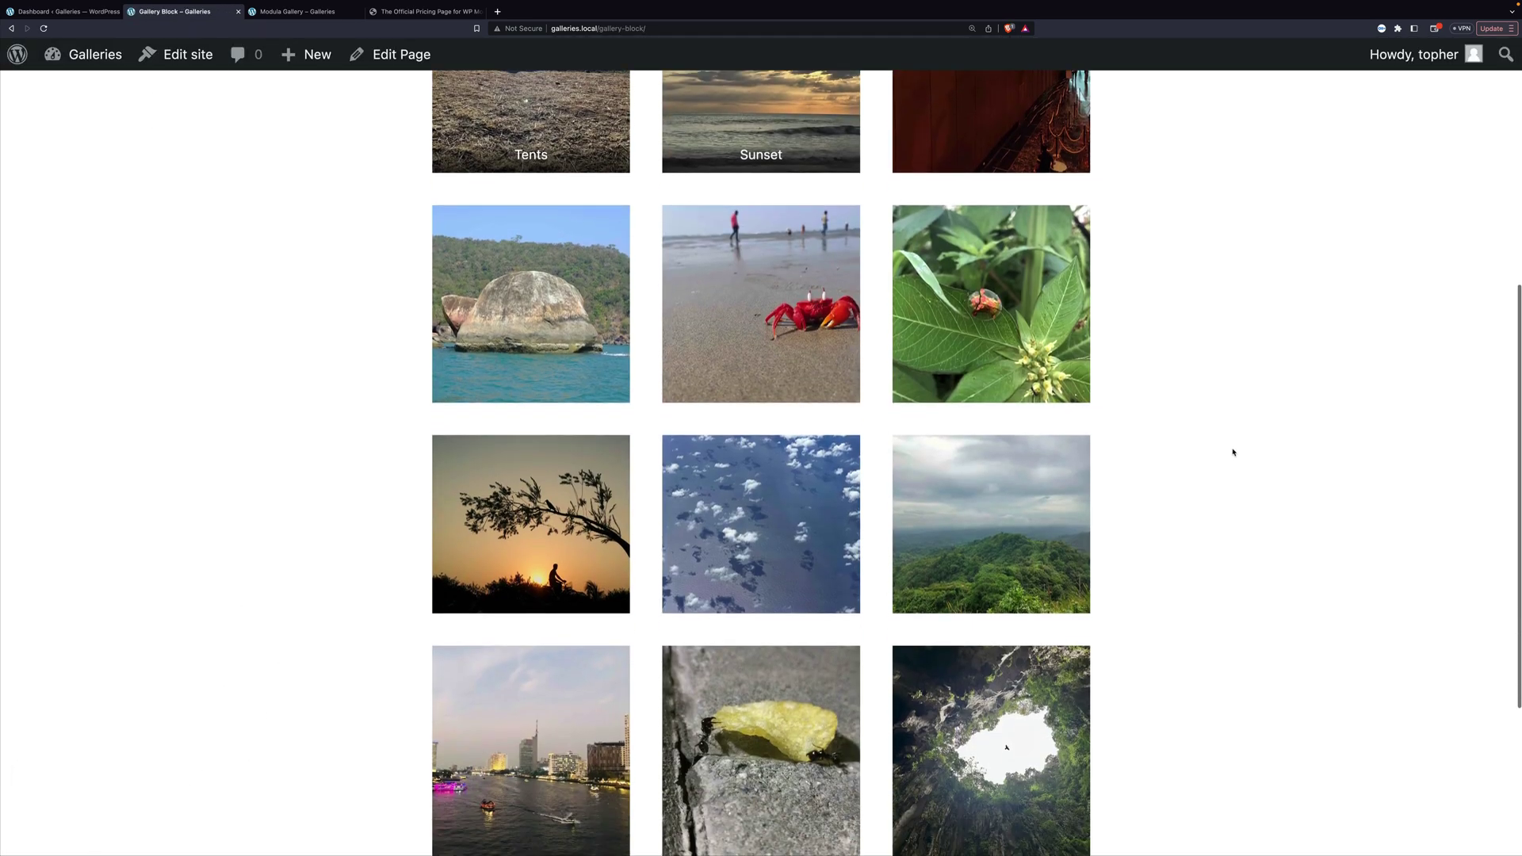
scroll(1234, 449, "up", 8)
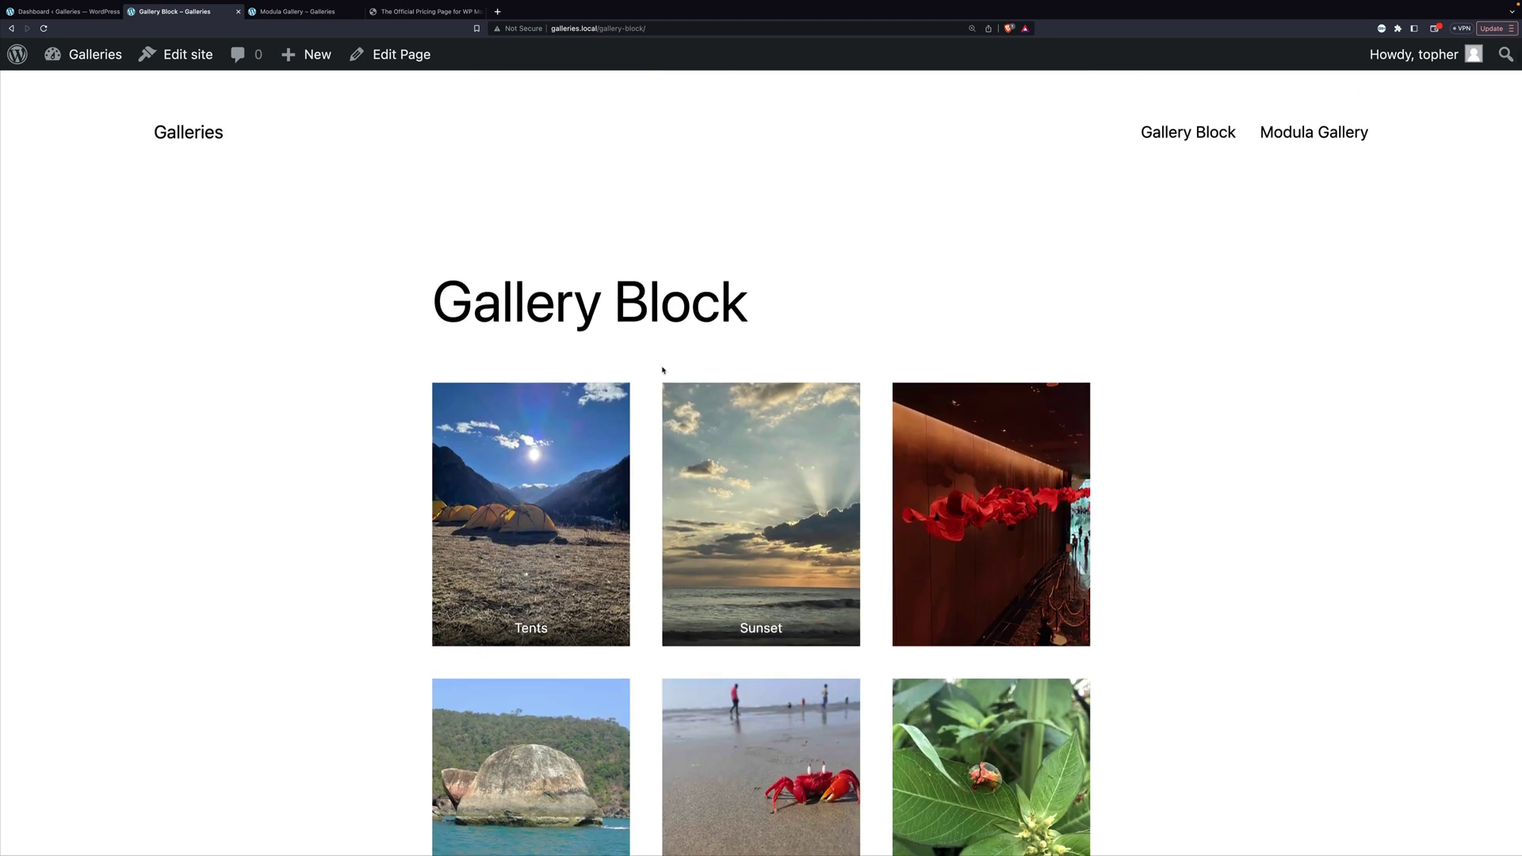
Step: Reopen the page for editing and set the whole Gallery block's images to link to Media File
left_click(402, 54)
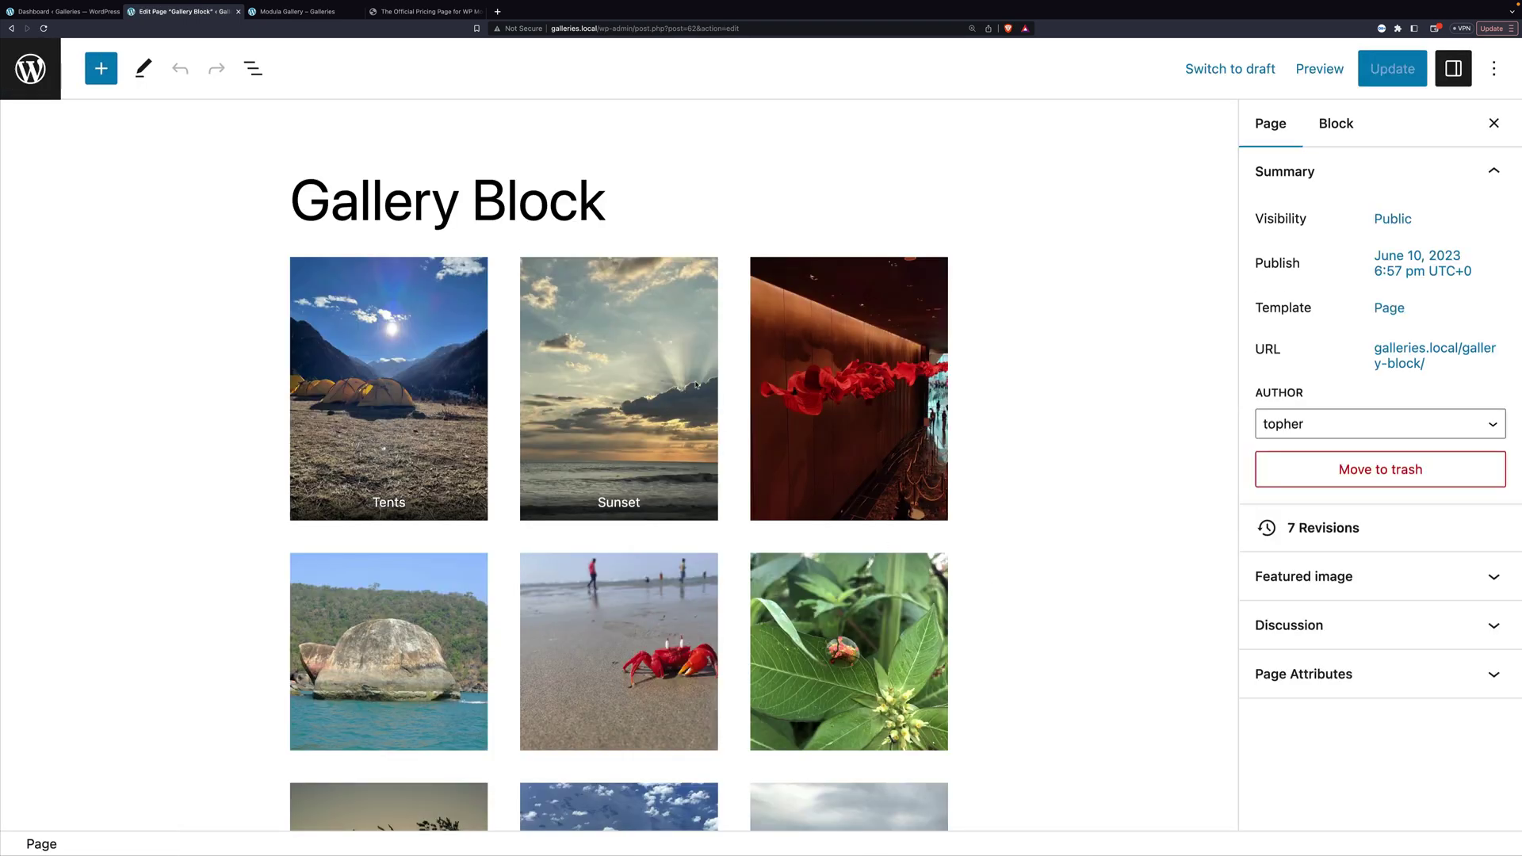
left_click(1335, 123)
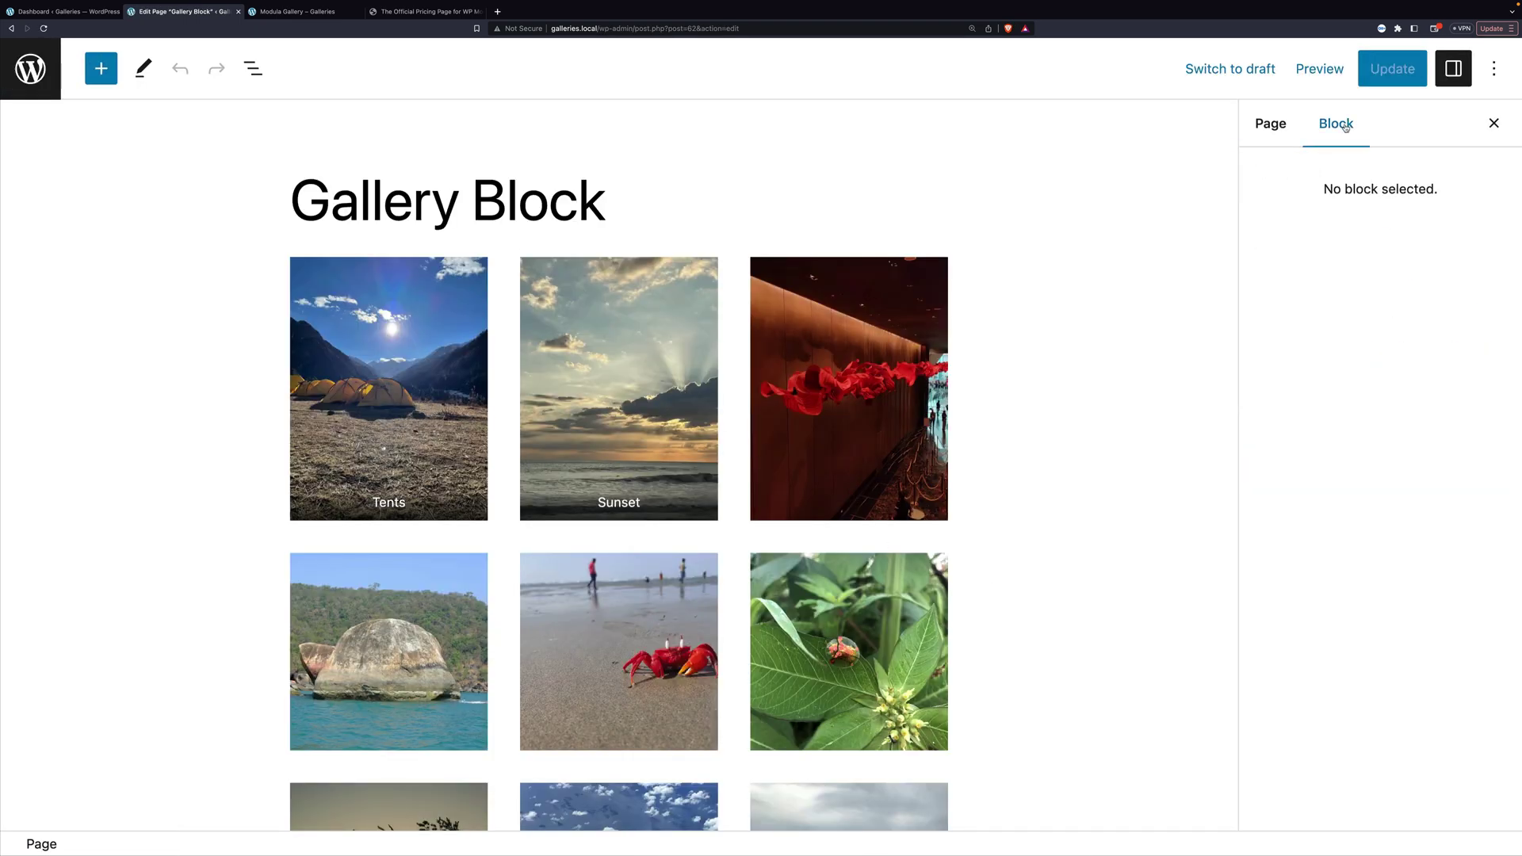
left_click(482, 341)
left_click(311, 222)
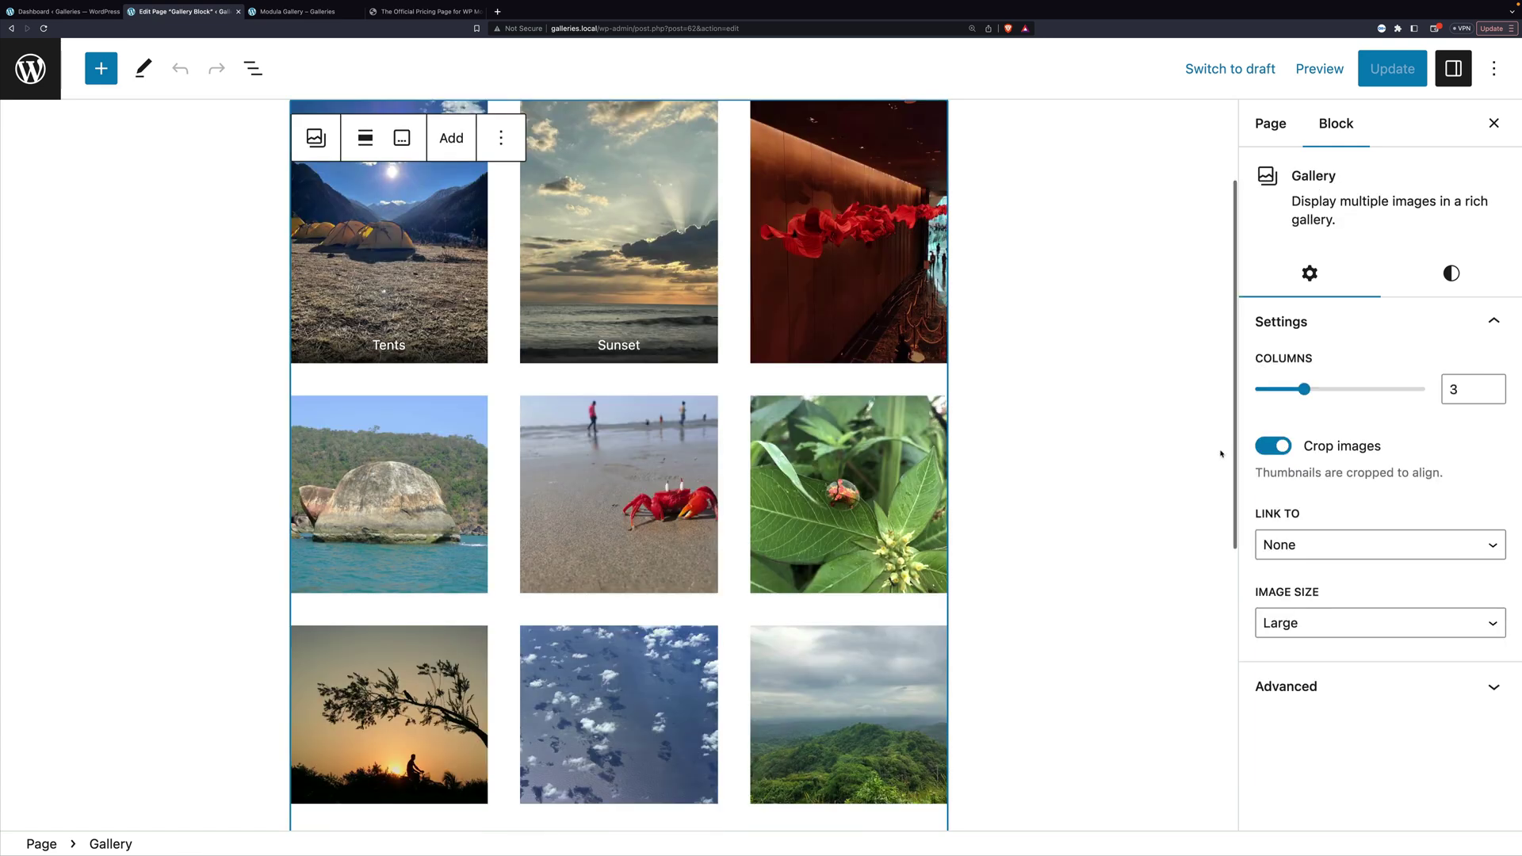
left_click(1304, 547)
left_click(1304, 528)
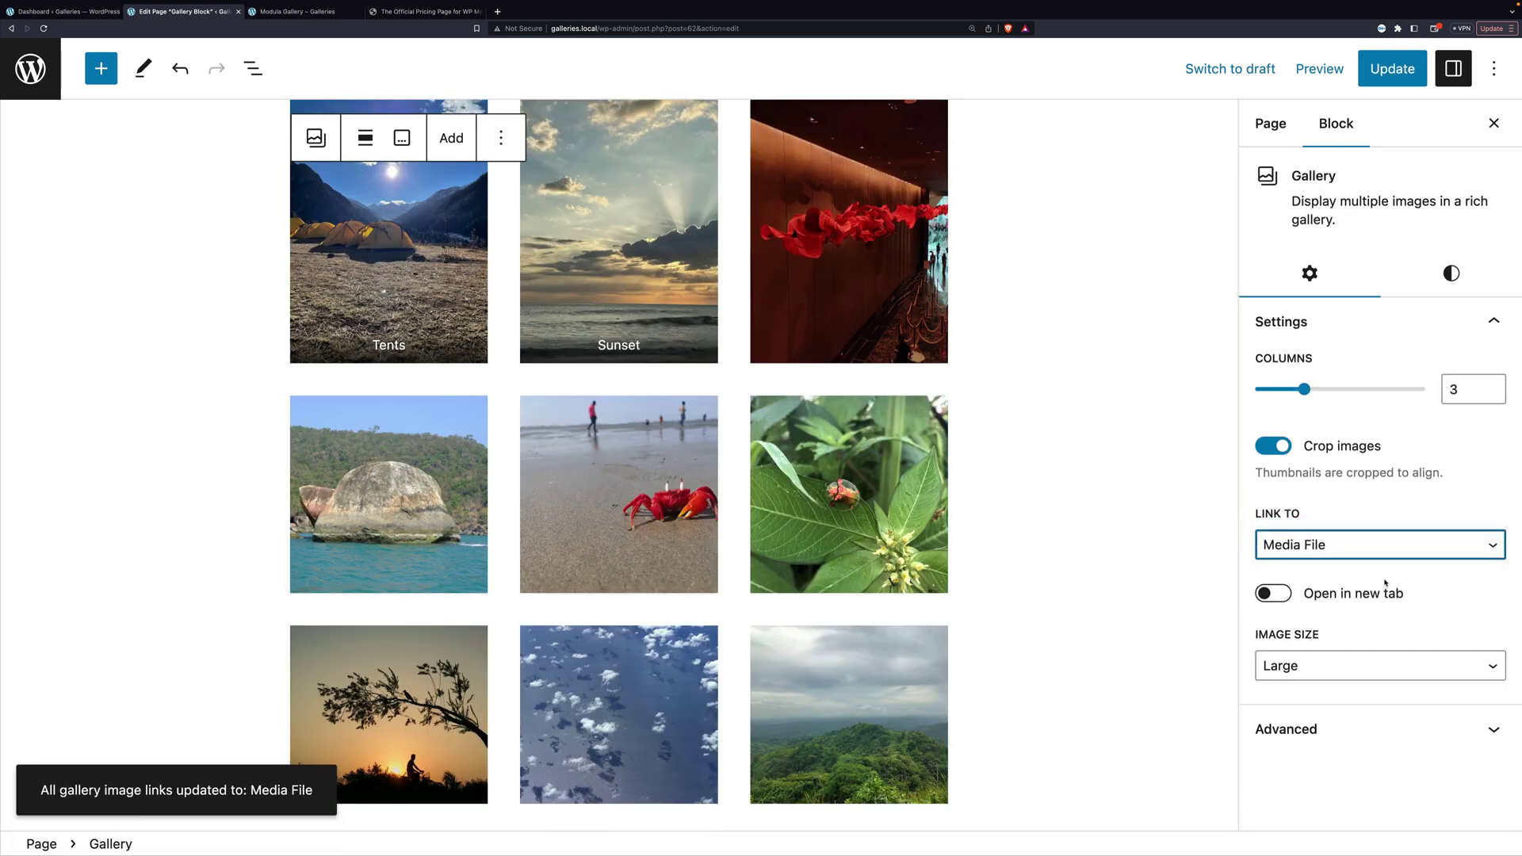
Step: Update the page and open the Tents image on the published page to test its media file link
left_click(1392, 68)
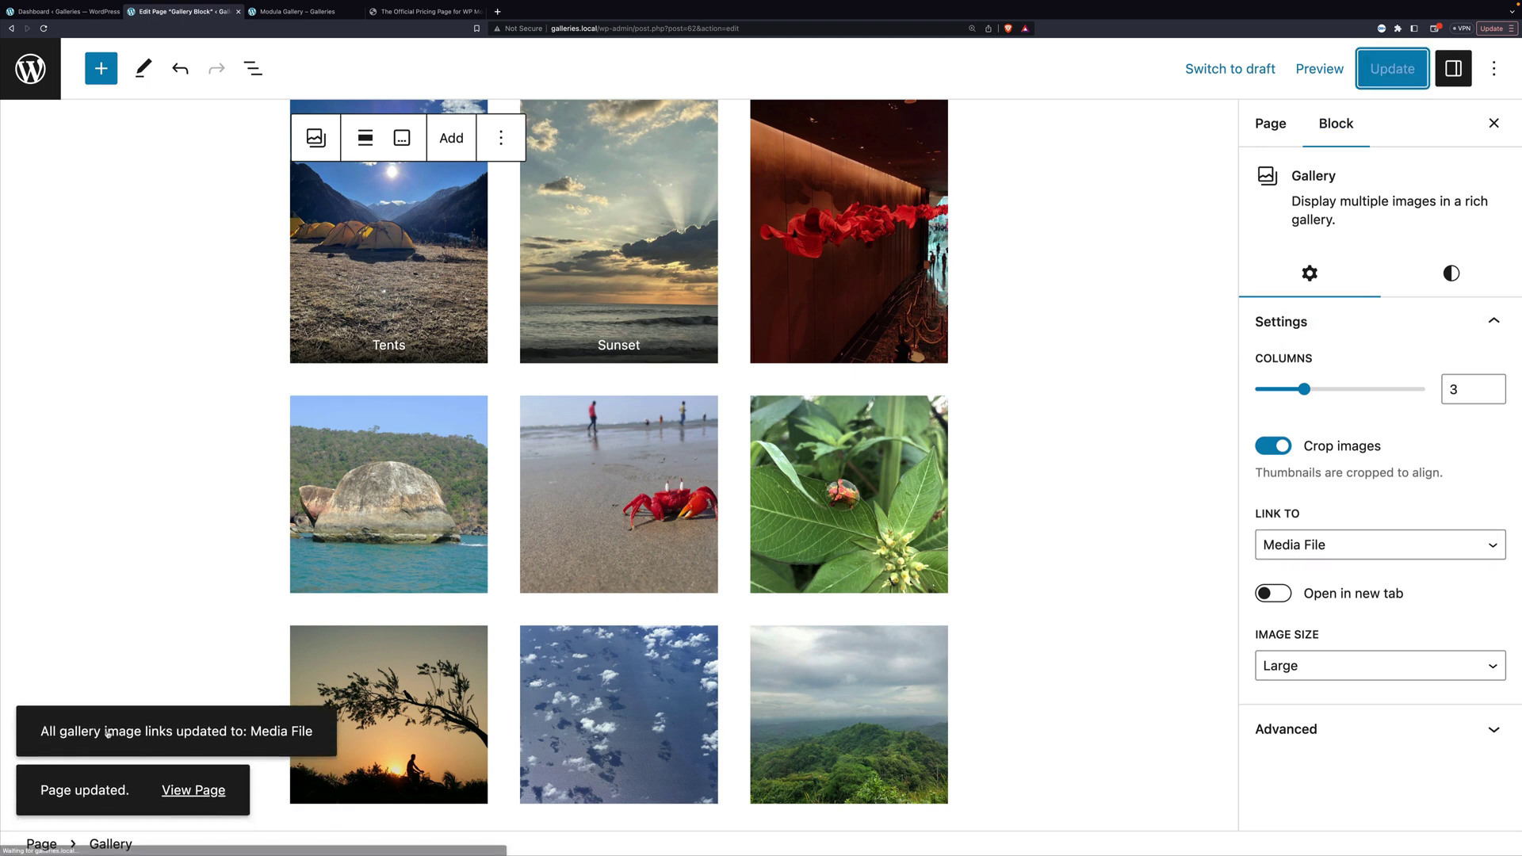
left_click(213, 792)
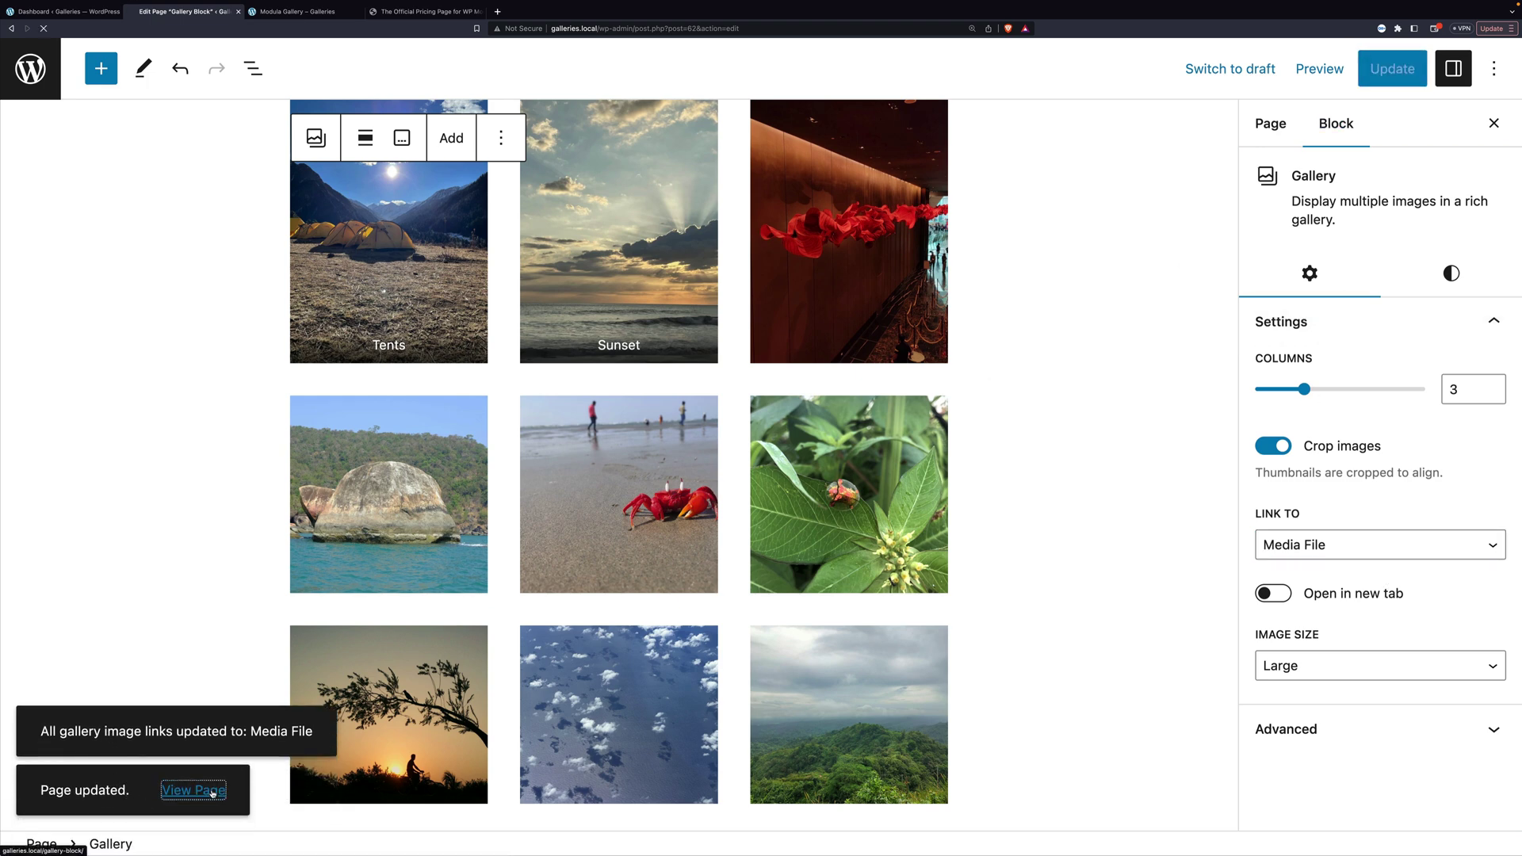
left_click(524, 530)
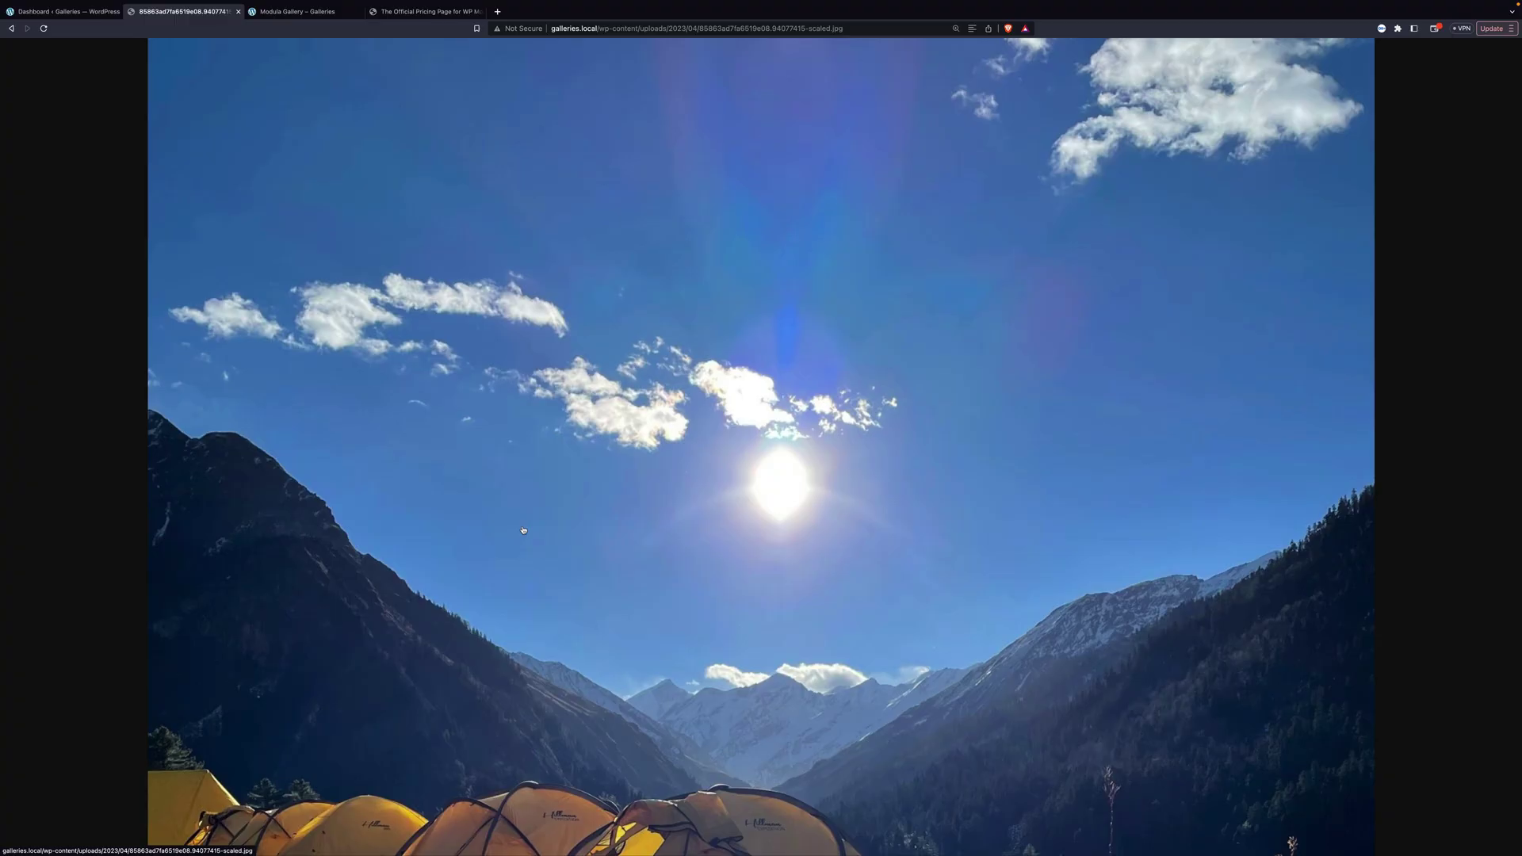
Step: Examine the full-size Tents image, return to the Gallery Block page and review the published gallery
scroll(523, 530, "down", 10)
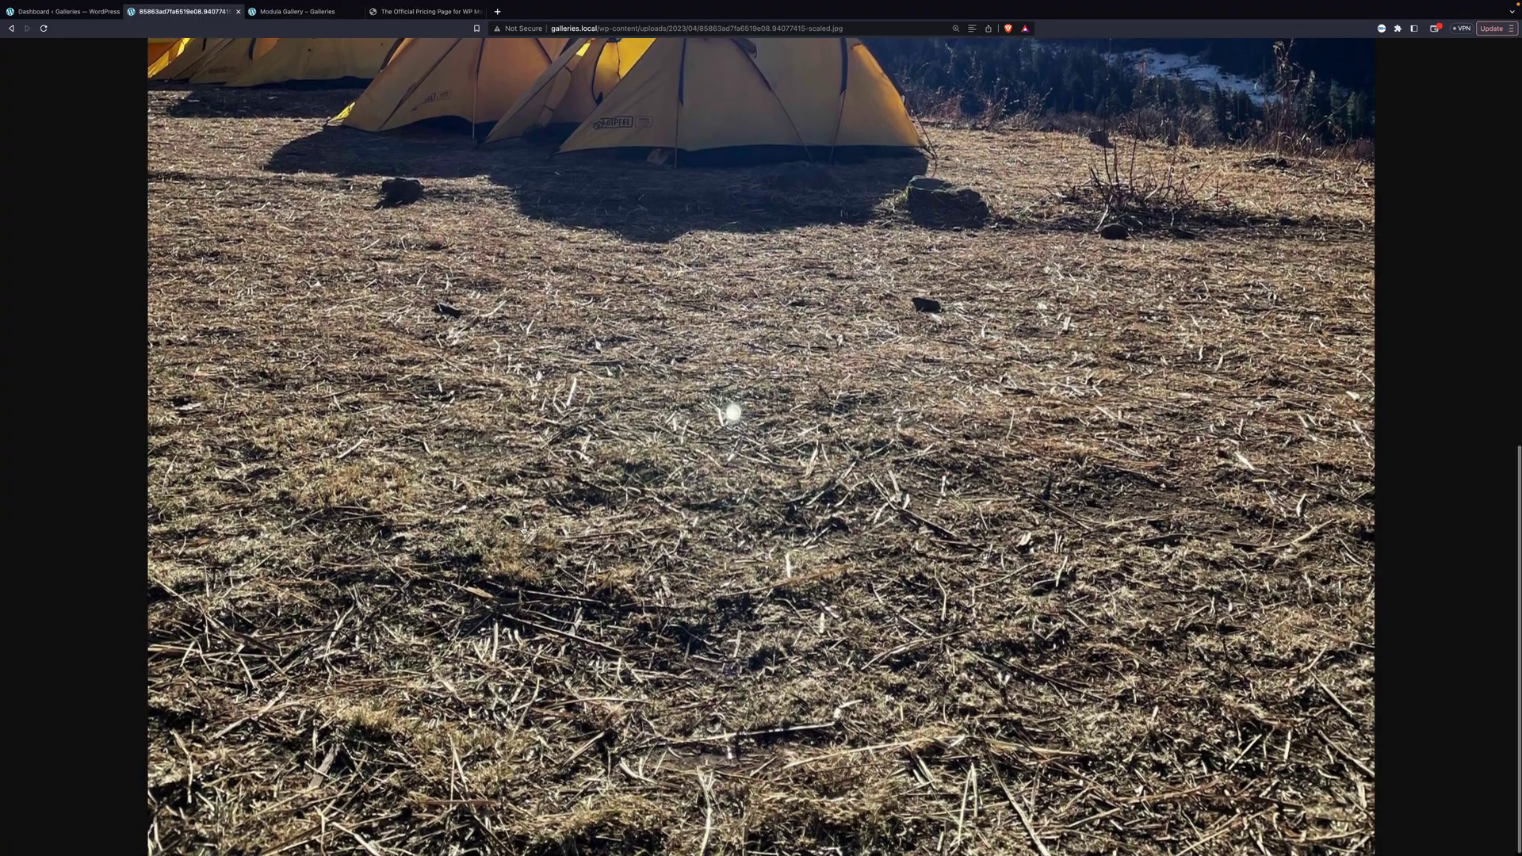
scroll(2, 139, "up", 10)
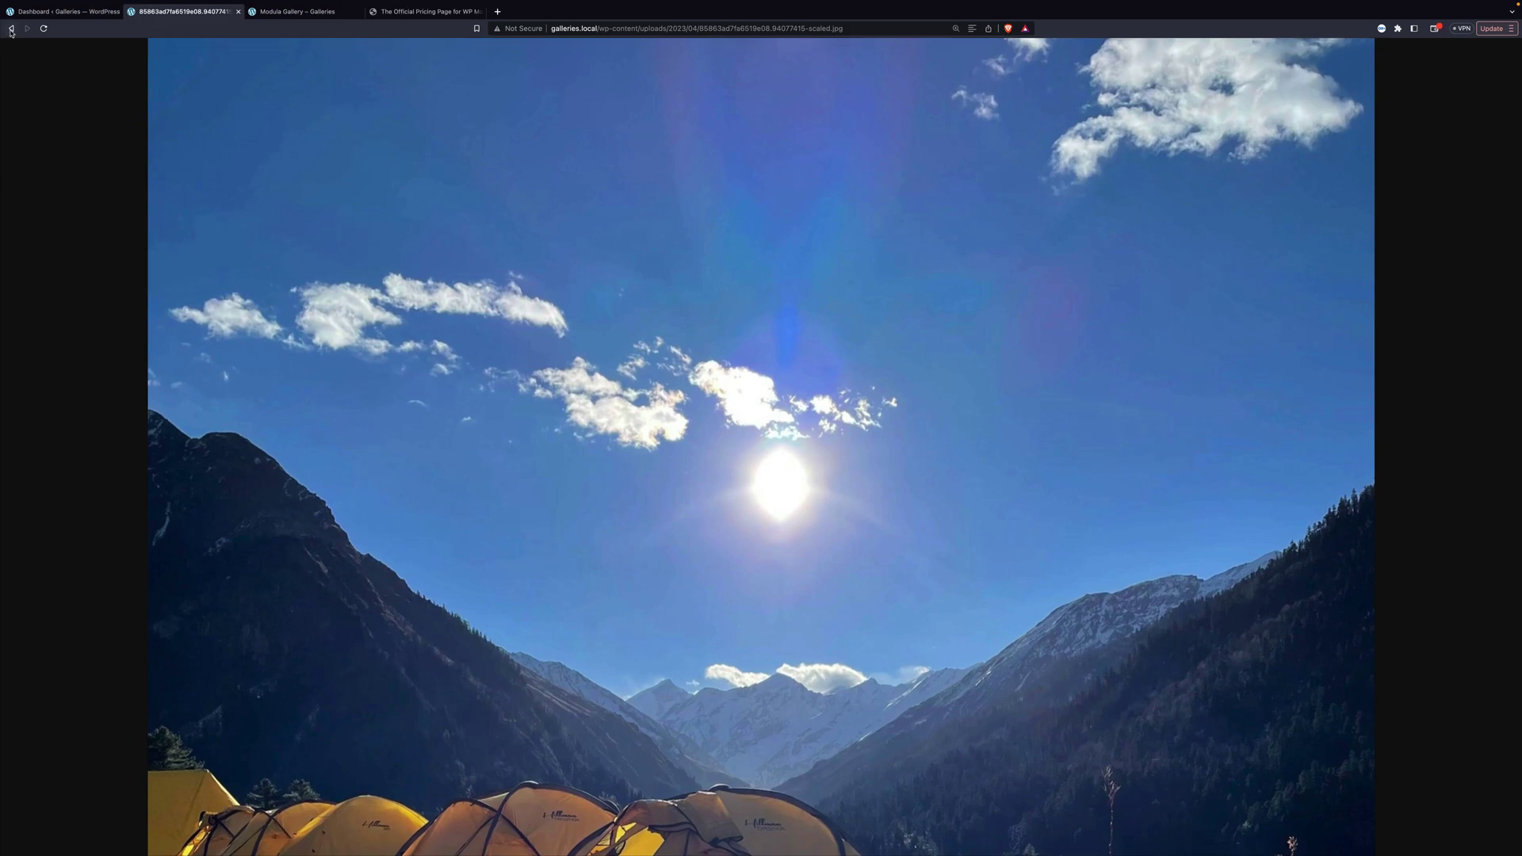
left_click(11, 27)
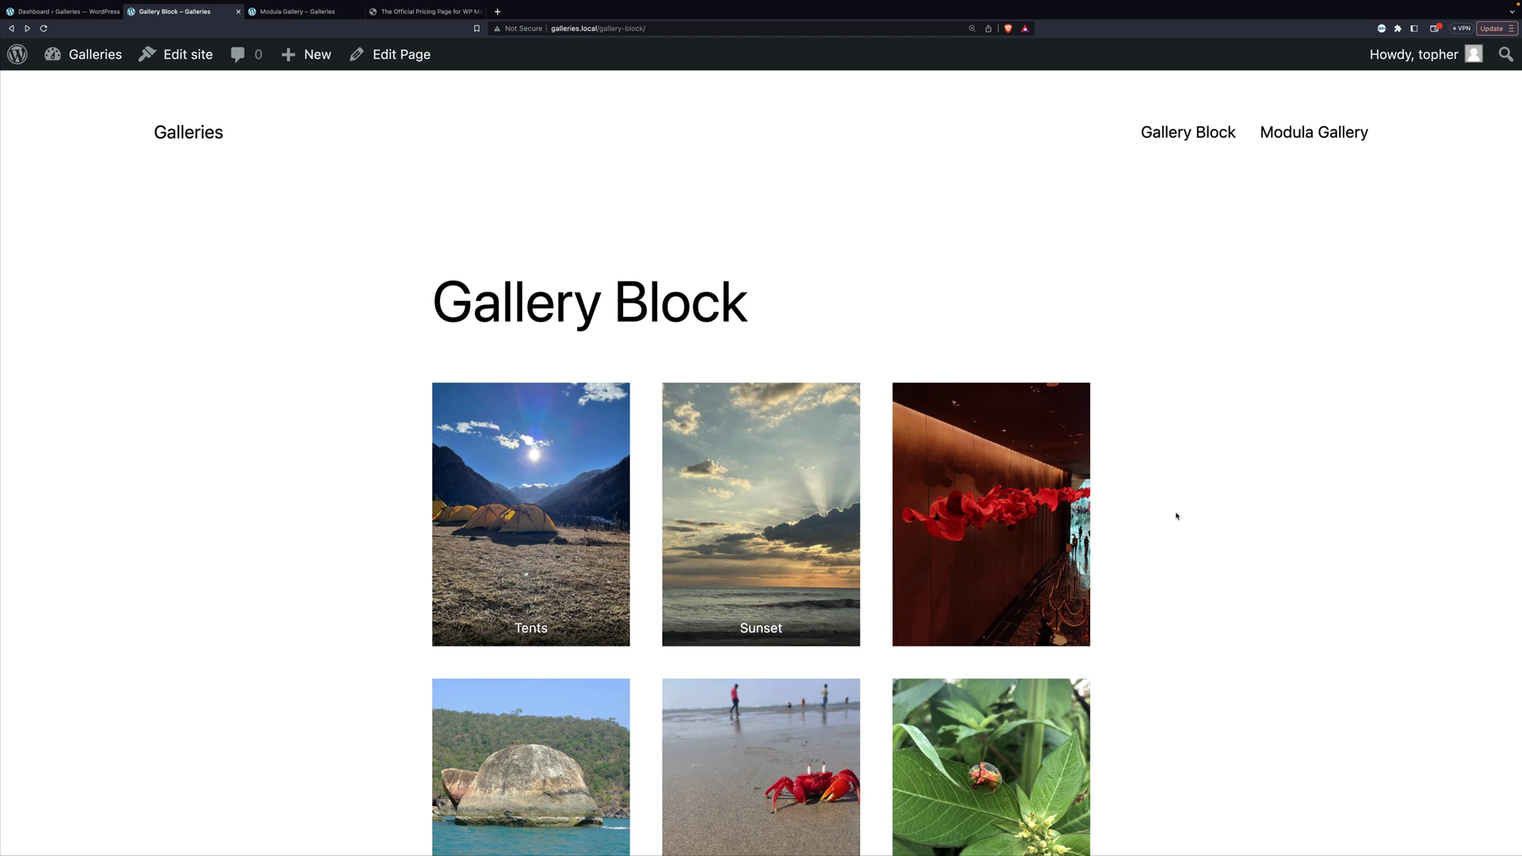
scroll(1177, 516, "down", 8)
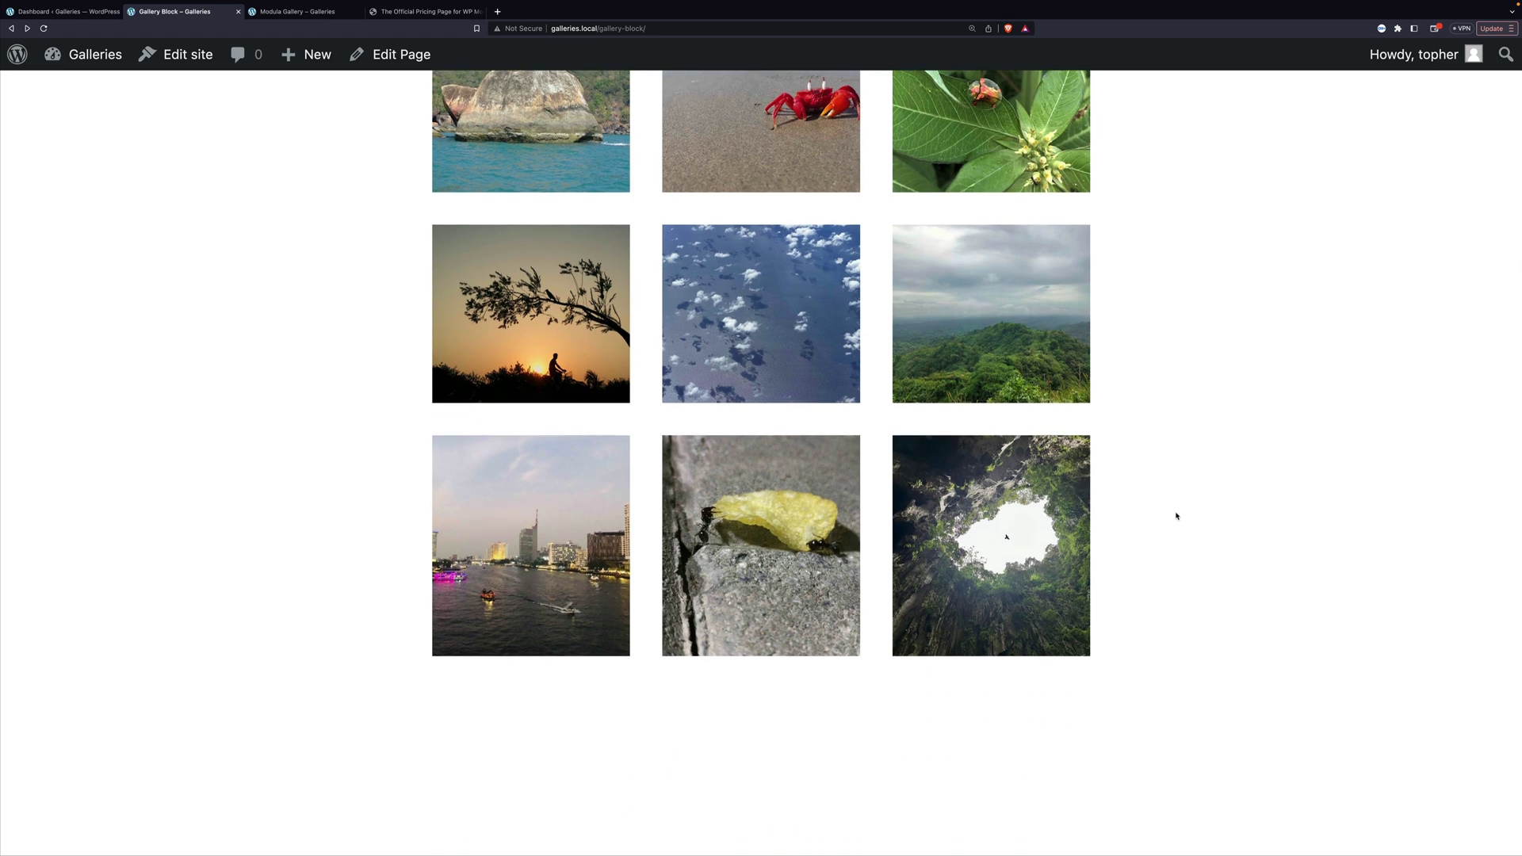
scroll(1177, 516, "up", 6)
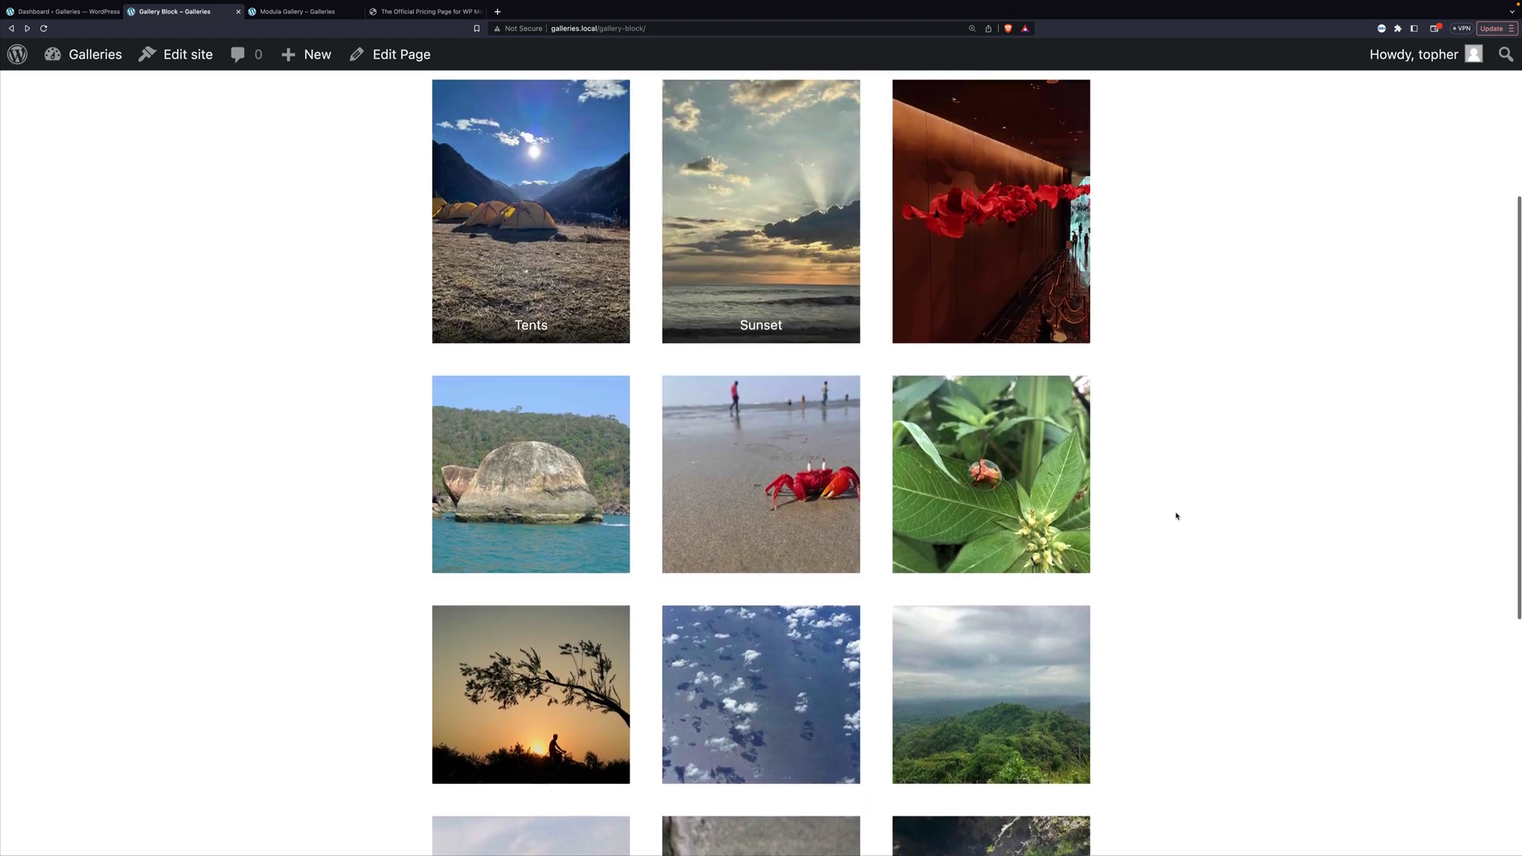
scroll(1177, 516, "up", 3)
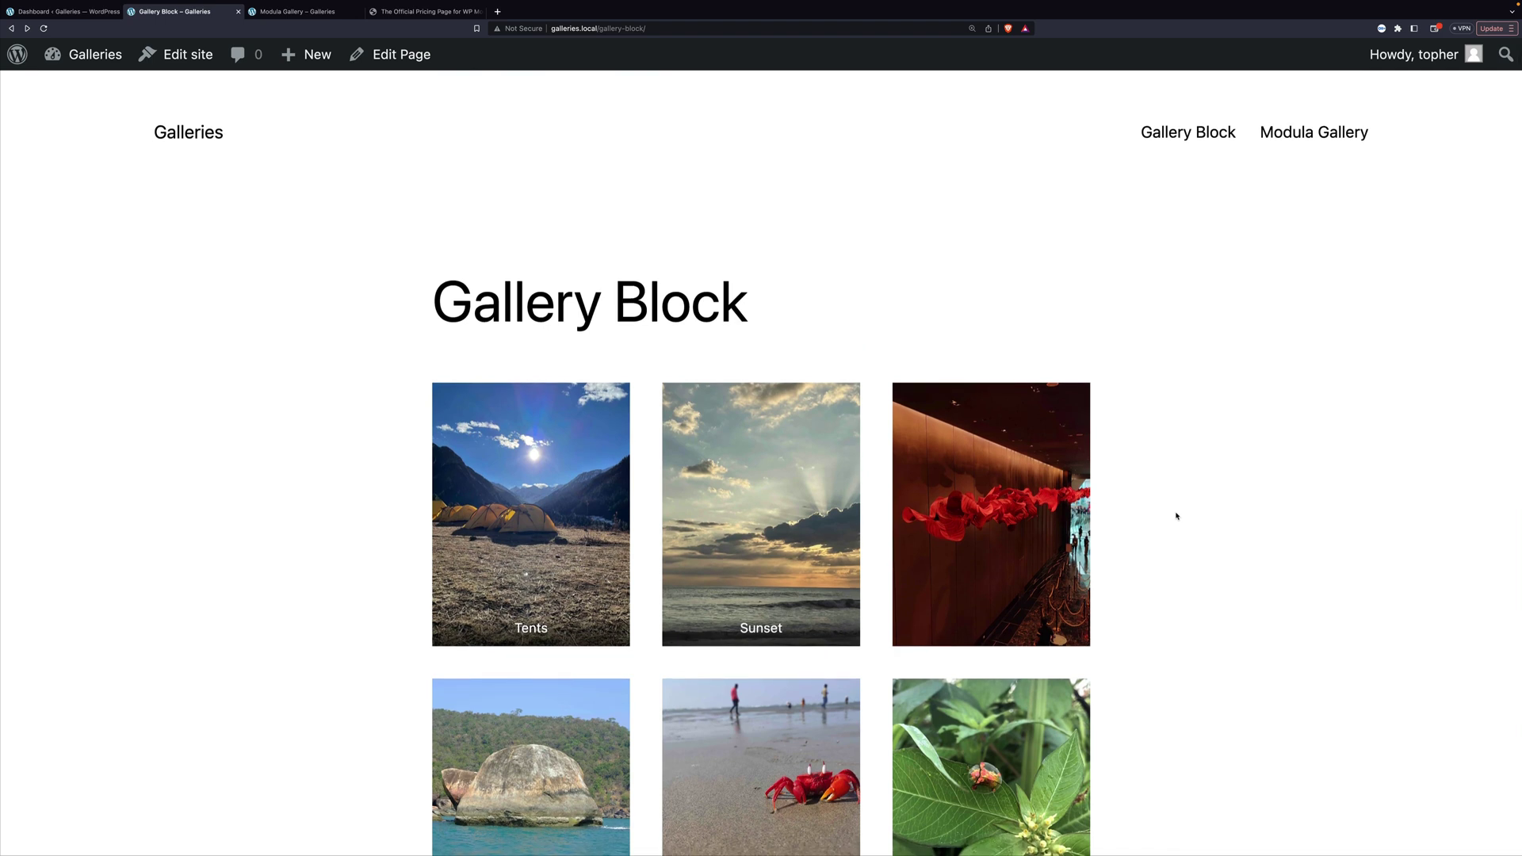
Step: Check the site's Modula Gallery page and compare the Starter, Trio and Business plans on Modula's pricing page
left_click(288, 11)
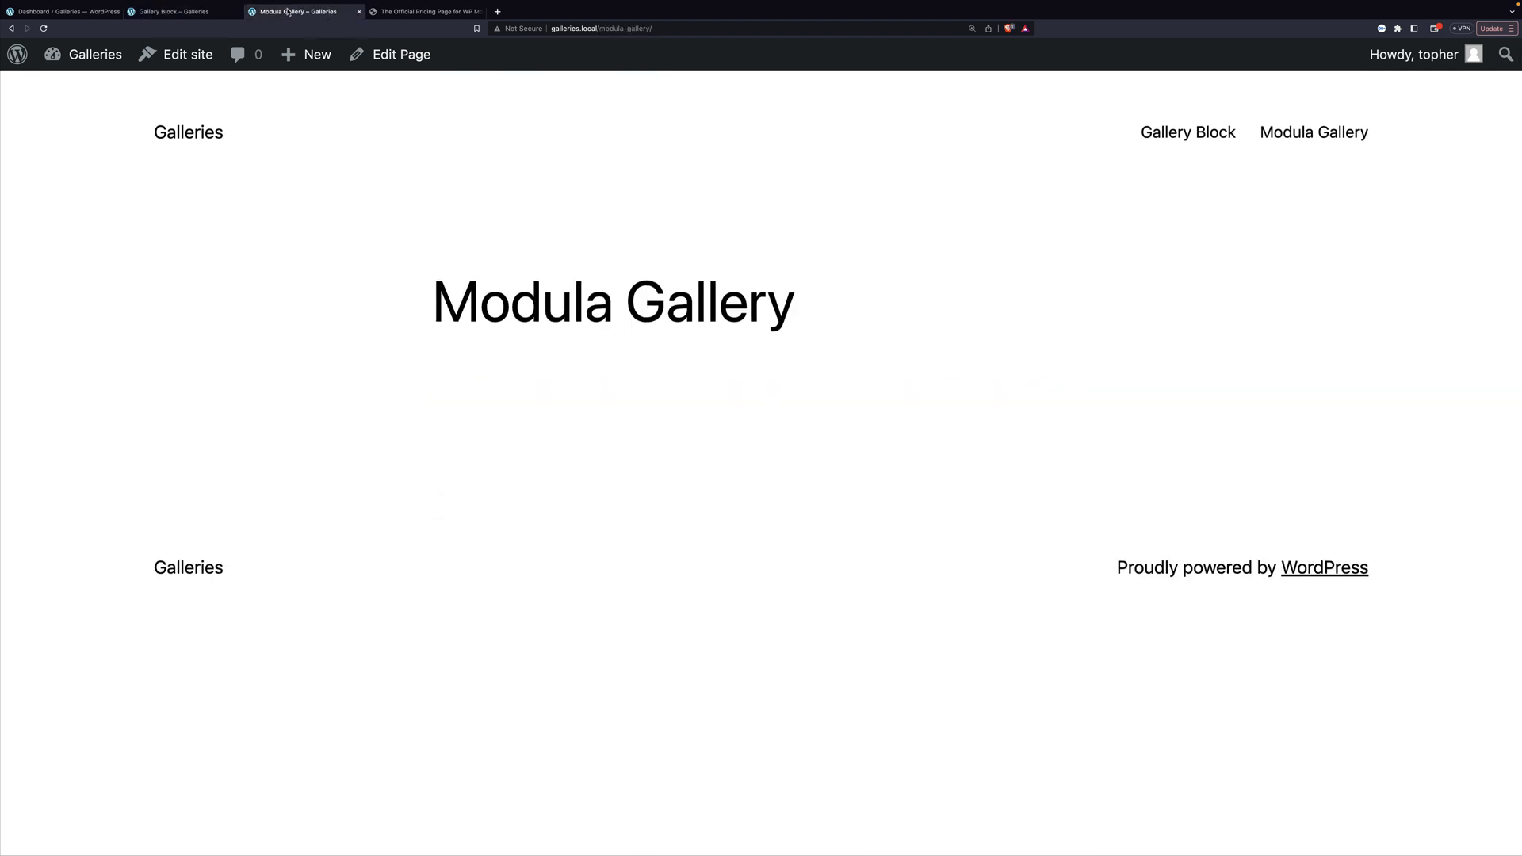
left_click(435, 11)
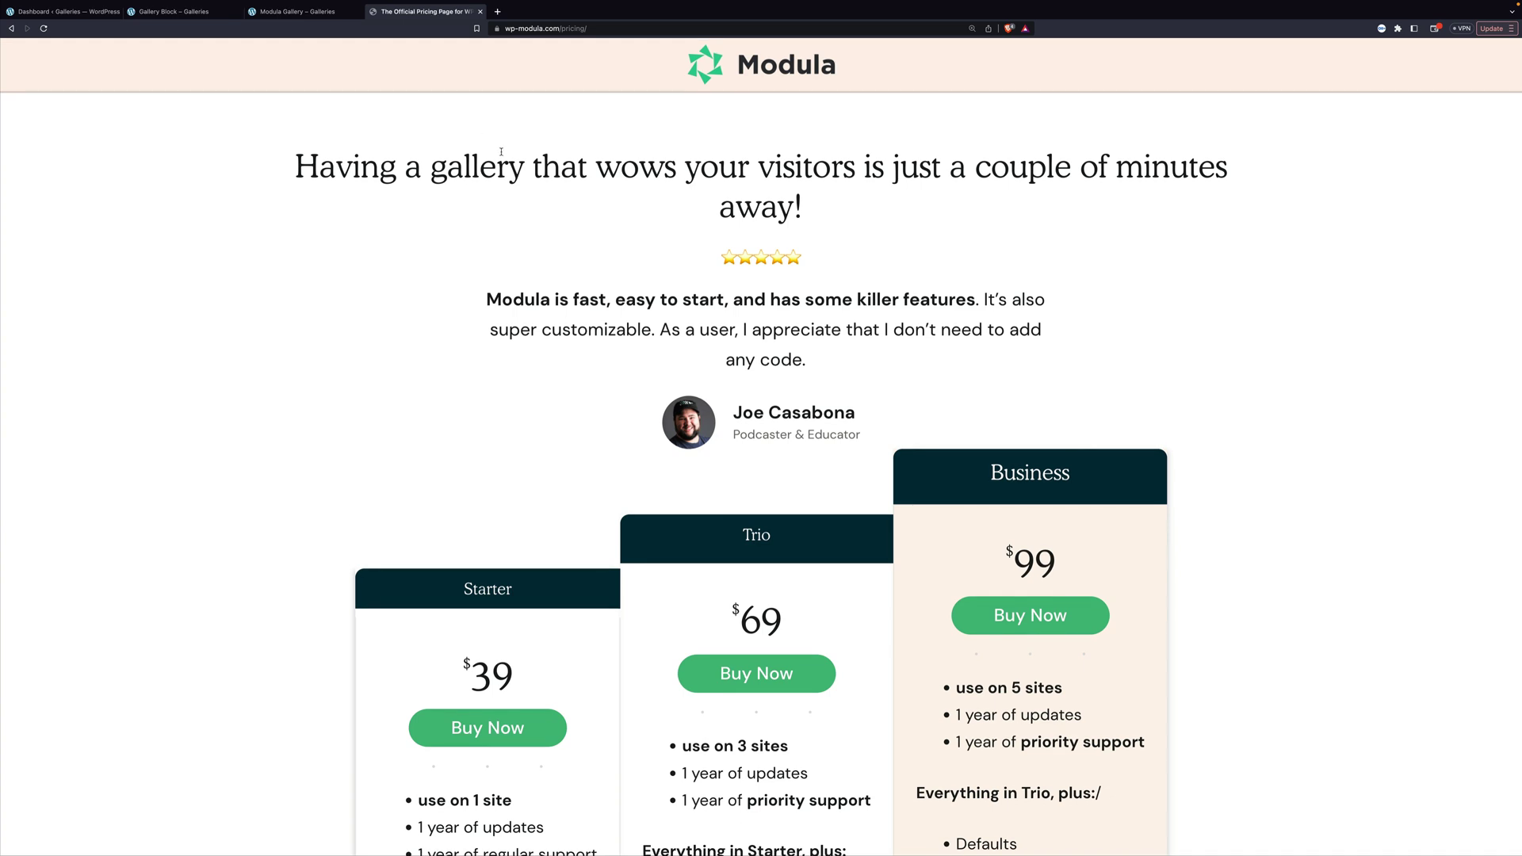
scroll(501, 152, "down", 5)
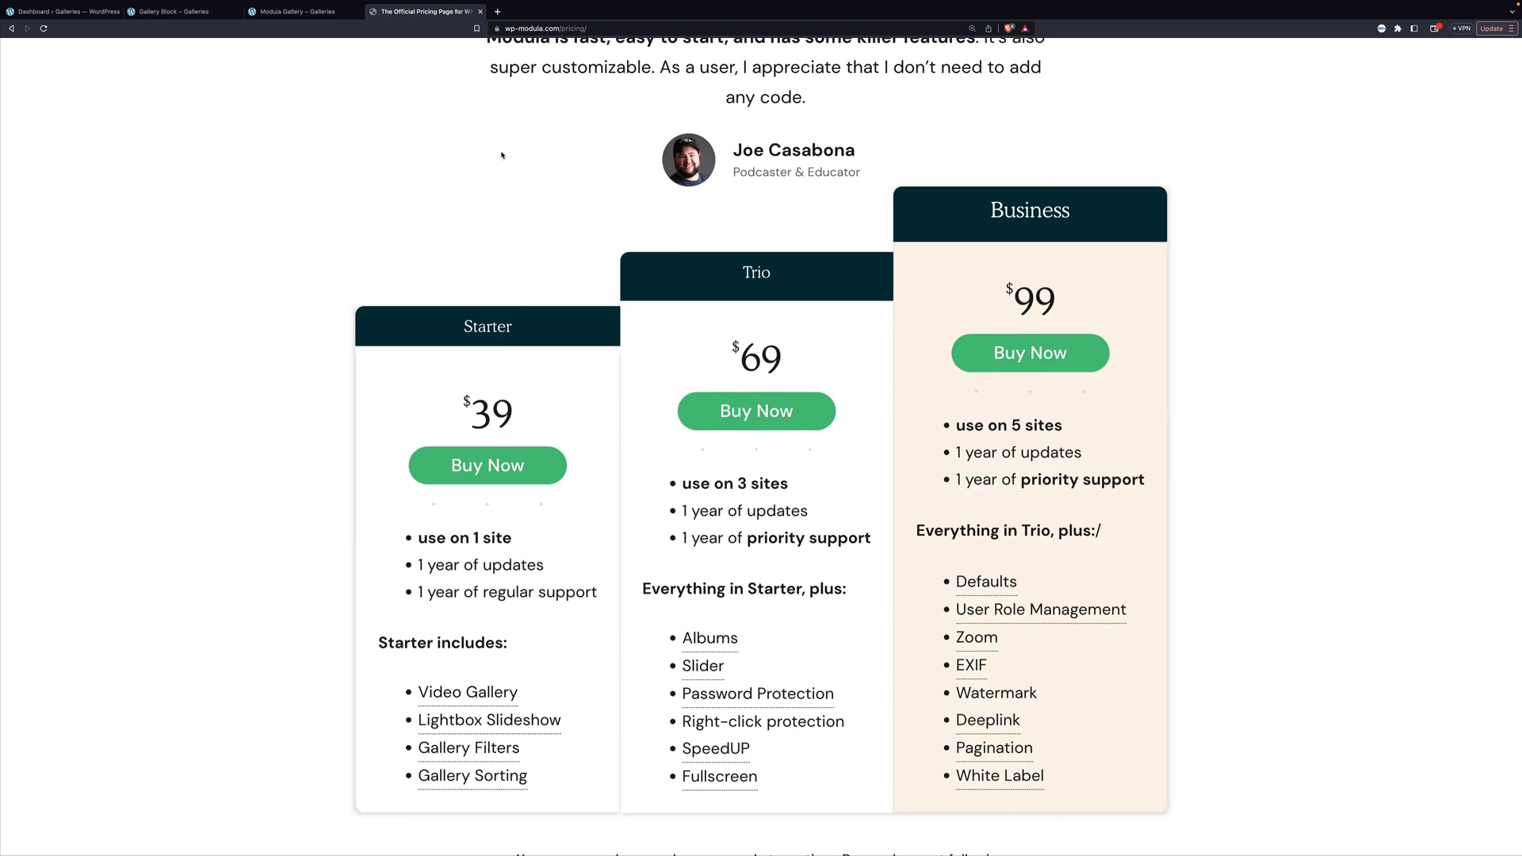
scroll(501, 154, "up", 5)
scroll(374, 255, "down", 6)
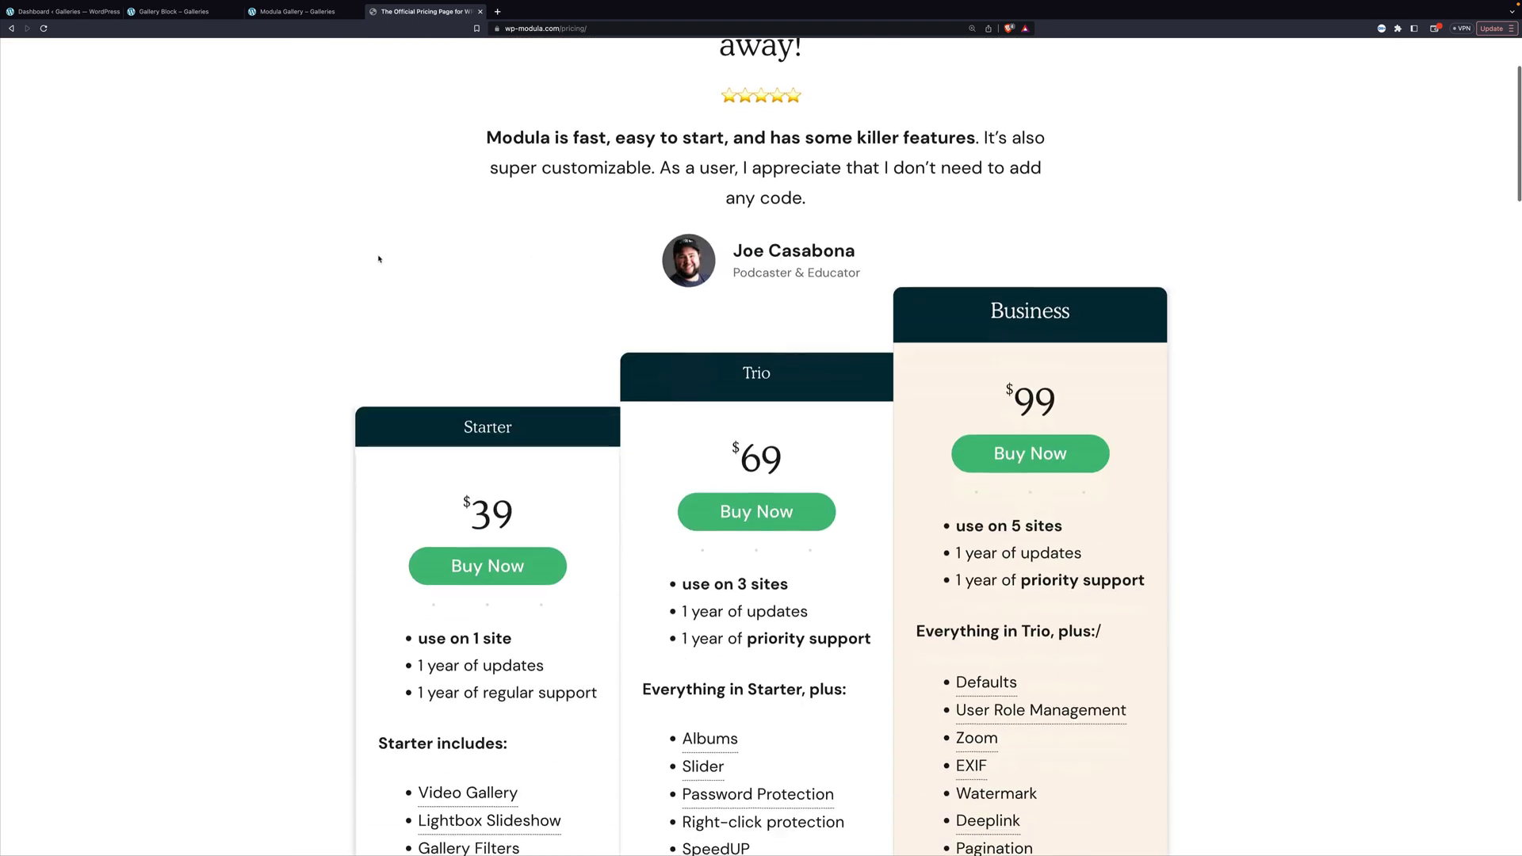
scroll(379, 258, "down", 6)
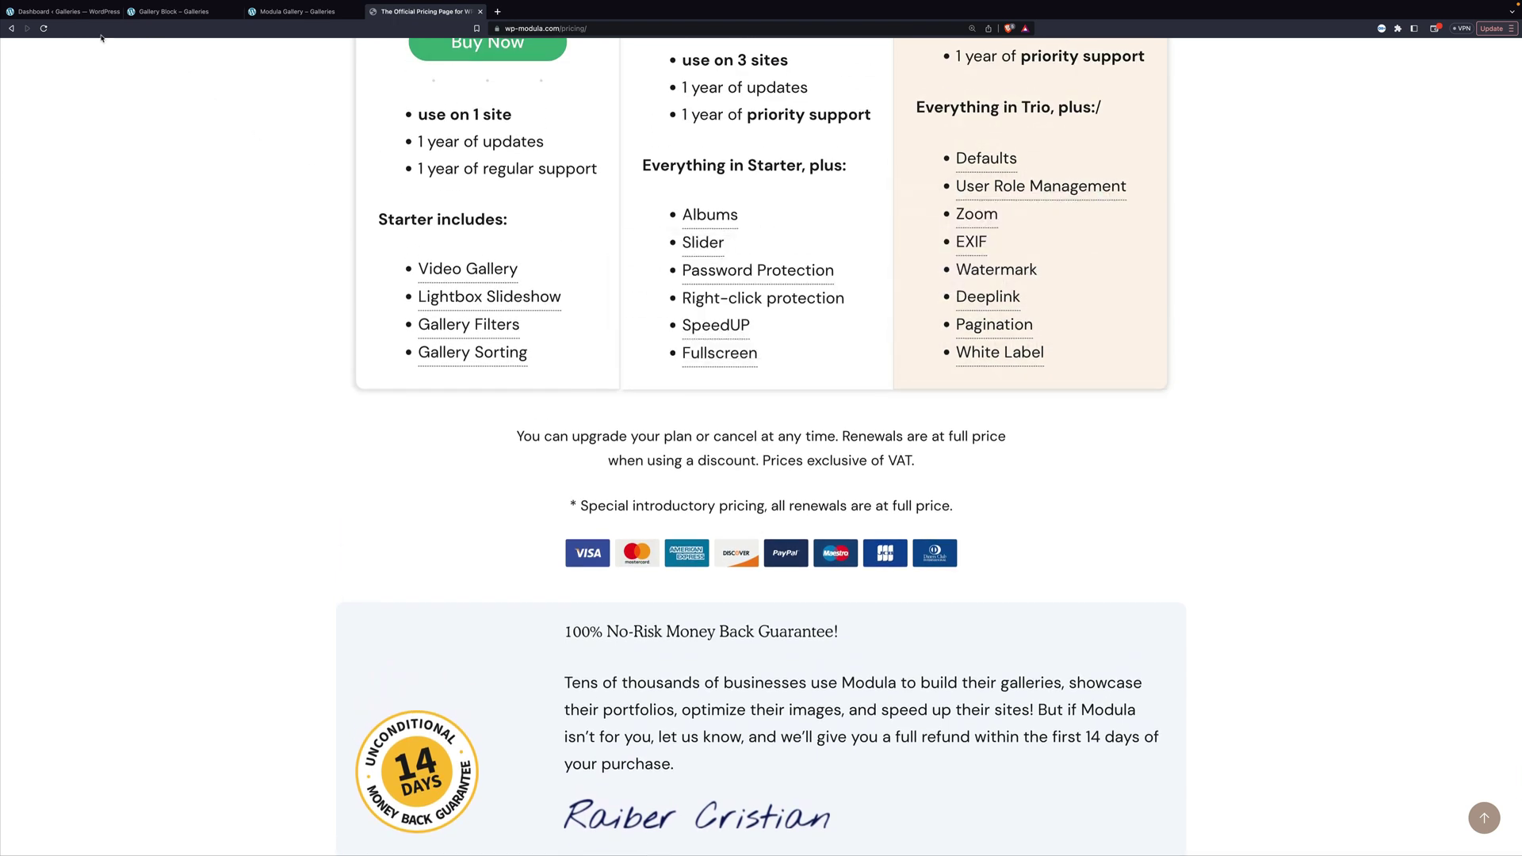
Step: Return to the Modula home page and examine its Masonry, Custom Grid and Automatic Layouts descriptions
left_click(12, 28)
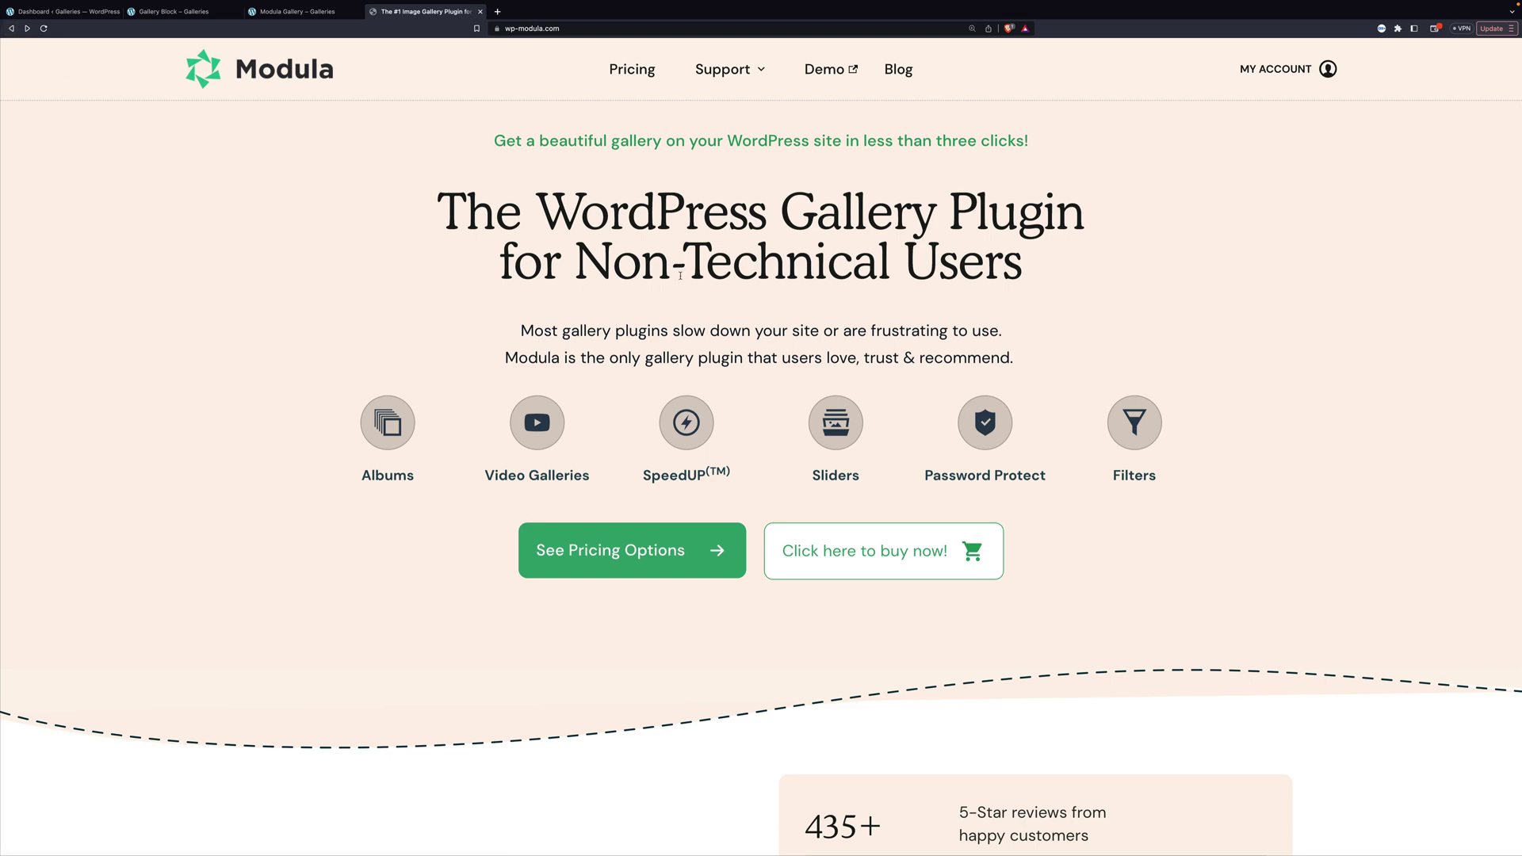
scroll(681, 279, "down", 10)
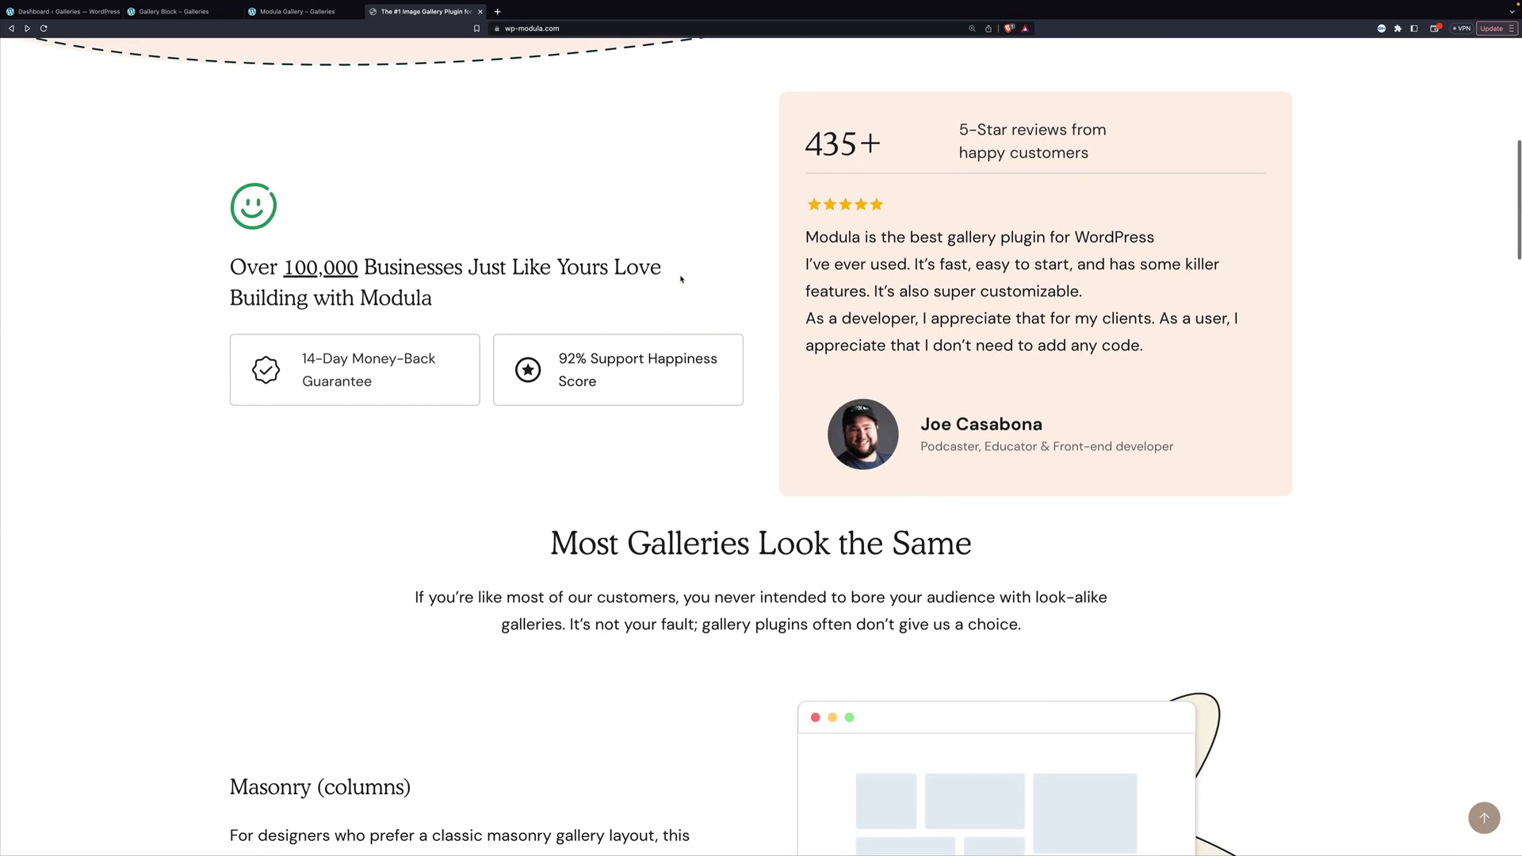
scroll(681, 278, "down", 9)
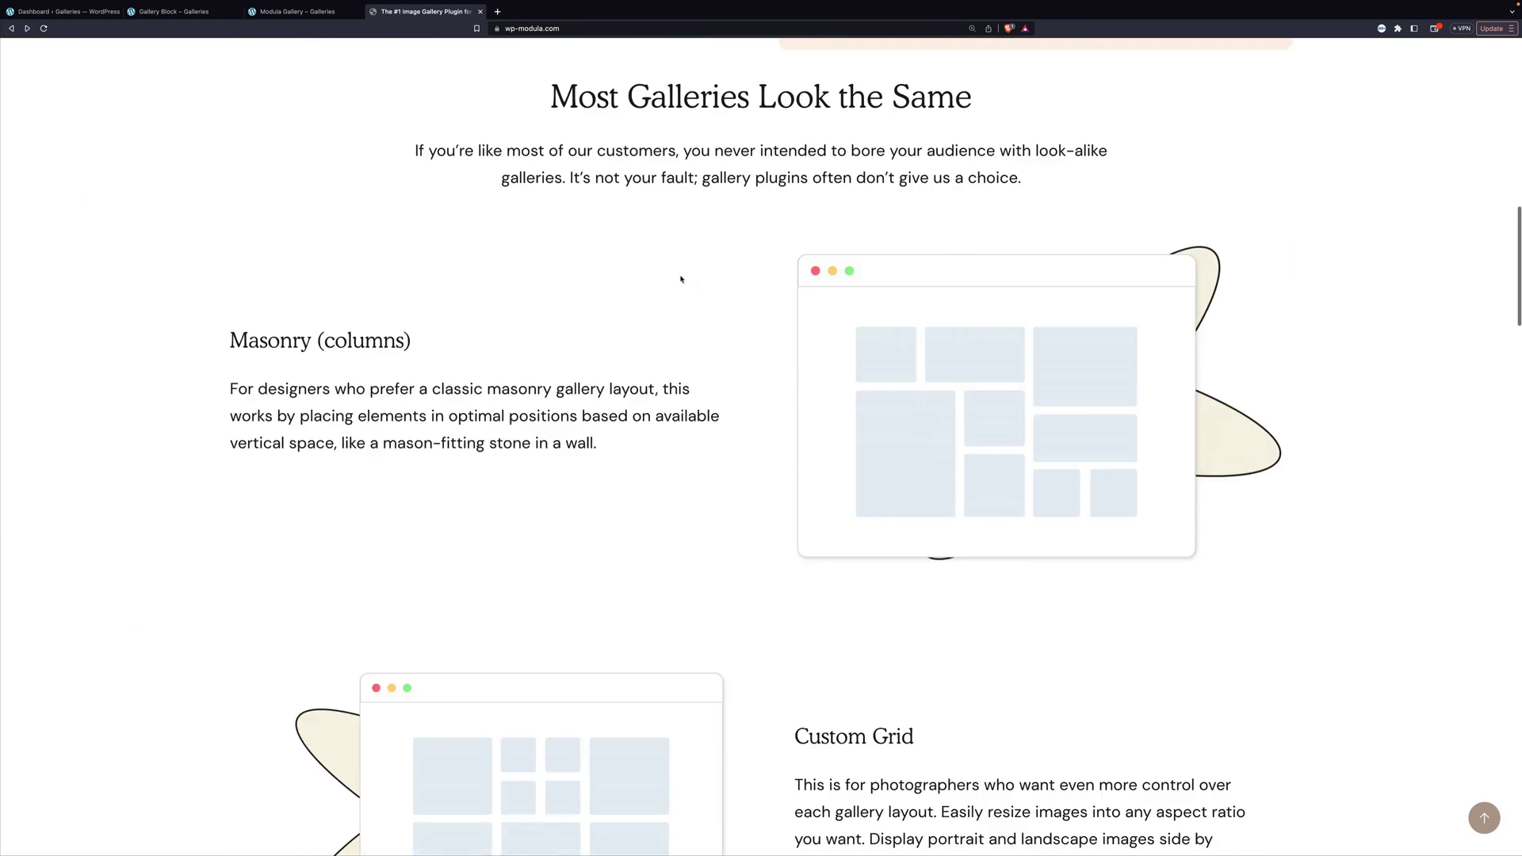
scroll(681, 278, "up", 4)
scroll(681, 278, "down", 6)
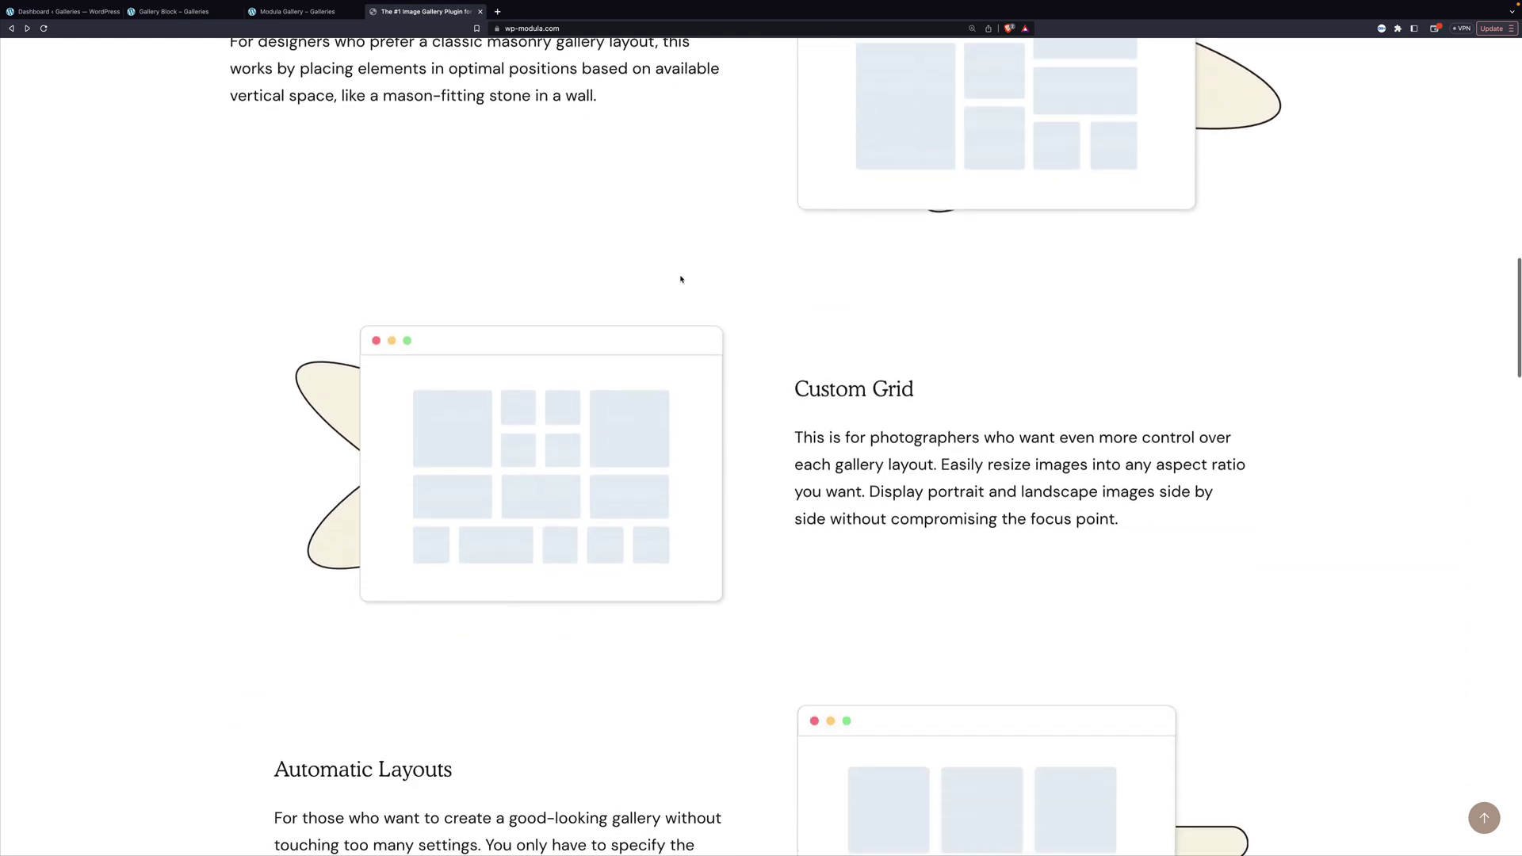
scroll(681, 279, "down", 3)
scroll(680, 279, "down", 10)
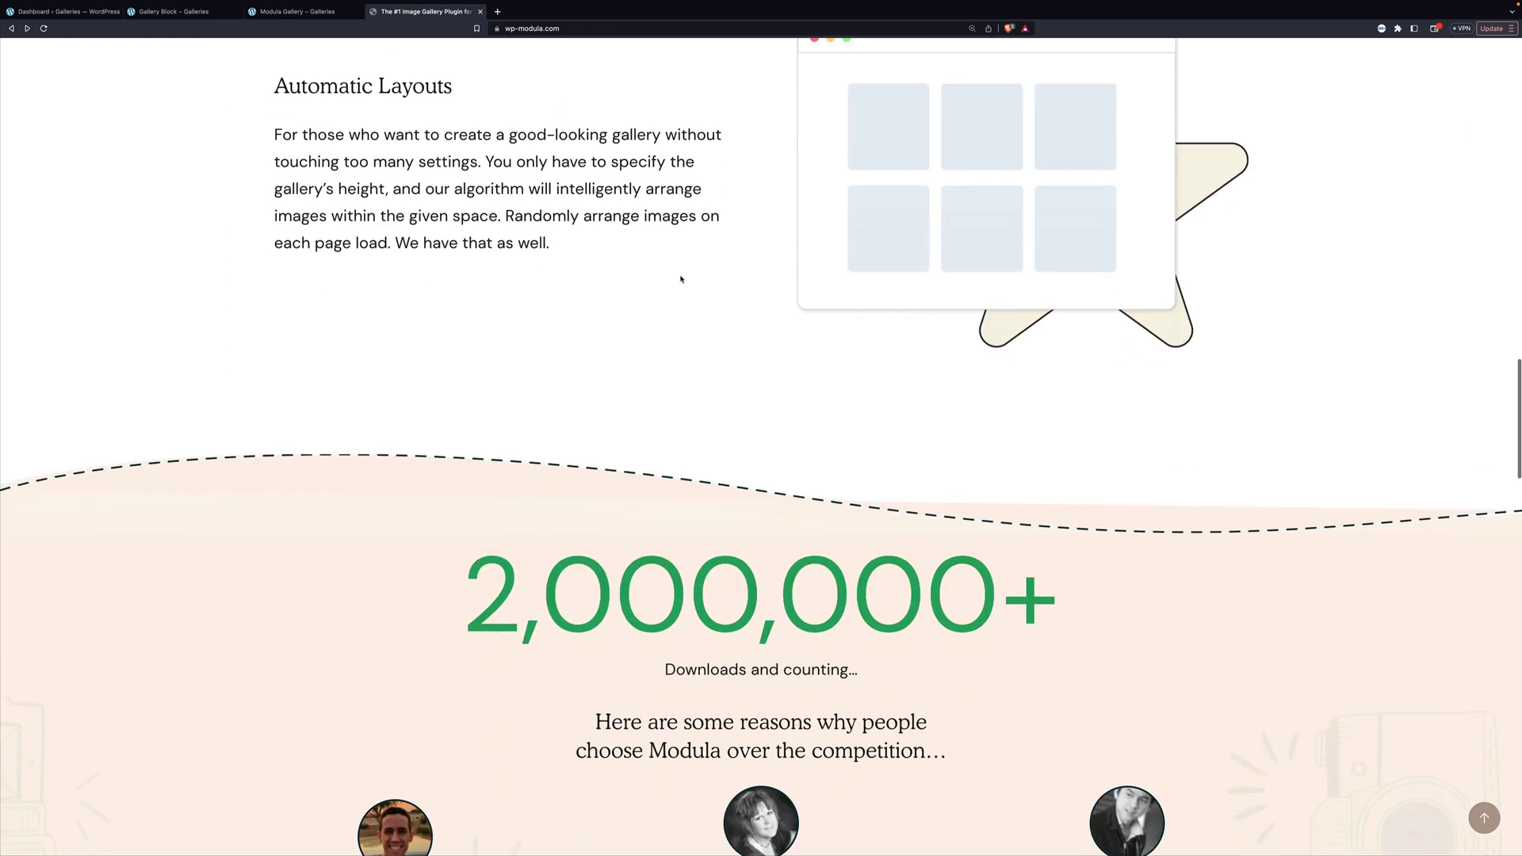
key("Home")
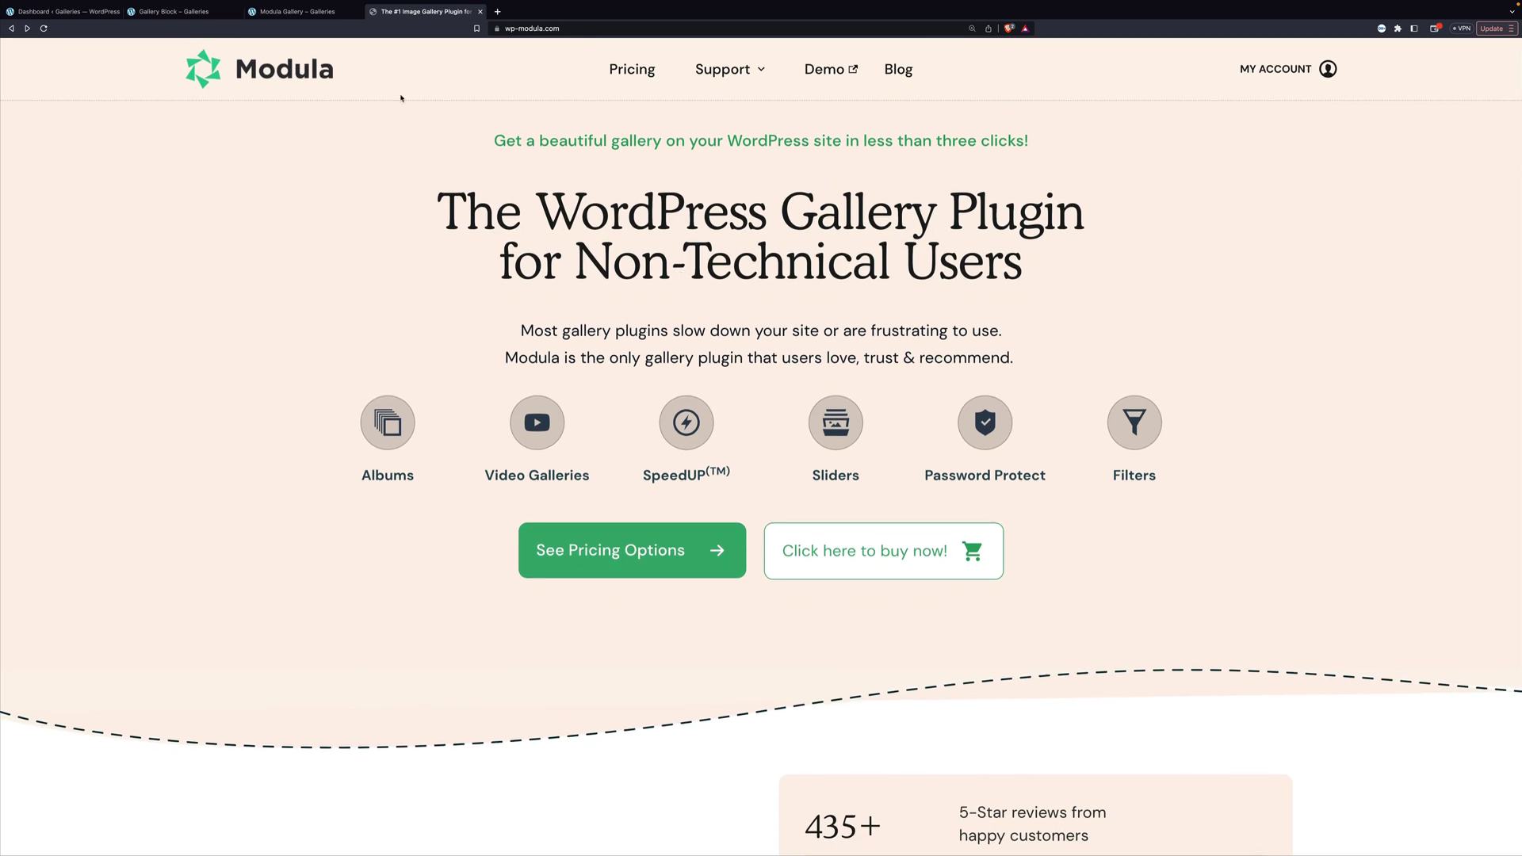
Step: Go to the WordPress dashboard and start a new Modula gallery from the plugin's gallery list
left_click(301, 24)
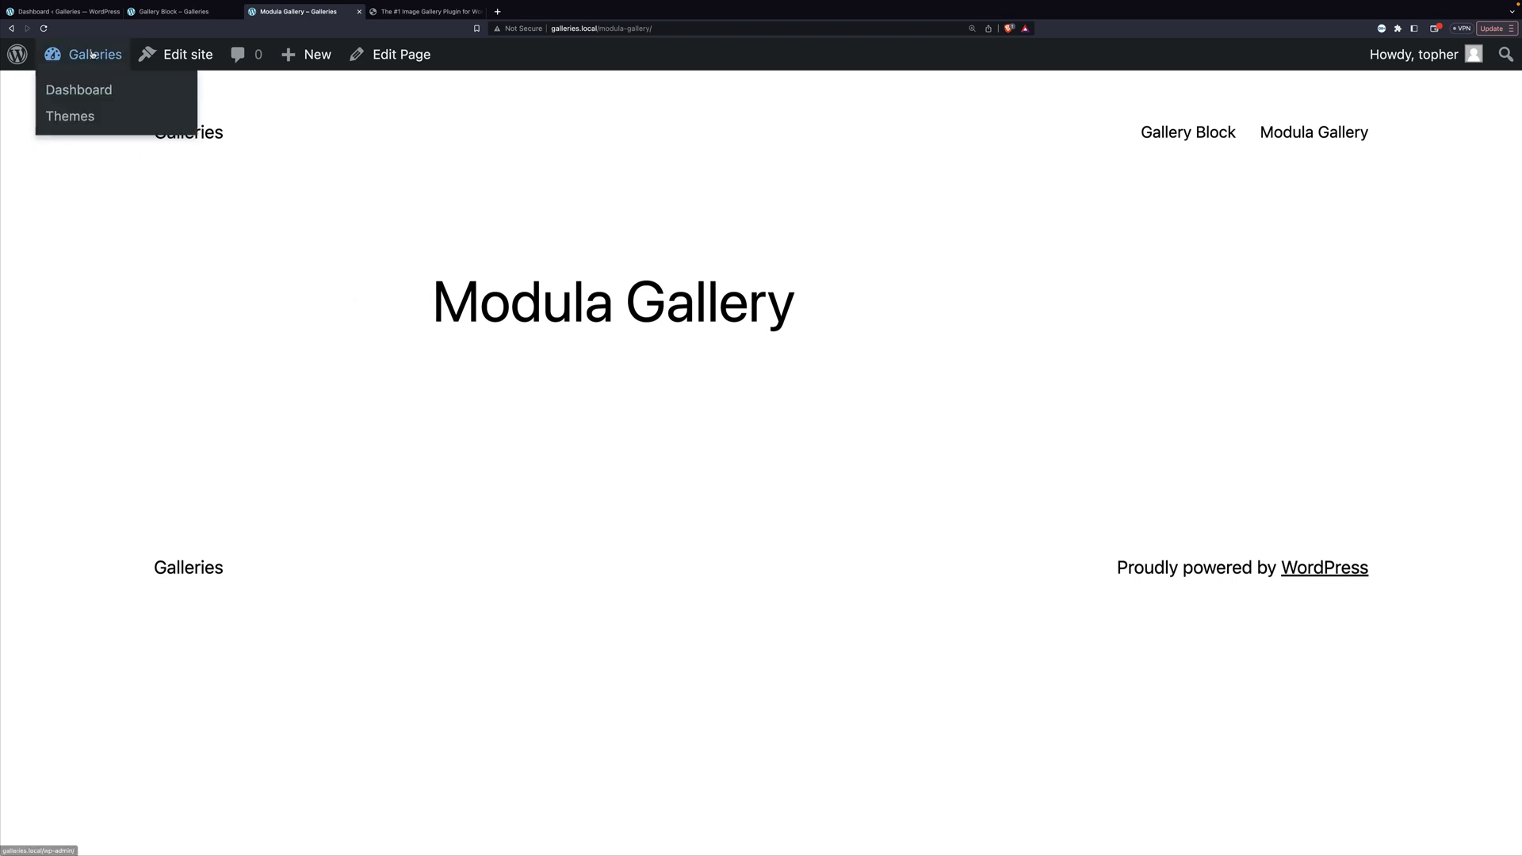
left_click(83, 12)
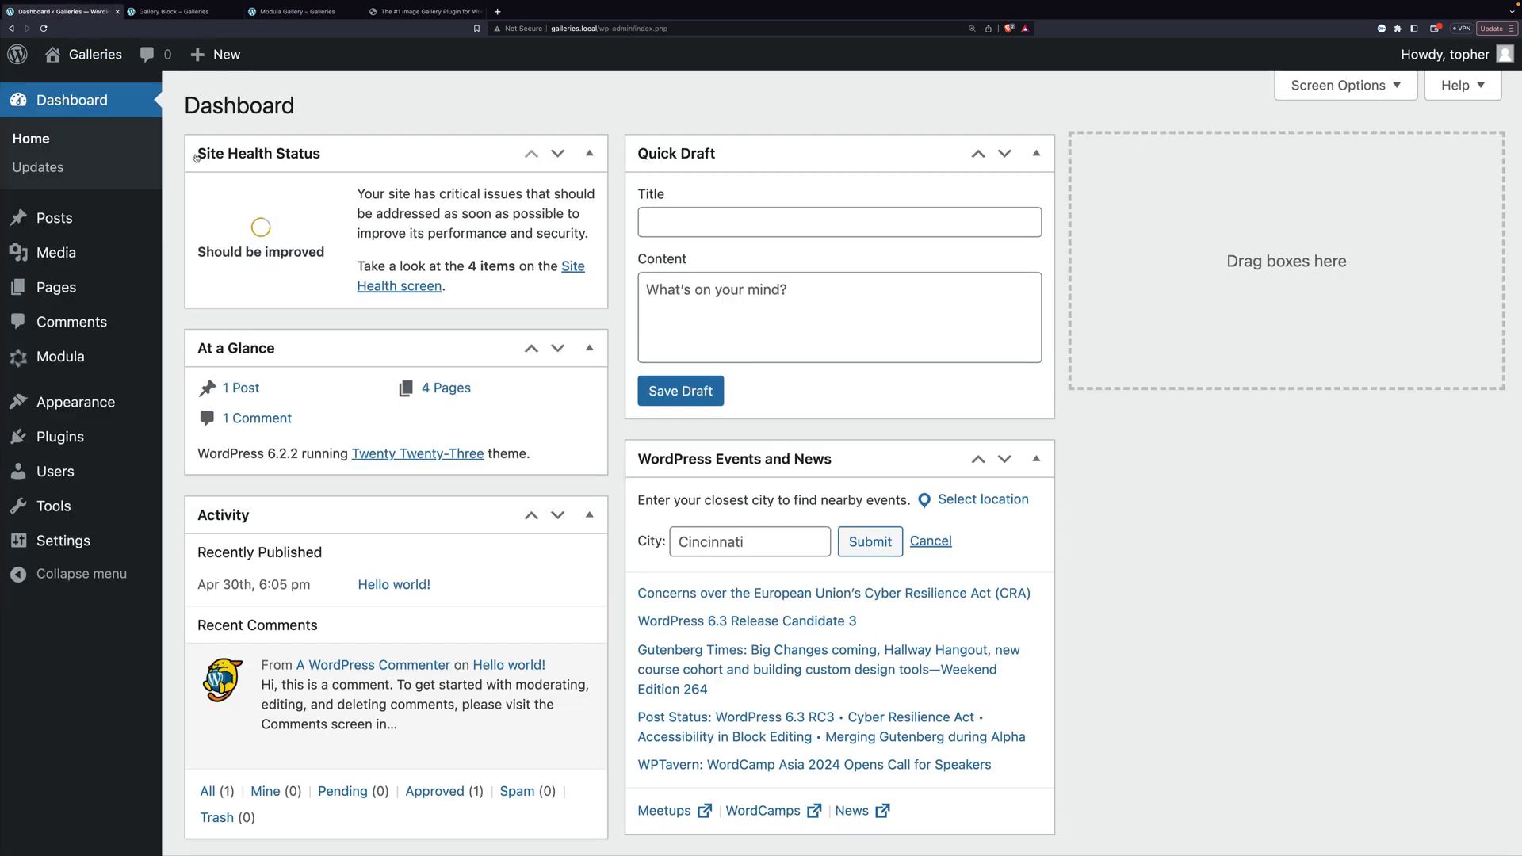
mouse_move(96, 365)
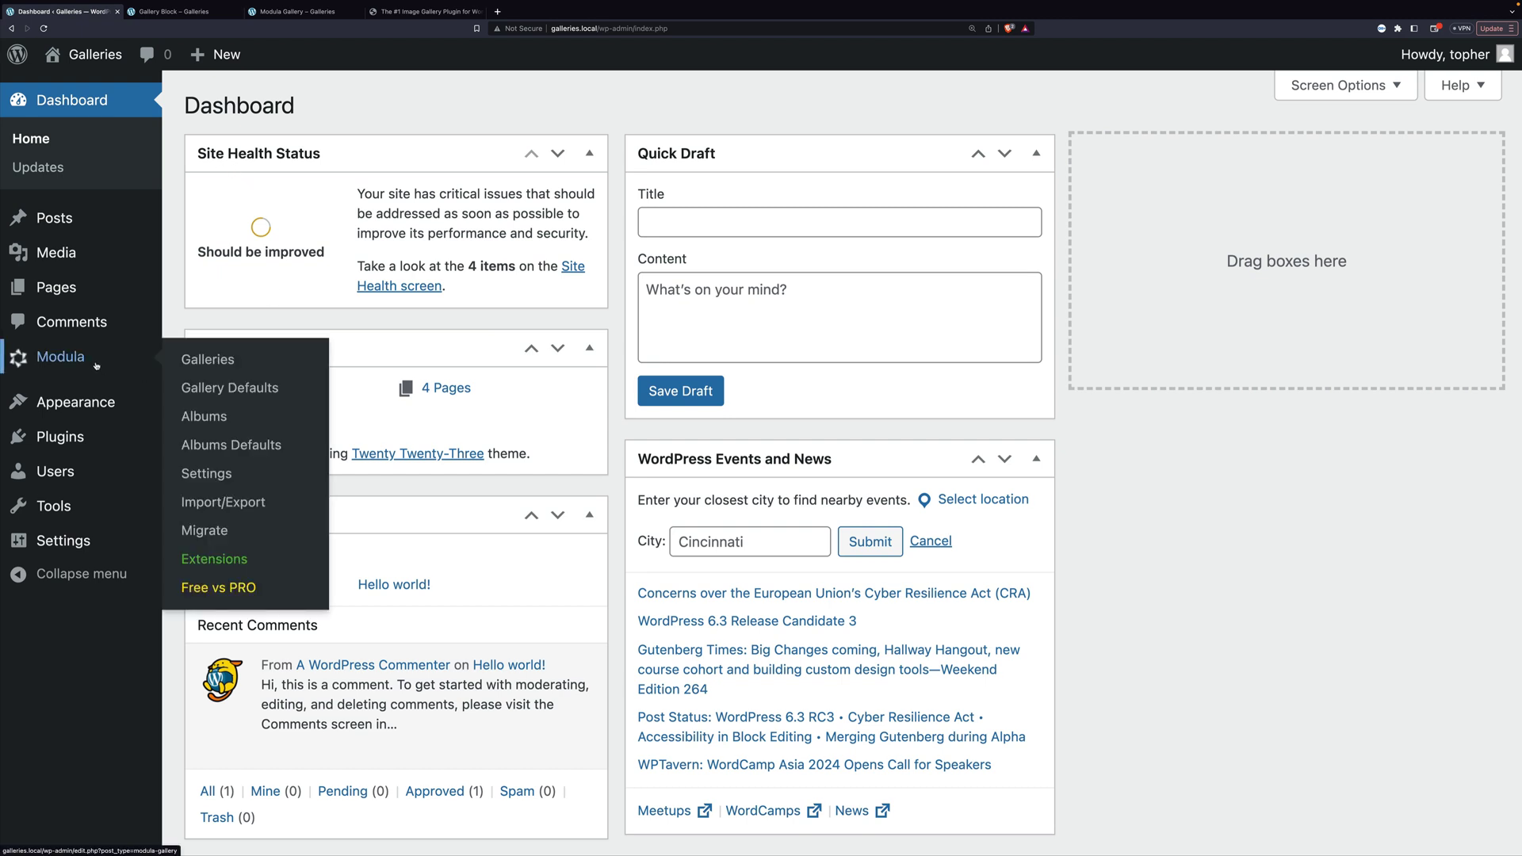
left_click(213, 362)
left_click(551, 194)
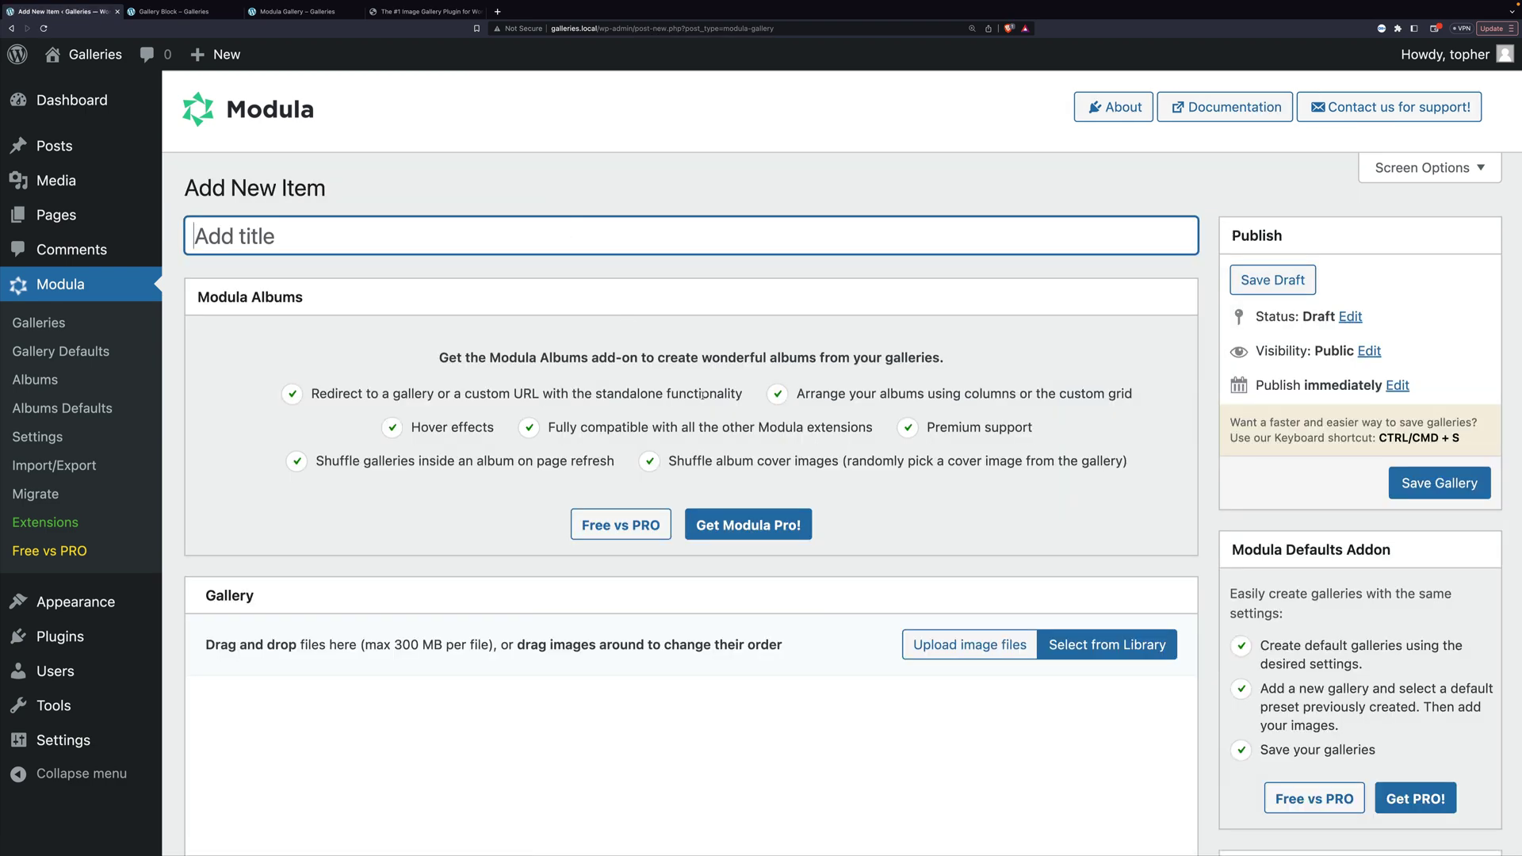
Step: Add all media library images to the new gallery, leaving out one copy of the duplicate green landscape
scroll(702, 394, "down", 5)
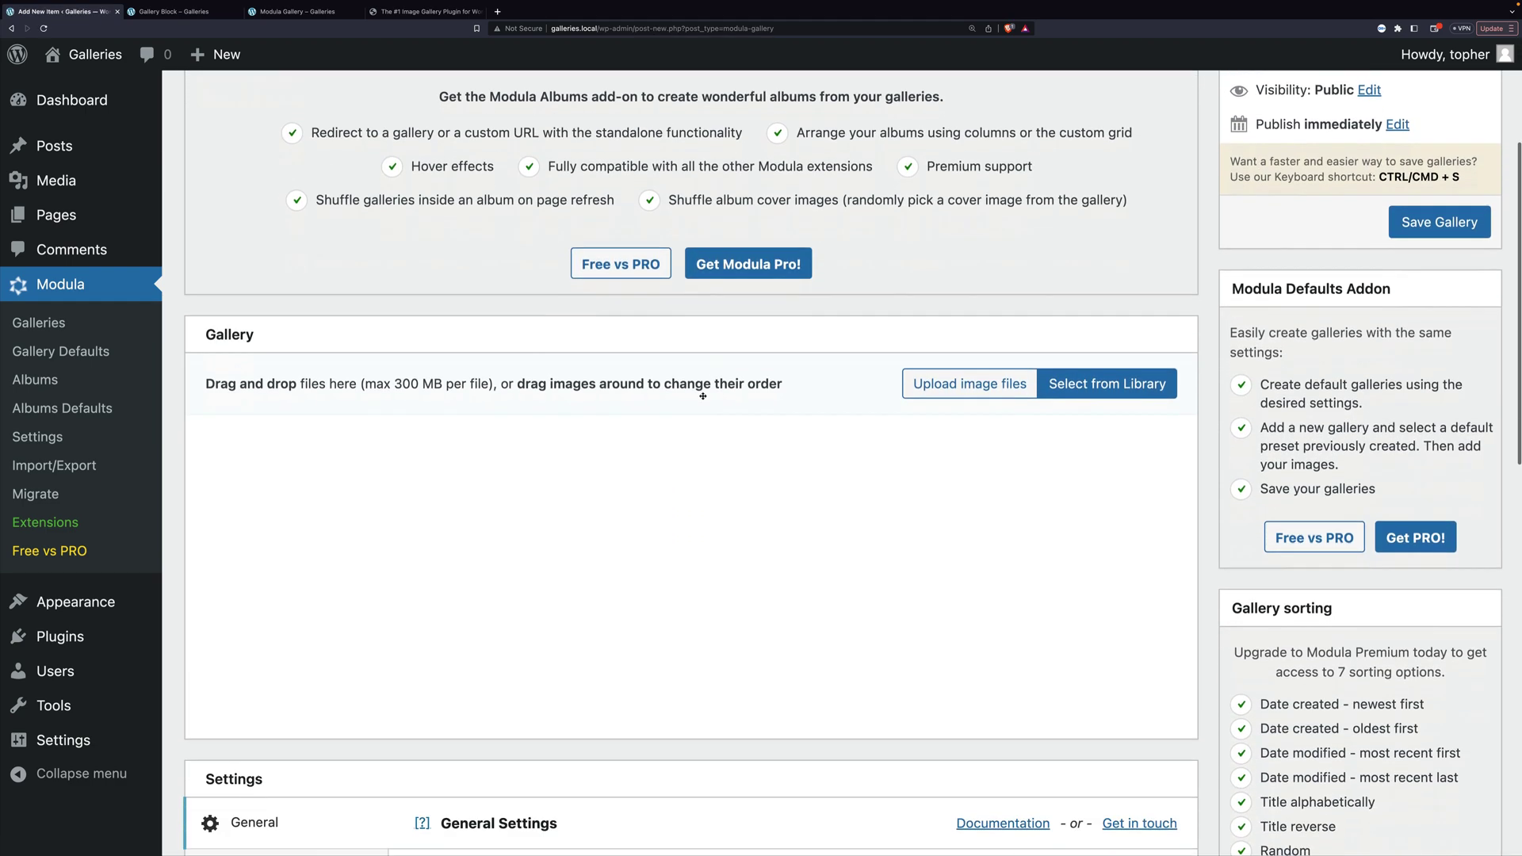
scroll(702, 396, "down", 1)
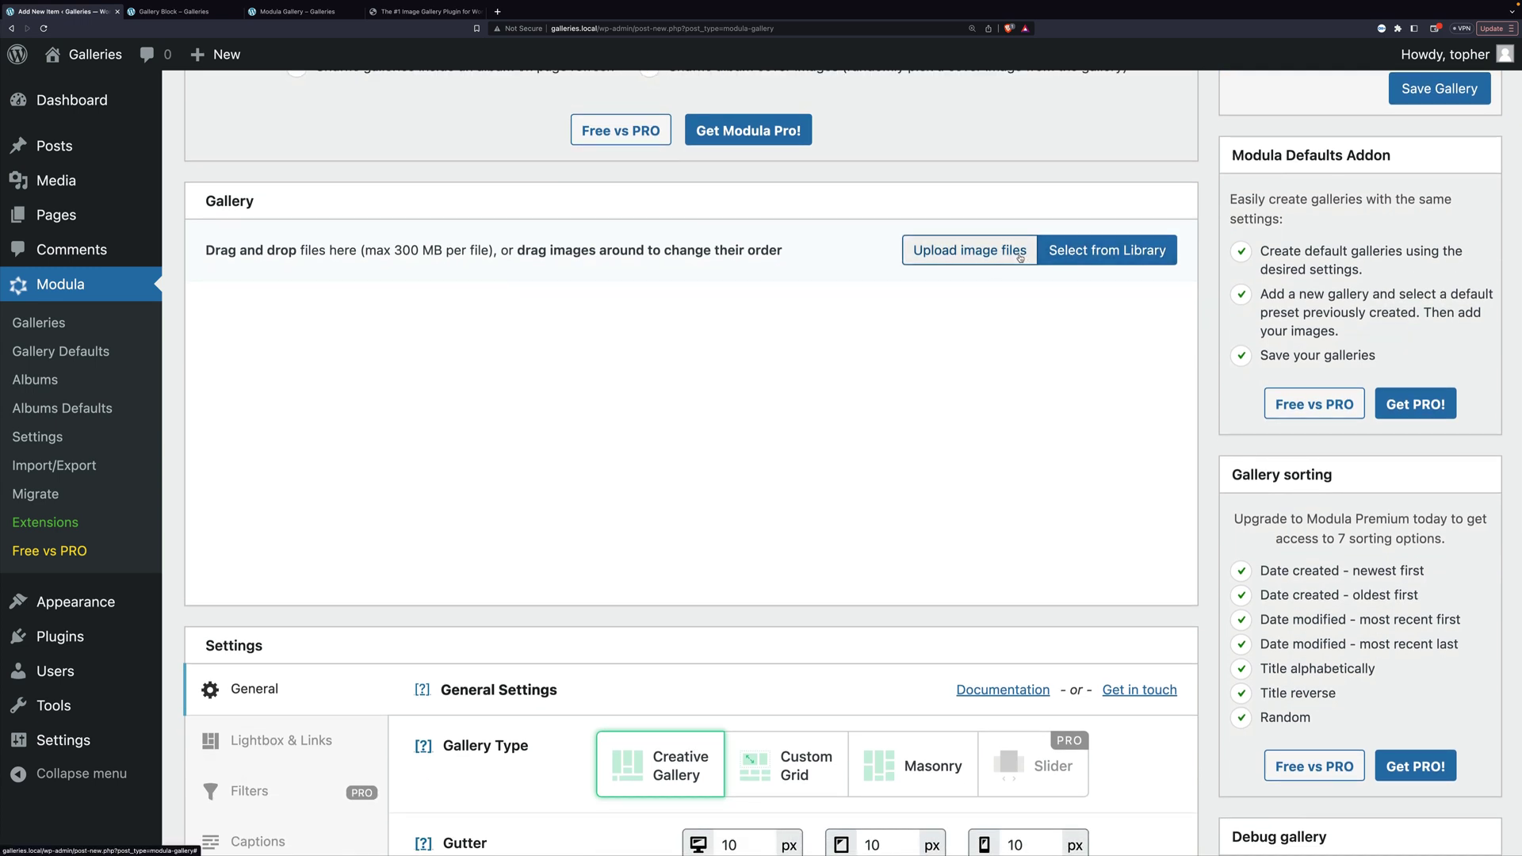
left_click(1080, 253)
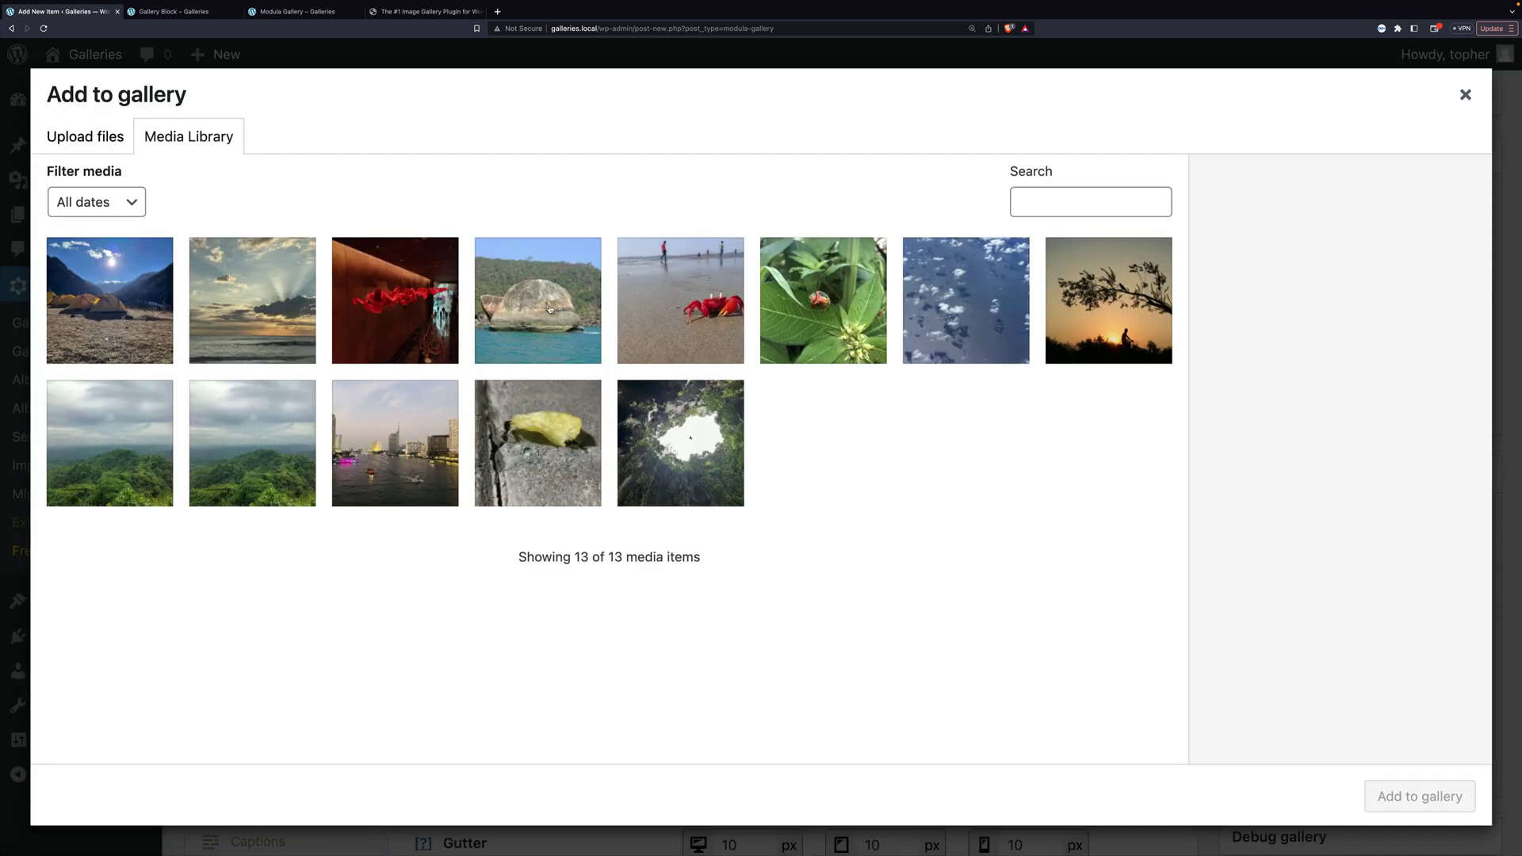
left_click(139, 322)
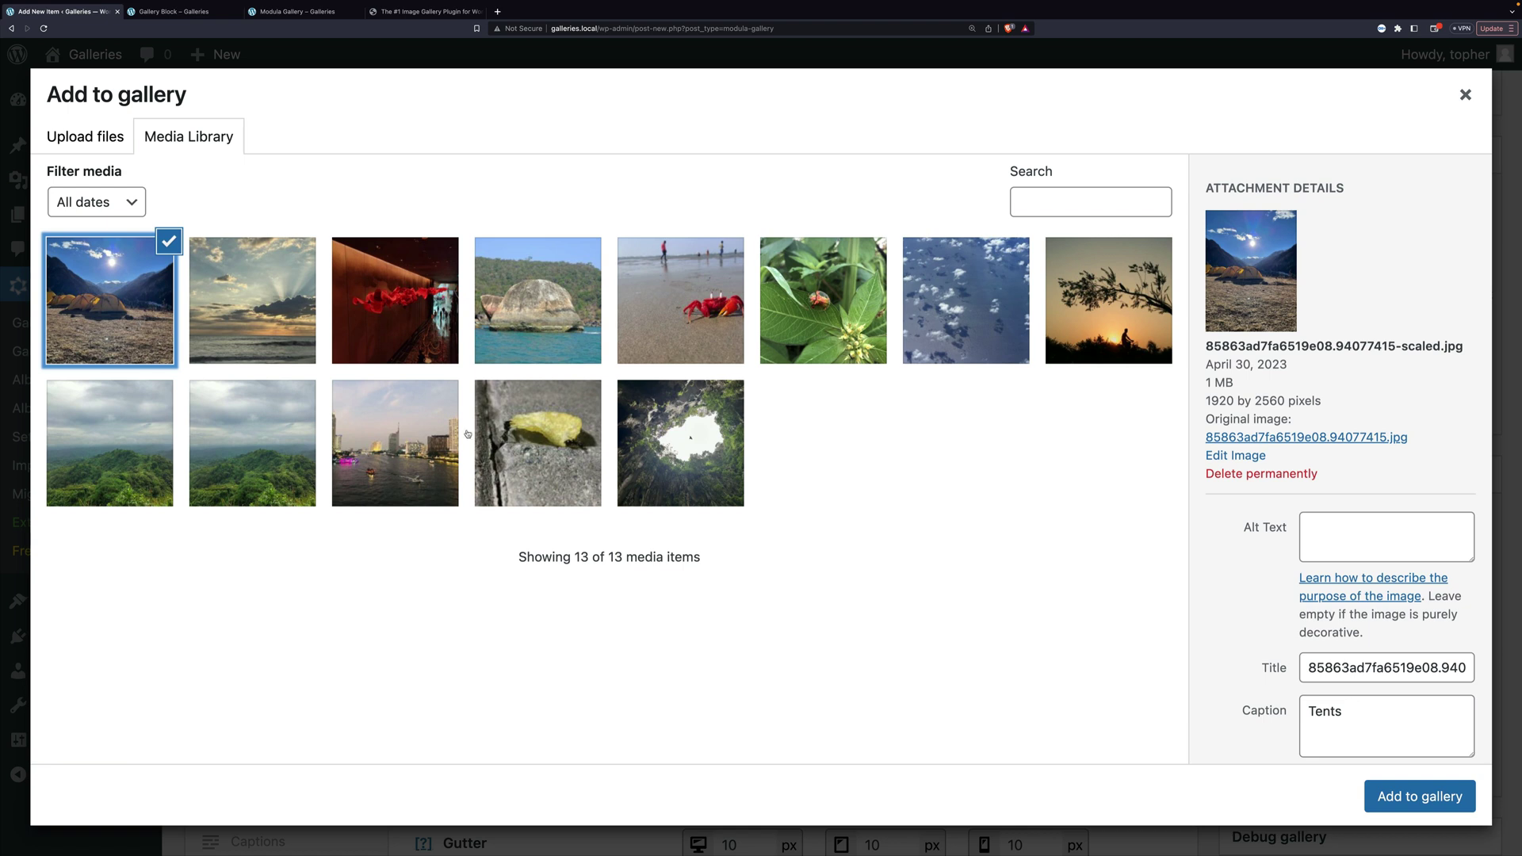
left_click(648, 453, "shift")
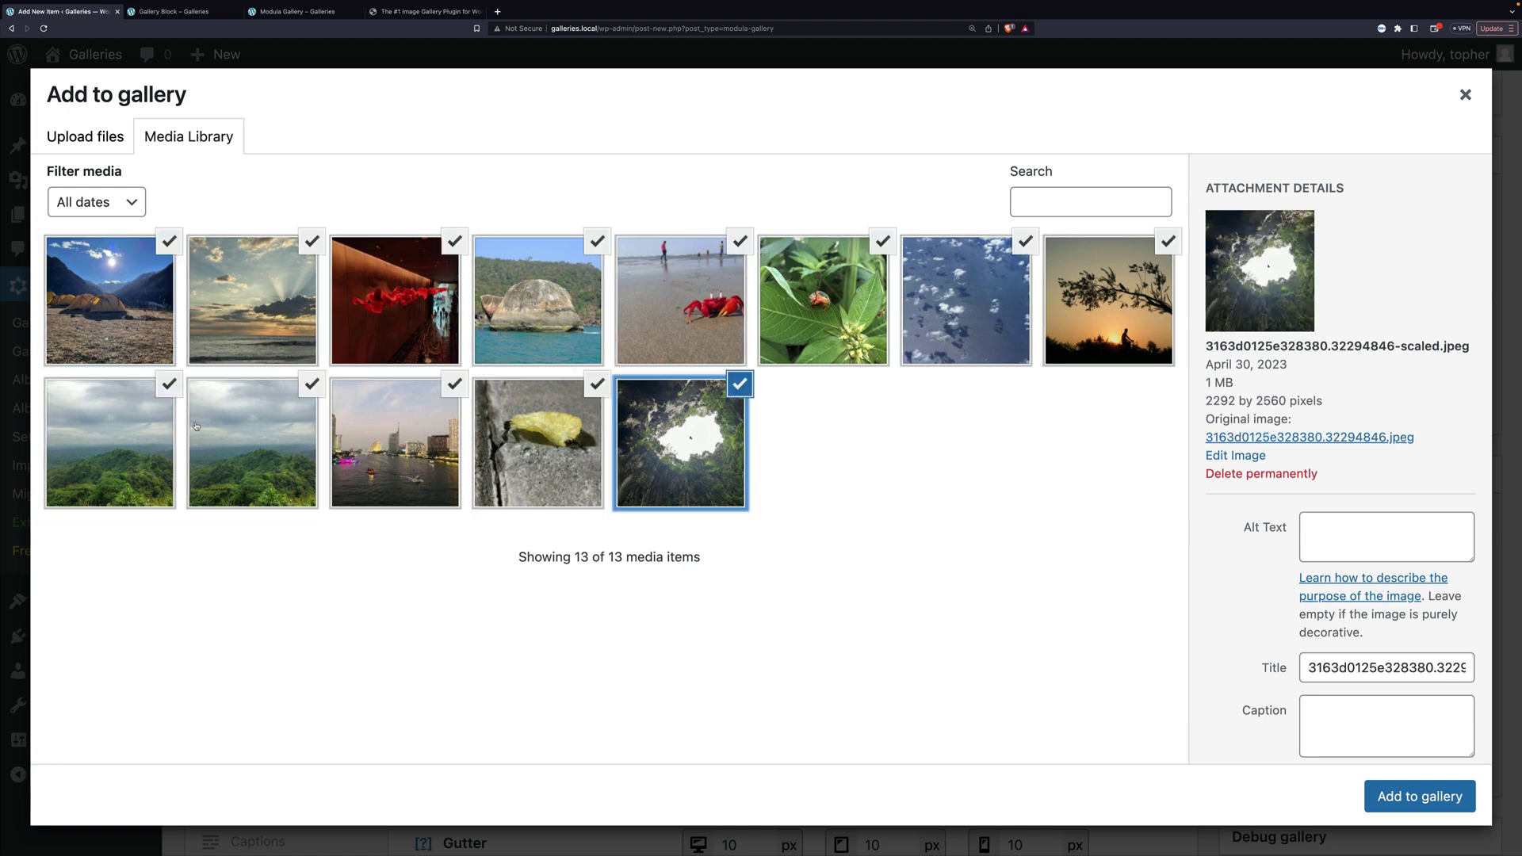
left_click(166, 385)
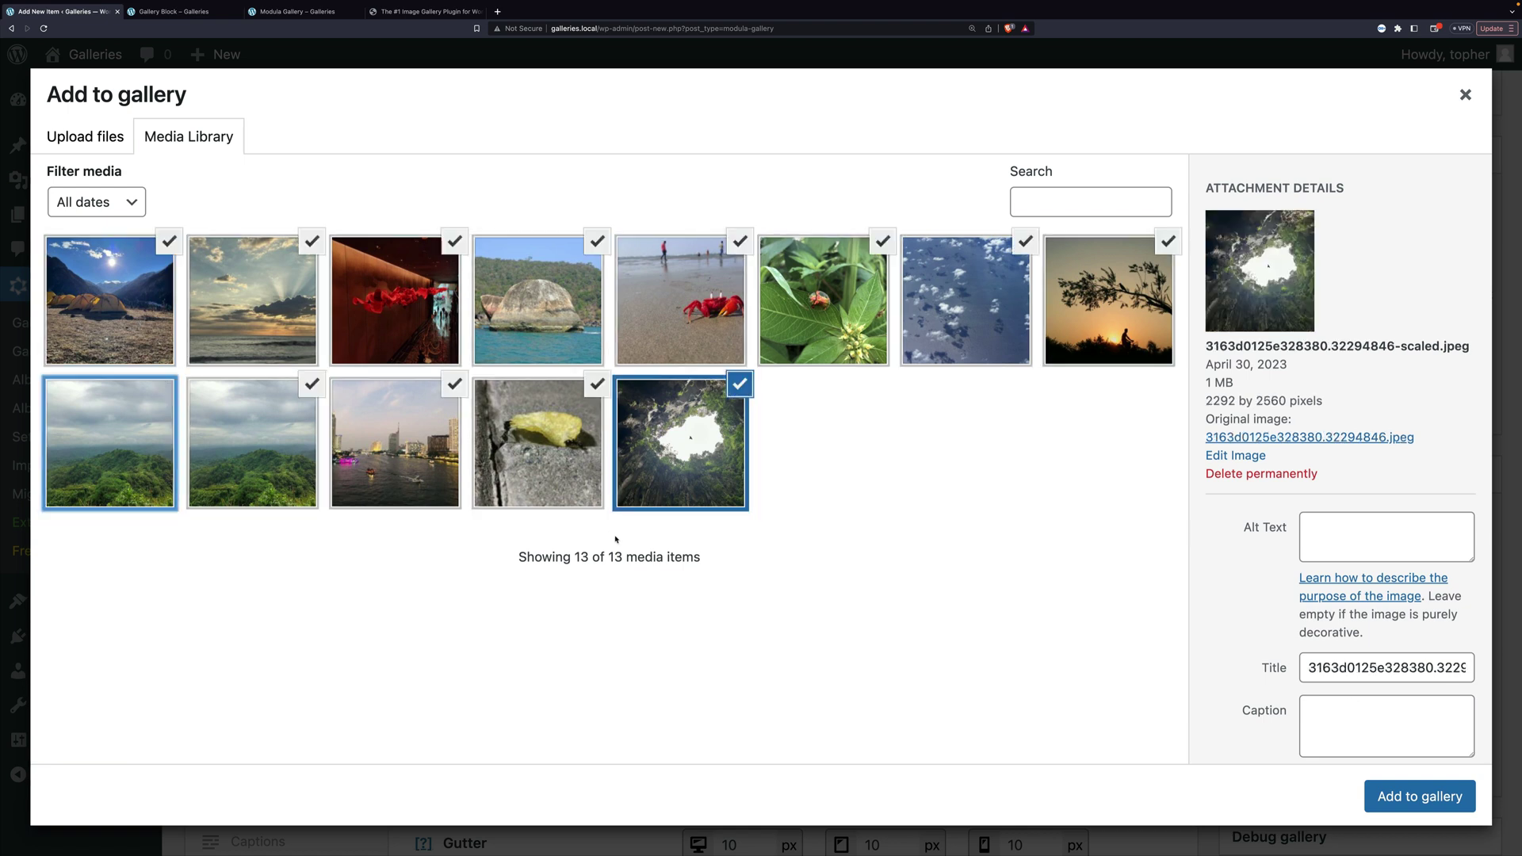
left_click(1408, 794)
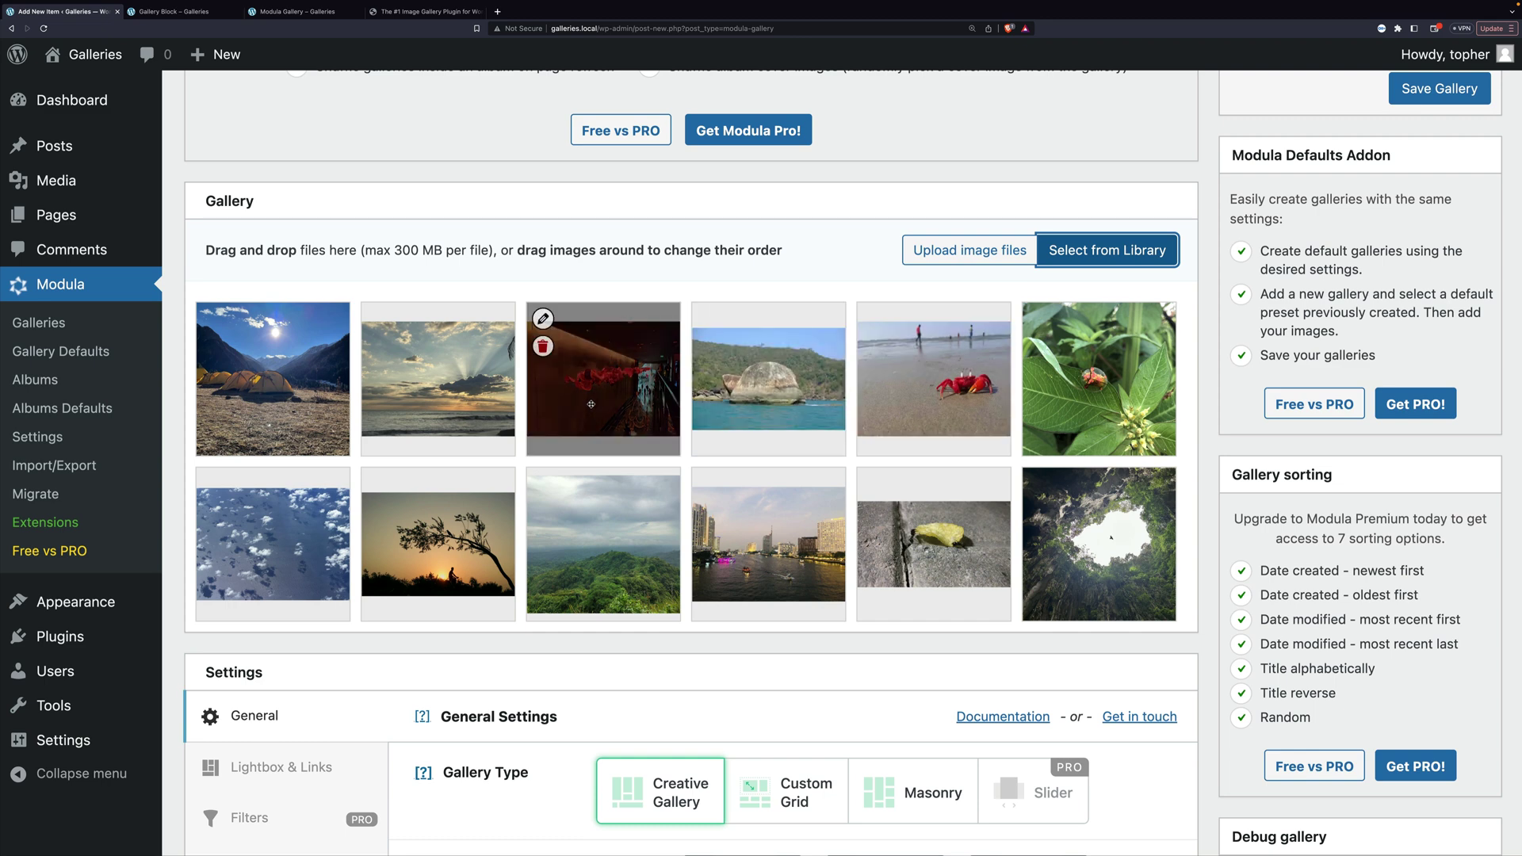
Step: Look over the gallery's general settings and save the gallery without a title
scroll(590, 405, "down", 6)
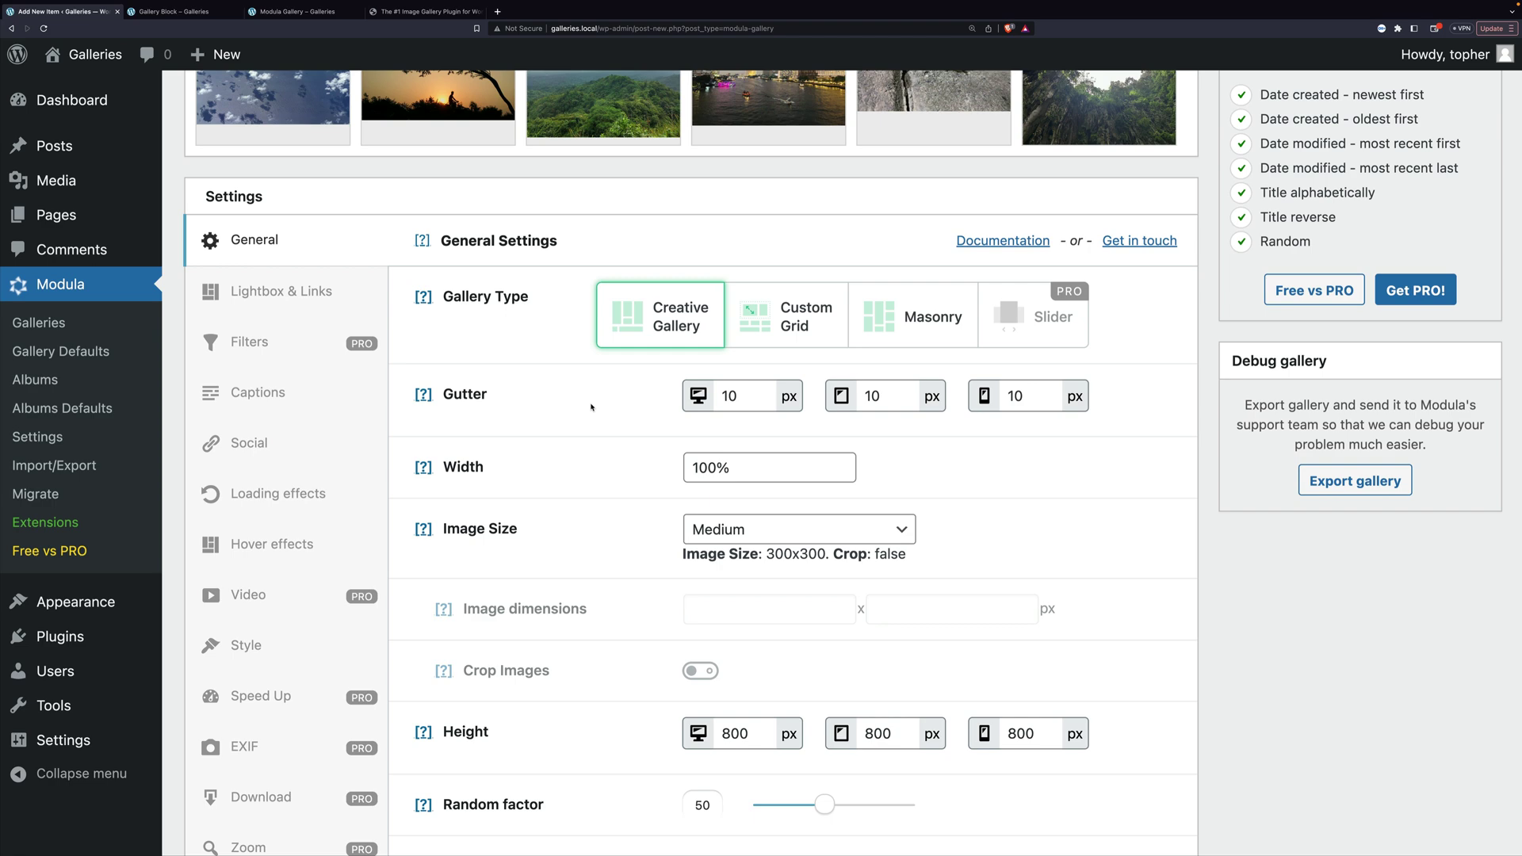
scroll(591, 407, "up", 1)
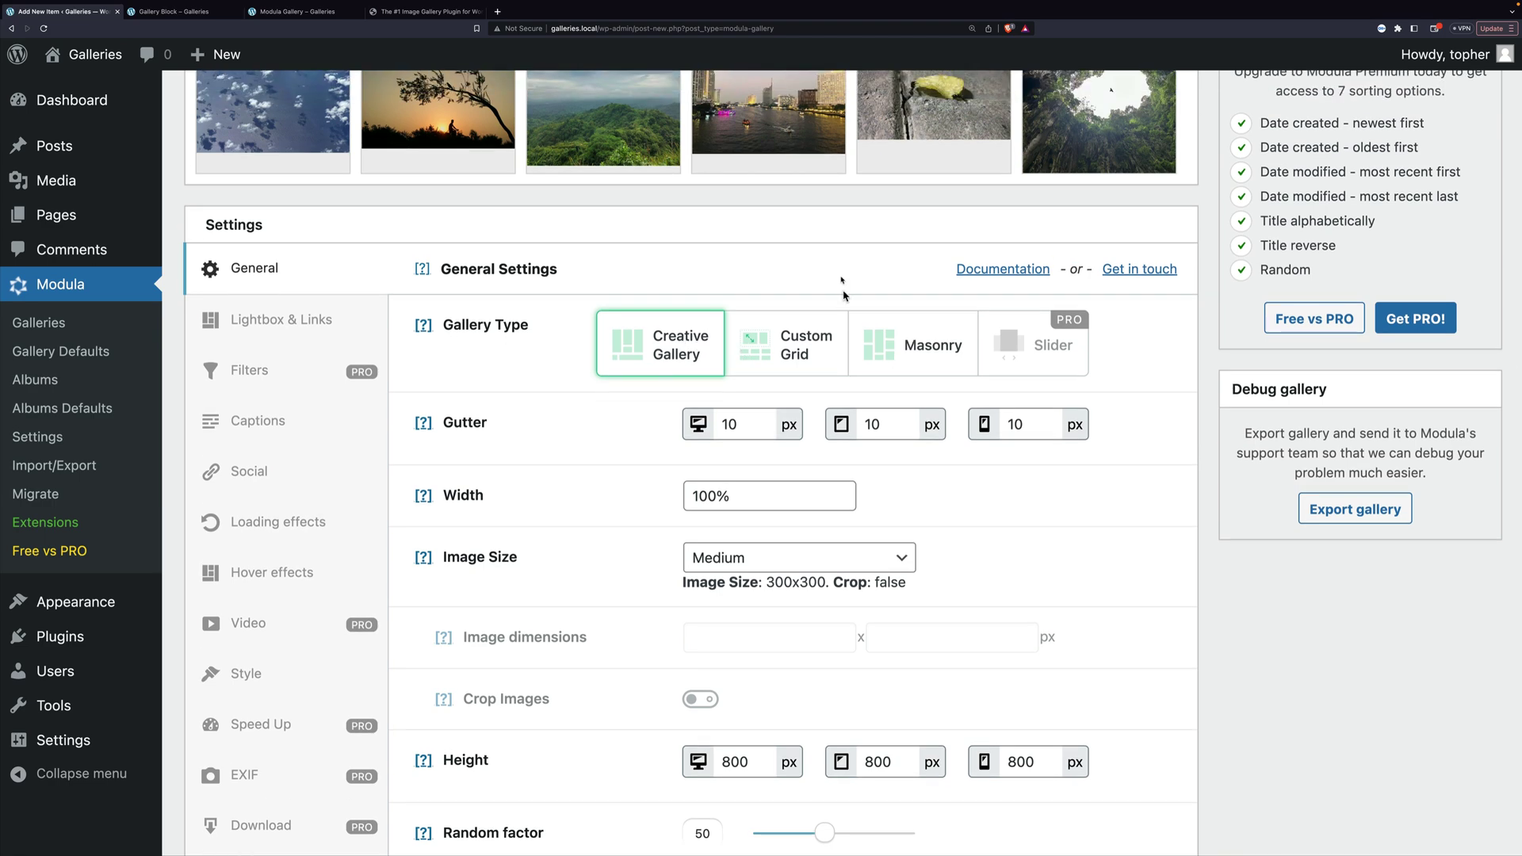
scroll(690, 460, "up", 10)
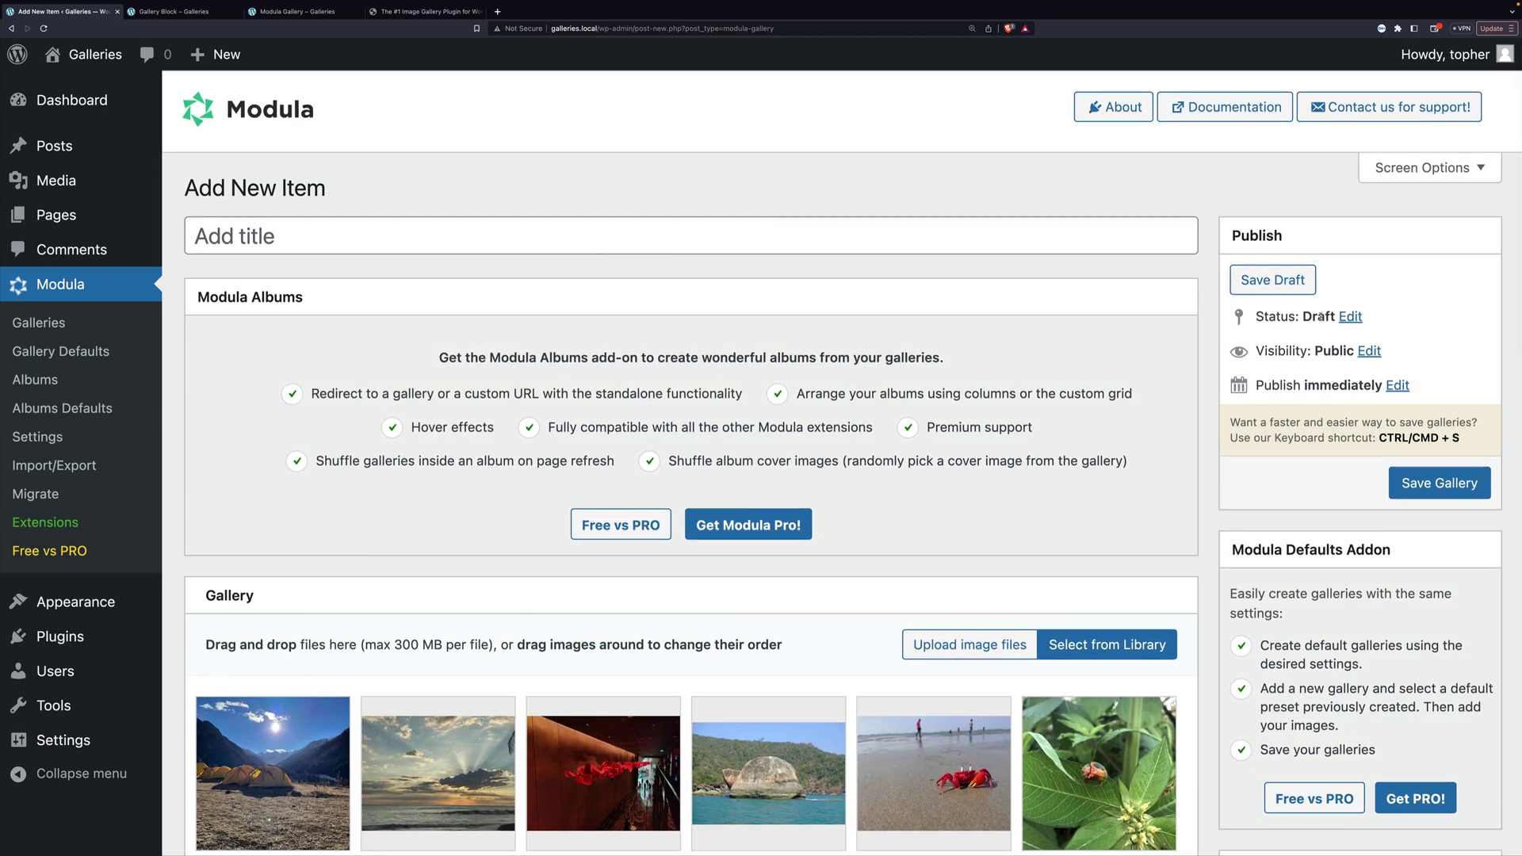
left_click(1440, 483)
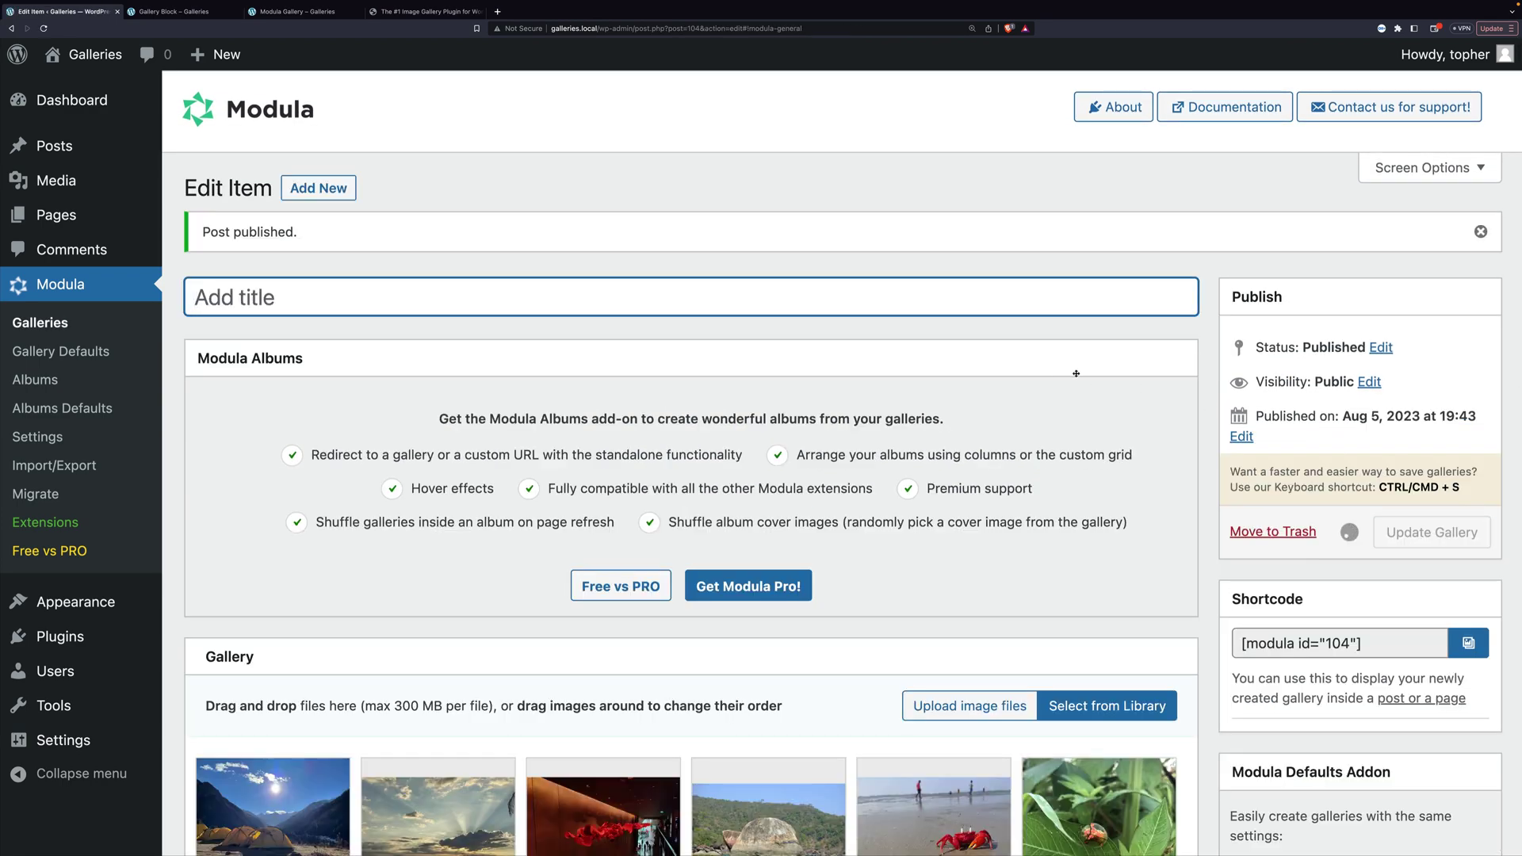
Step: Set the gallery's image size to Large in its general settings
scroll(1077, 369, "down", 10)
scroll(1054, 369, "down", 3)
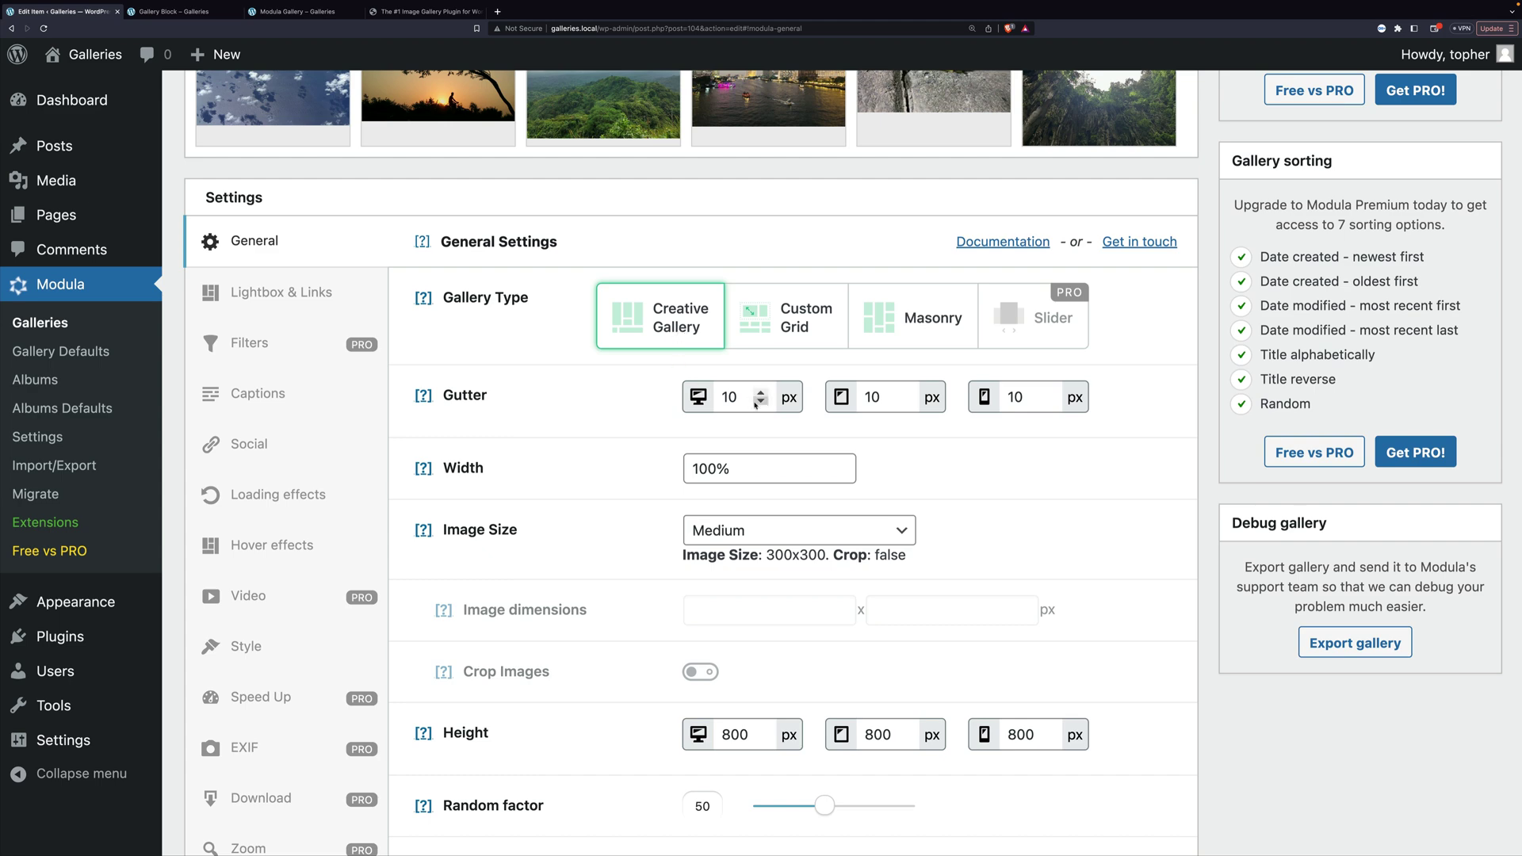
scroll(758, 404, "up", 1)
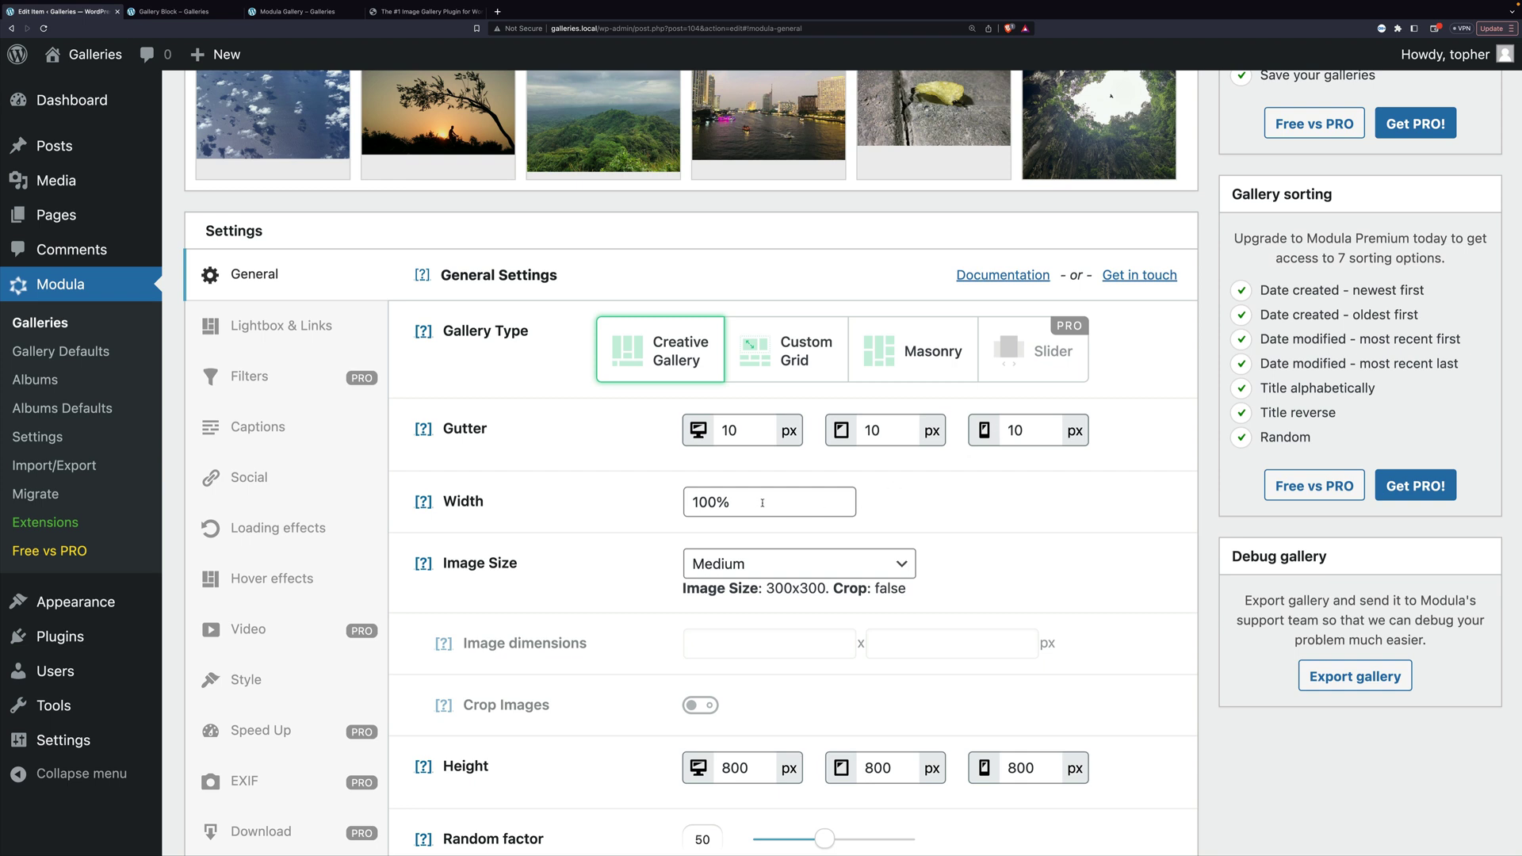
left_click(814, 568)
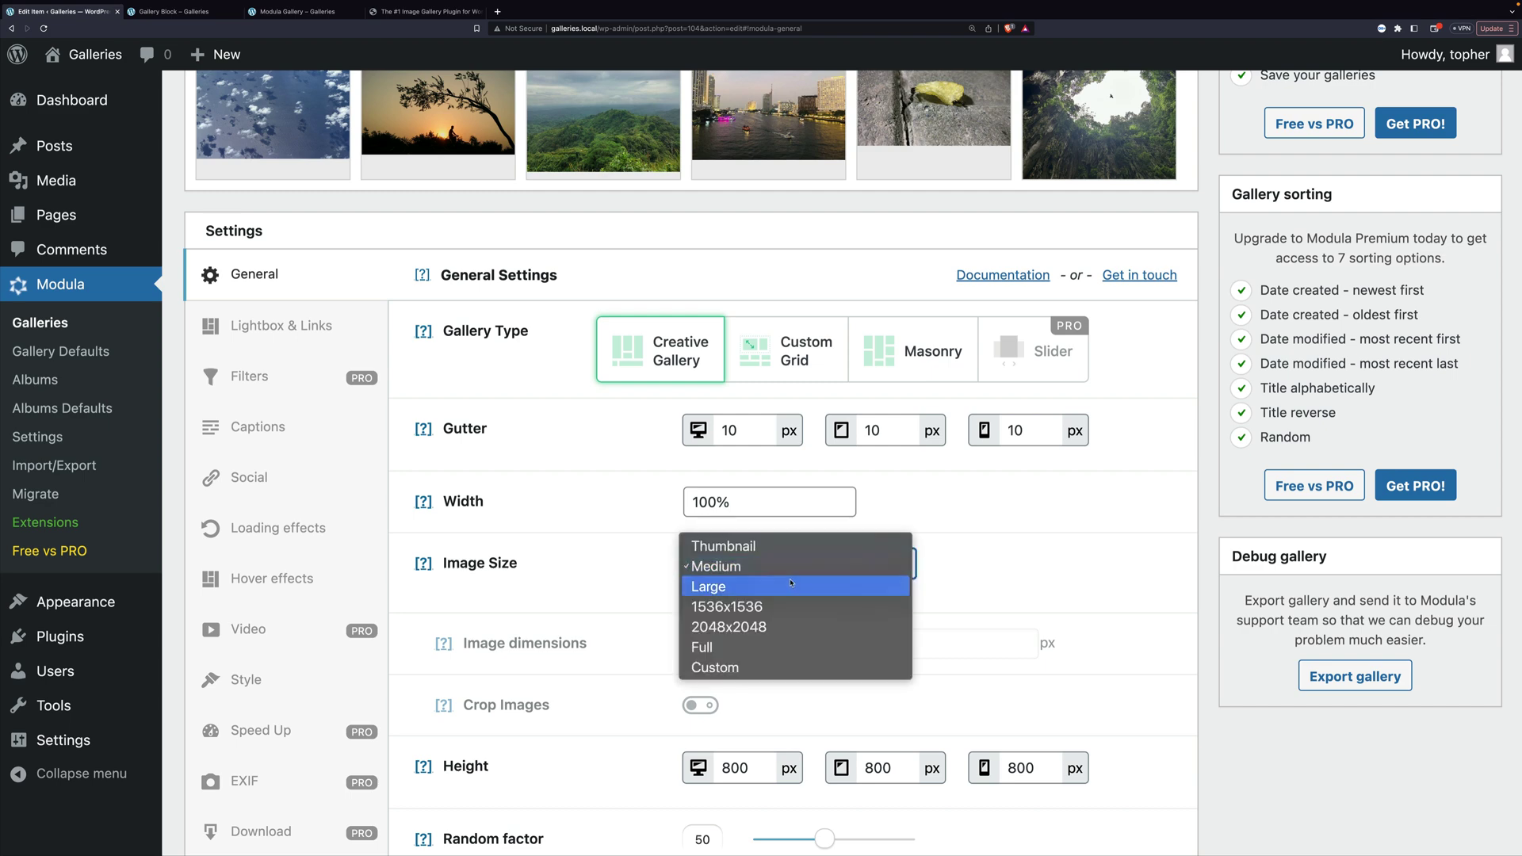
left_click(791, 586)
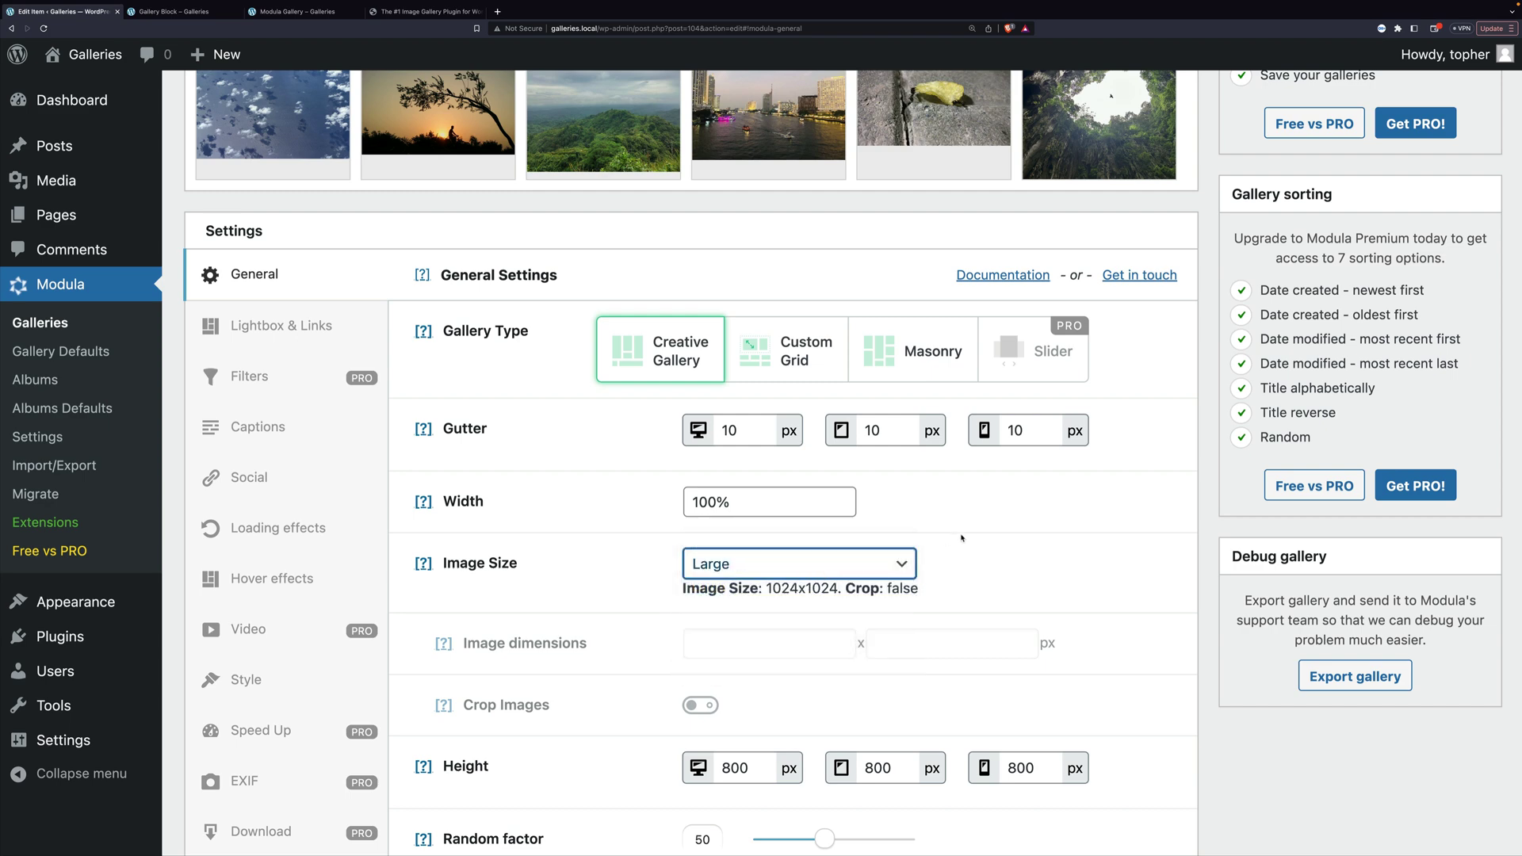
Step: Review the gallery's dimension, height, random factor and shuffle options, toggling Powered by on and back off
scroll(923, 575, "down", 5)
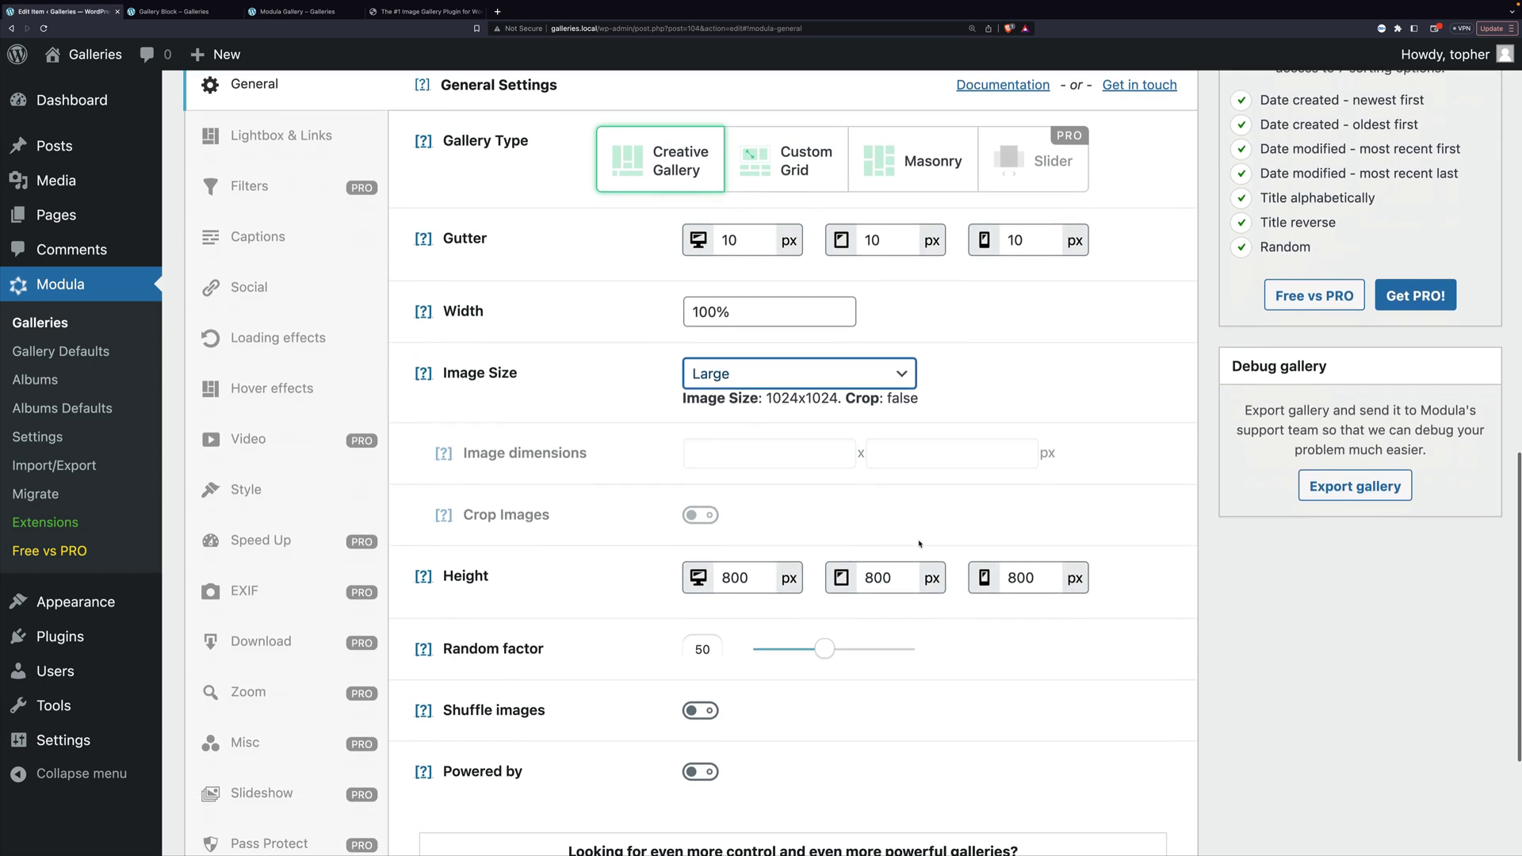
scroll(919, 540, "down", 4)
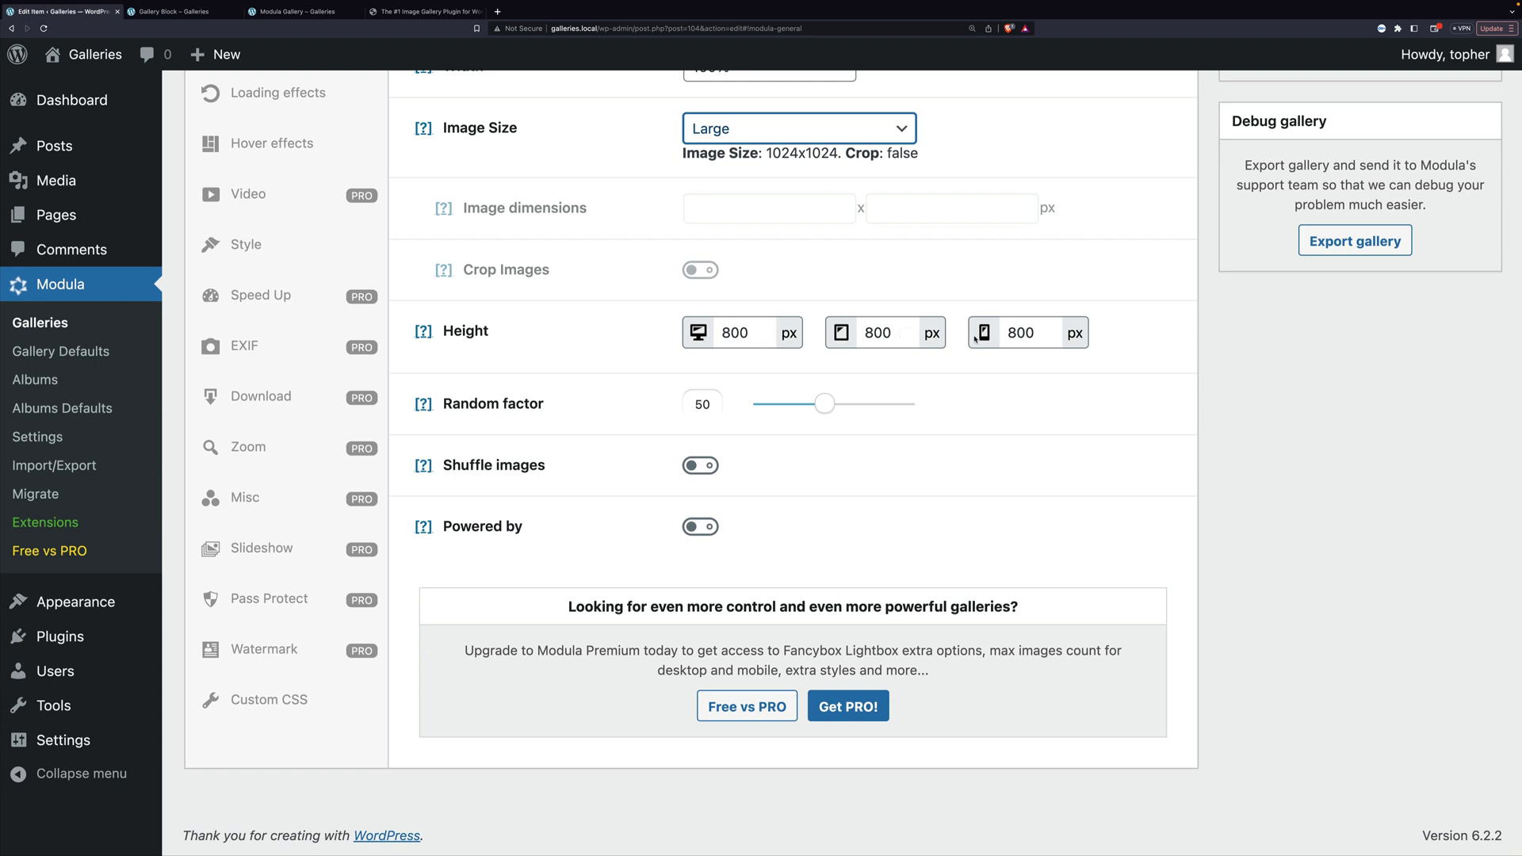
scroll(933, 296, "up", 4)
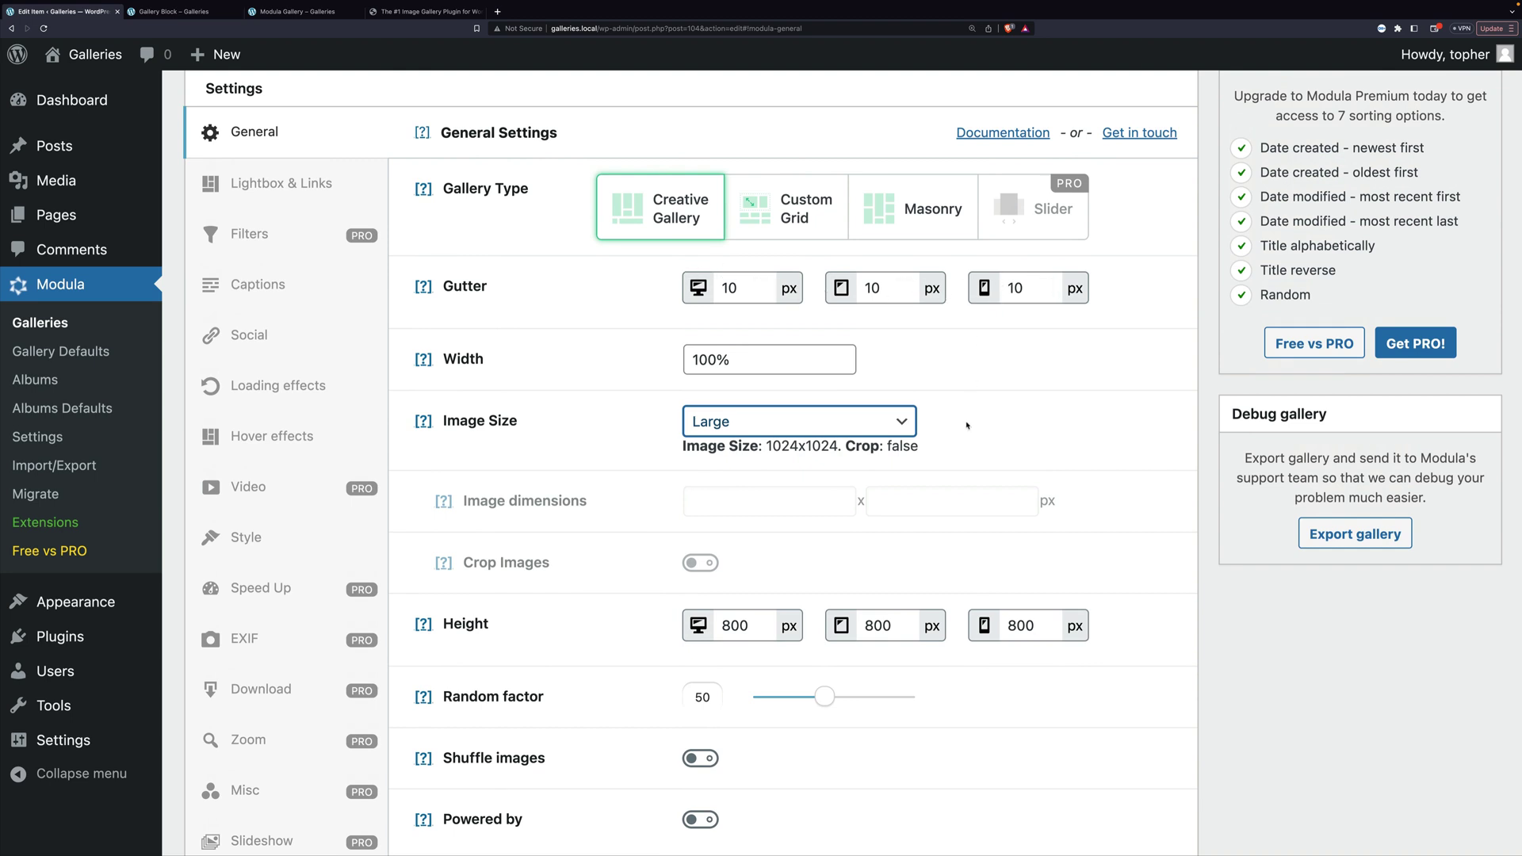
scroll(961, 516, "down", 4)
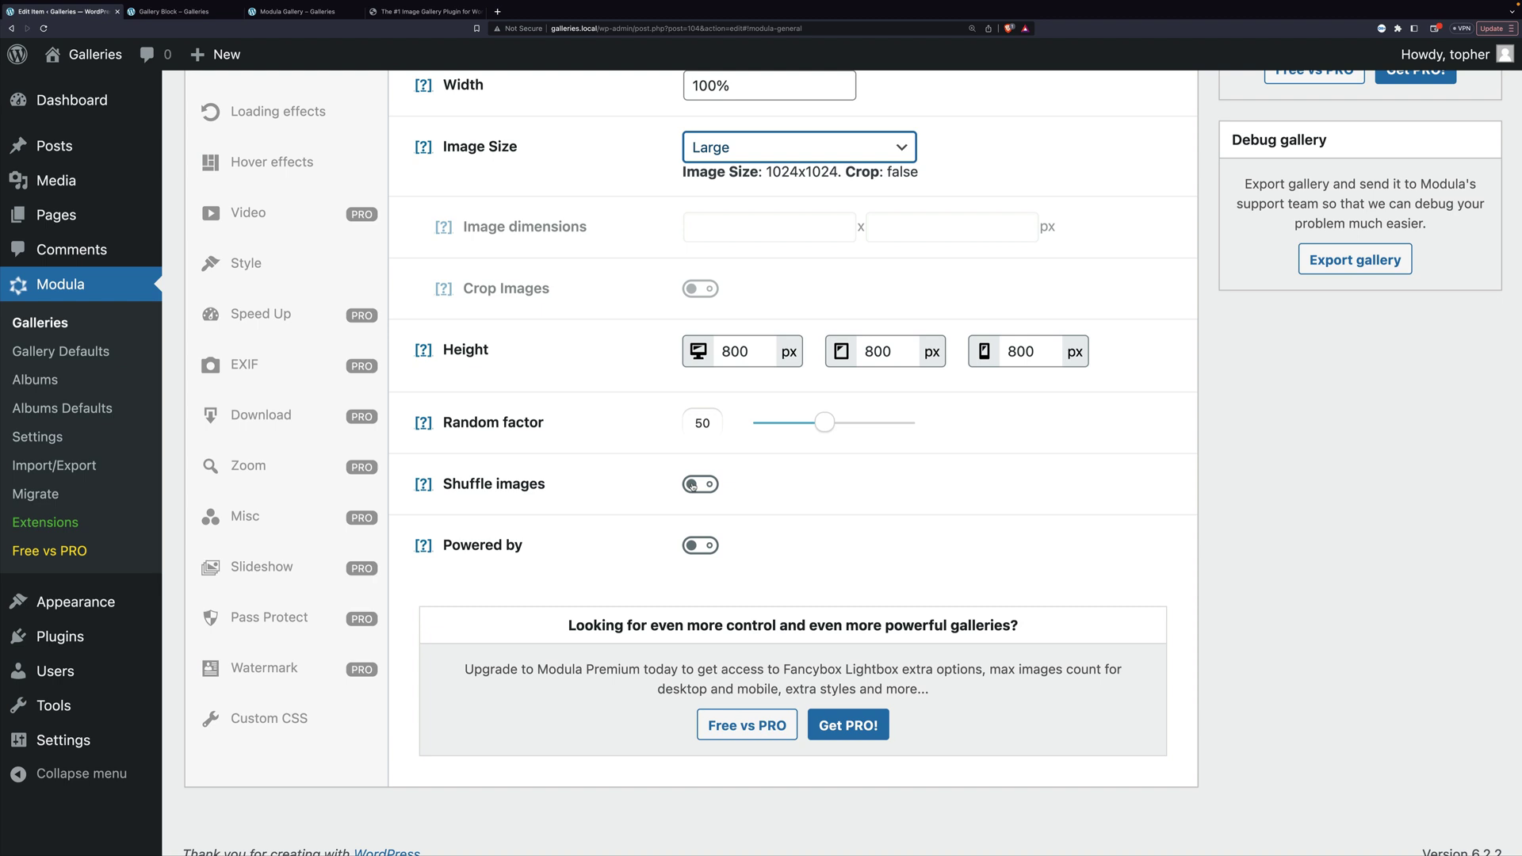
left_click(694, 544)
left_click(698, 544)
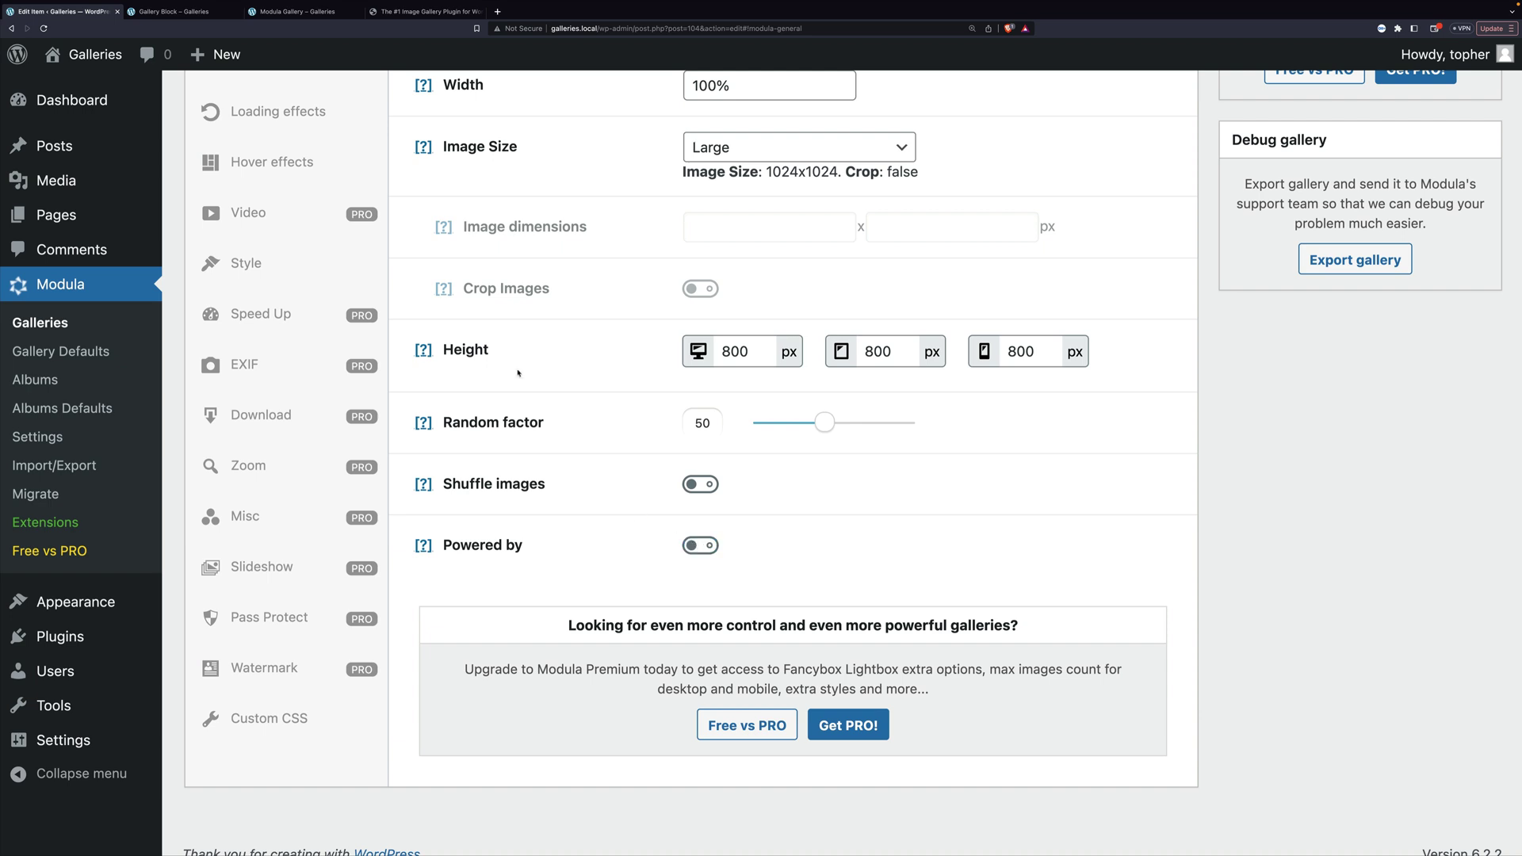
scroll(512, 351, "up", 5)
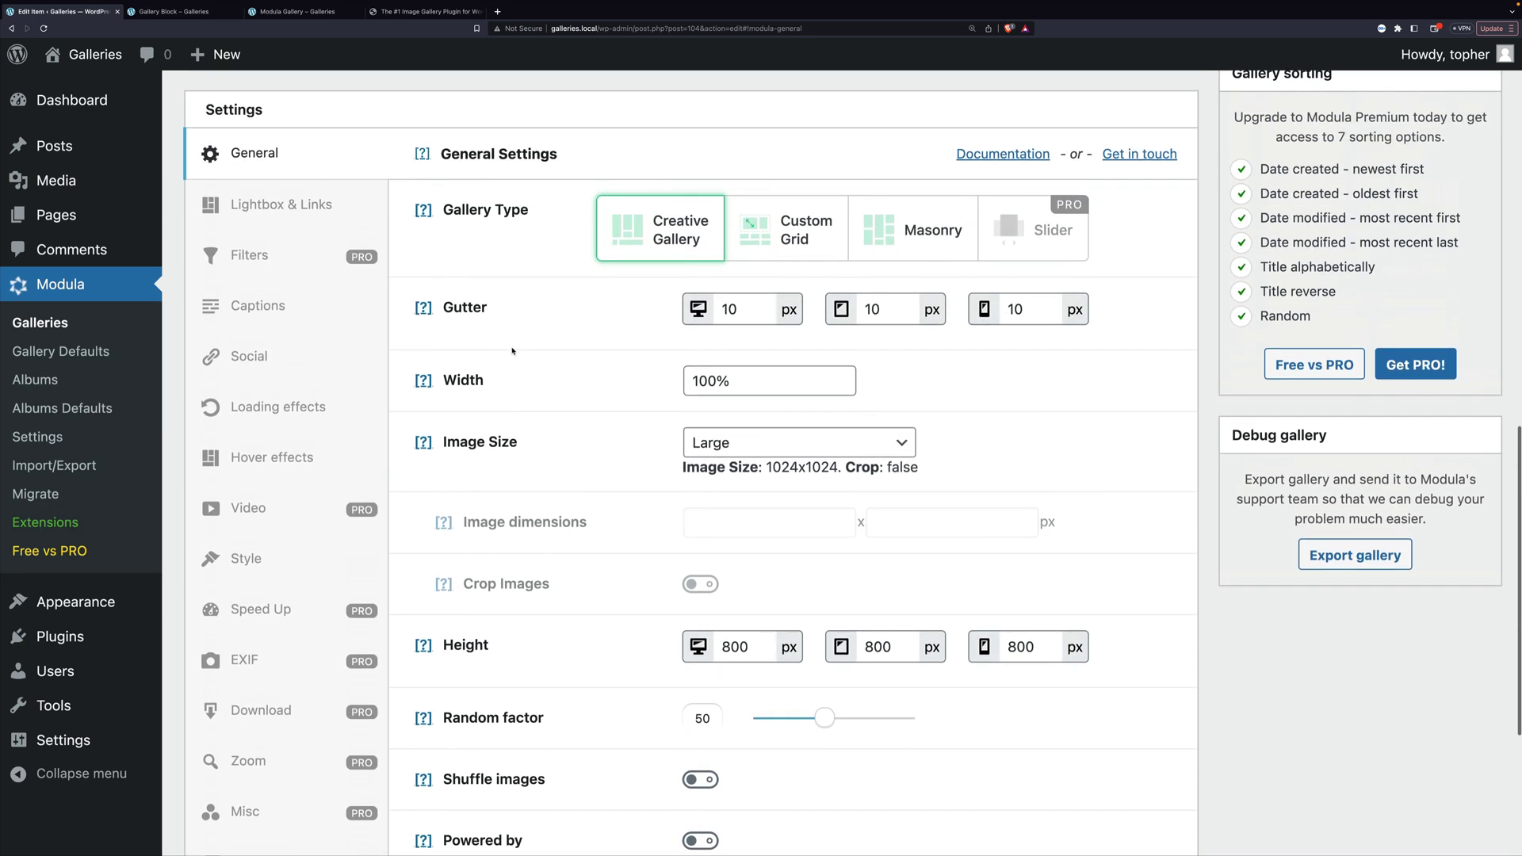
Step: Check the lightbox link options, keeping Open Images in a Lightbox, and view the Filters and Captions settings
left_click(306, 208)
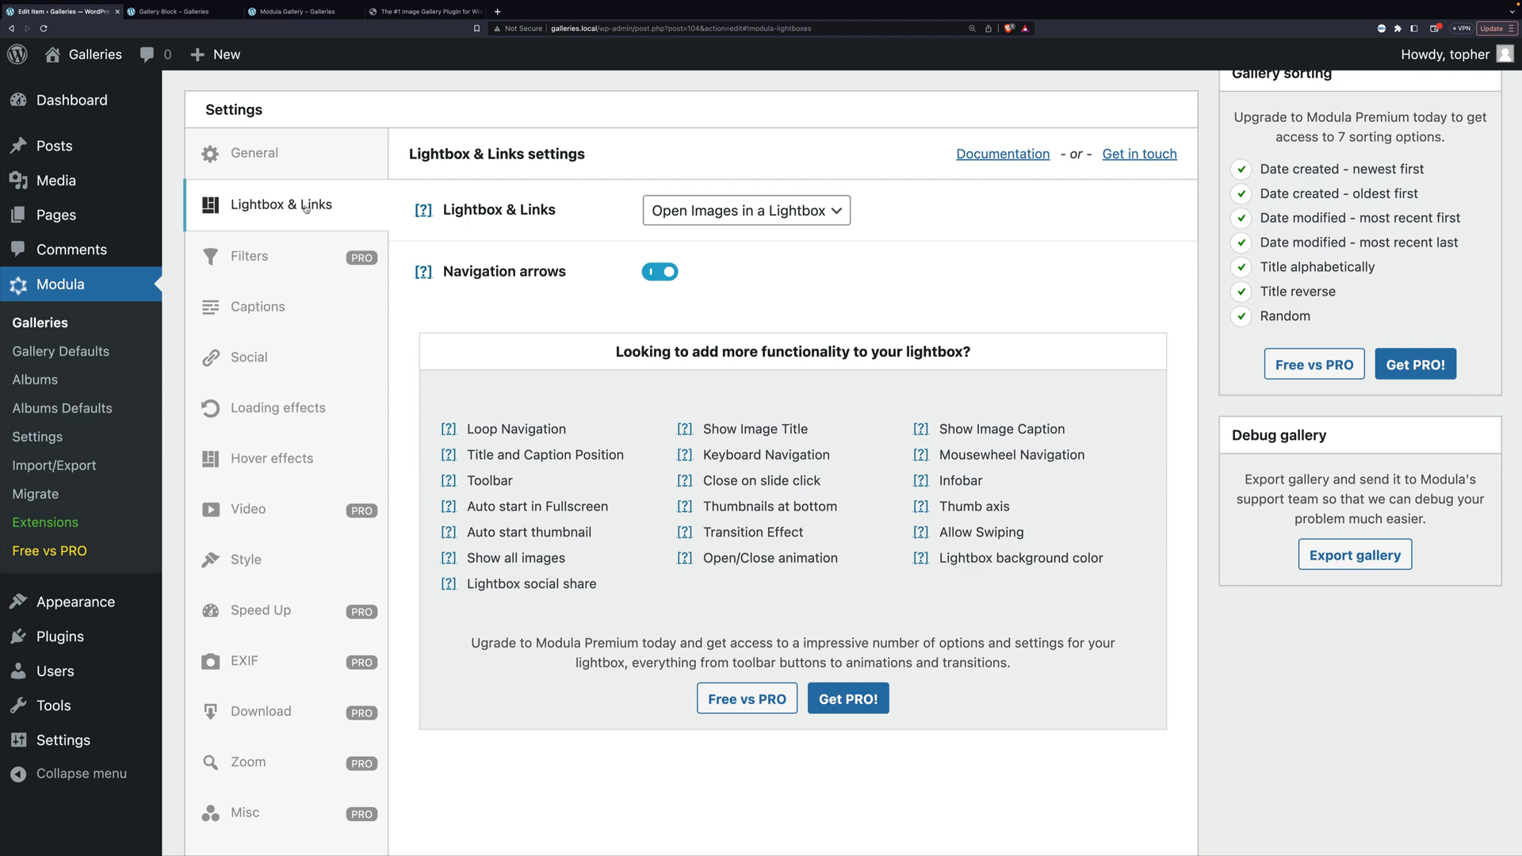
left_click(775, 210)
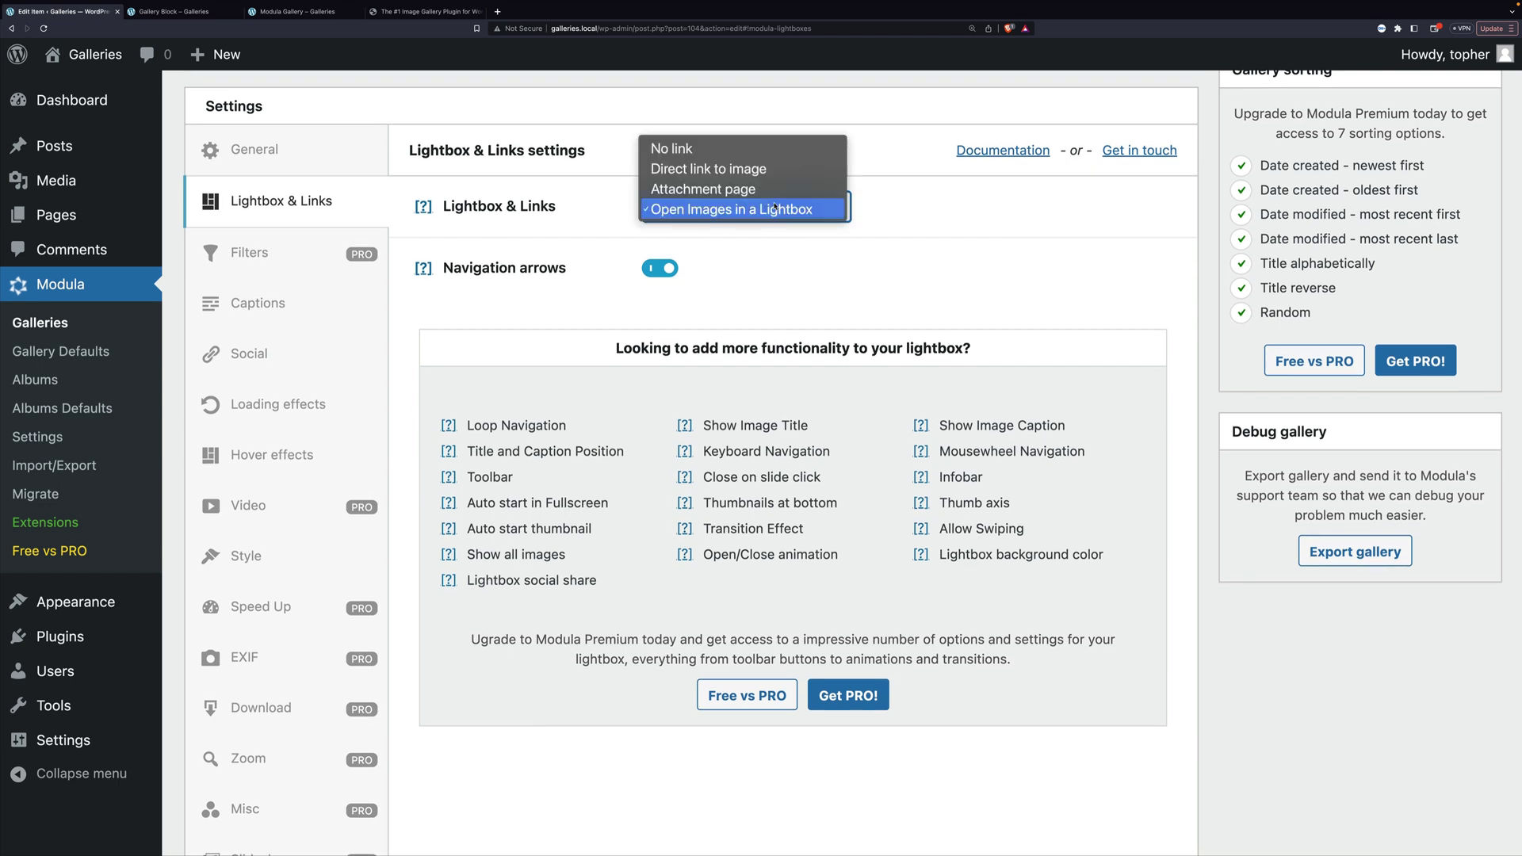
left_click(786, 208)
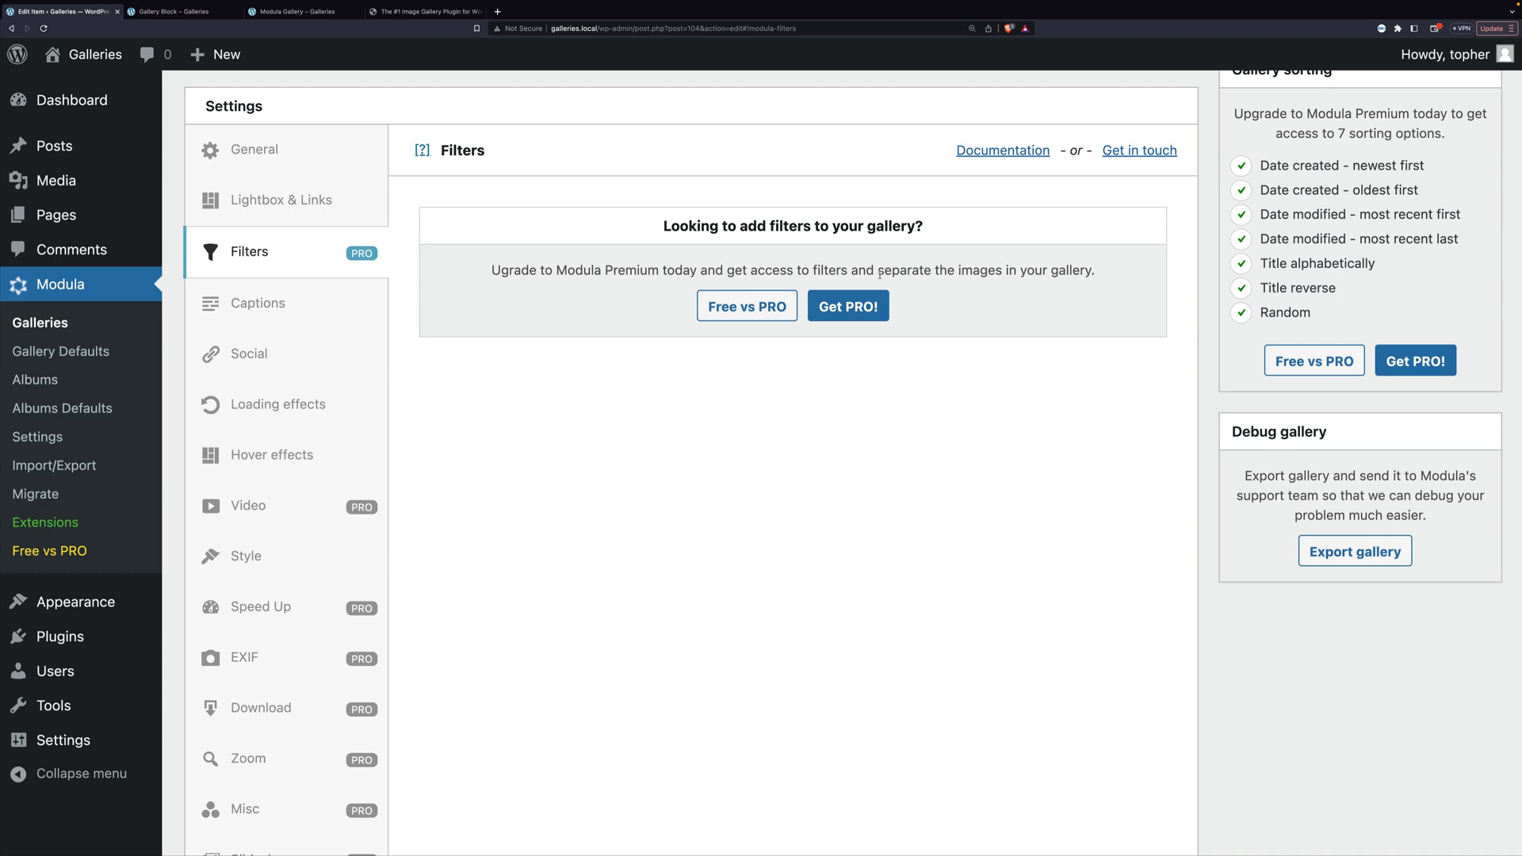
left_click(270, 307)
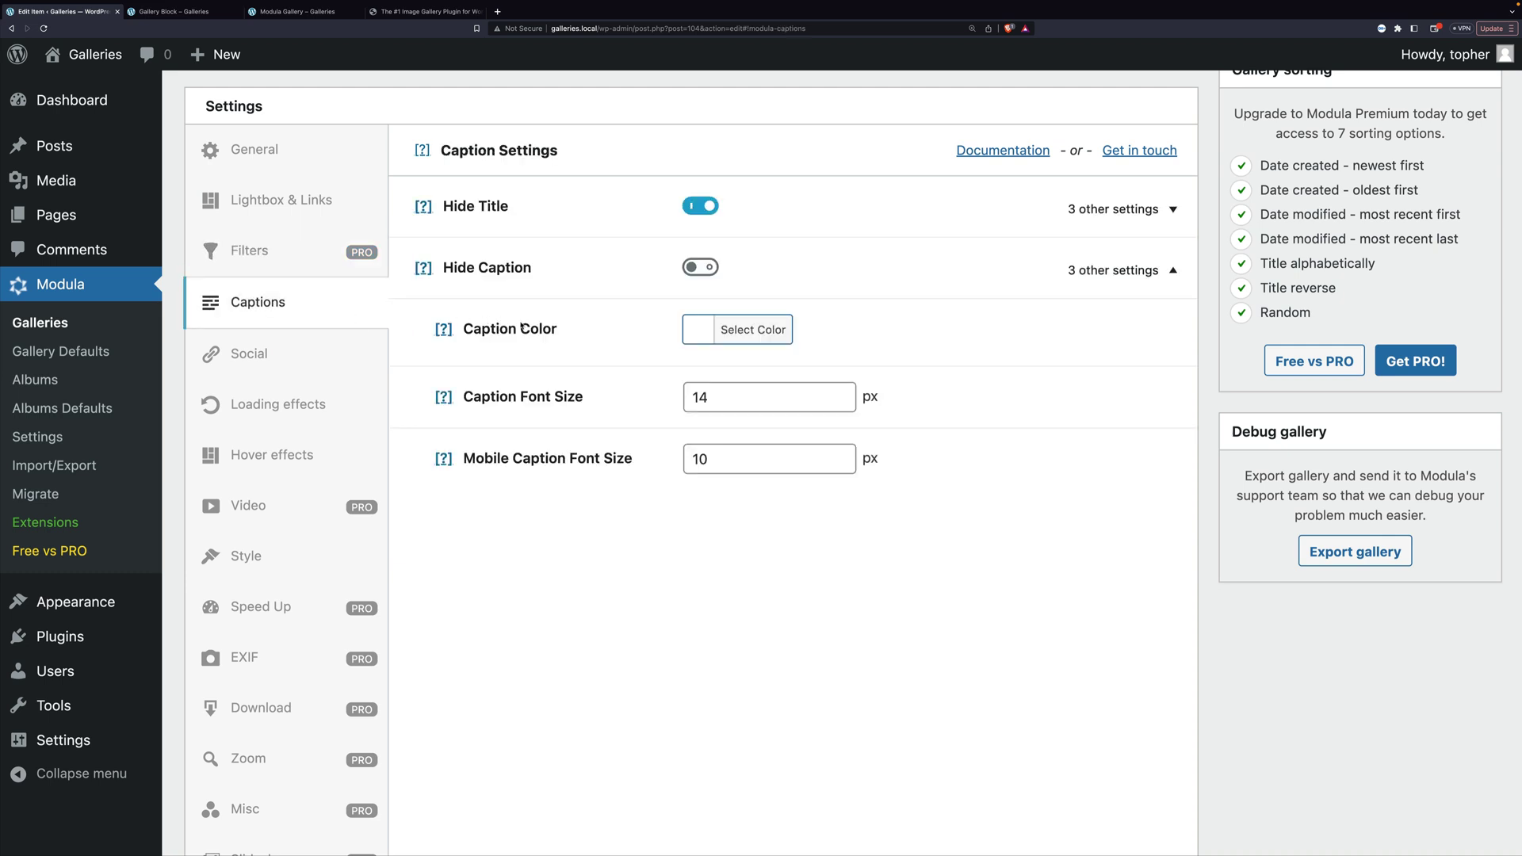
Step: Enable the gallery's social bar with Twitter and Facebook sharing
left_click(356, 350)
left_click(662, 206)
left_click(700, 268)
left_click(695, 327)
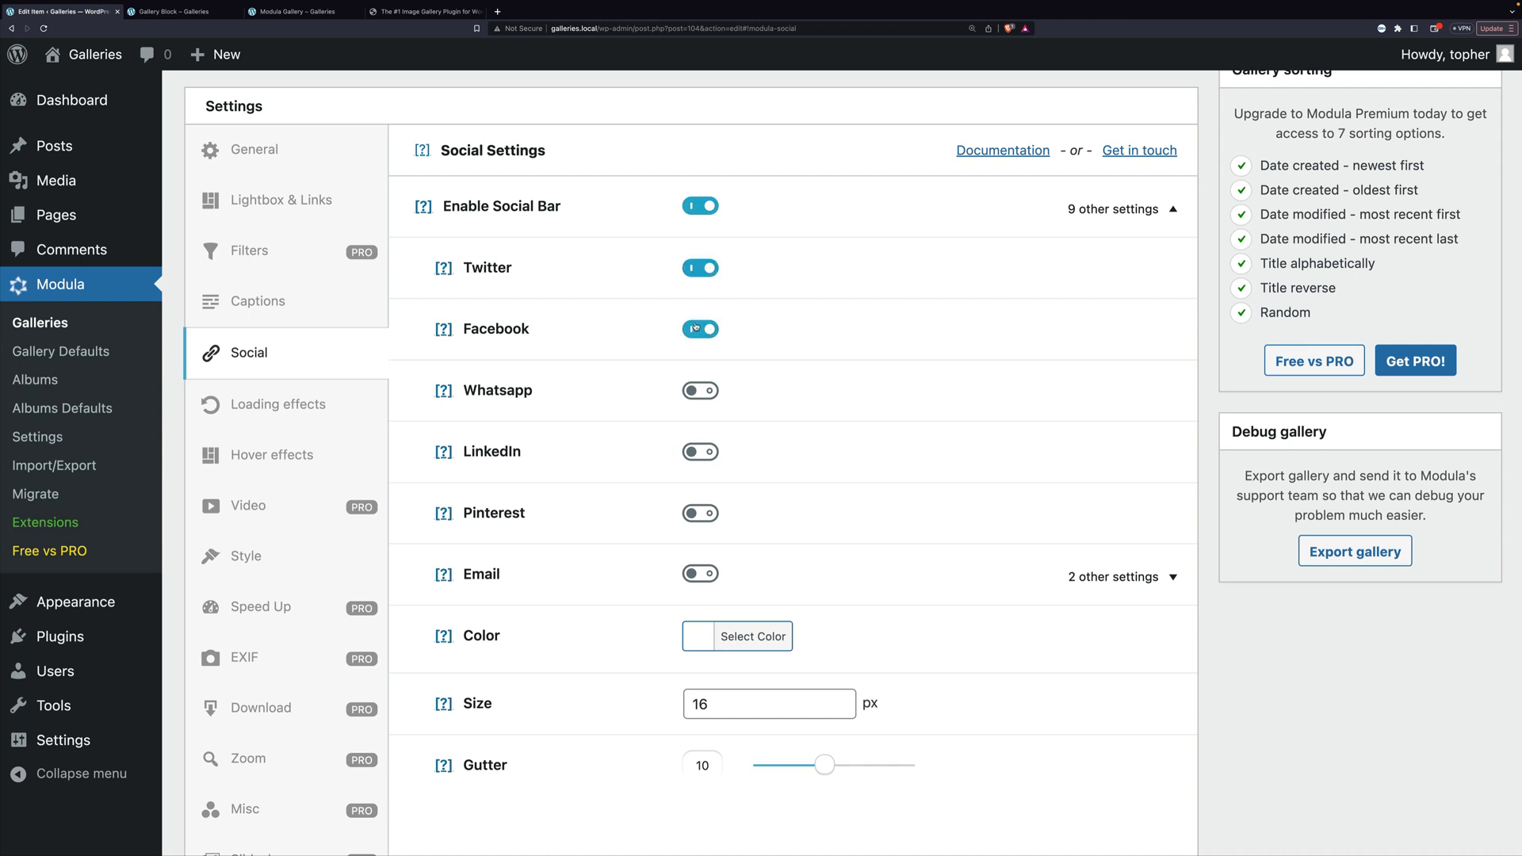
Step: Examine the gallery's loading effects, toggling Load in view on and back off
left_click(337, 401)
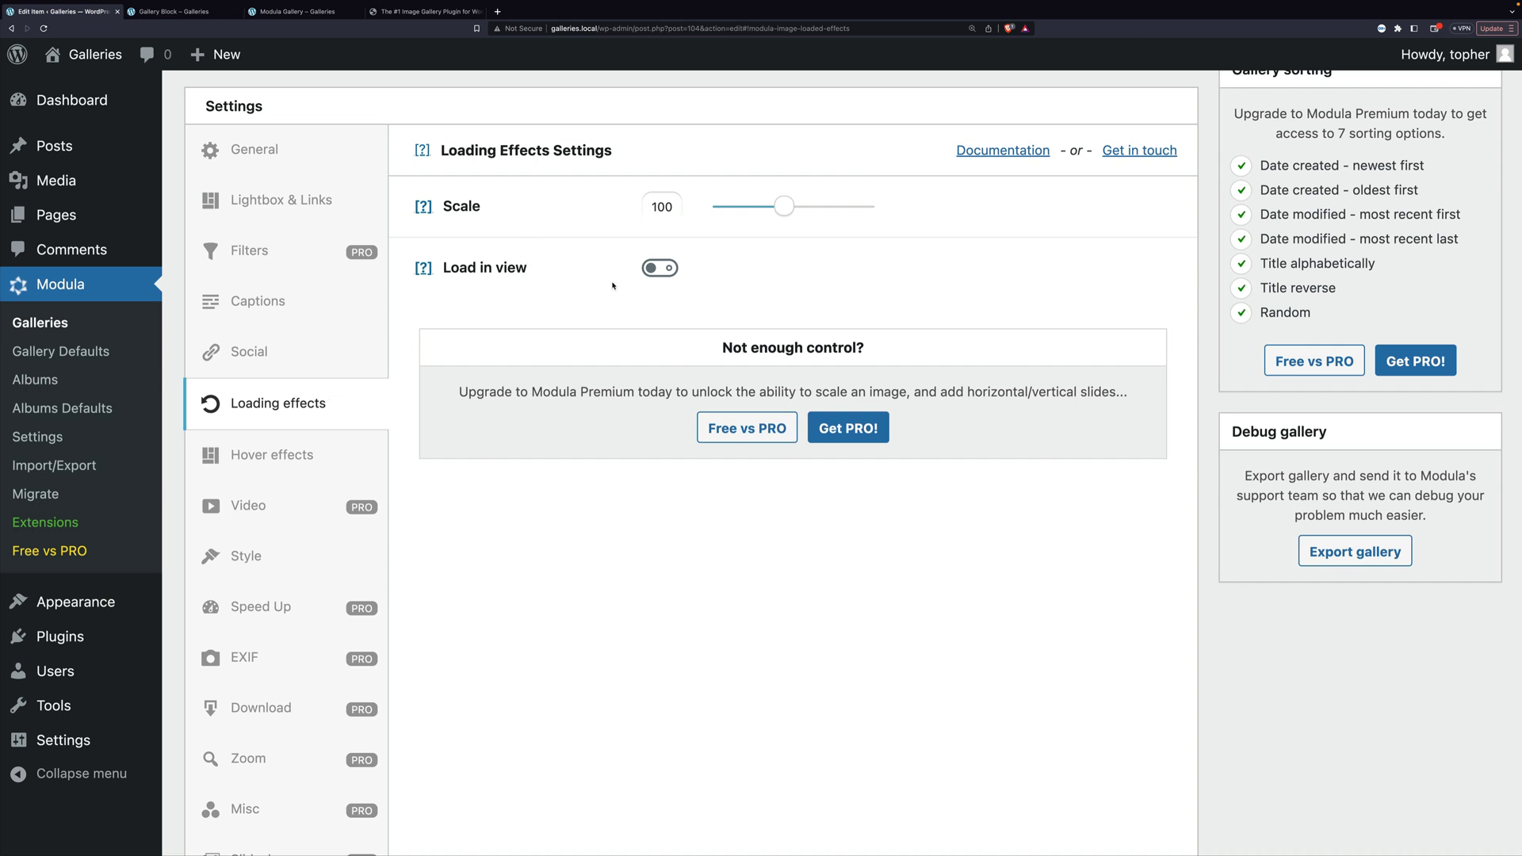
left_click(657, 274)
left_click(657, 275)
Step: Preview the available hover effects, including Pufrobo and Fluid Up, and look through the premium ones
left_click(301, 463)
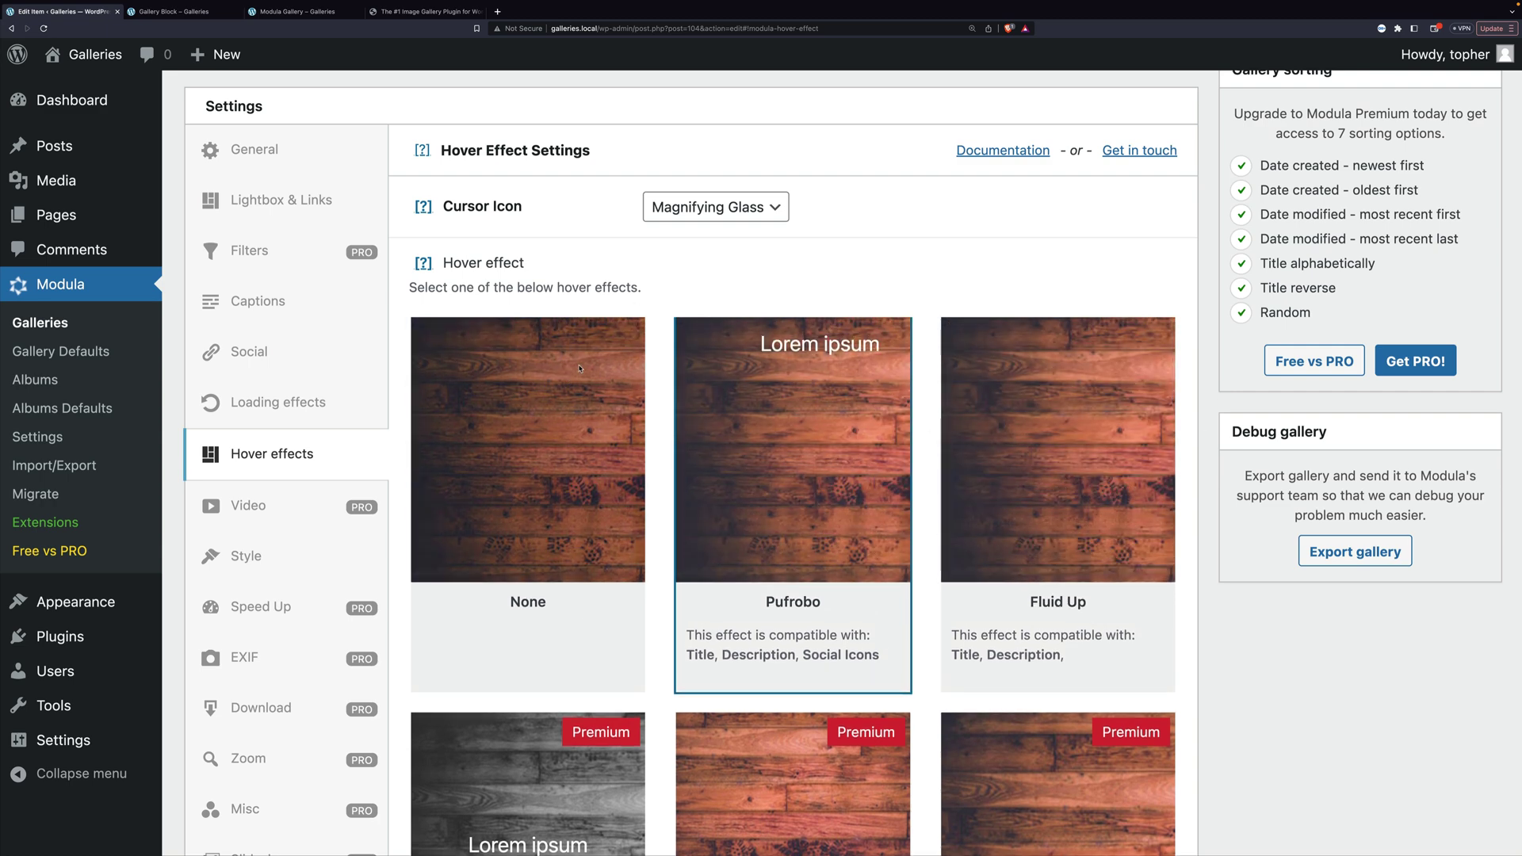
mouse_move(801, 417)
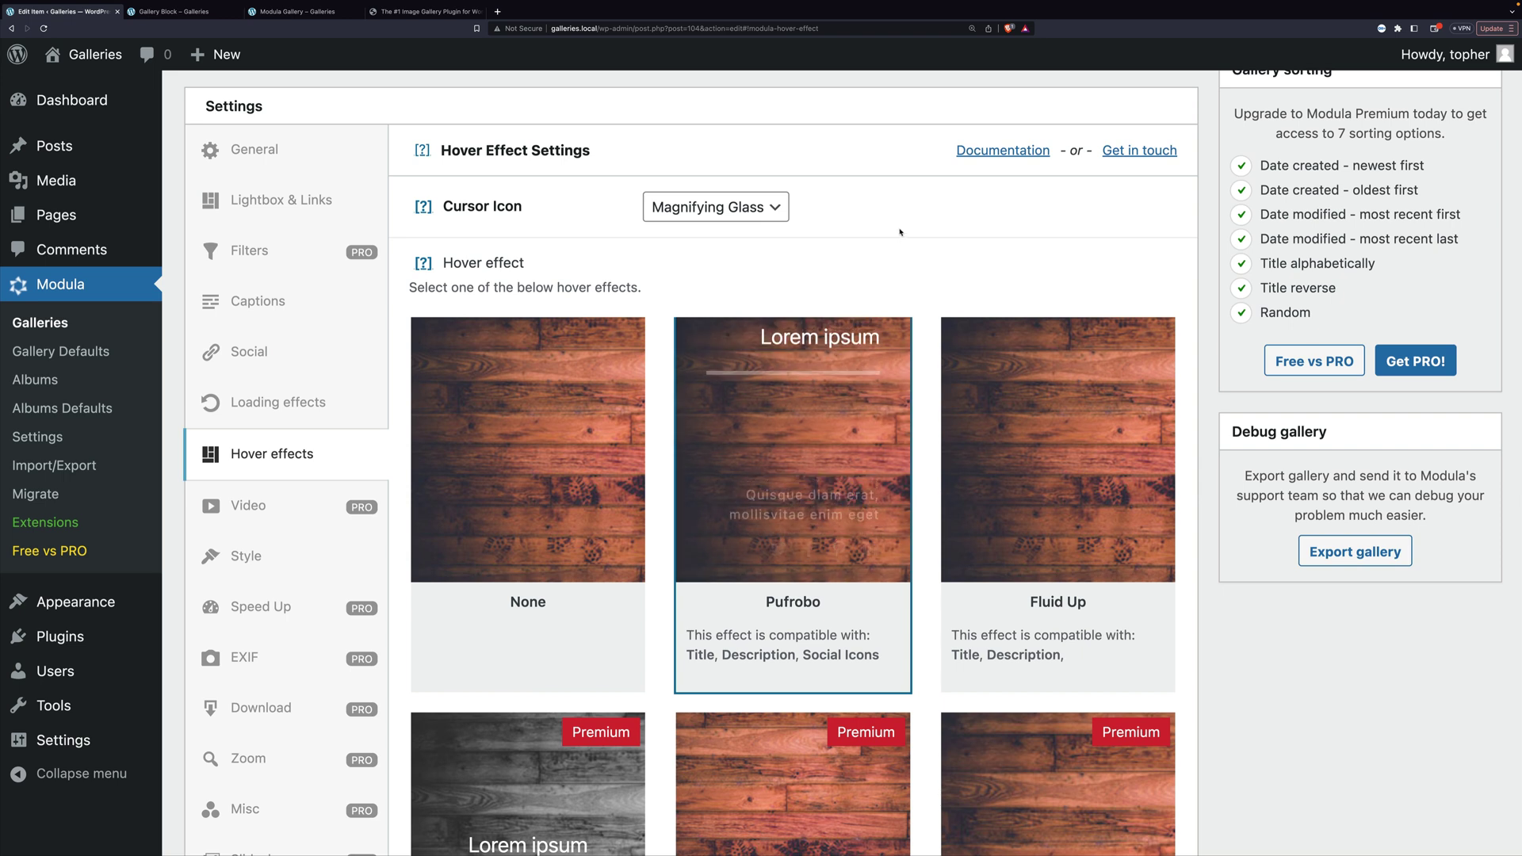
mouse_move(1001, 381)
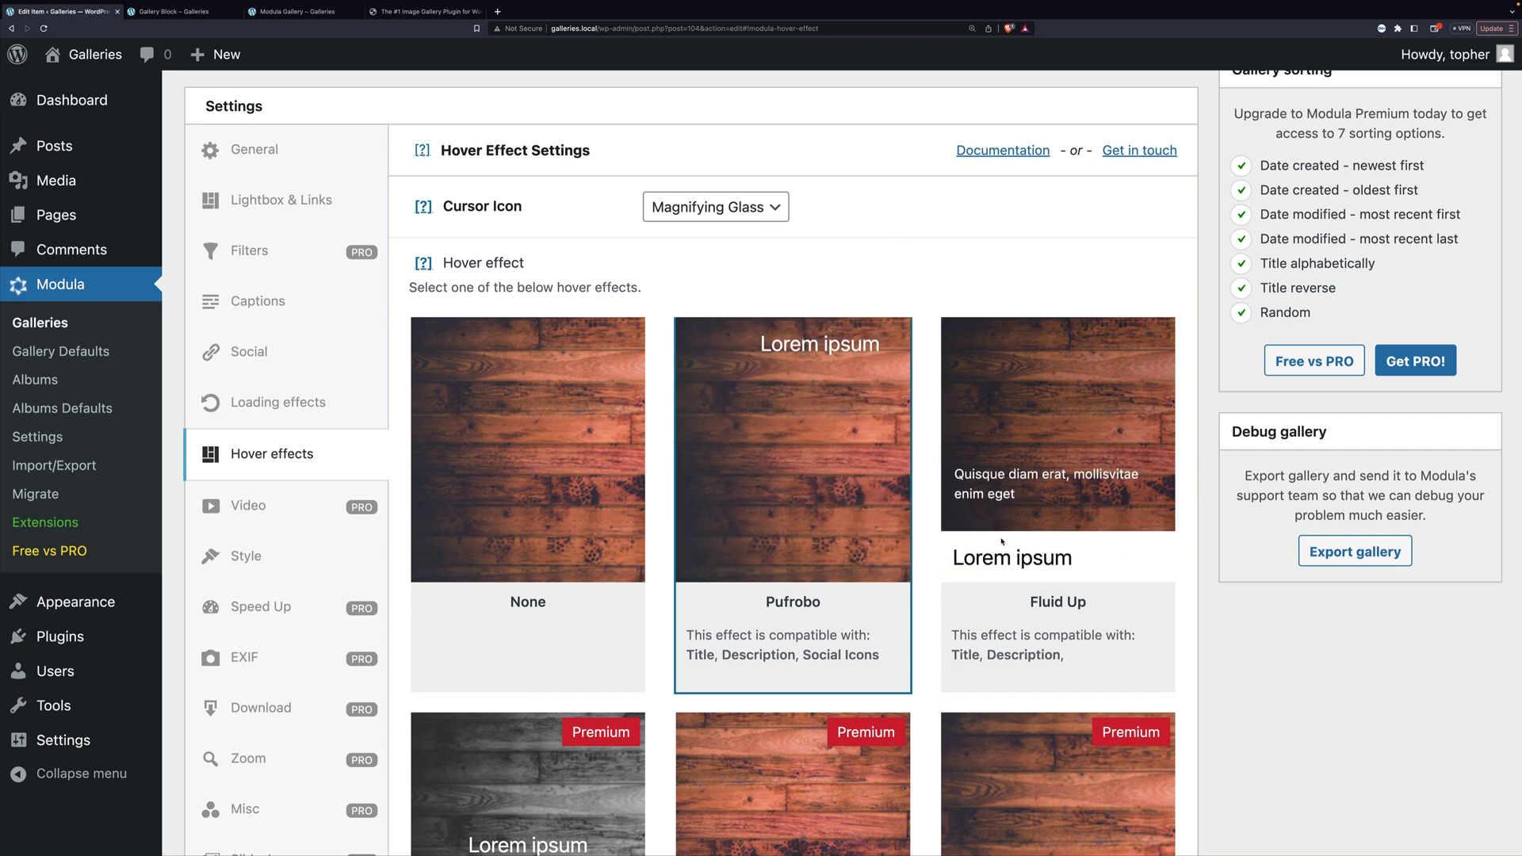
scroll(958, 349, "down", 5)
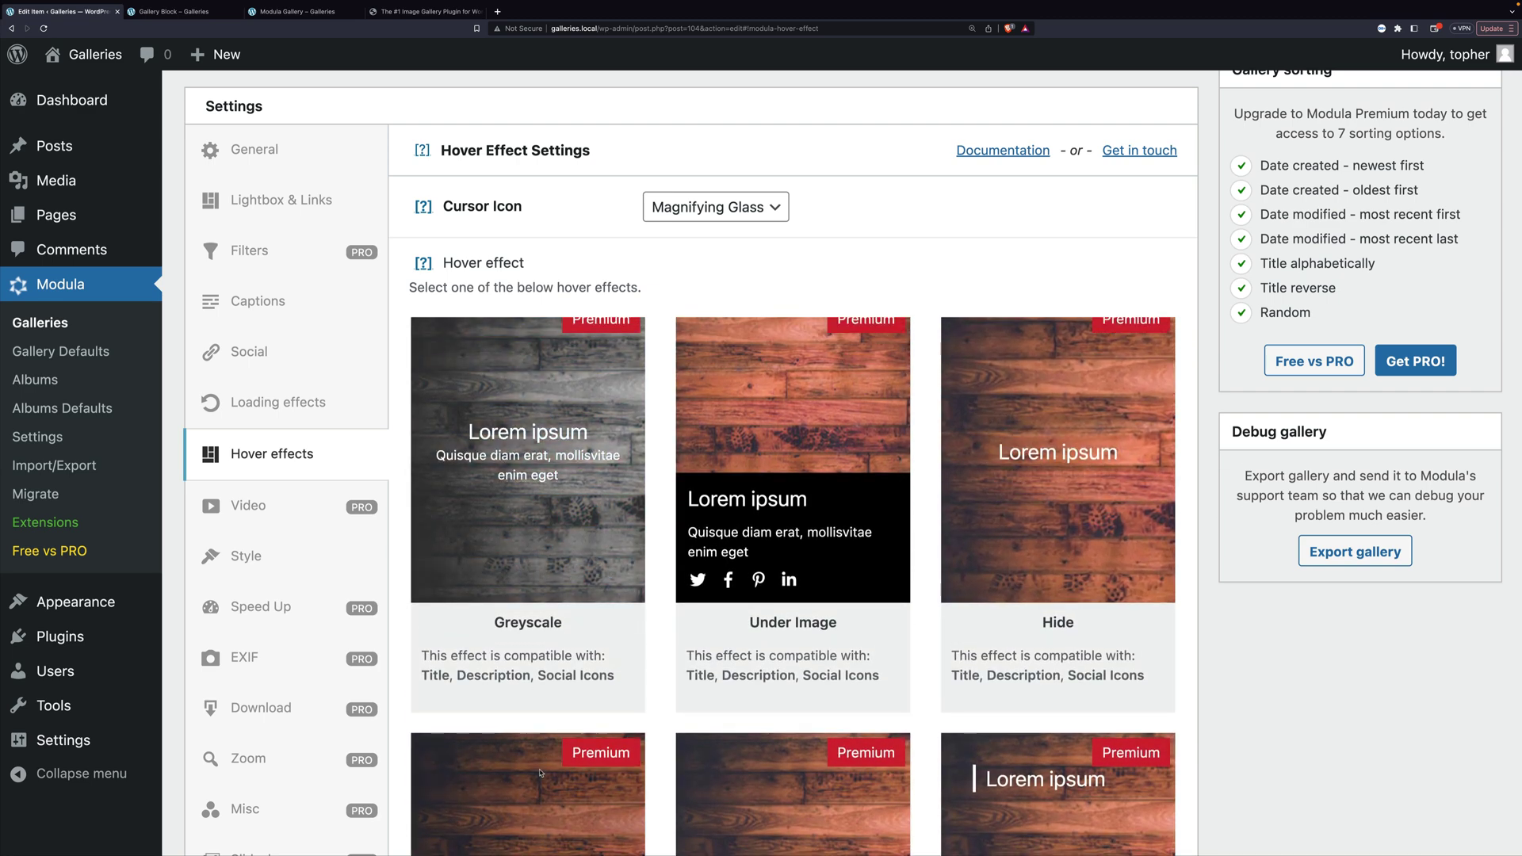
scroll(539, 757, "down", 4)
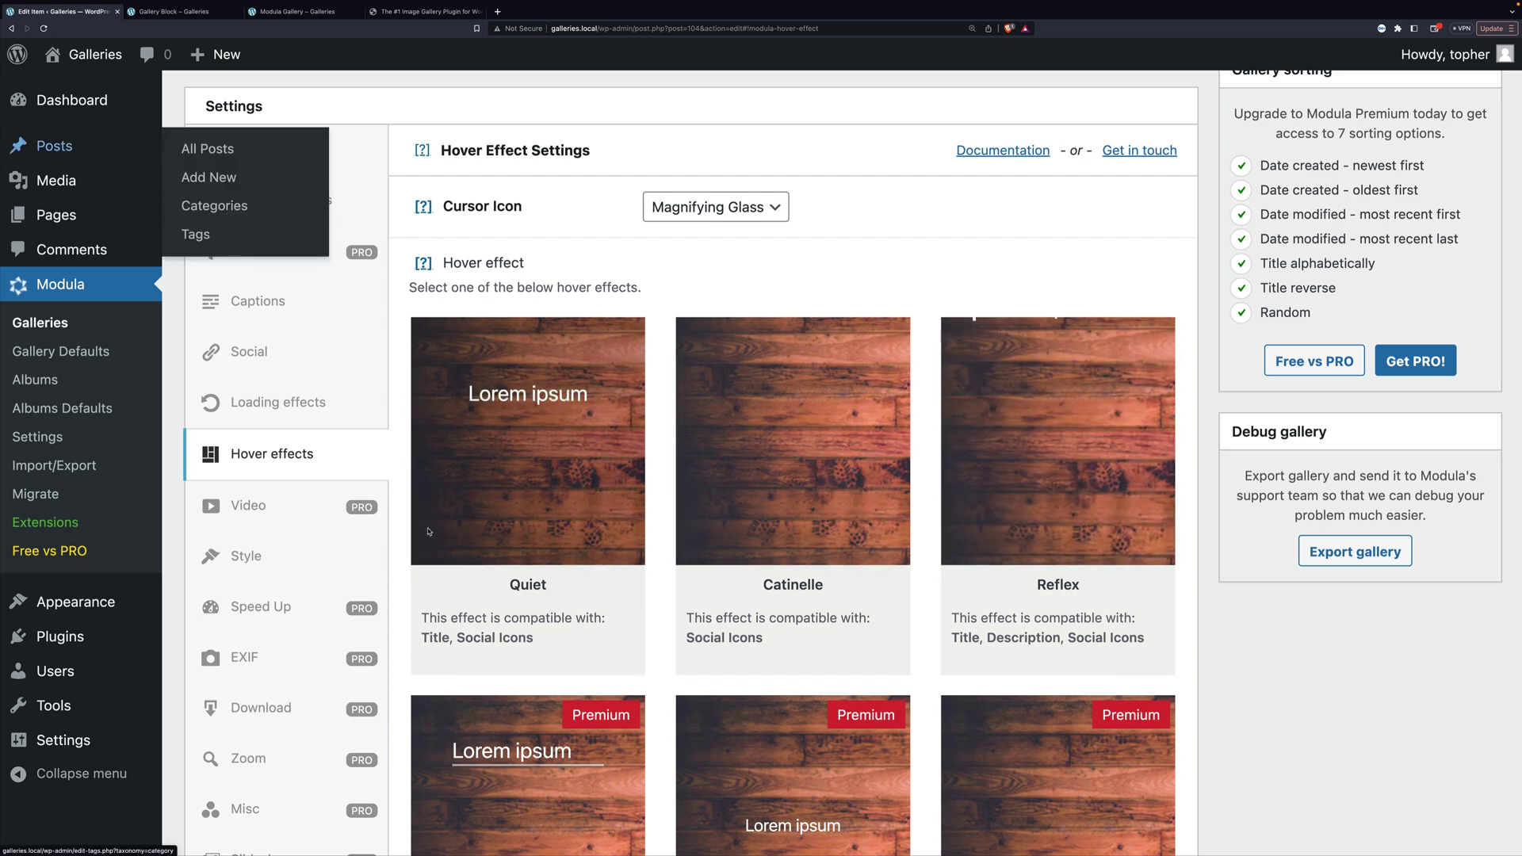
Step: View the Video settings and the border and shadow options in the Style settings
left_click(250, 512)
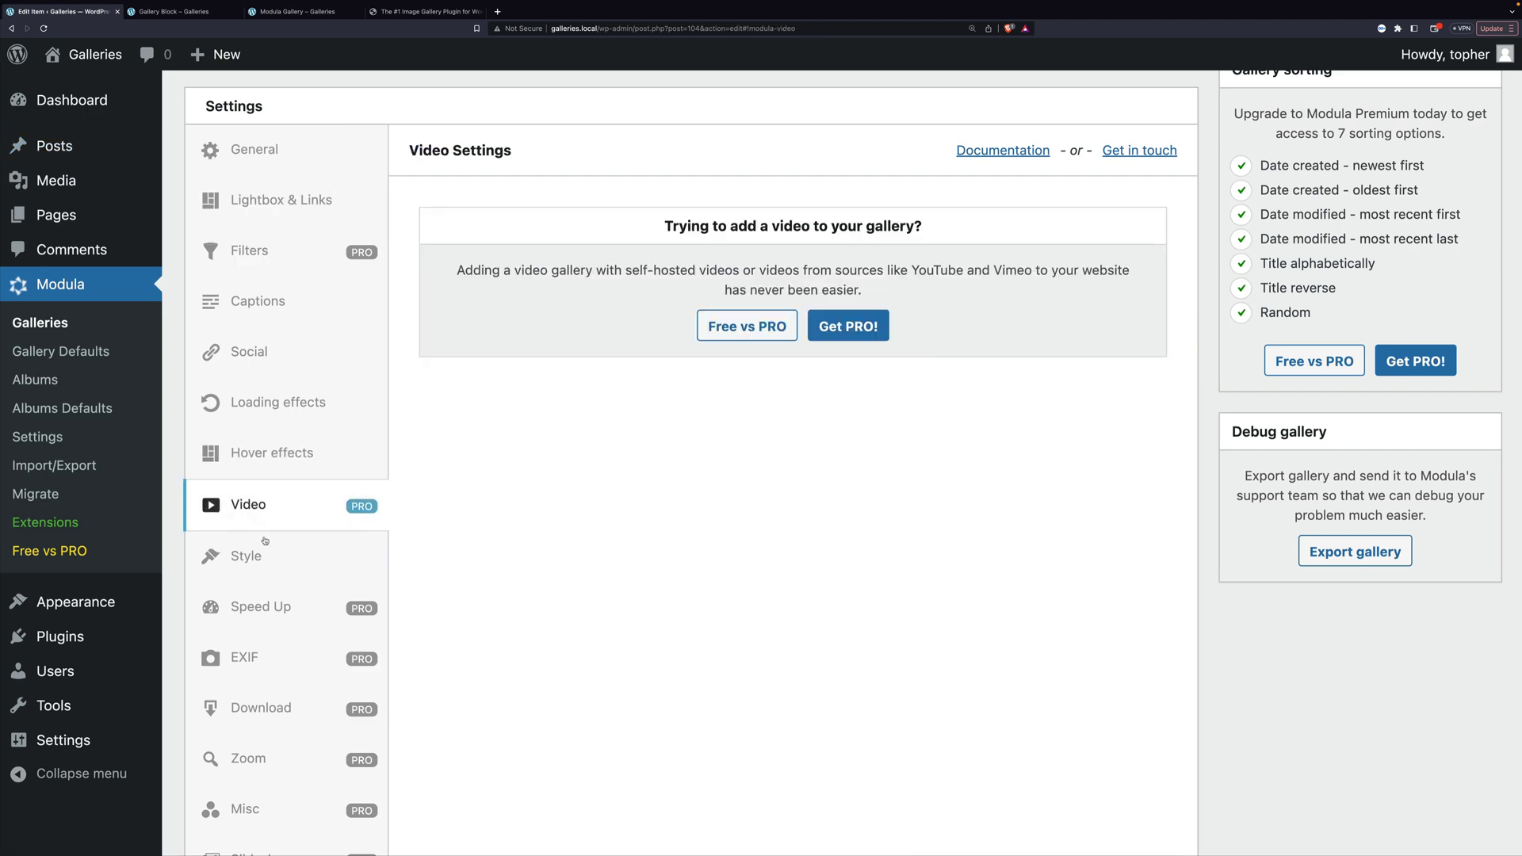
left_click(251, 547)
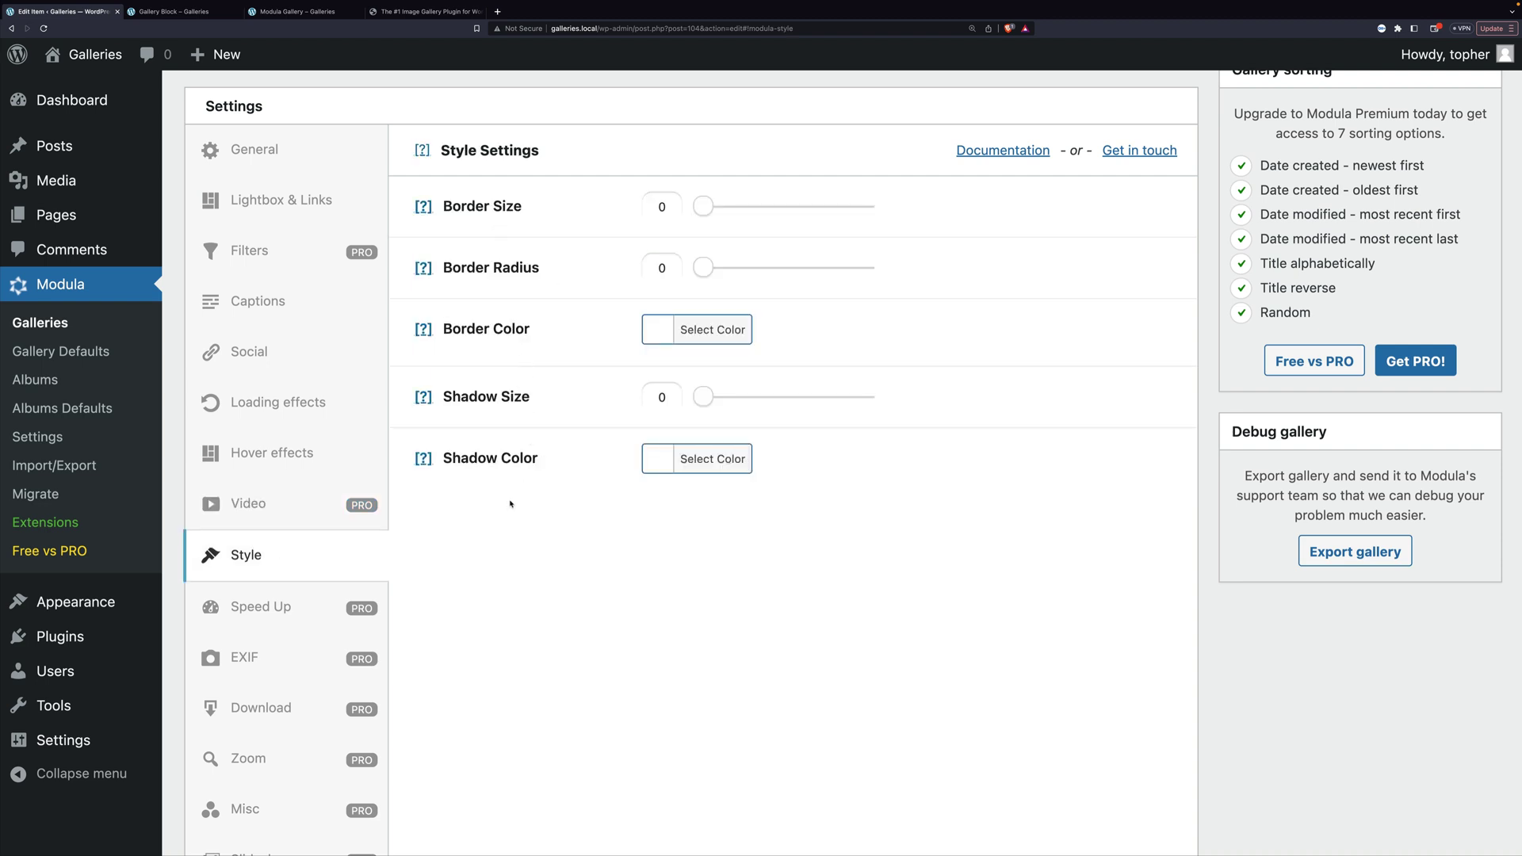
scroll(353, 575, "down", 5)
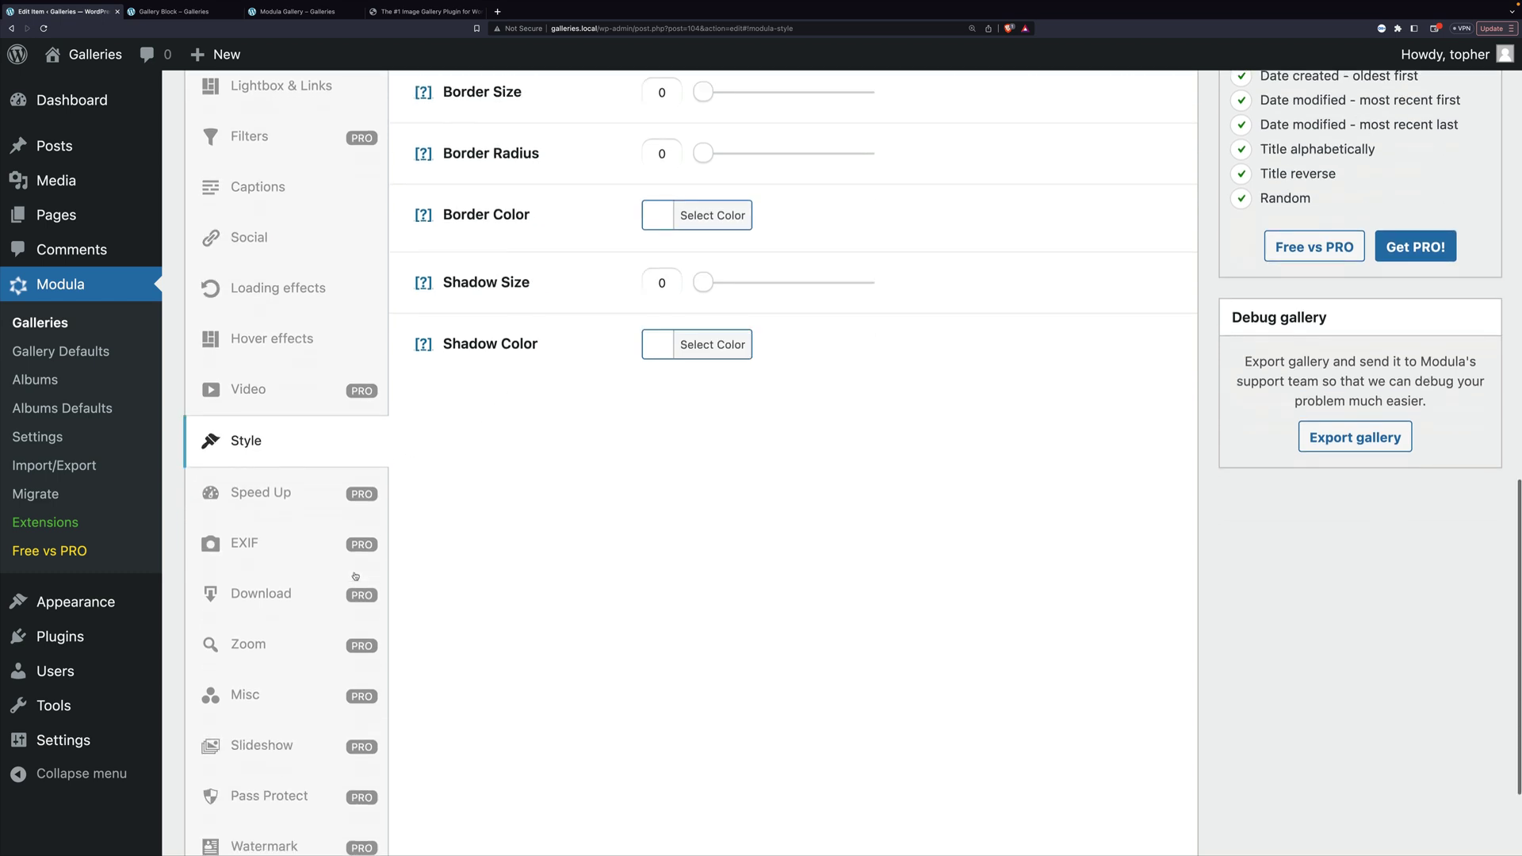
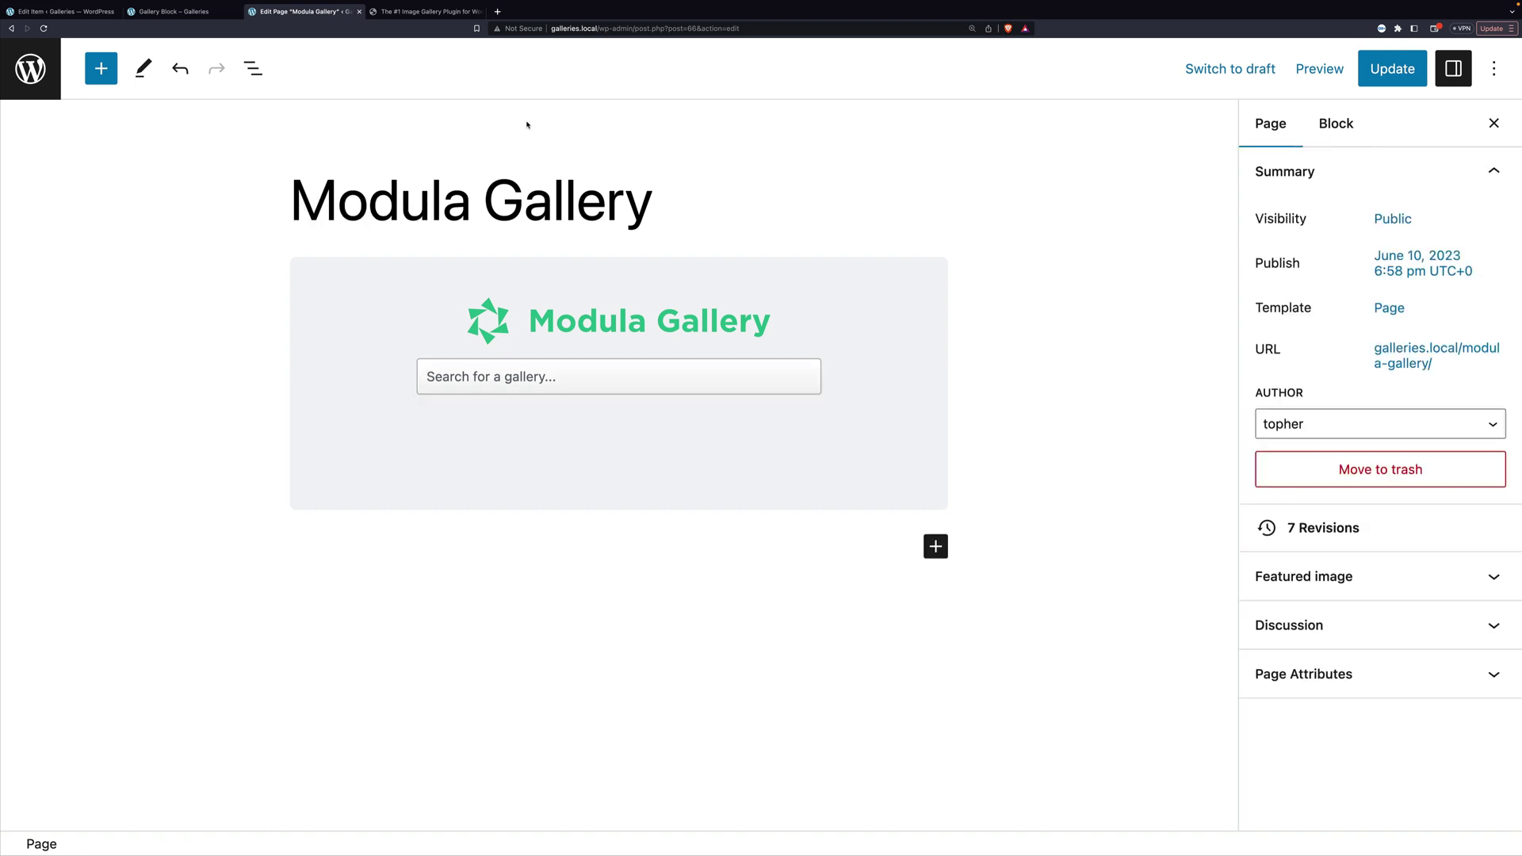
Step: Return to the Modula gallery's edit page, title the gallery "My Gallery" and update it
left_click(175, 11)
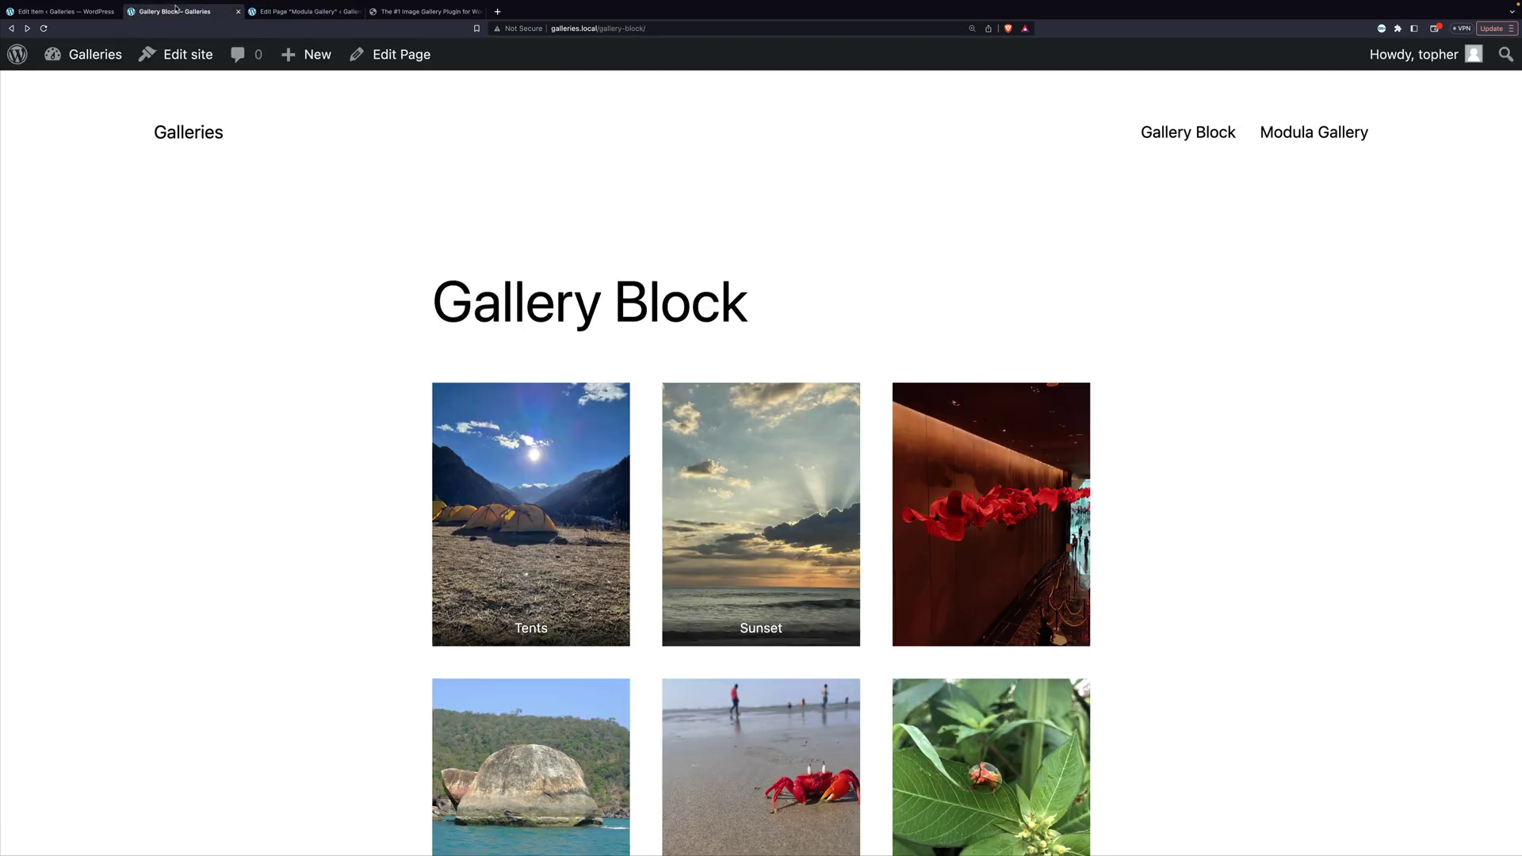
left_click(84, 11)
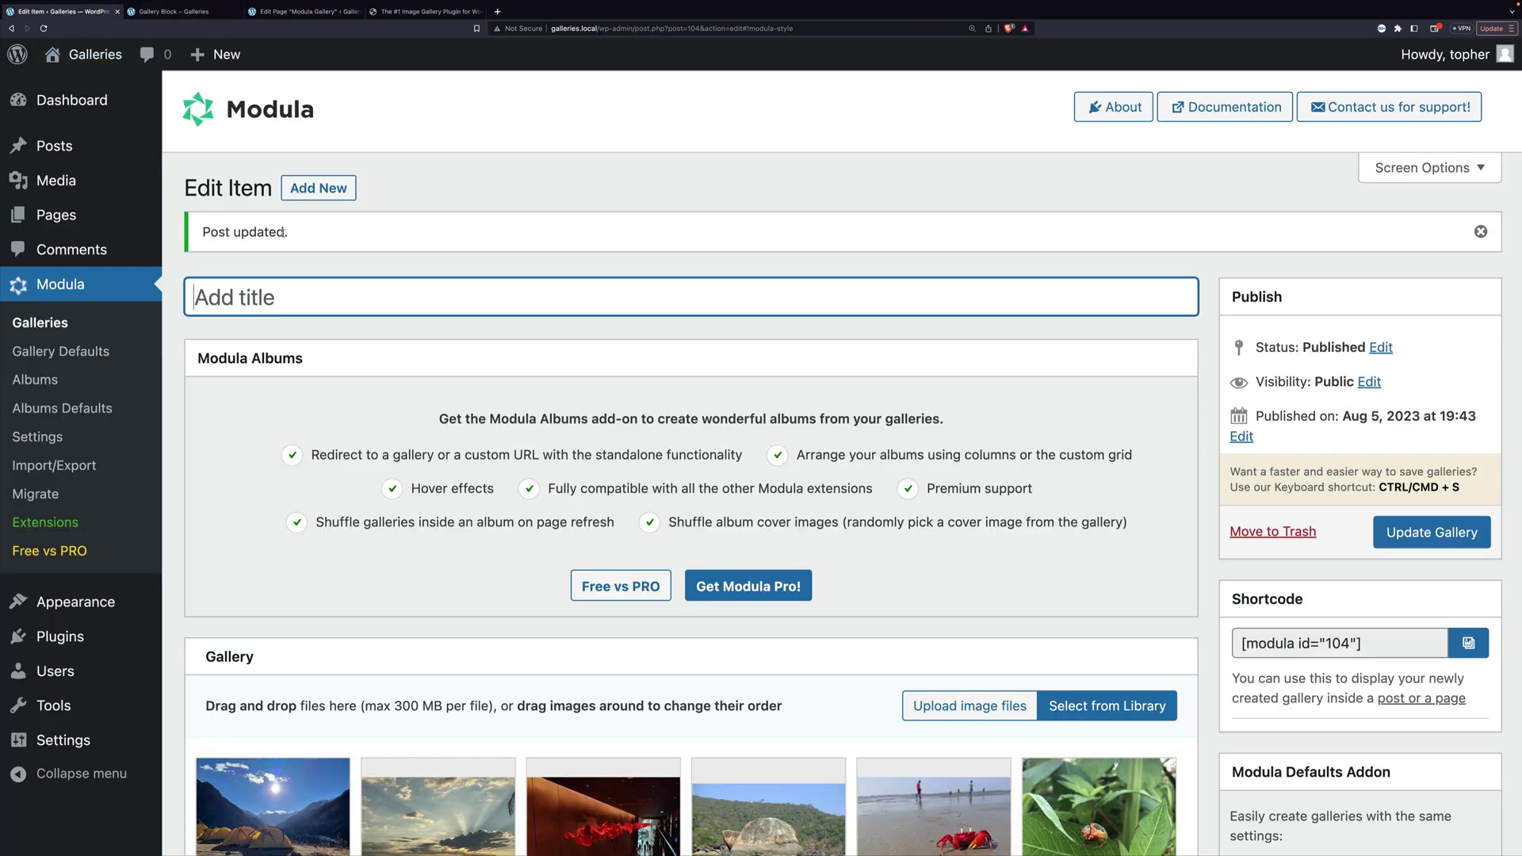
type("My Gallery")
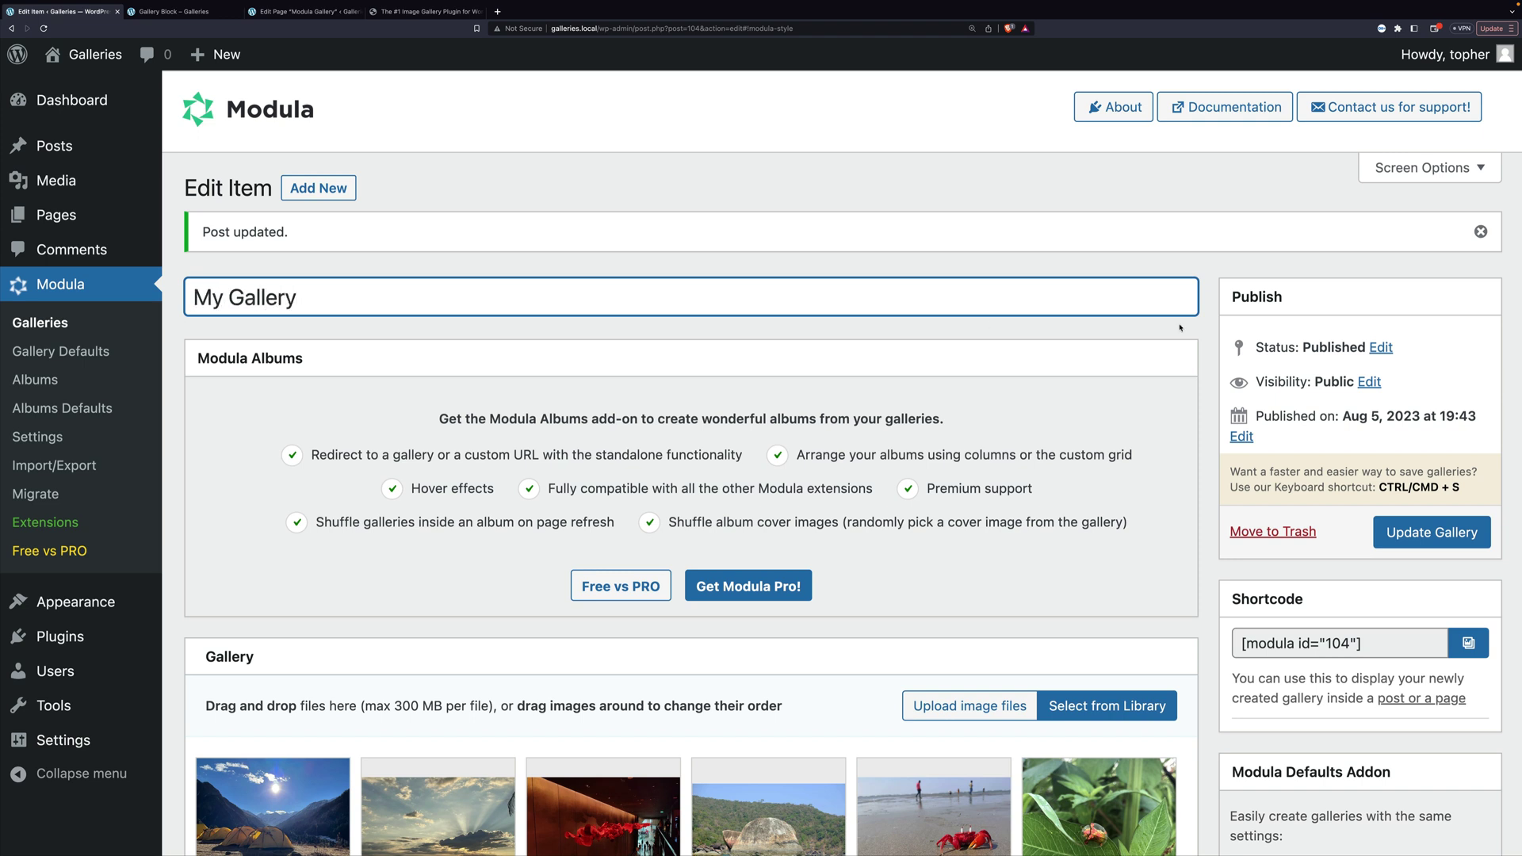
left_click(1383, 530)
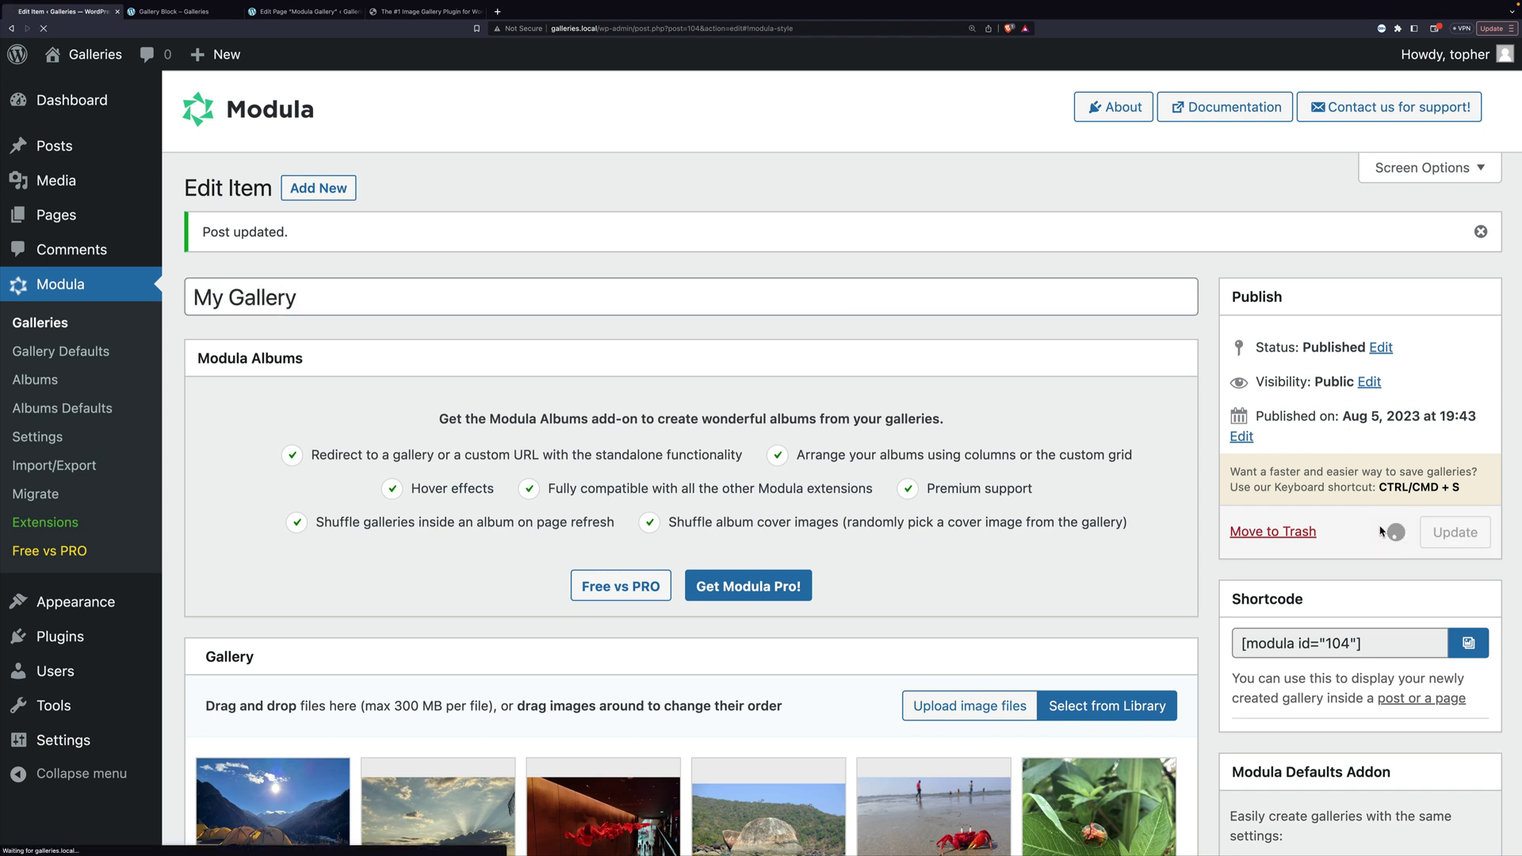
Step: Reload the Modula Gallery page in the editor, discarding unsaved changes, and dismiss the backup notice
left_click(317, 12)
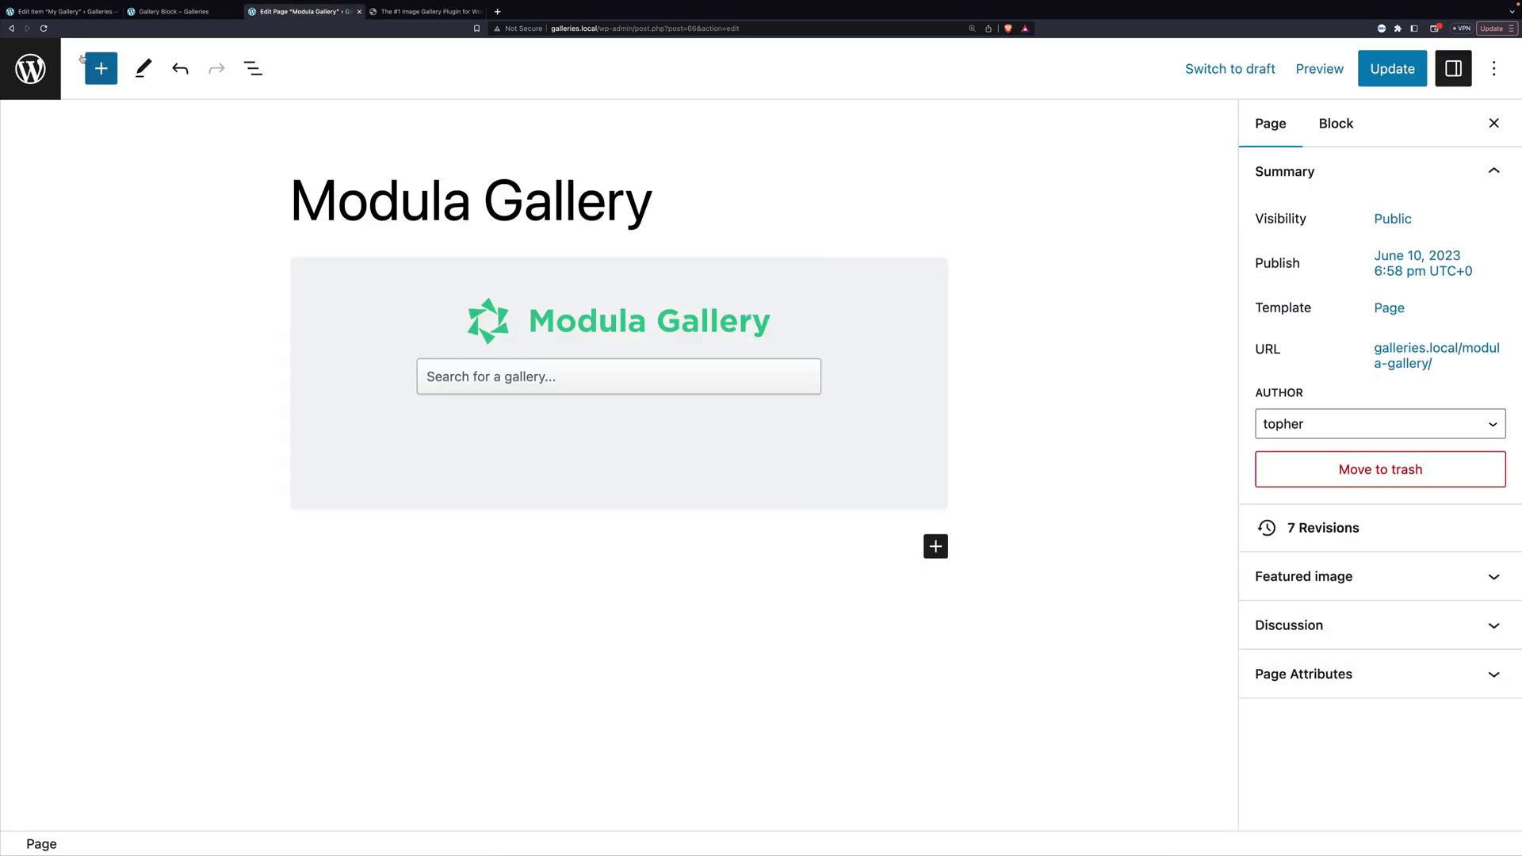
left_click(45, 30)
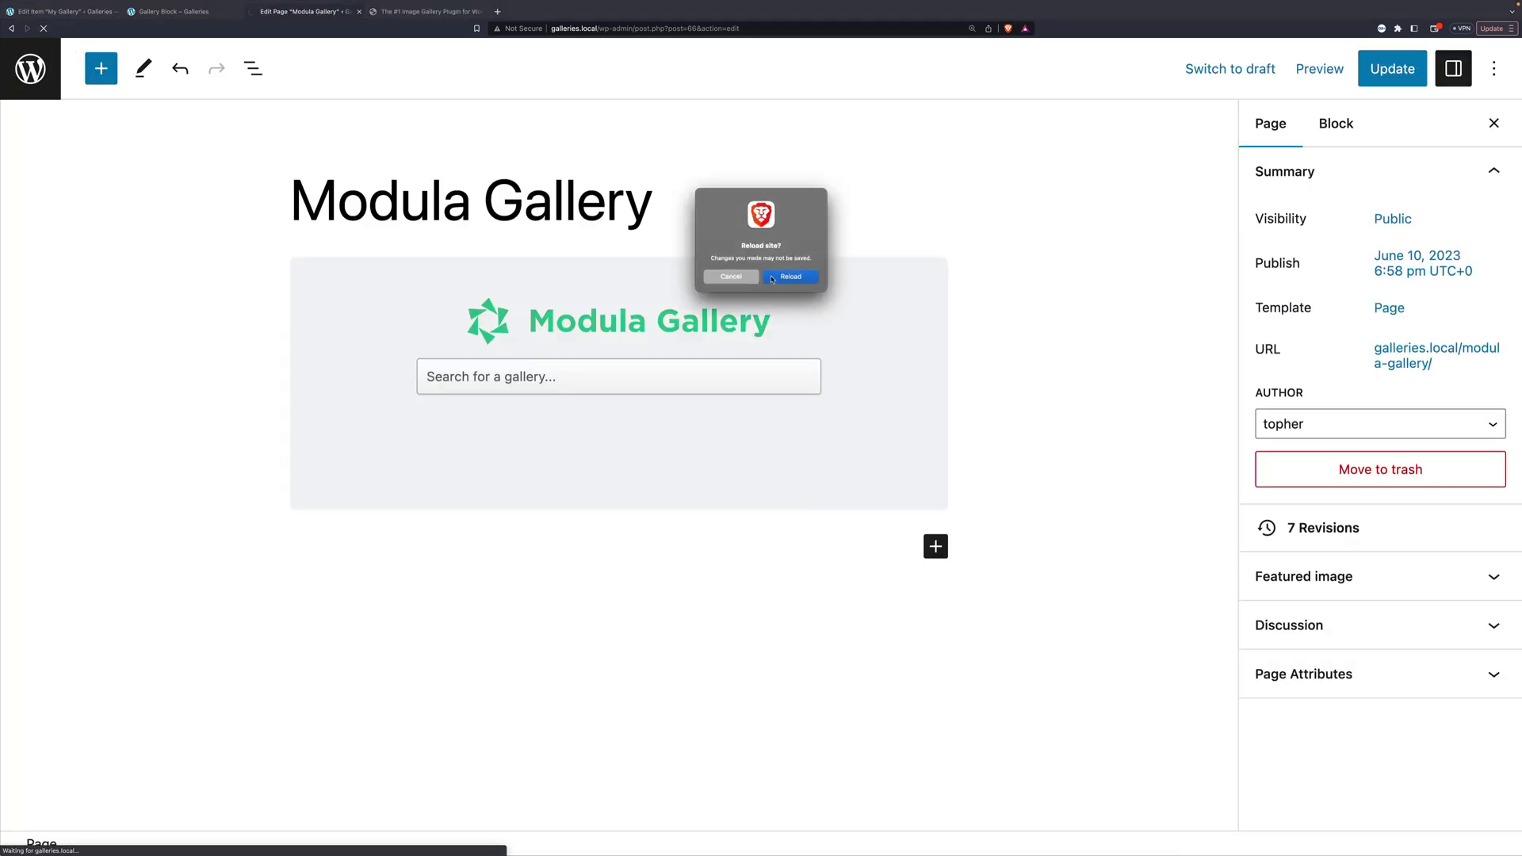
left_click(772, 278)
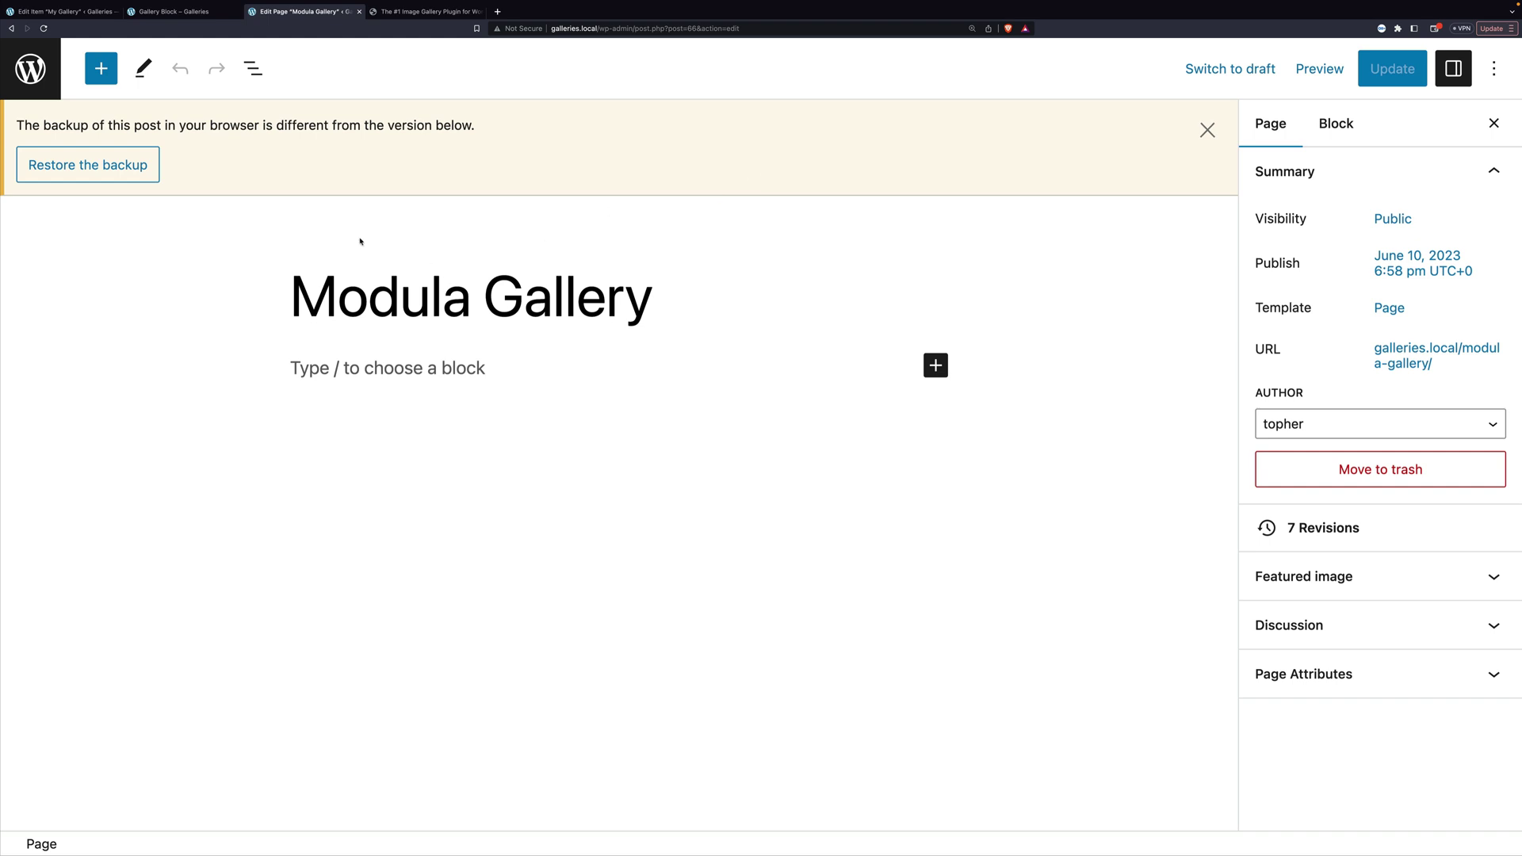
left_click(1208, 131)
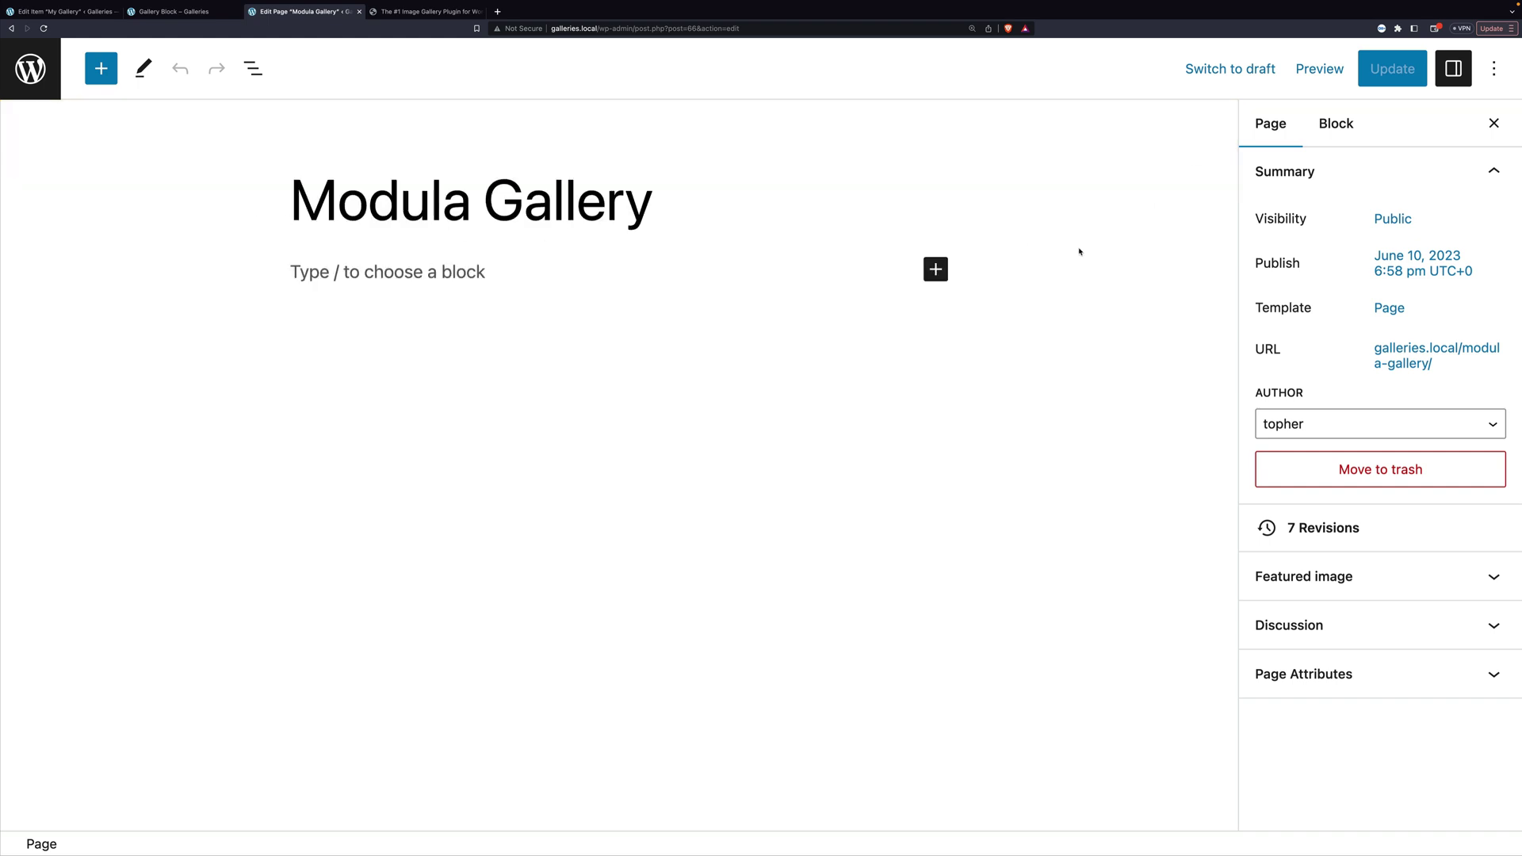
Step: Insert a Modula Gallery block below the Modula Gallery page title
left_click(430, 273)
type("/mod")
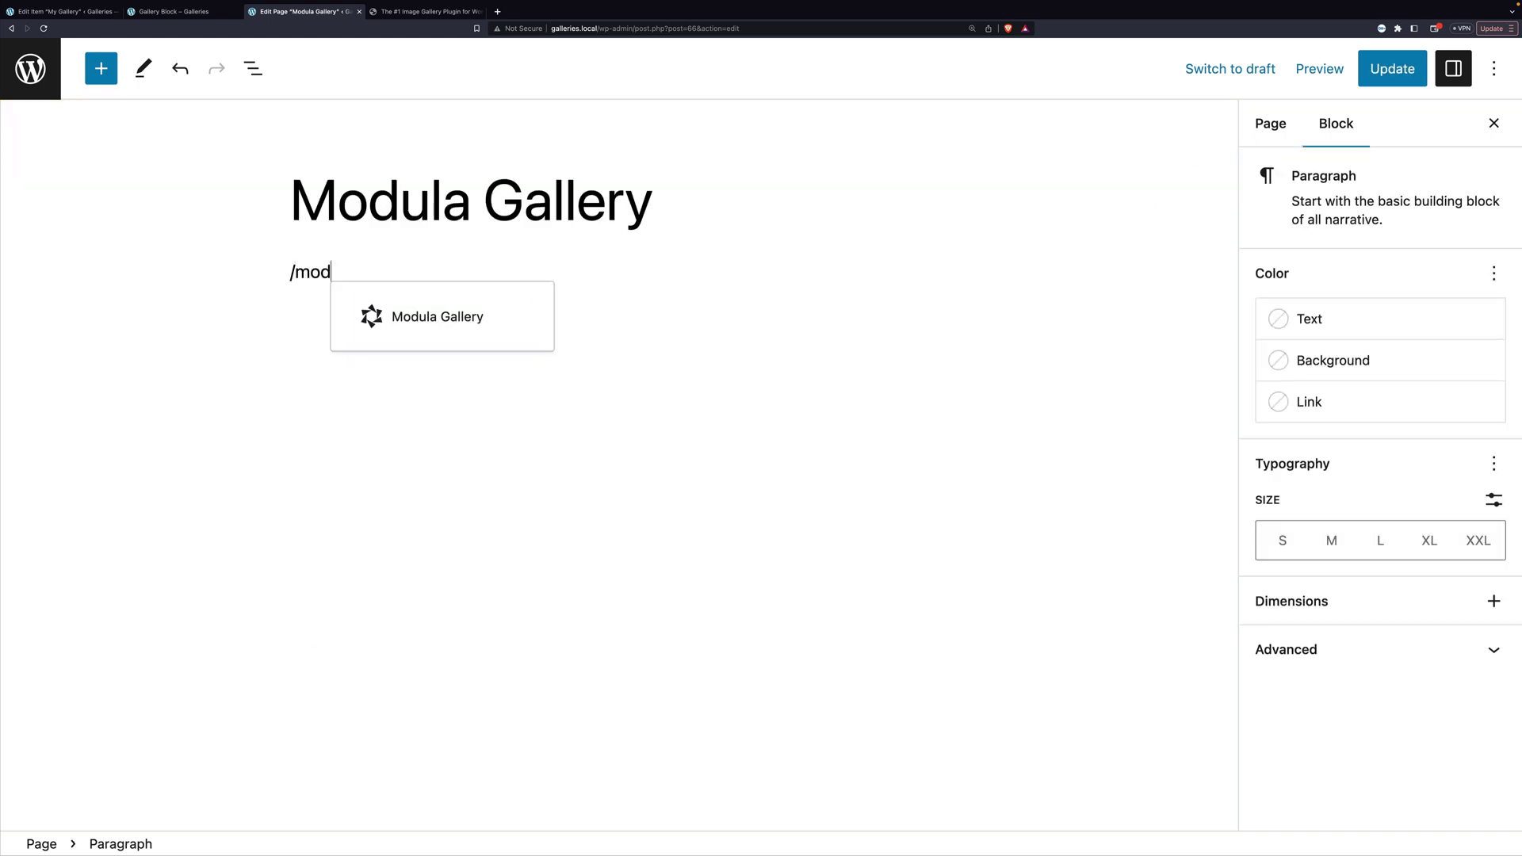
left_click(496, 318)
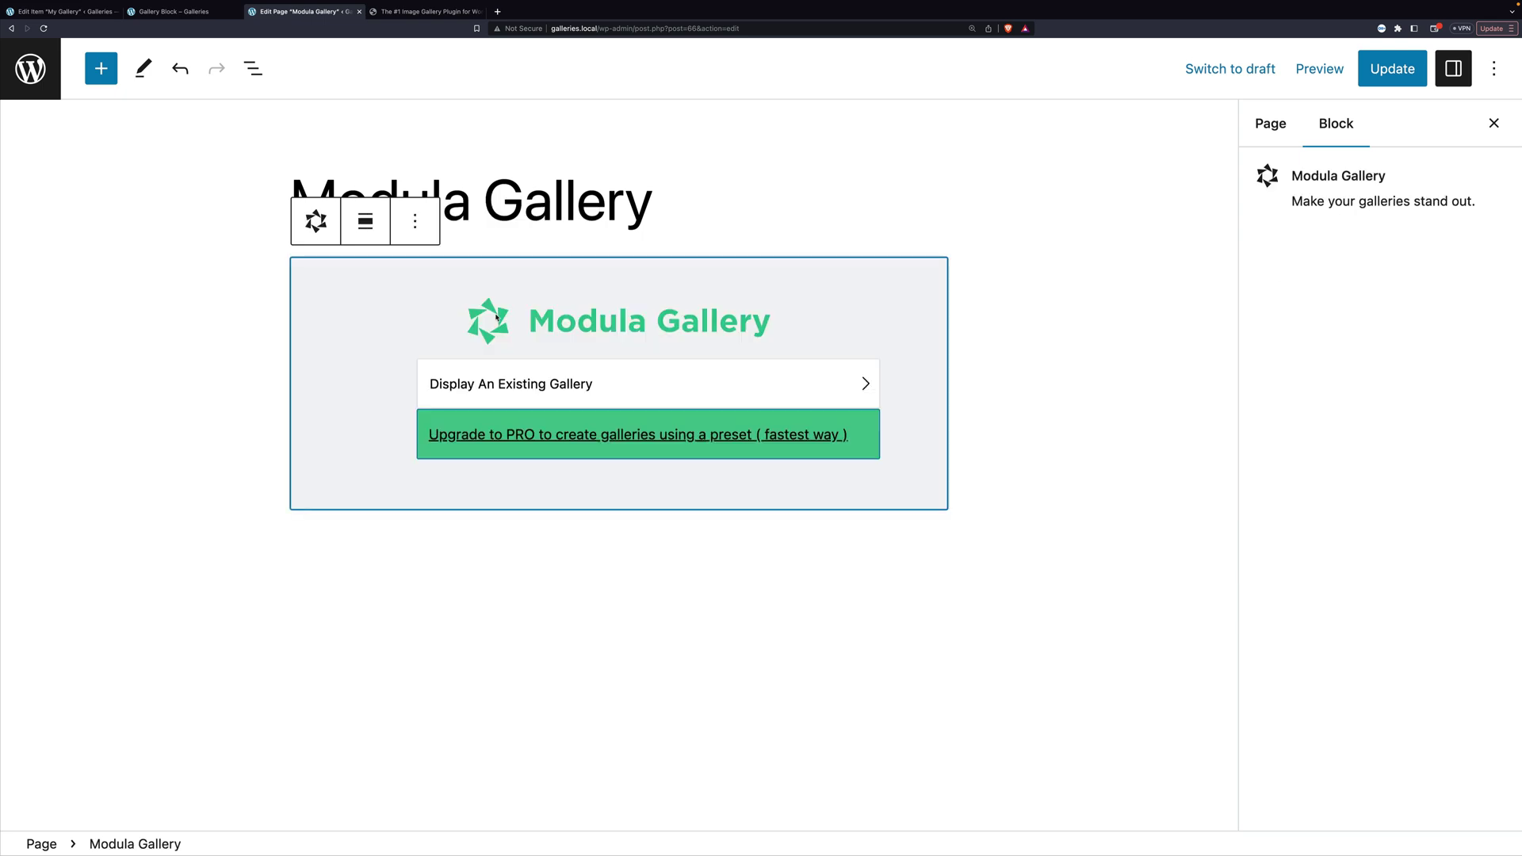
Step: Display the existing gallery "My Gallery" in the Modula Gallery block, look over its images and update the page
left_click(660, 391)
left_click(568, 385)
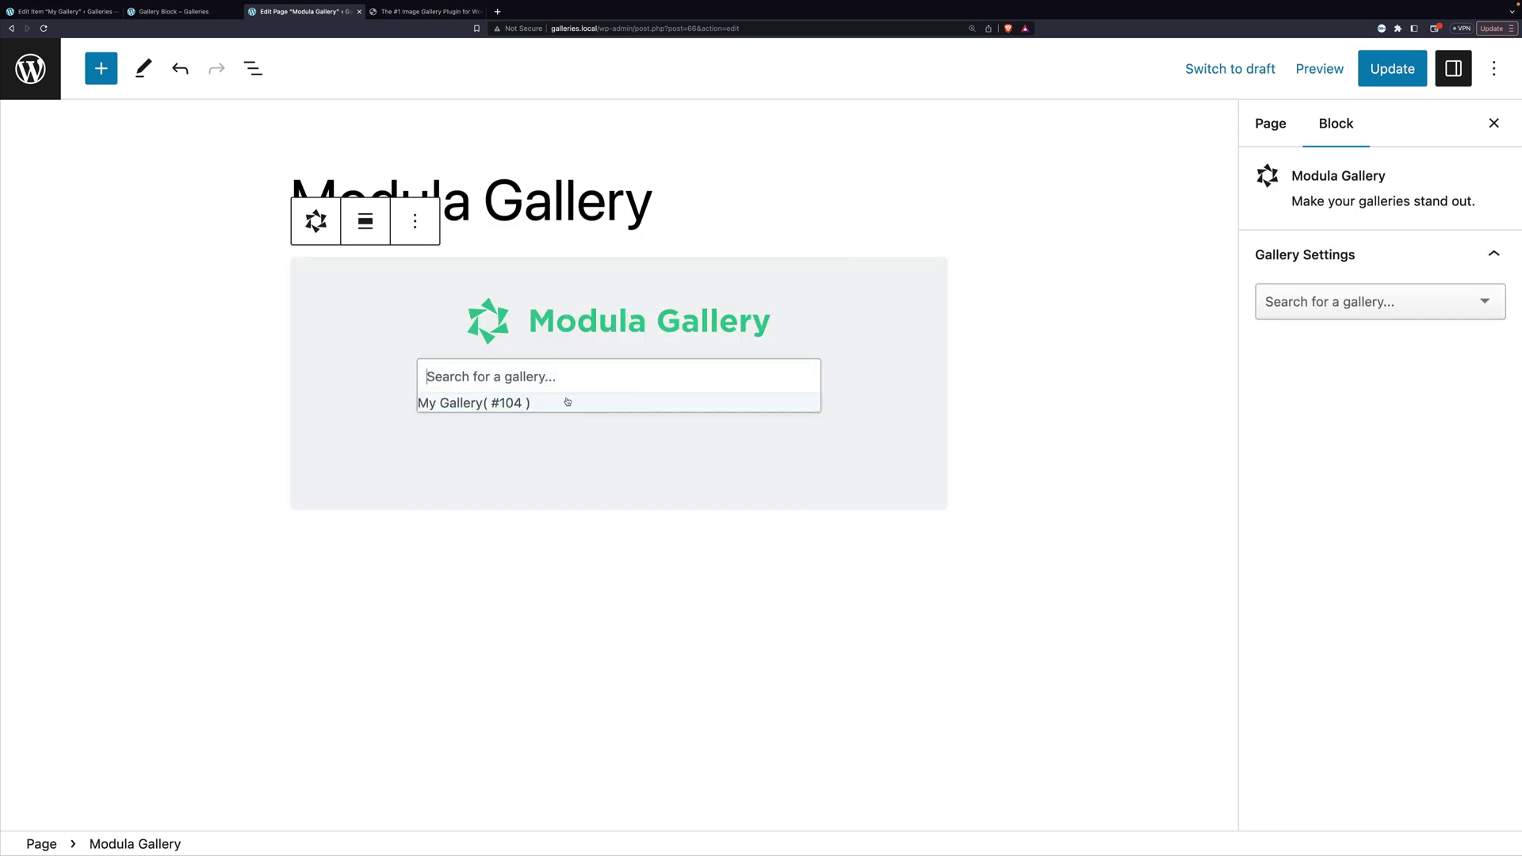
left_click(503, 403)
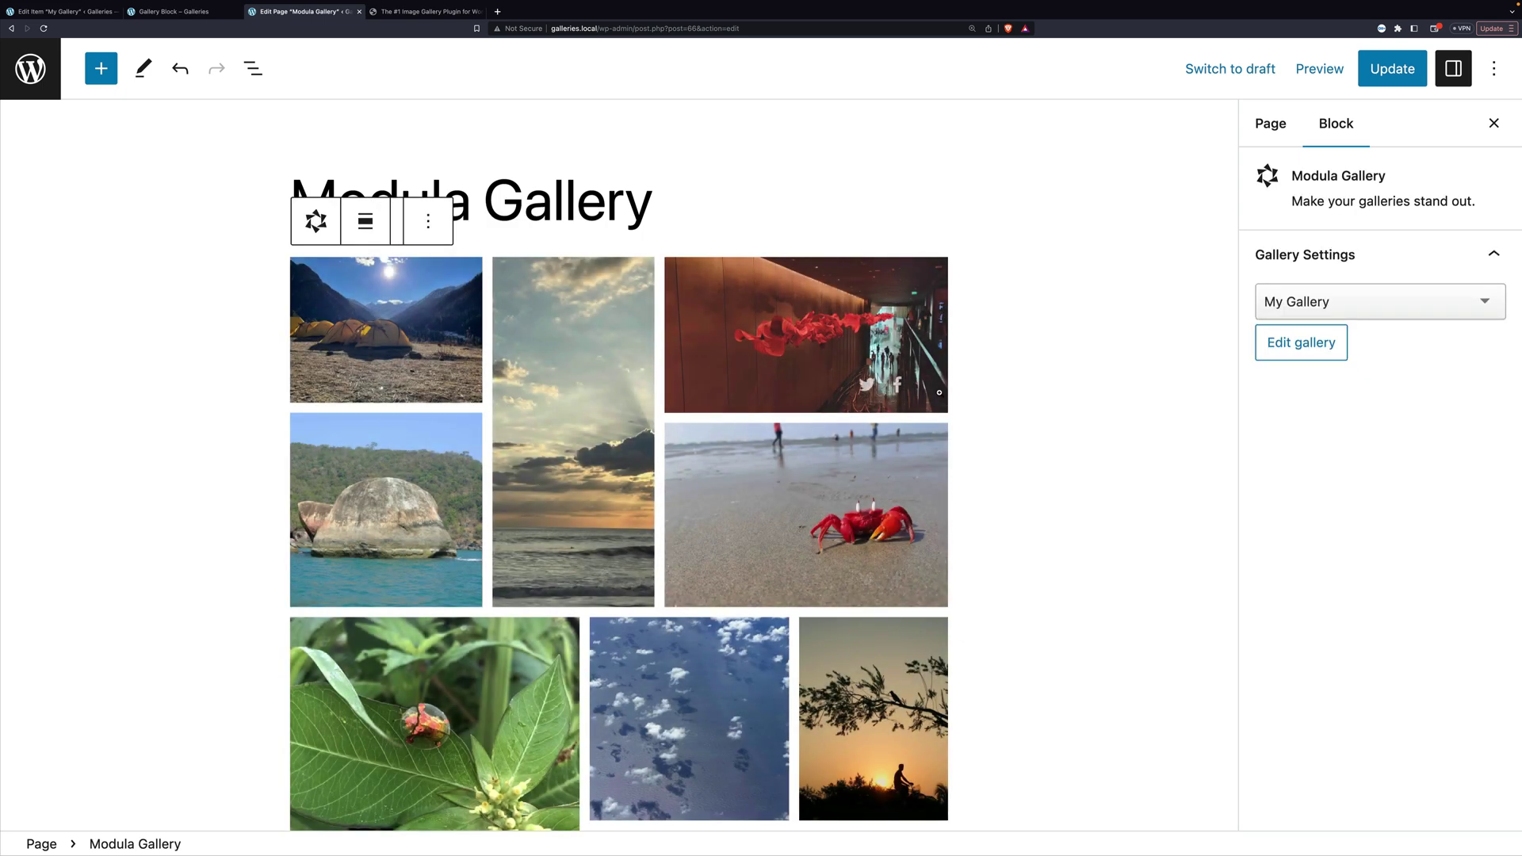
scroll(992, 398, "down", 3)
scroll(992, 399, "down", 2)
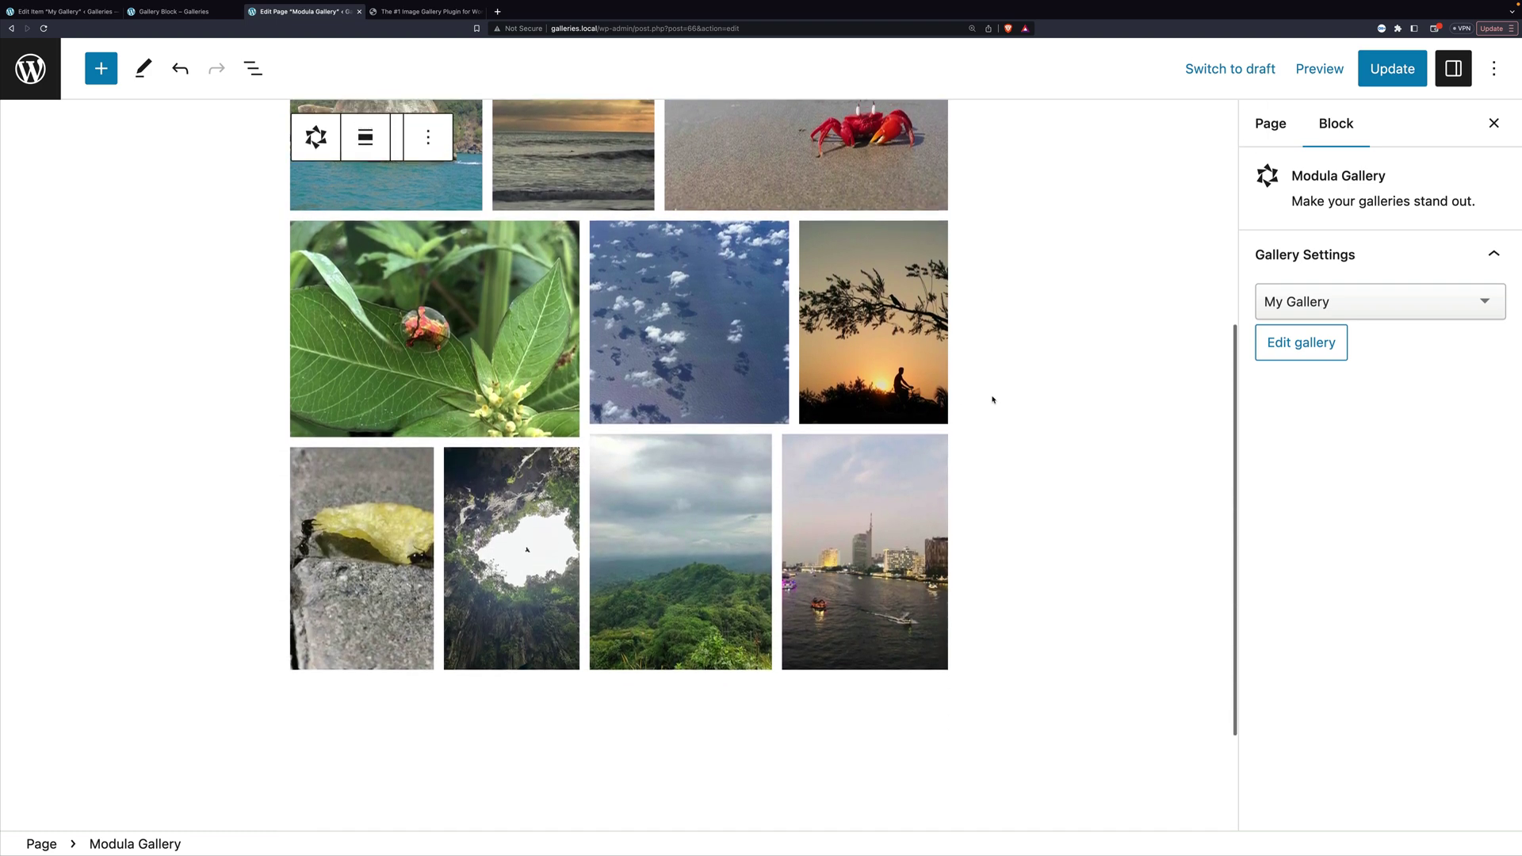
scroll(992, 400, "up", 3)
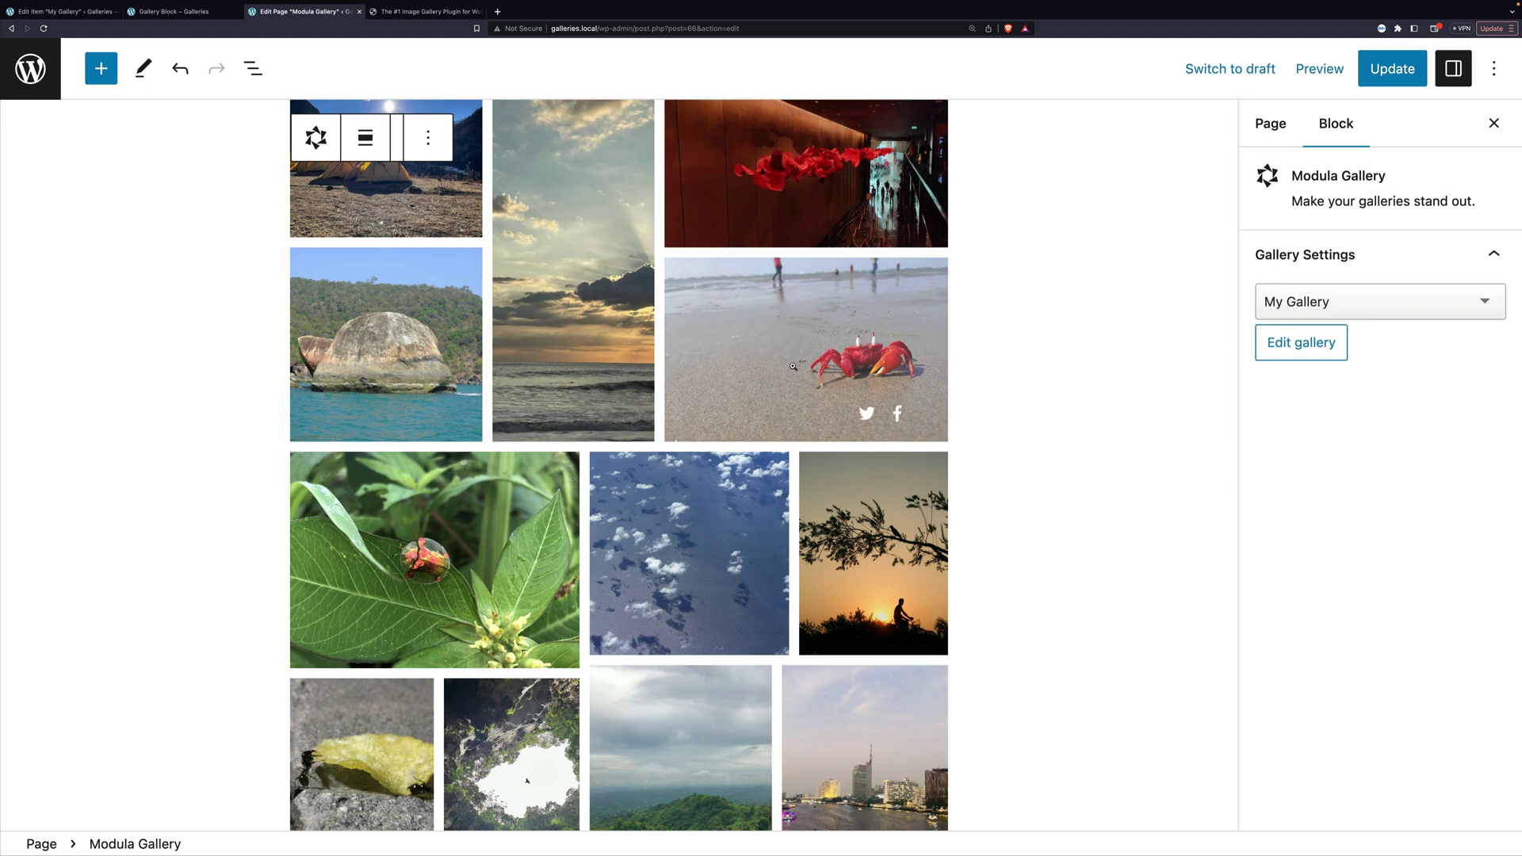
scroll(793, 322, "up", 3)
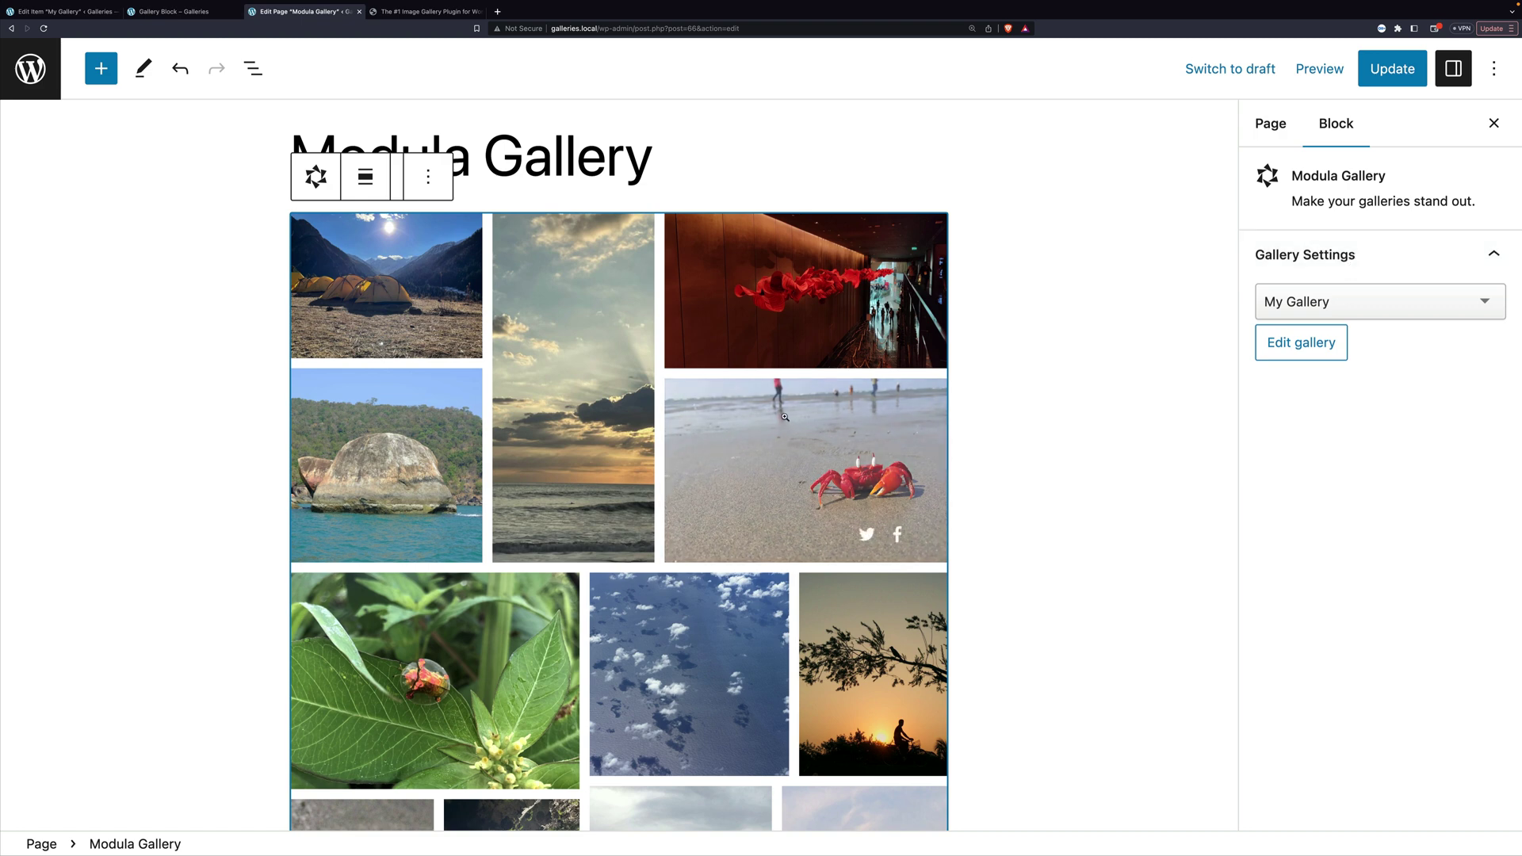
key("ctrl+s")
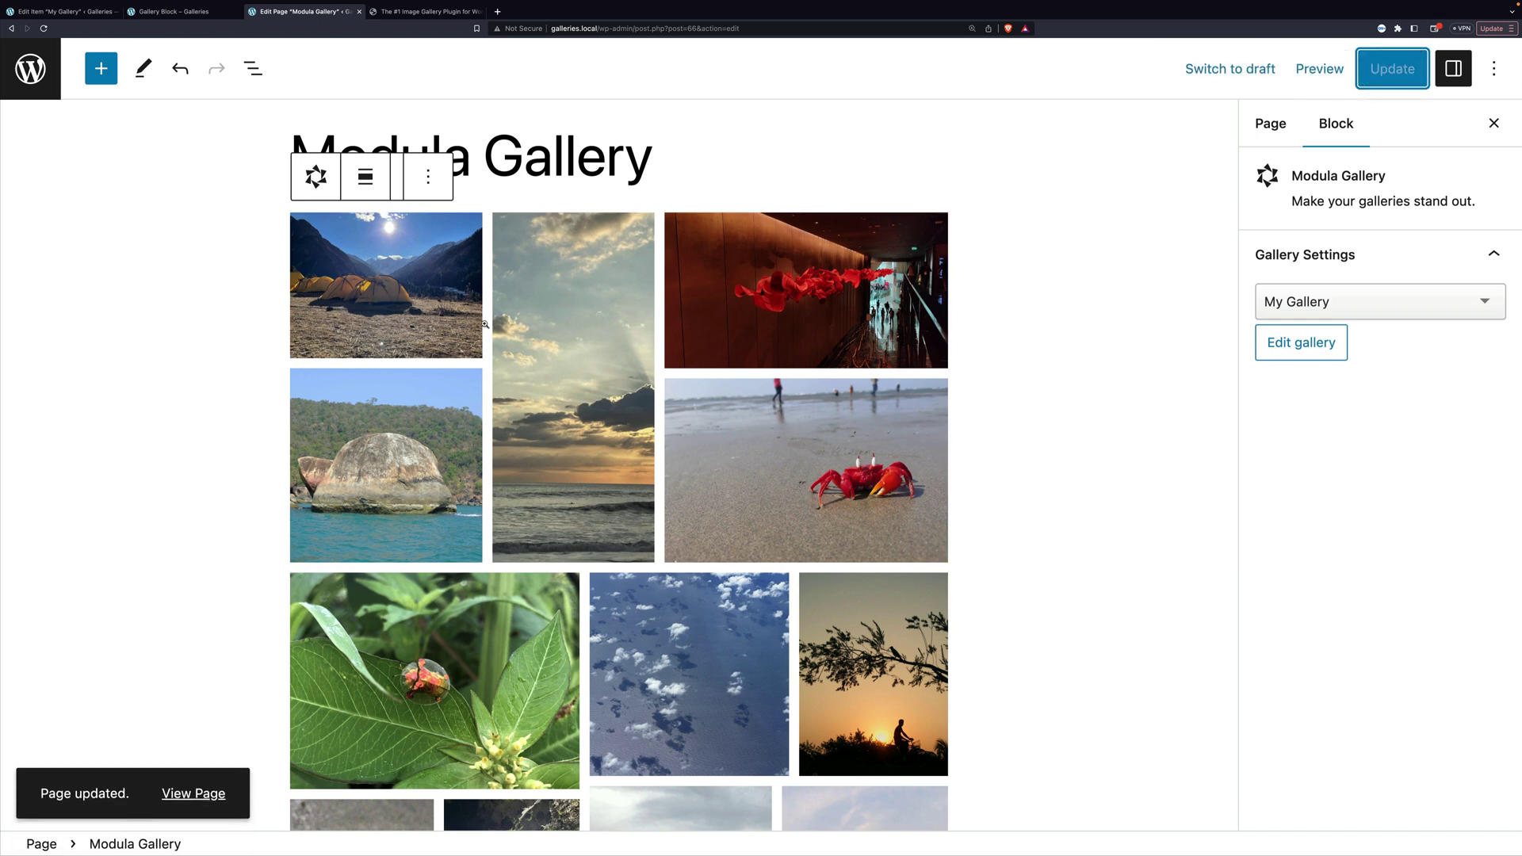
Step: Open the published Modula Gallery page in a new tab and view the gallery grid
left_click(193, 793, "super")
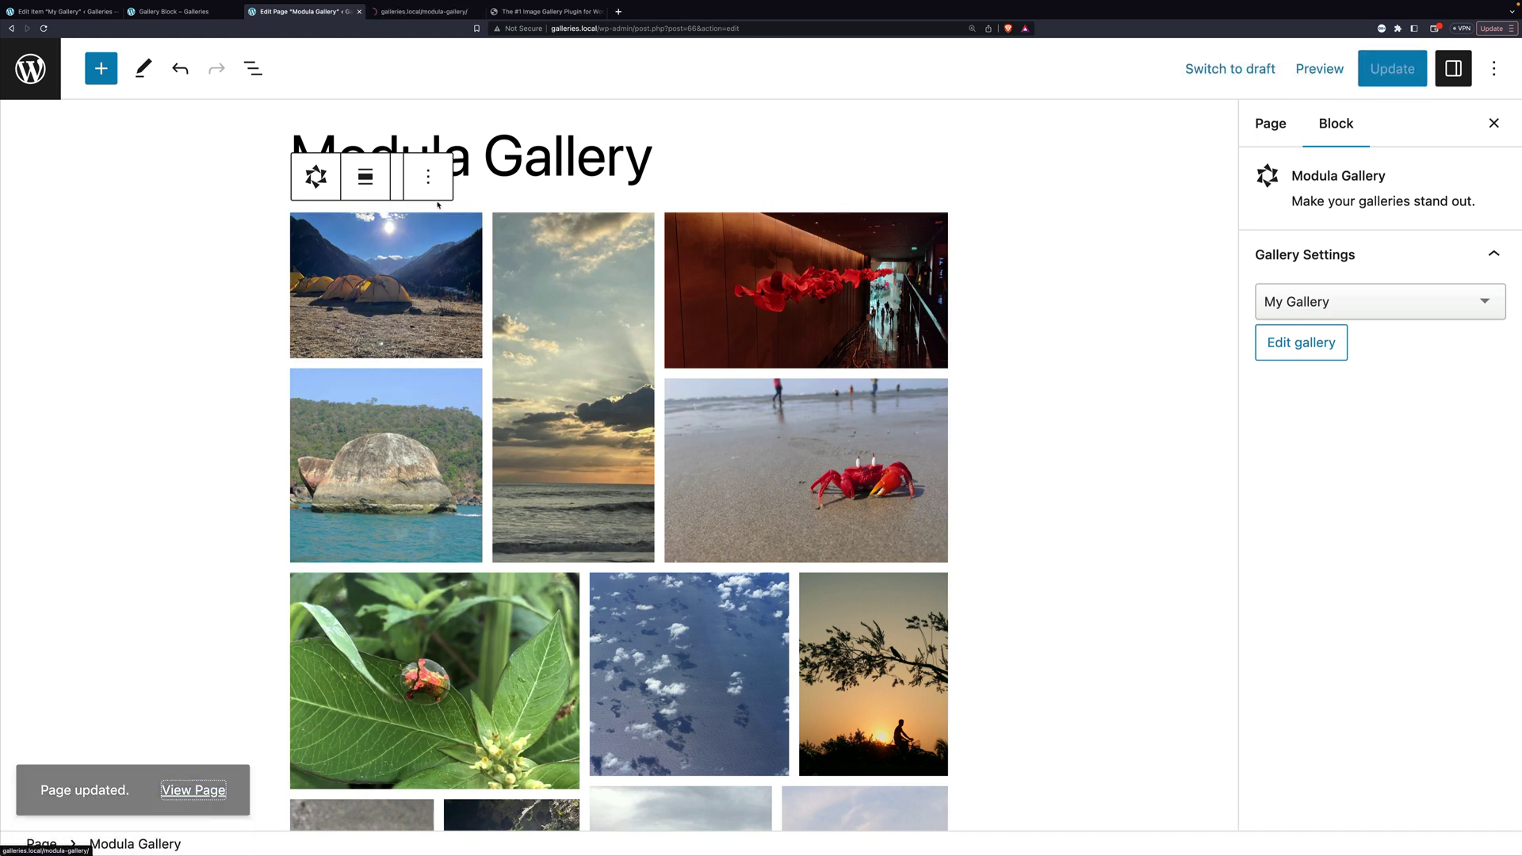
key("ctrl+Tab")
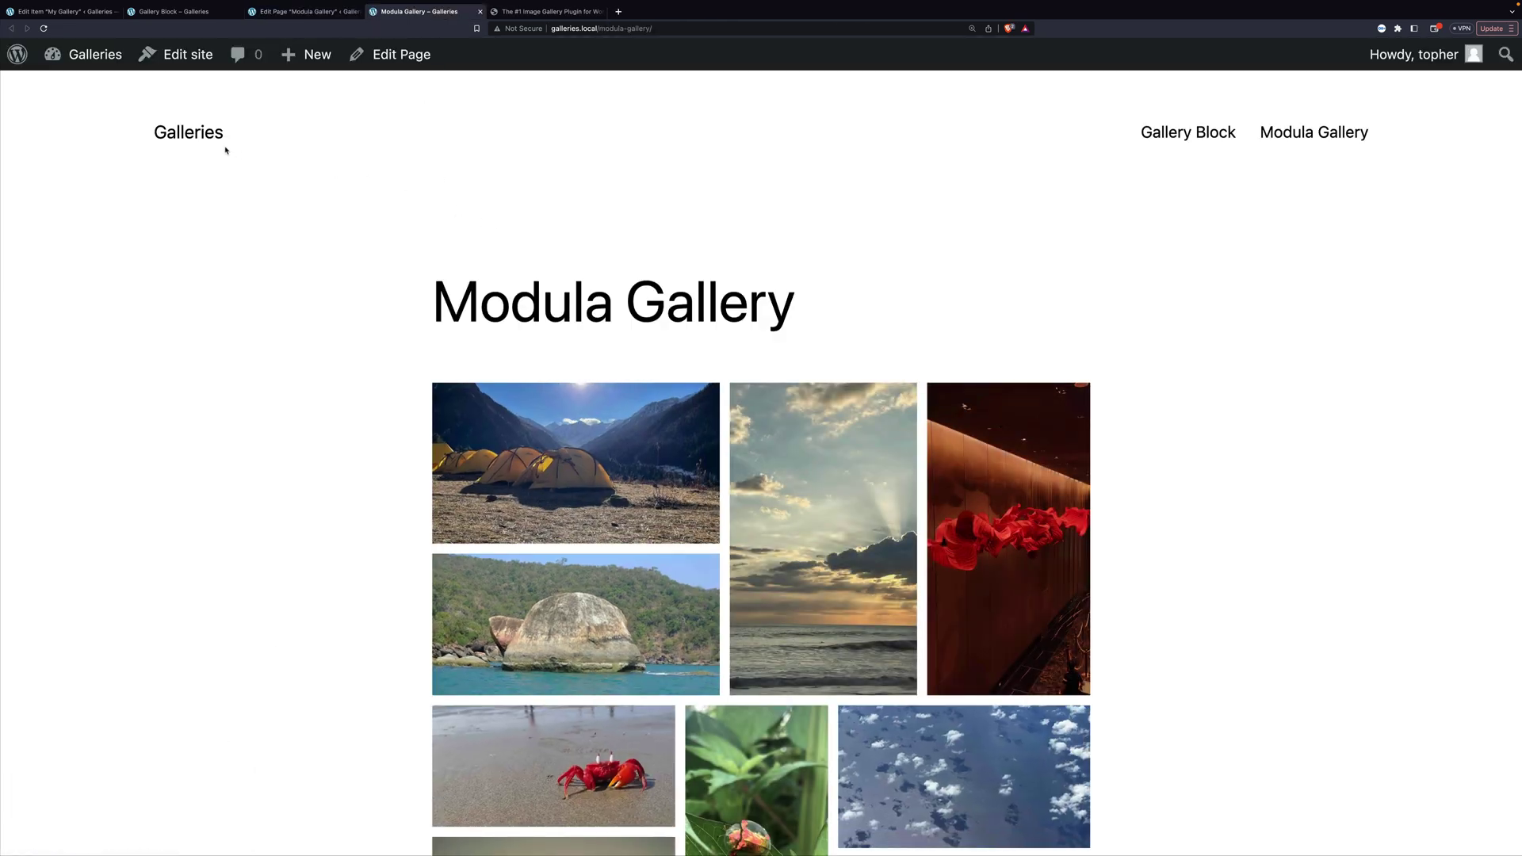
scroll(869, 242, "down", 3)
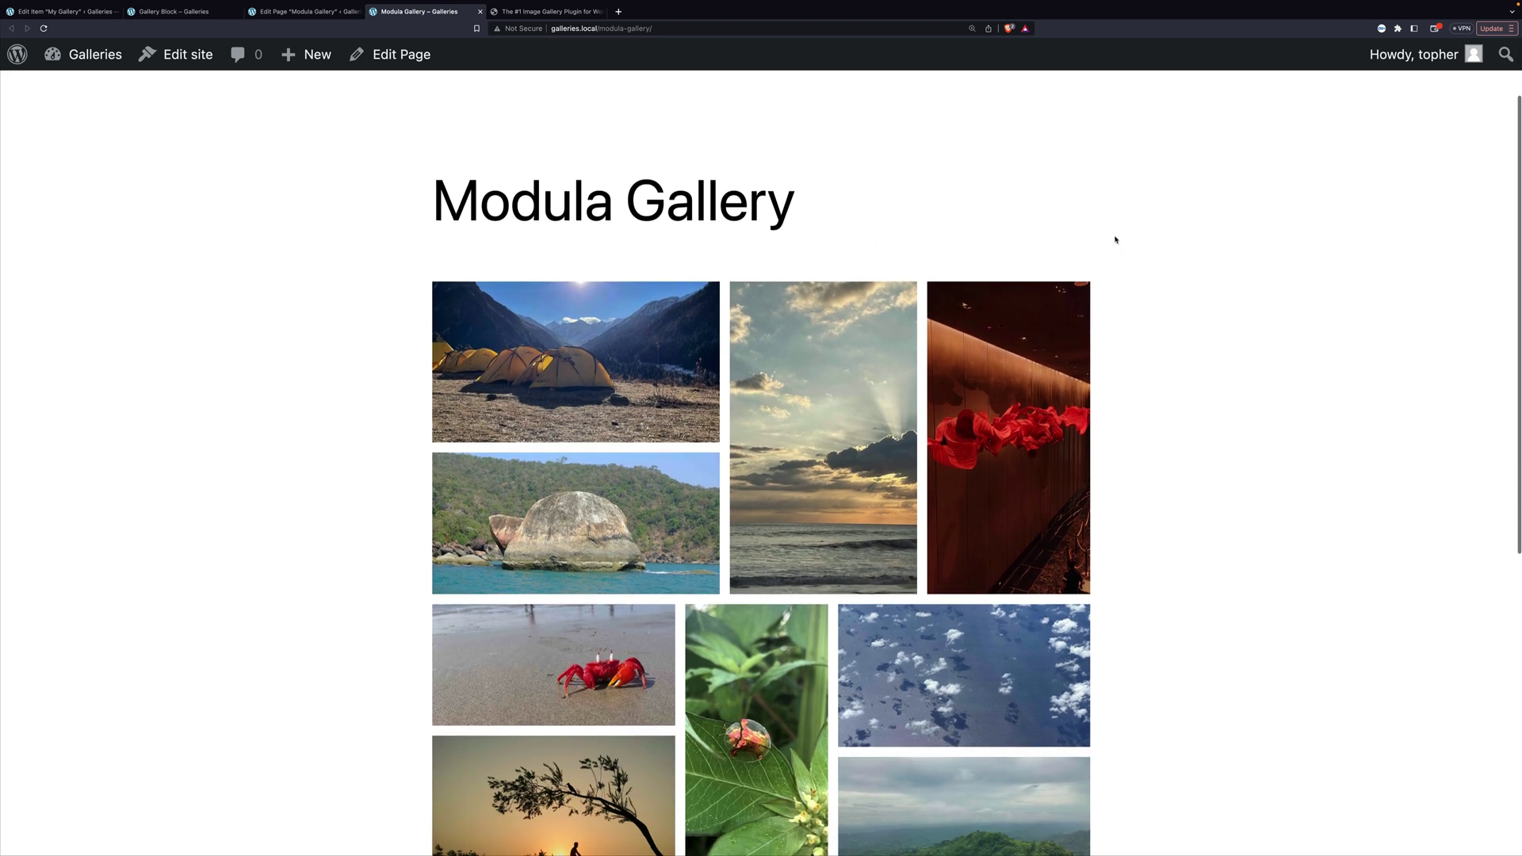
Step: Open the tents photo in the lightbox, advance to the tenth image, close it and look over the gallery grid
left_click(584, 371)
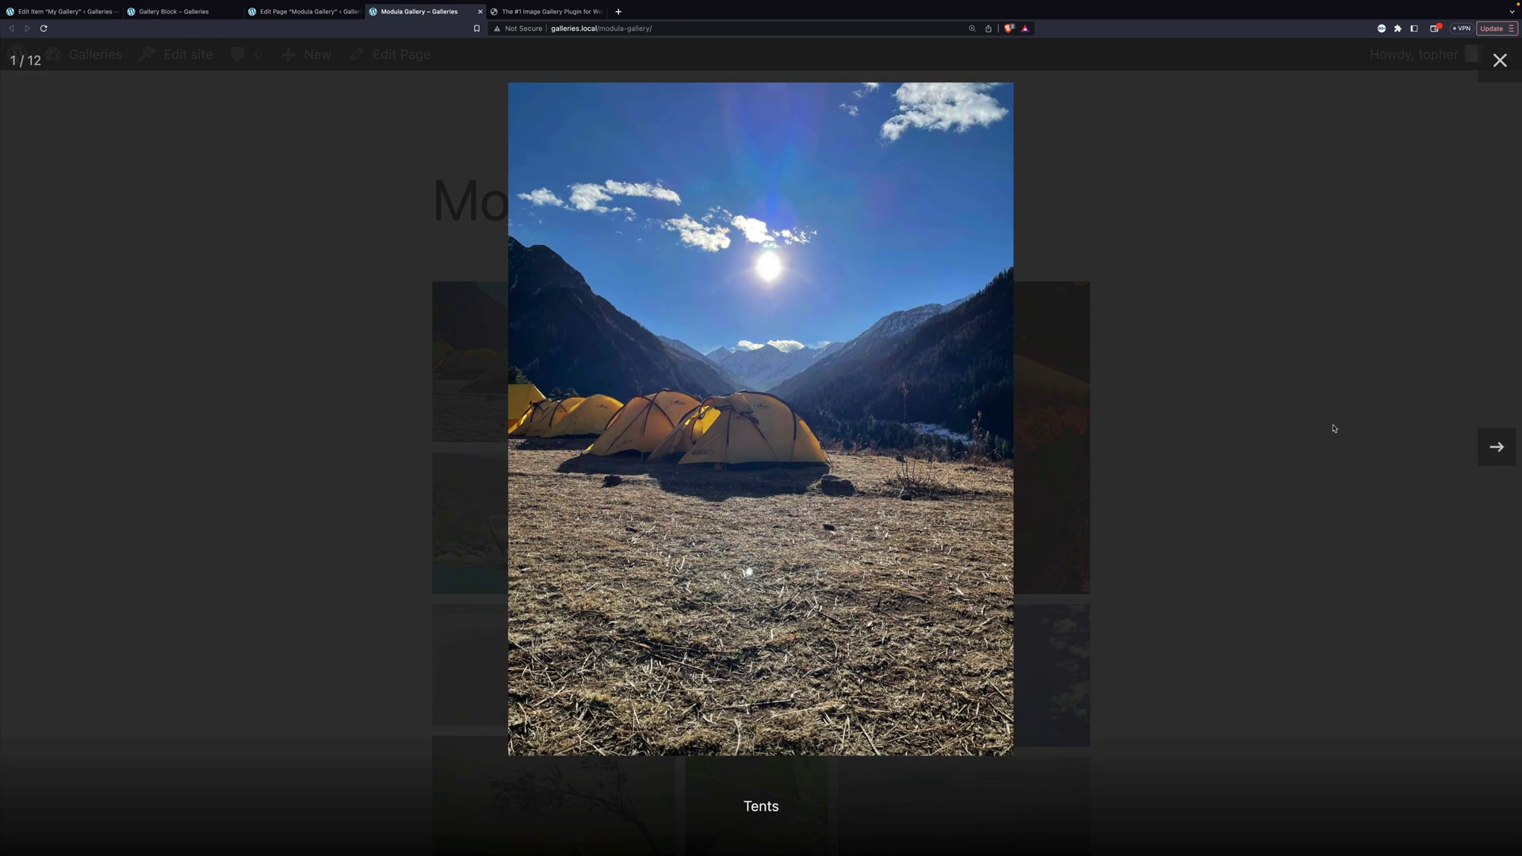
left_click(1499, 447)
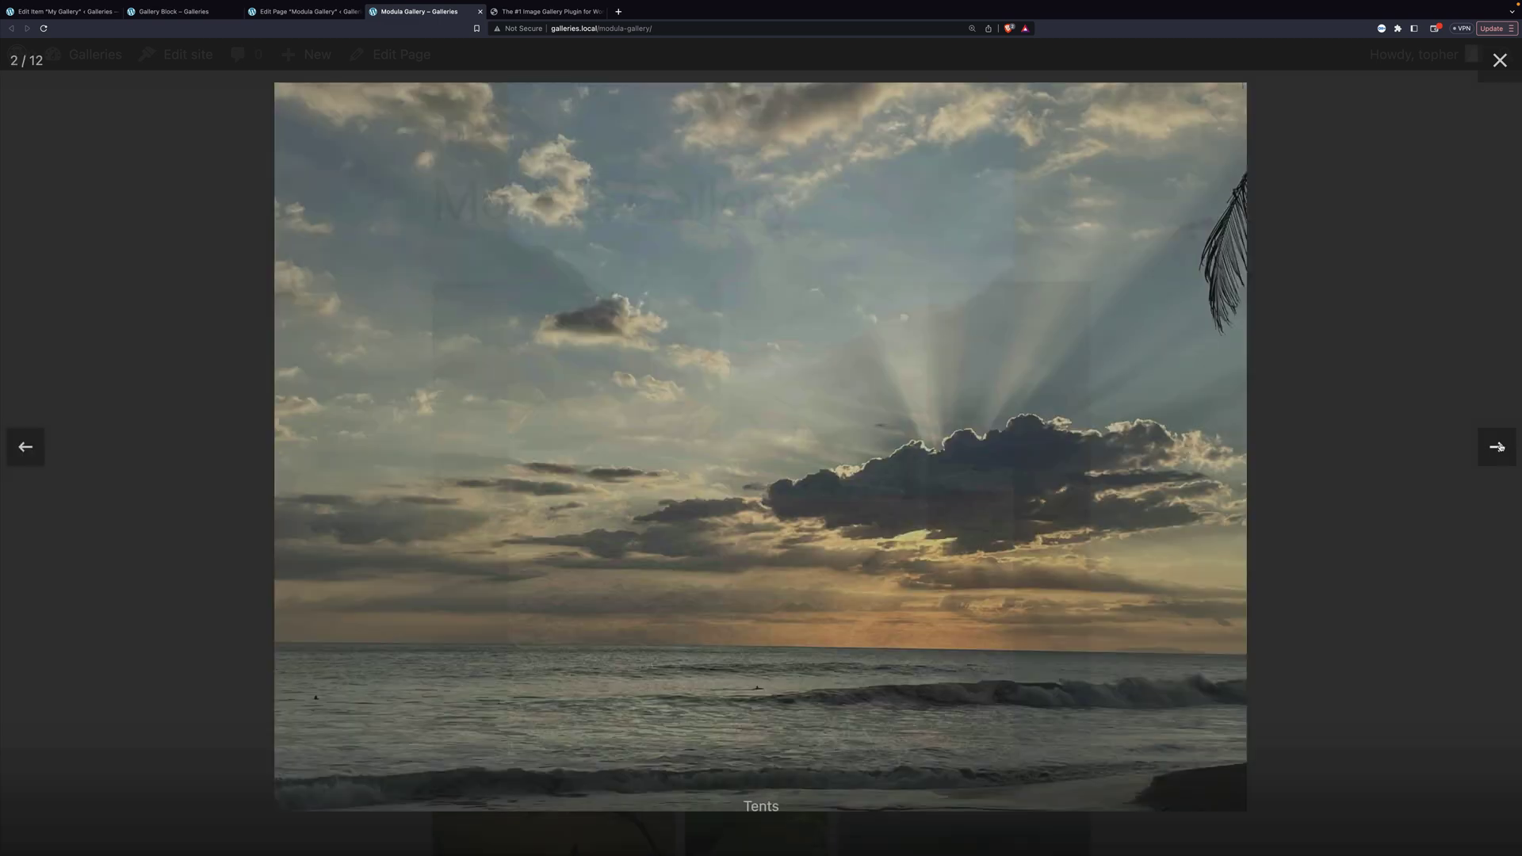
left_click(1498, 448)
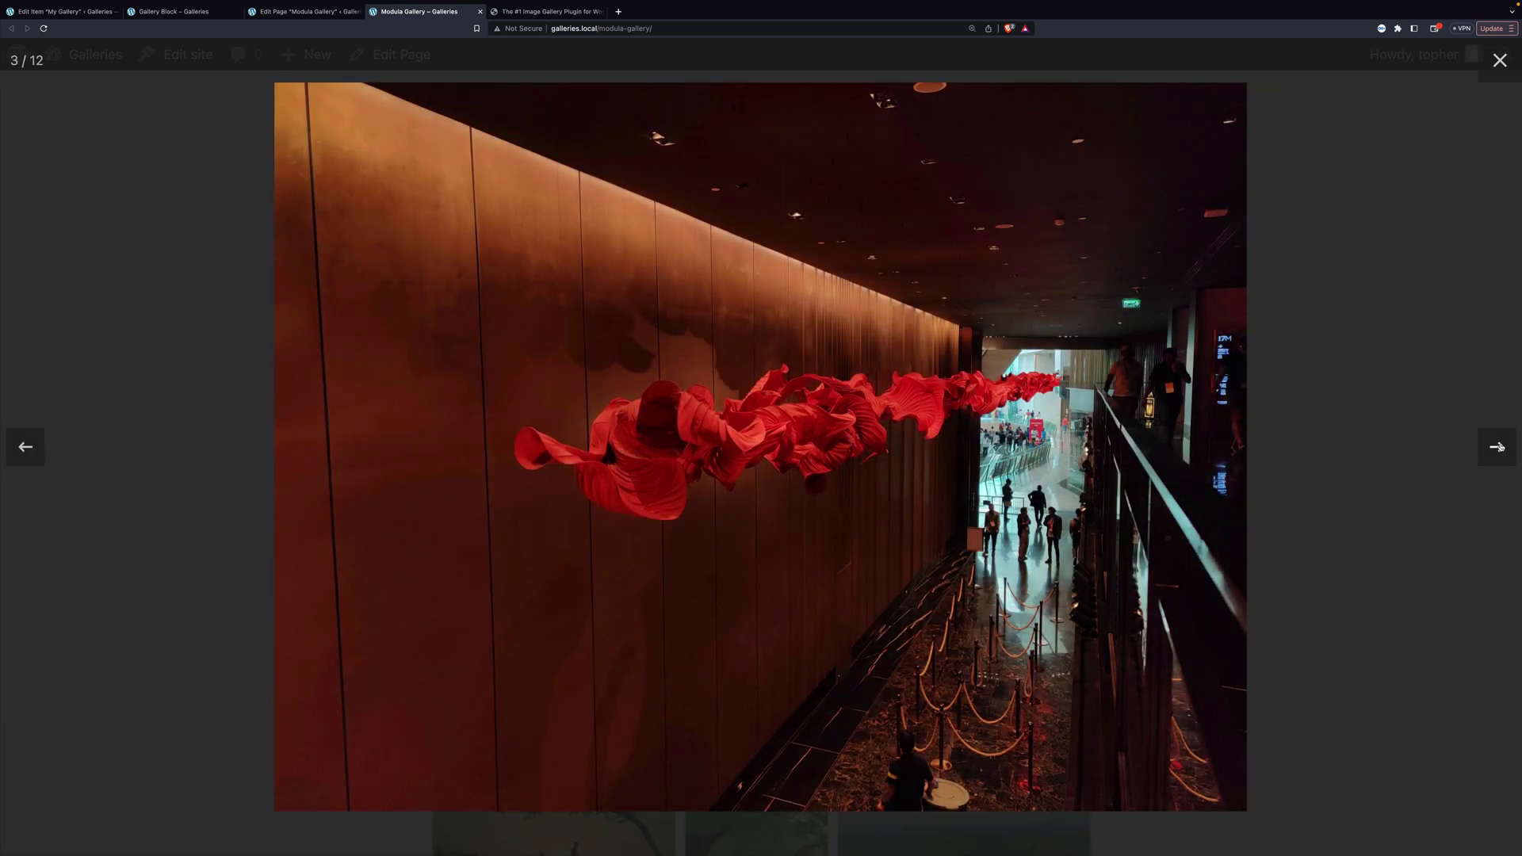
left_click(1498, 447)
left_click(1499, 447)
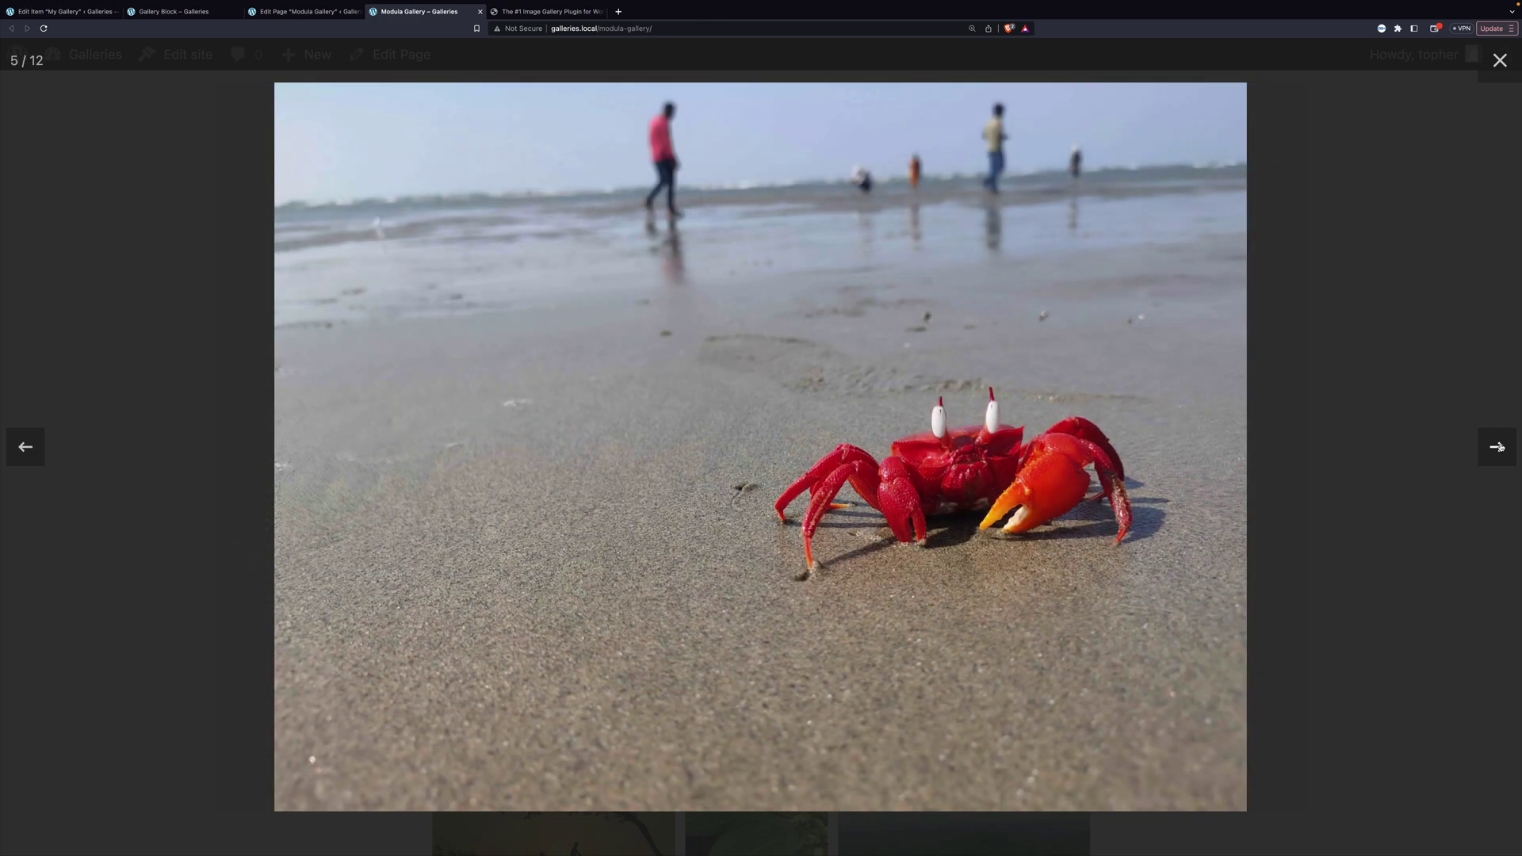
left_click(1499, 447)
left_click(1499, 447)
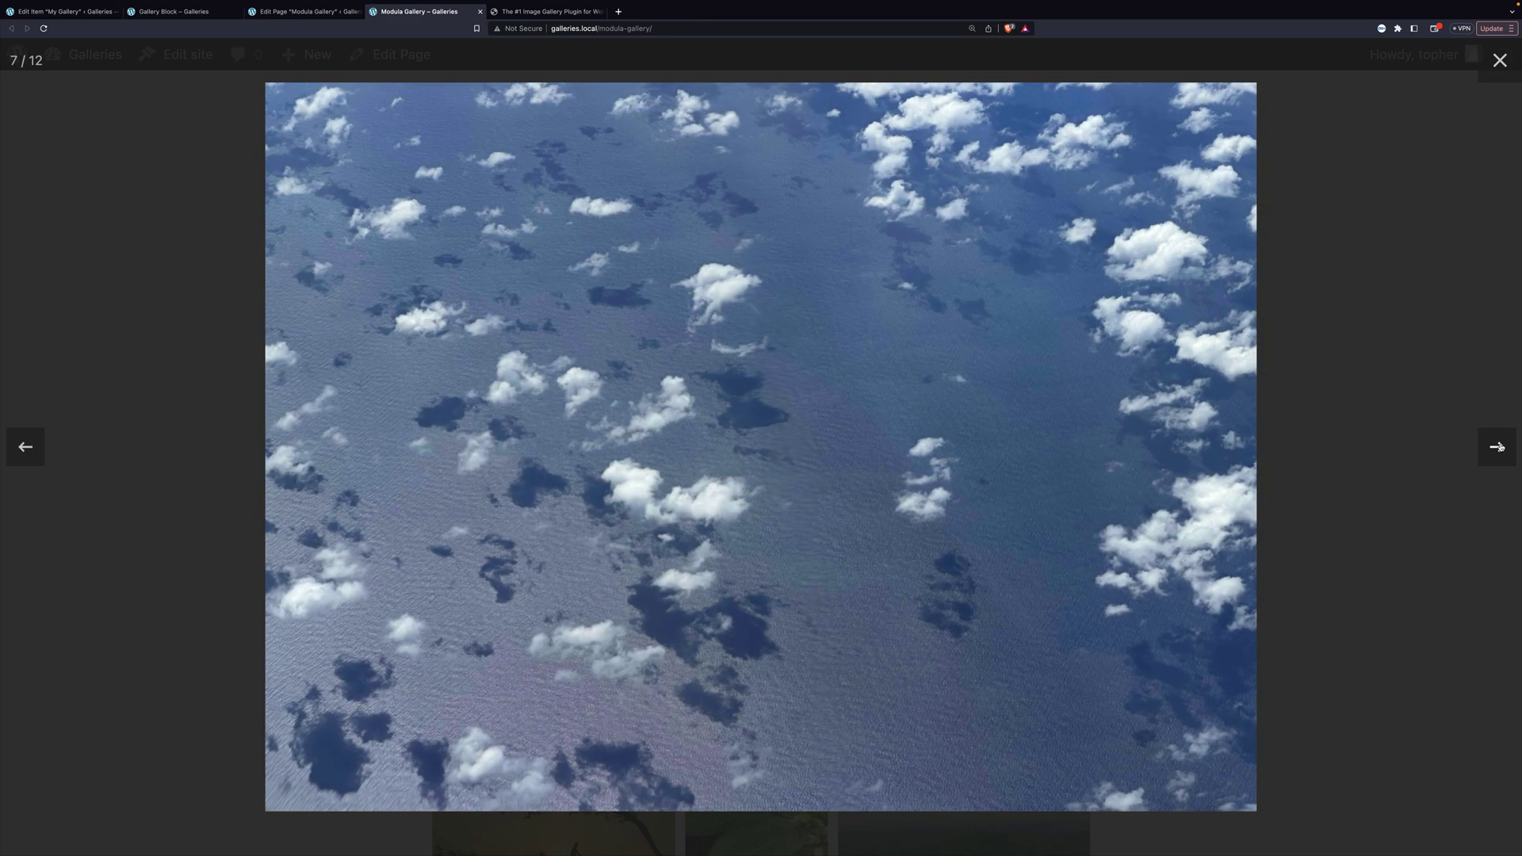
left_click(1499, 447)
left_click(1498, 447)
left_click(1498, 447)
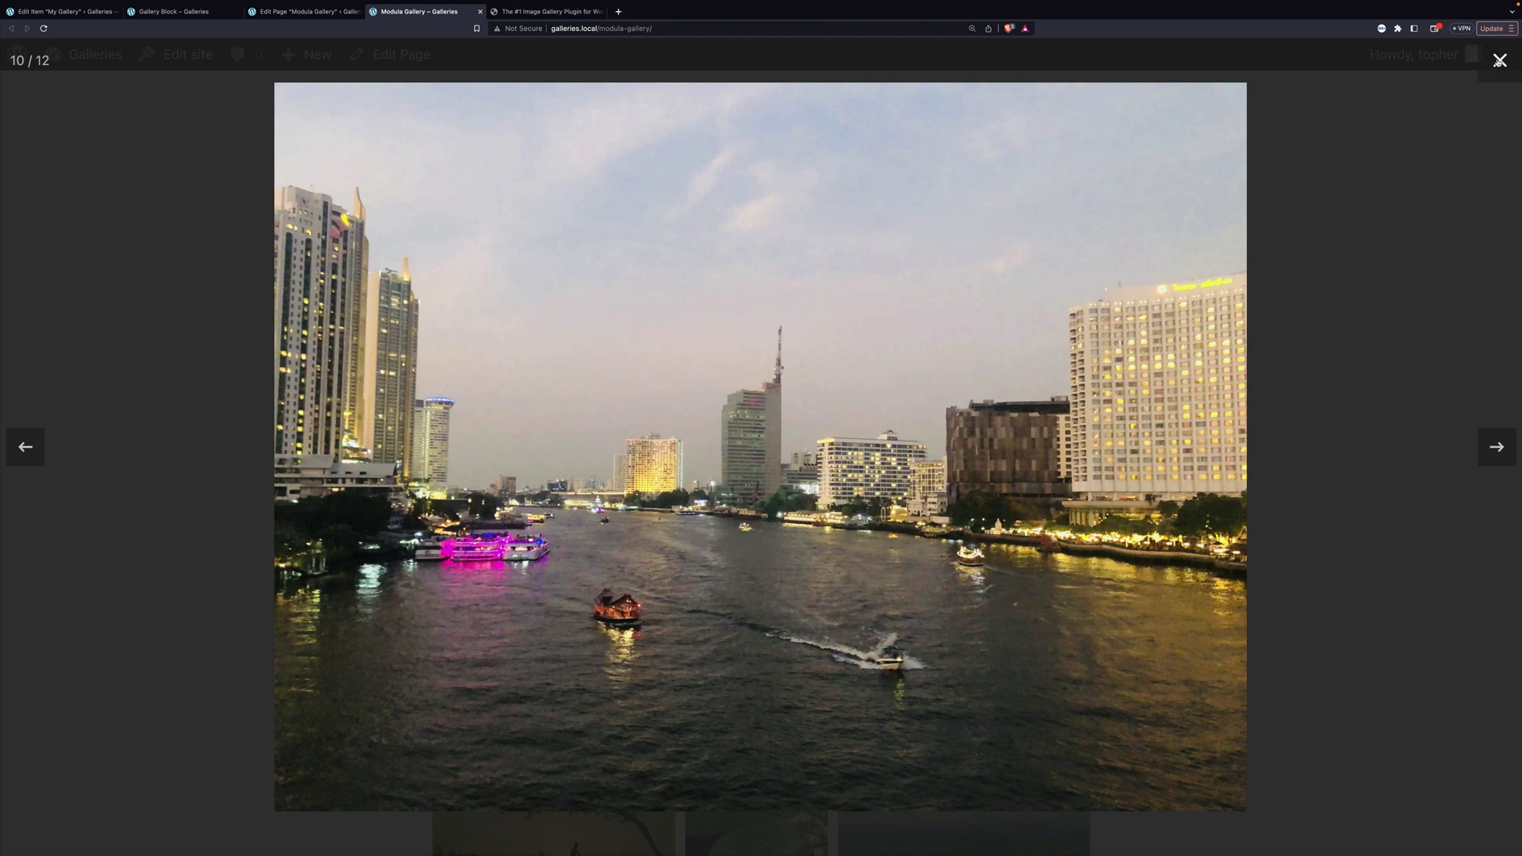
left_click(1498, 61)
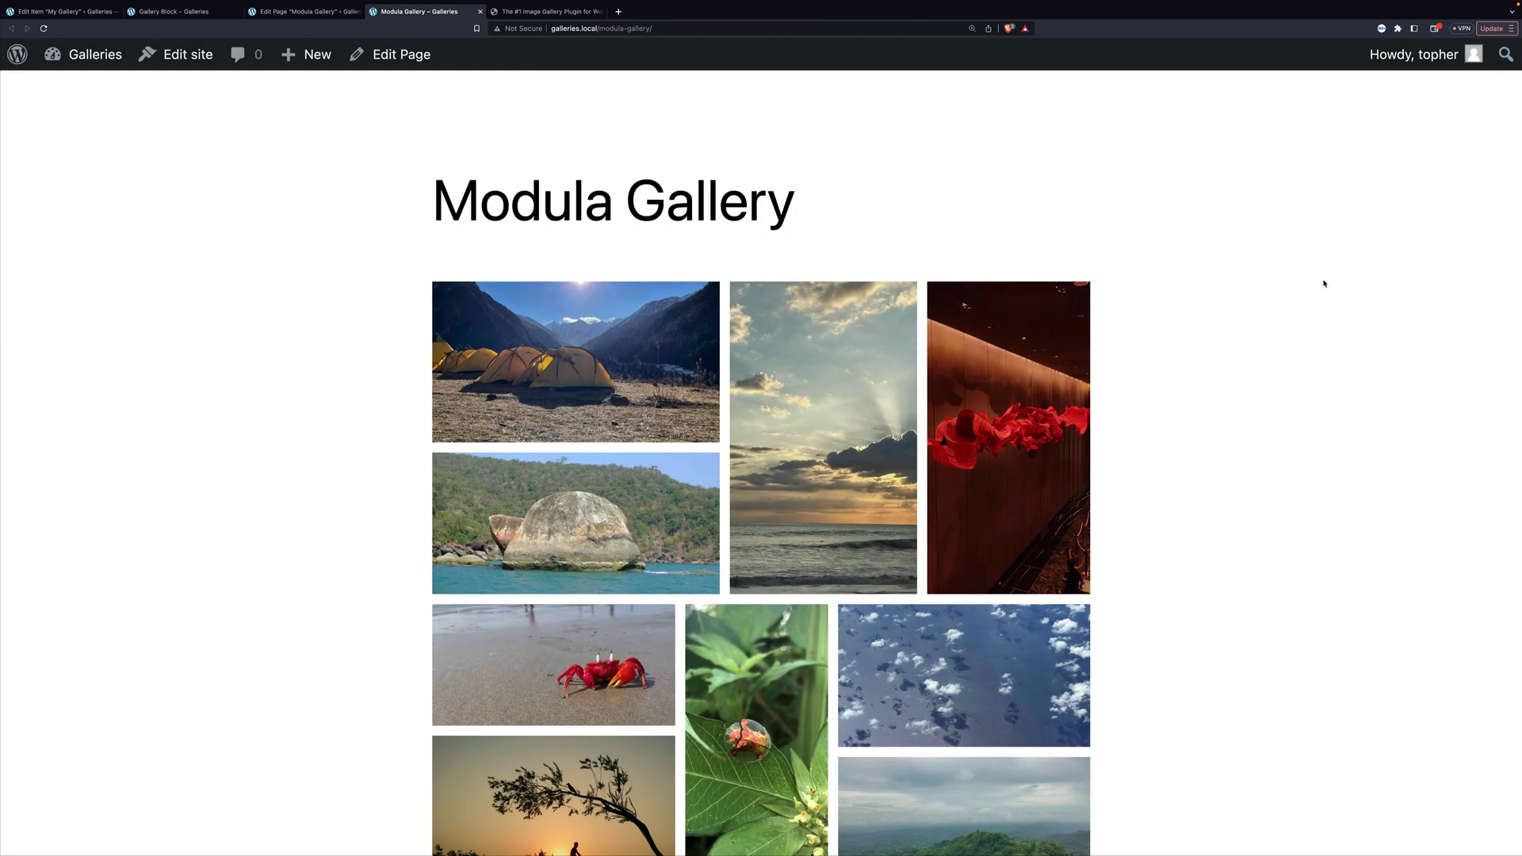
scroll(1324, 283, "down", 5)
scroll(1321, 284, "up", 3)
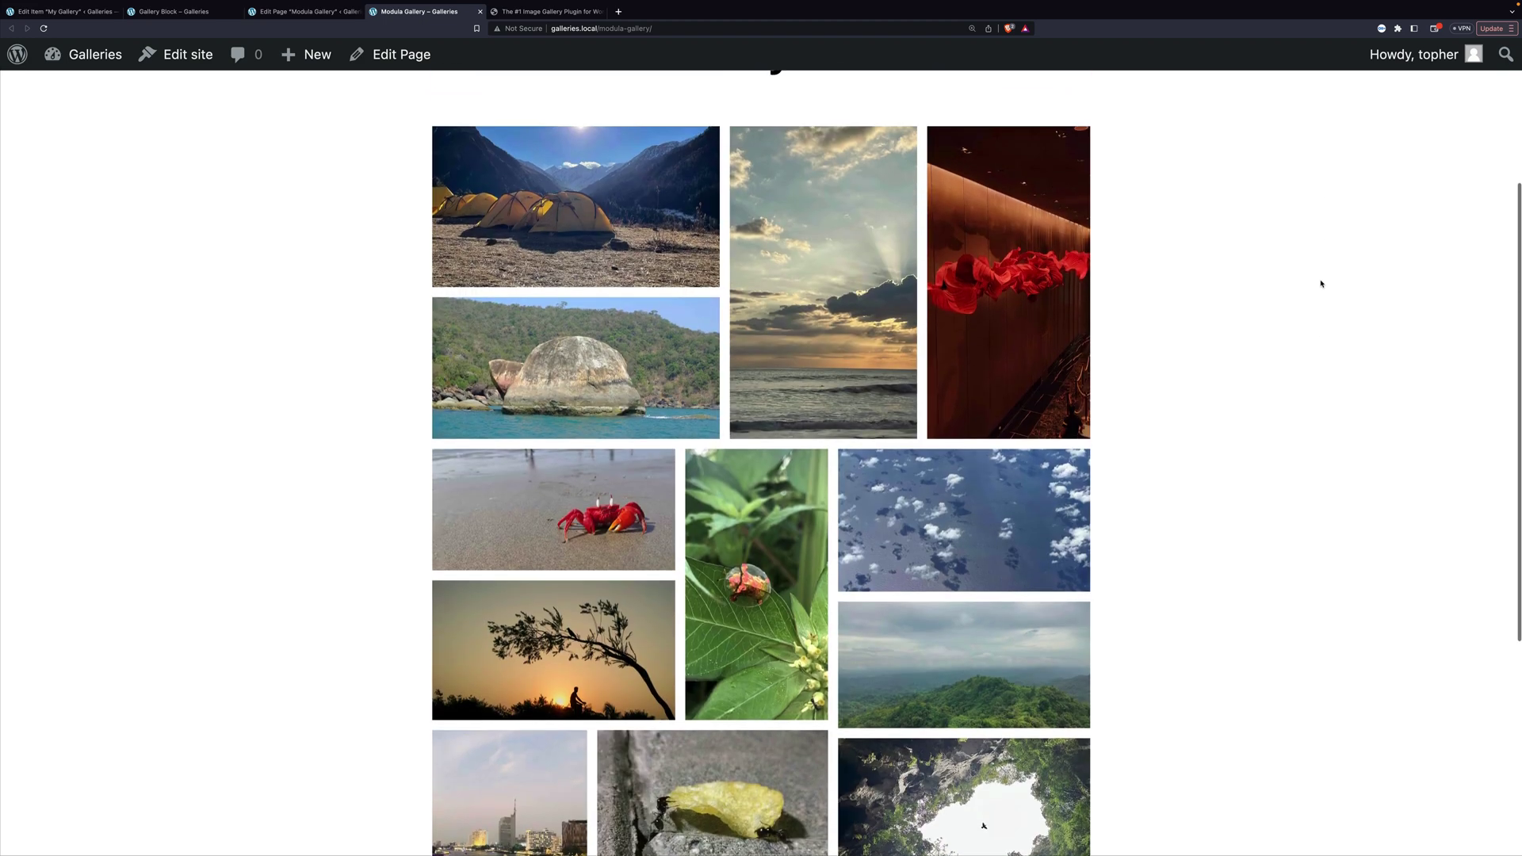
scroll(1308, 283, "up", 1)
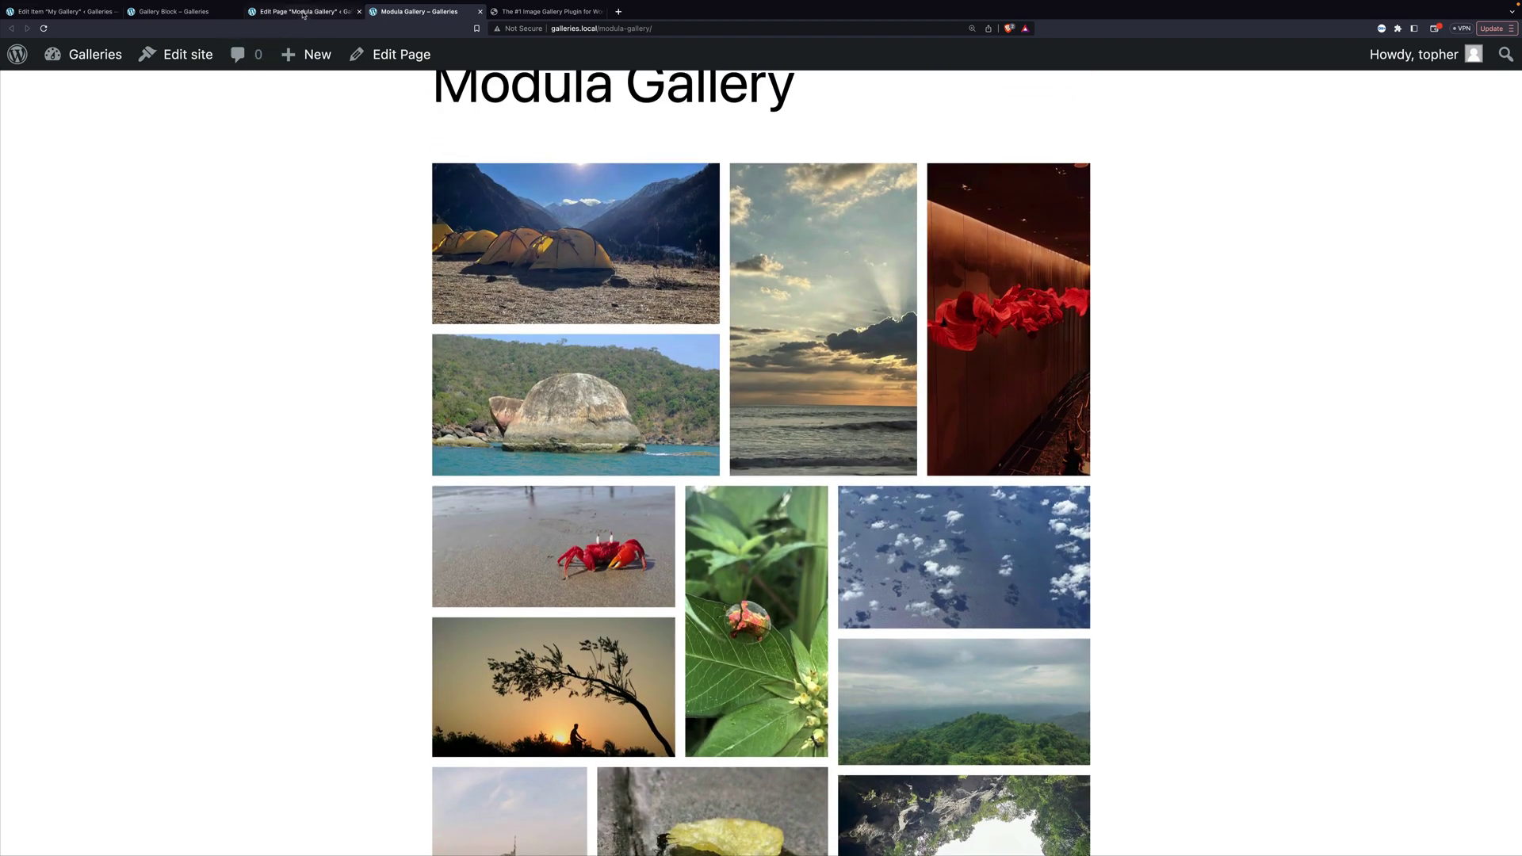
Step: Return to the edit page of "My Gallery" and set the gallery type to Masonry in the General settings
left_click(63, 11)
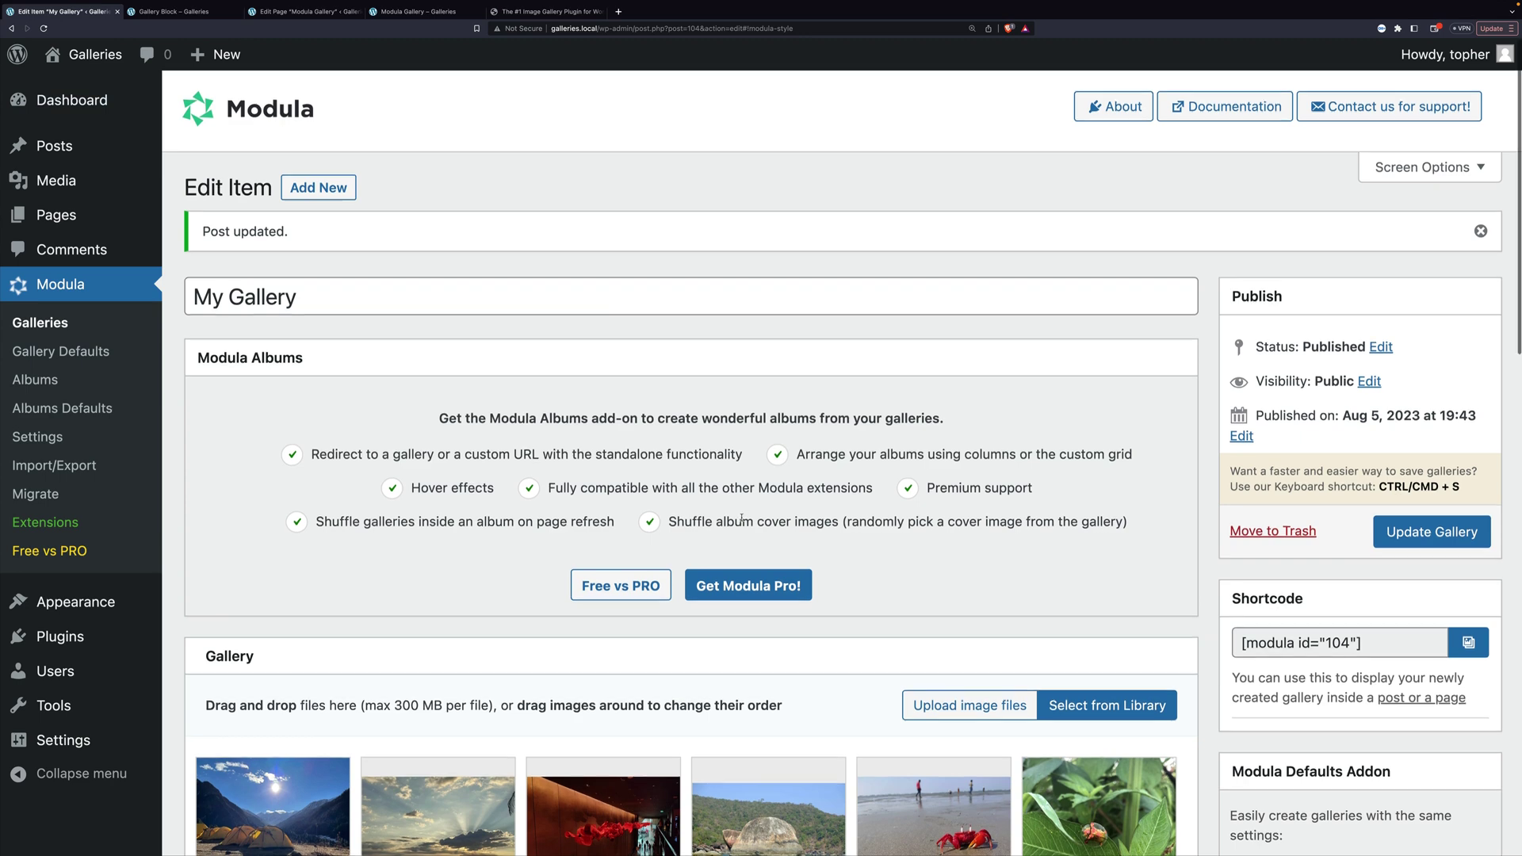
scroll(741, 520, "down", 7)
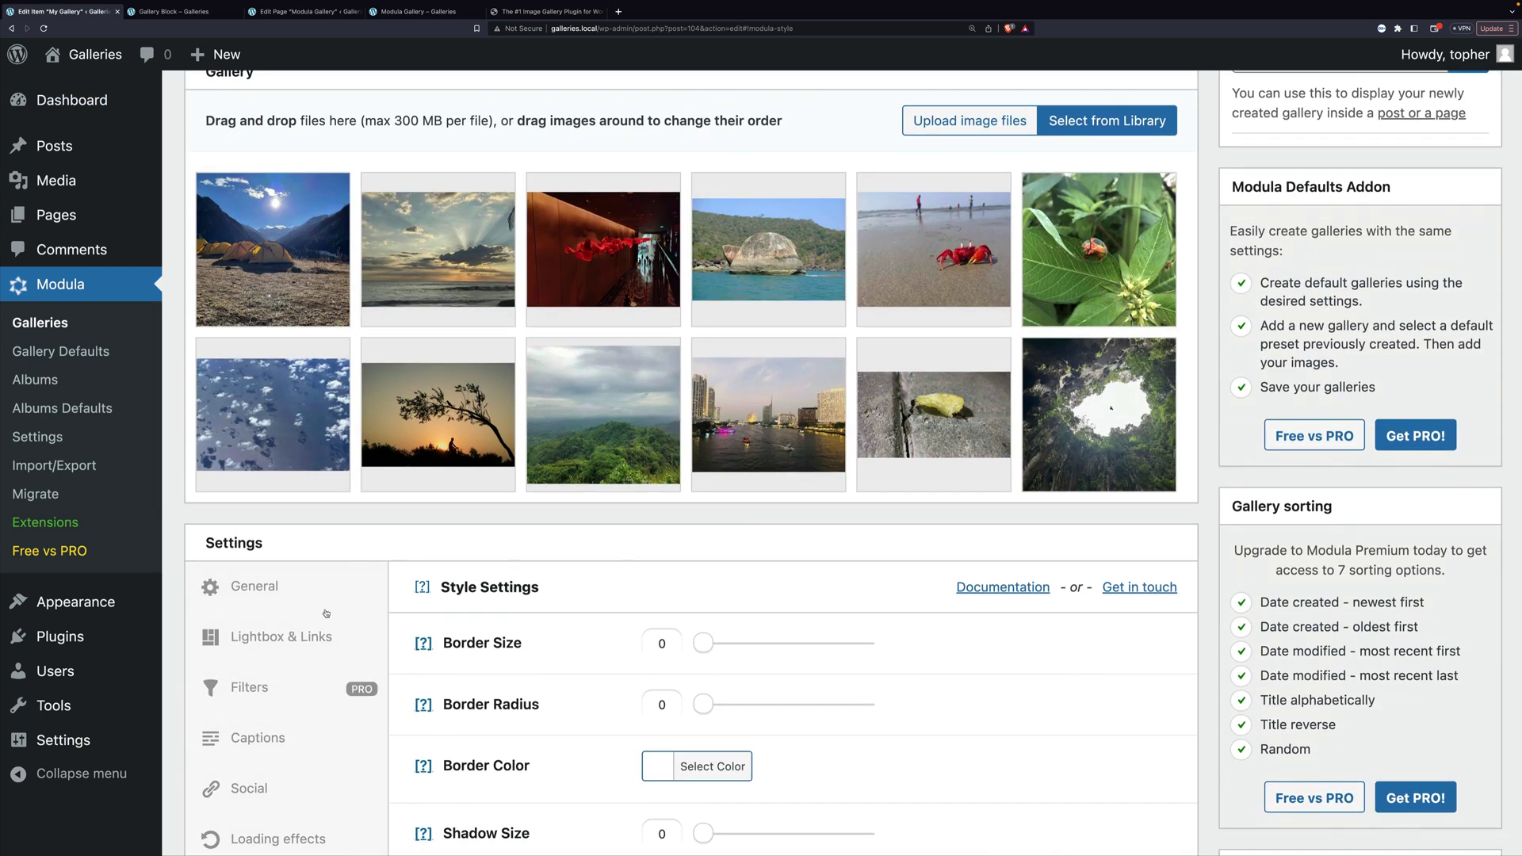
left_click(252, 587)
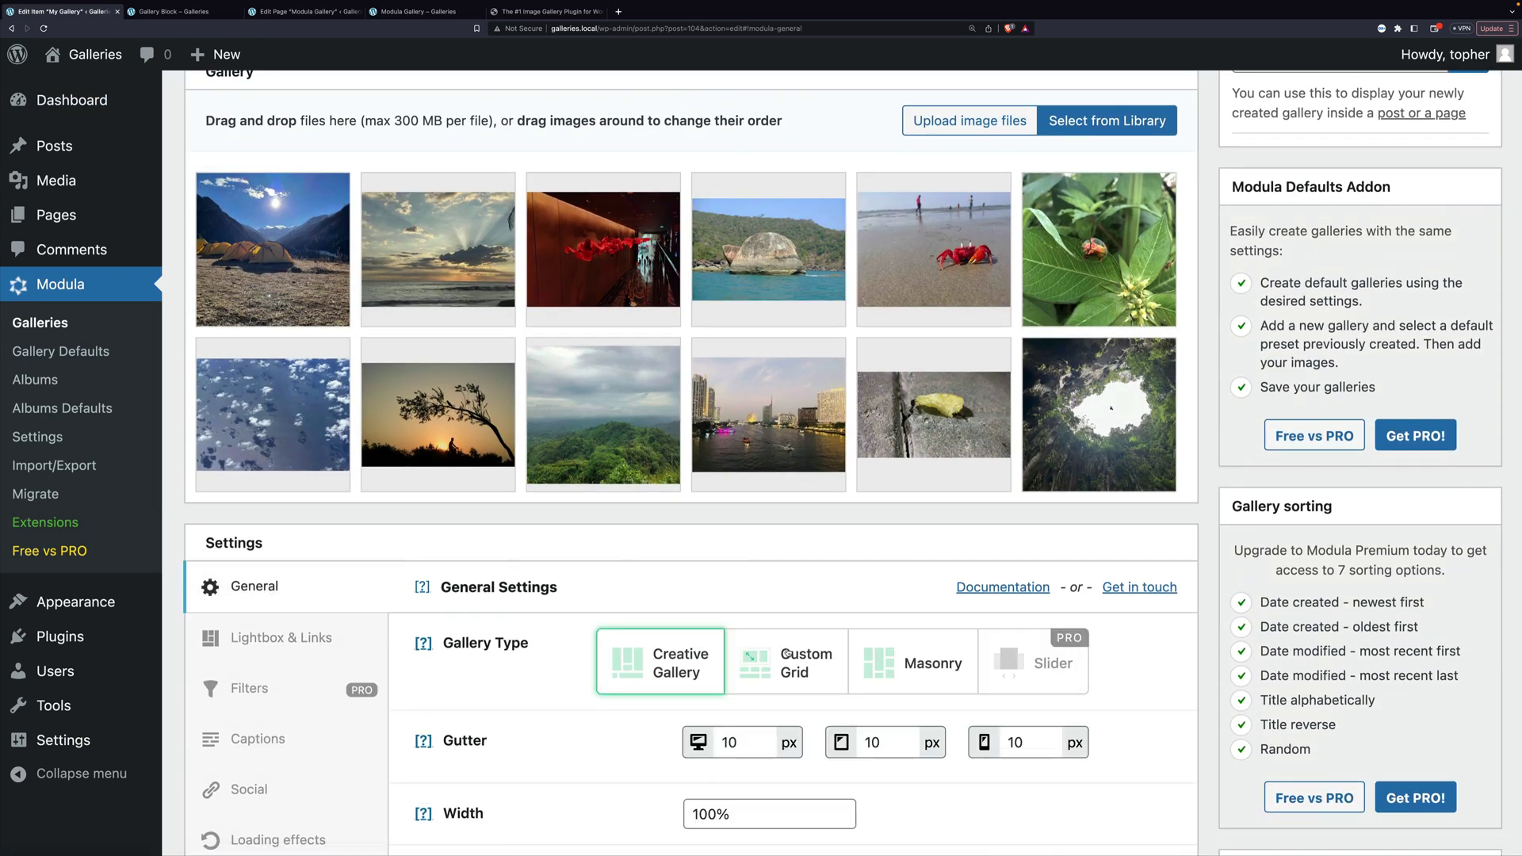
left_click(885, 651)
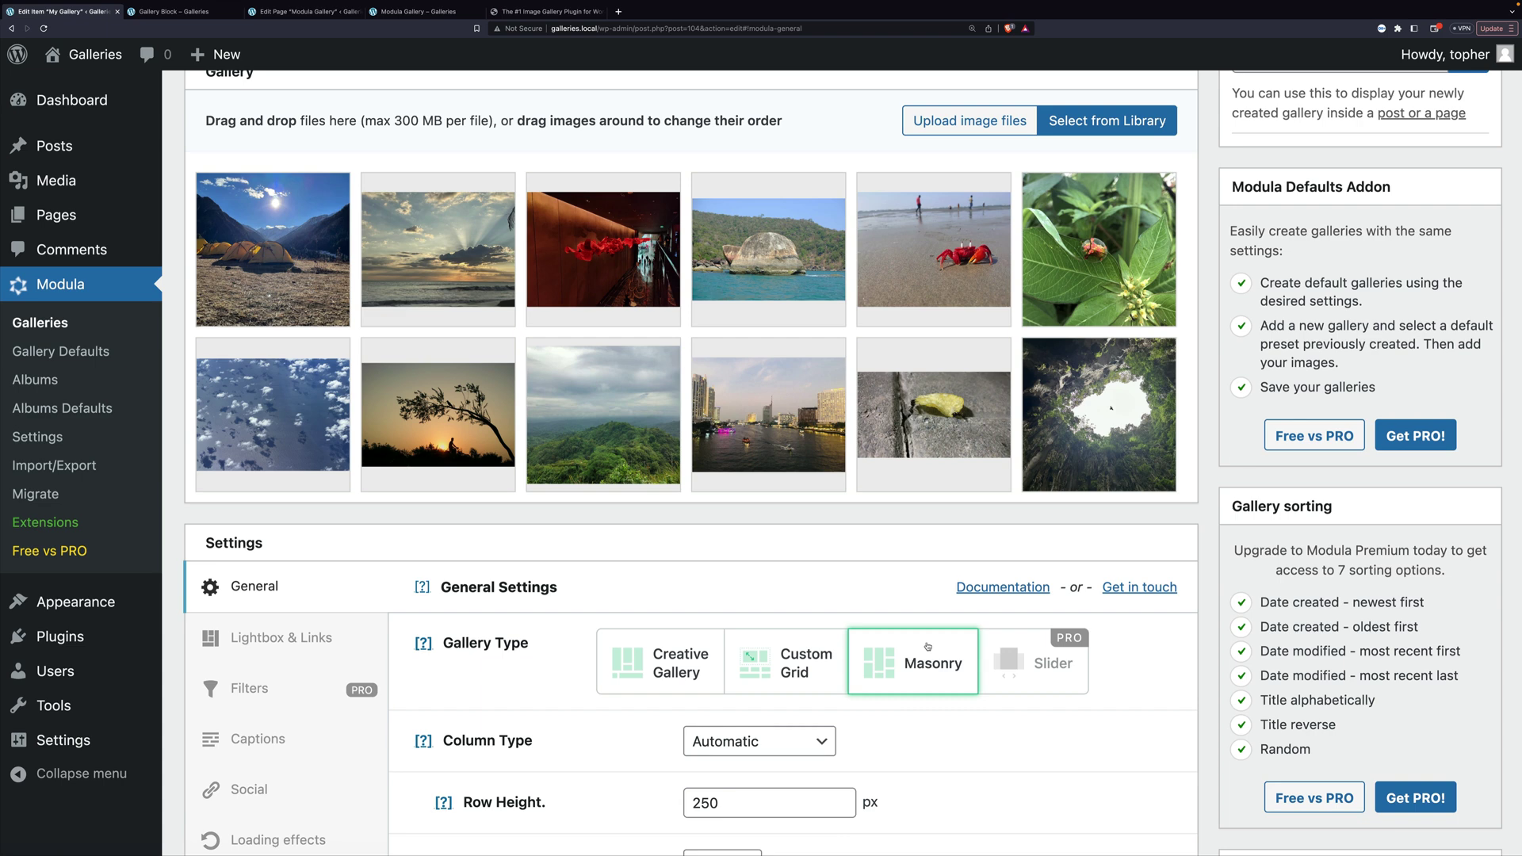
Step: Review the Masonry column, row height, gutter and image size options, keeping the Automatic column type, and update the gallery
scroll(927, 646, "down", 3)
left_click(813, 506)
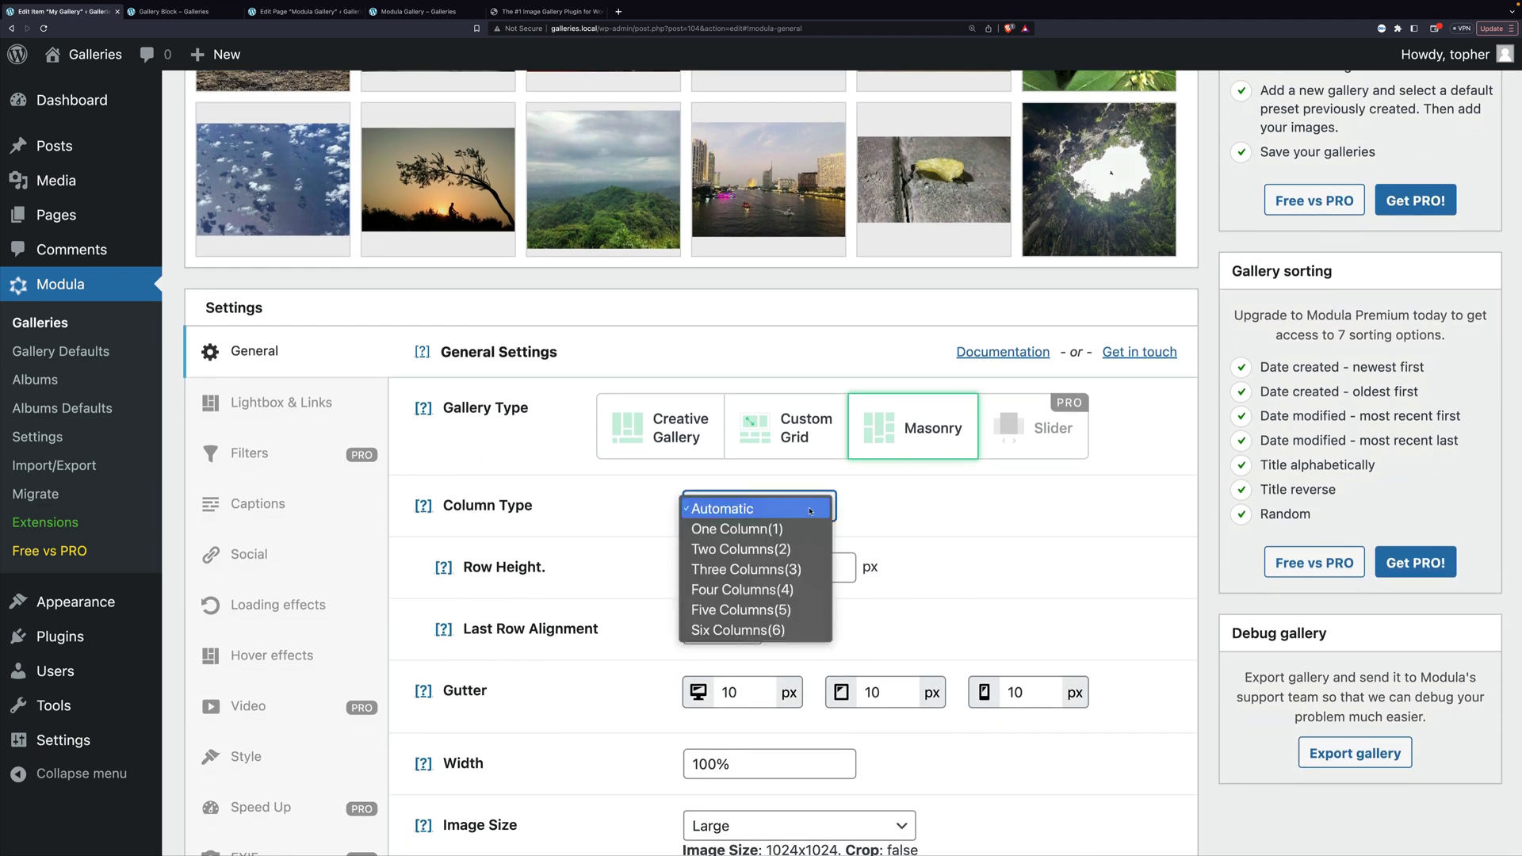
left_click(917, 507)
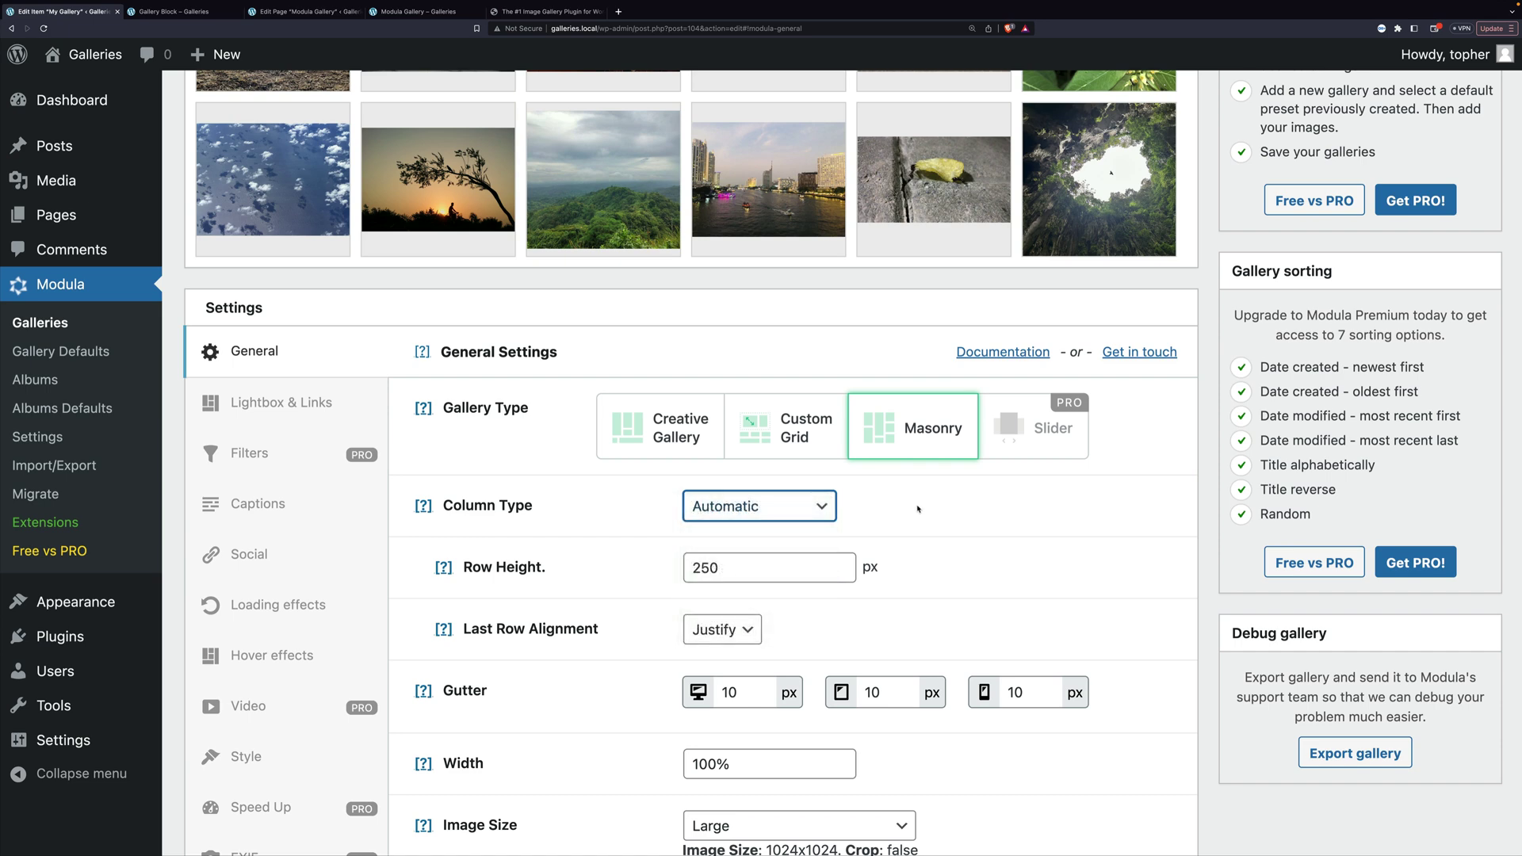
scroll(733, 632, "down", 3)
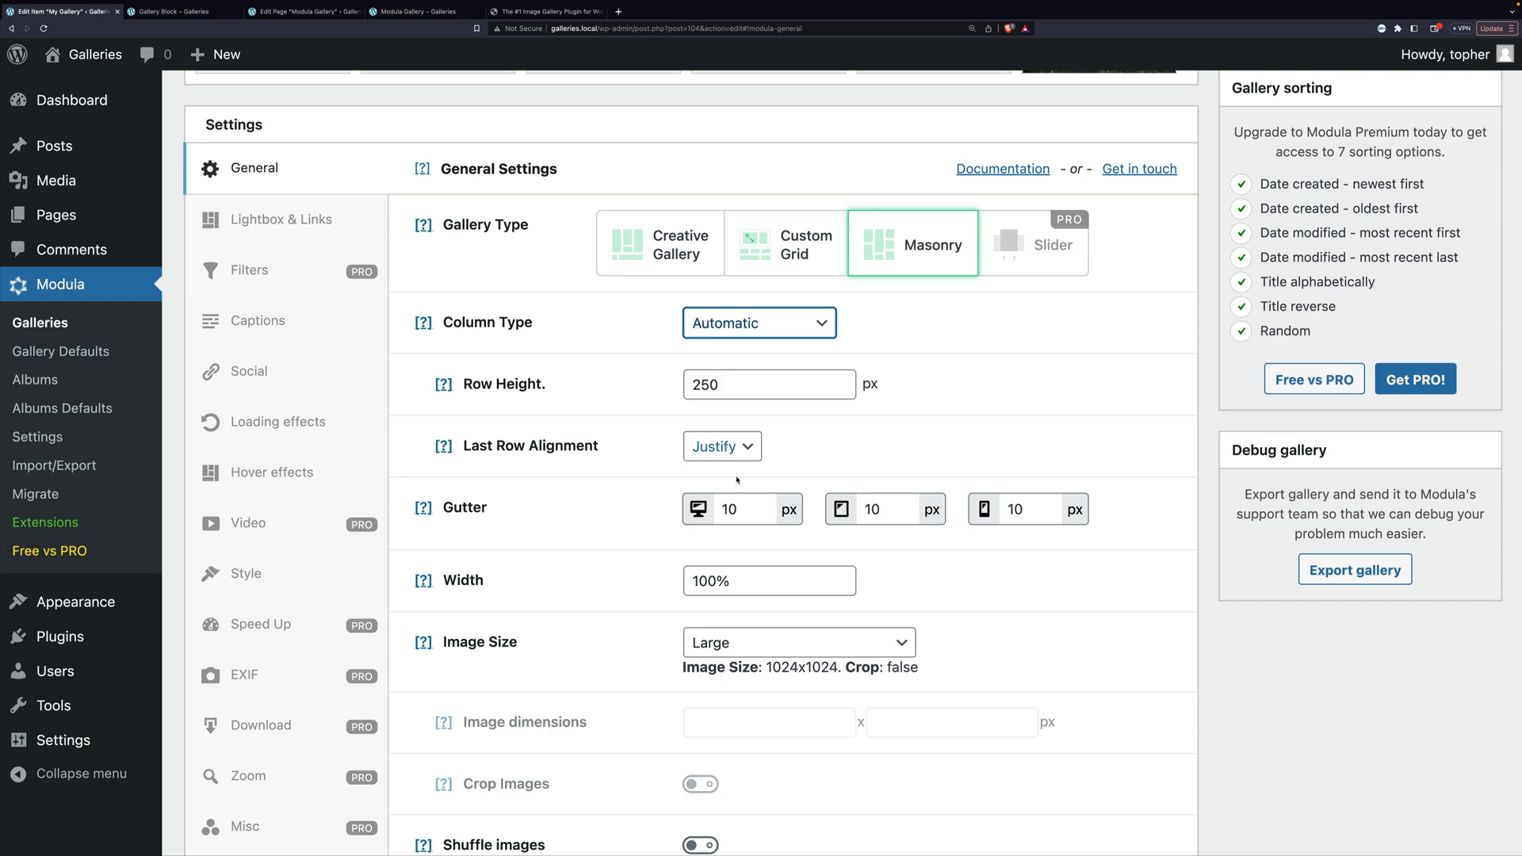
scroll(879, 628, "down", 3)
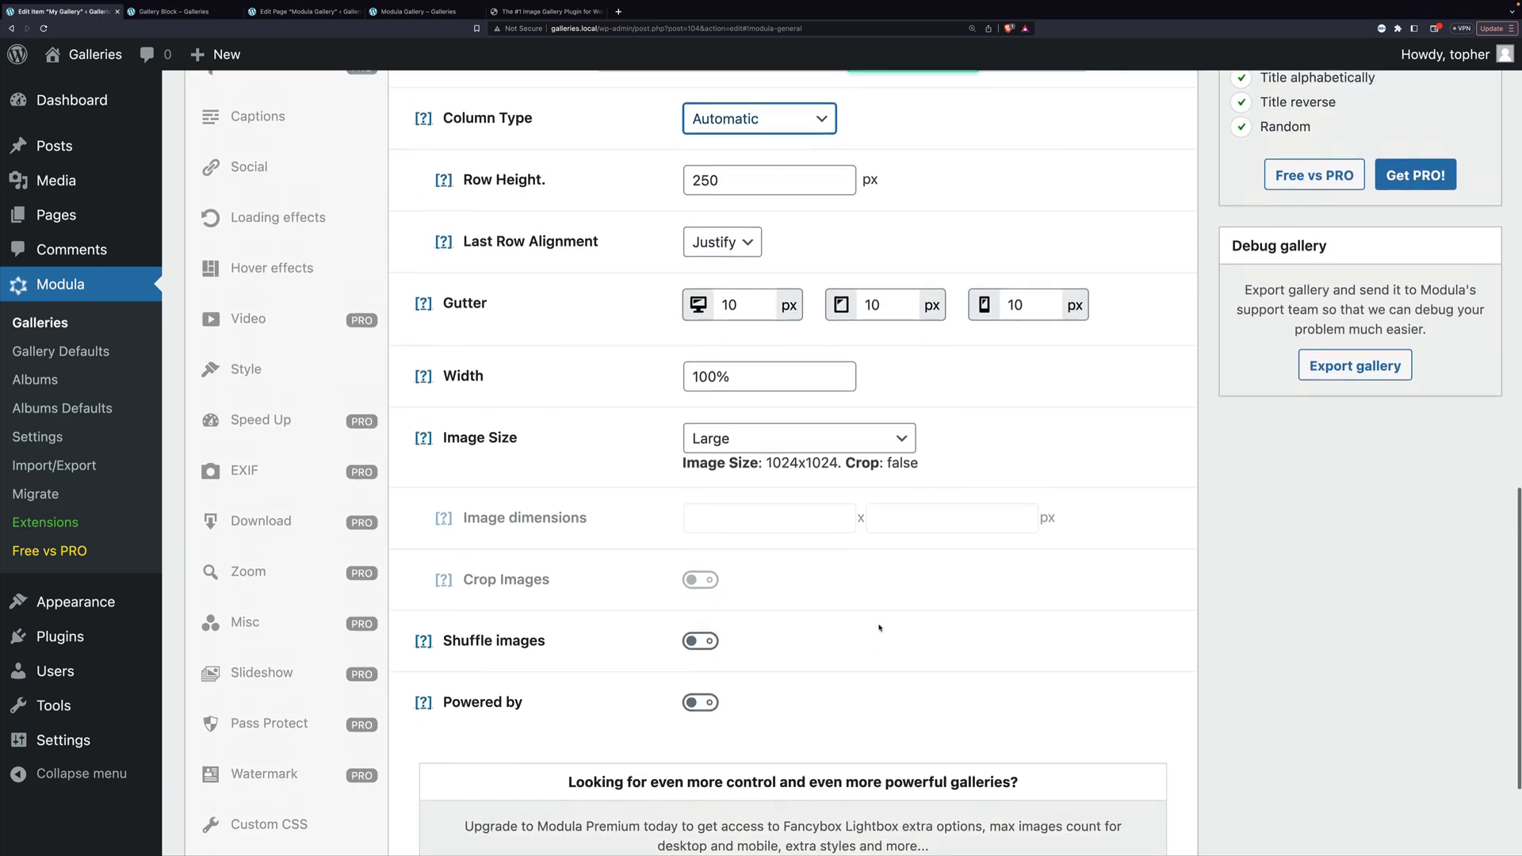
scroll(878, 628, "up", 8)
scroll(879, 628, "up", 10)
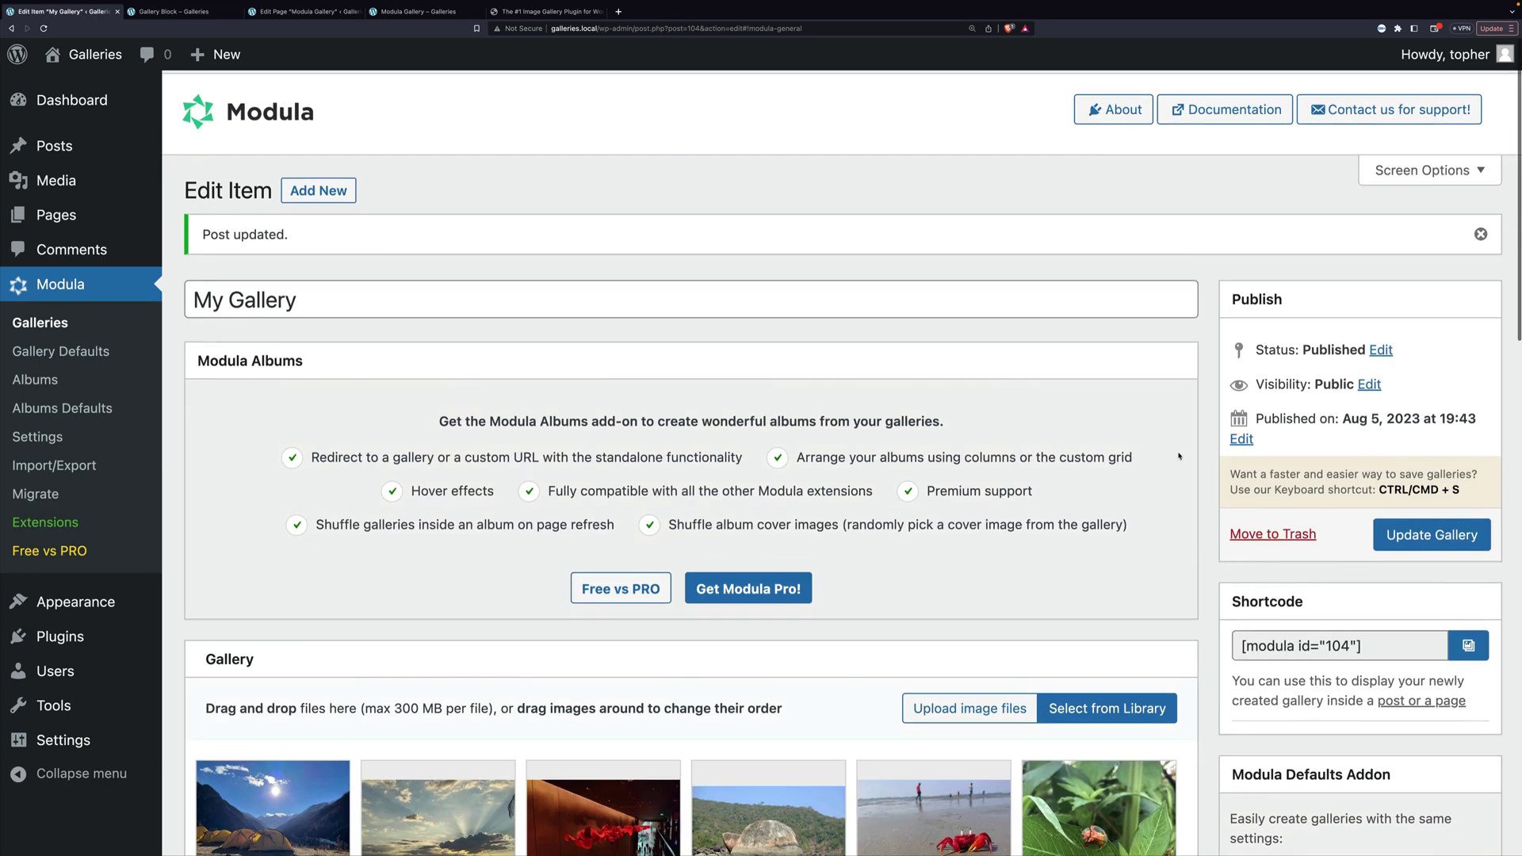
left_click(1436, 532)
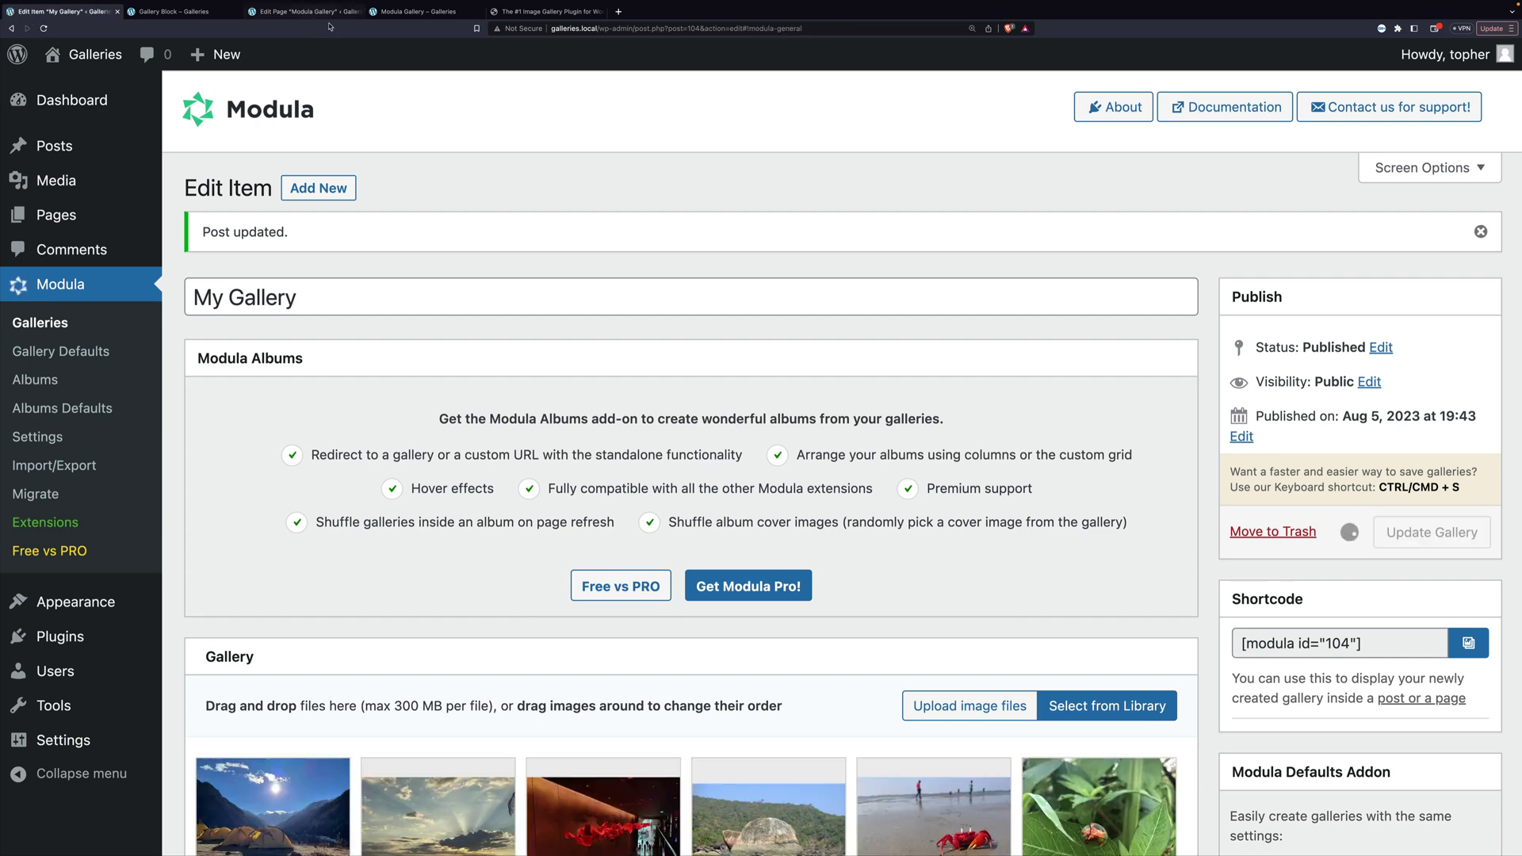
Step: Reload the published Modula Gallery page, view its Masonry layout to the end and switch to the Gallery Block page for comparison
left_click(418, 11)
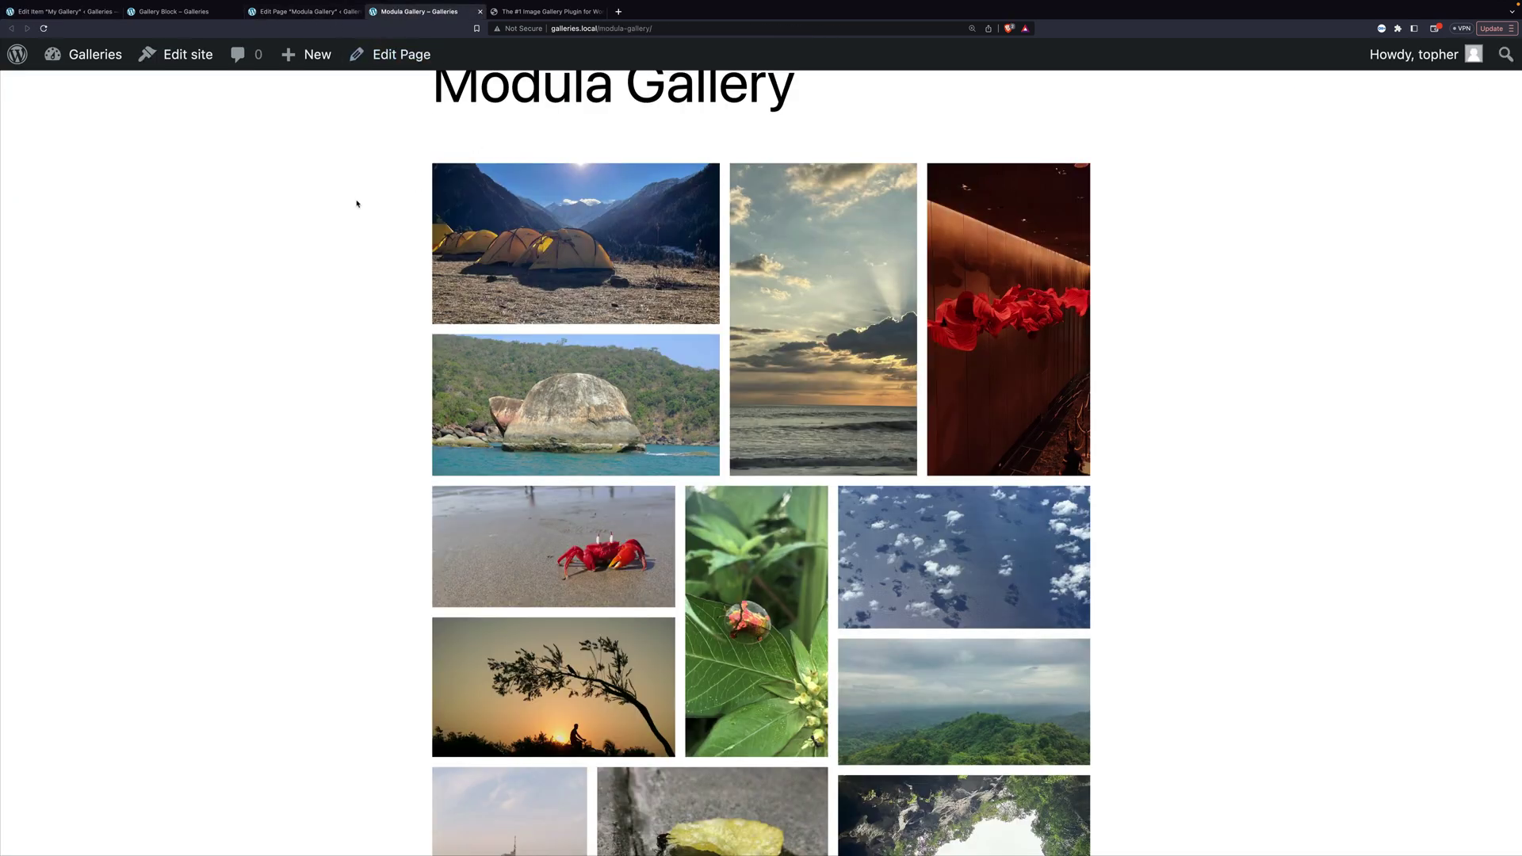
scroll(356, 204, "down", 7)
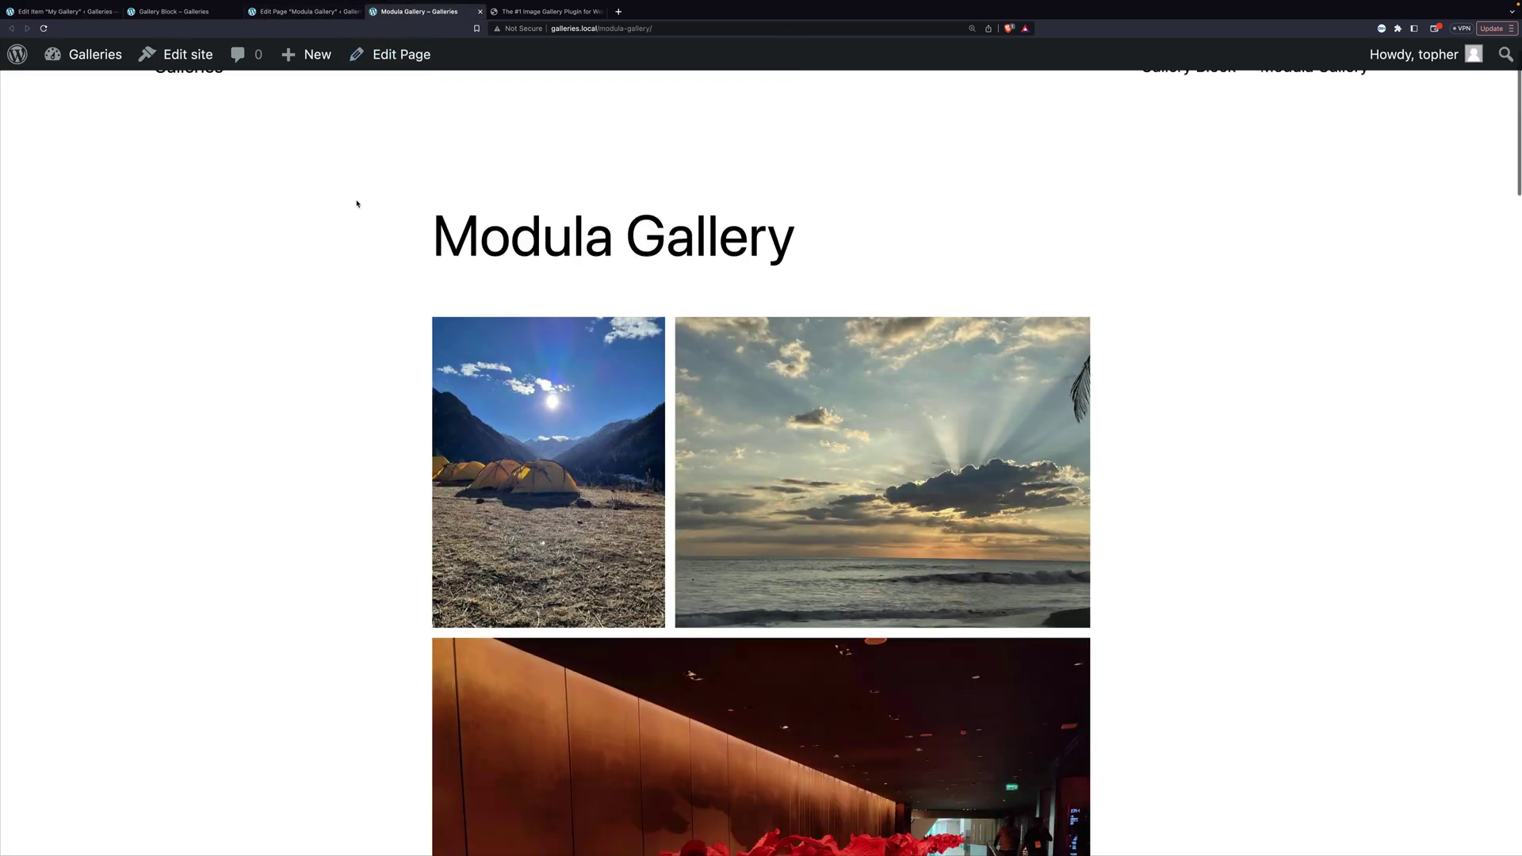
scroll(357, 204, "down", 15)
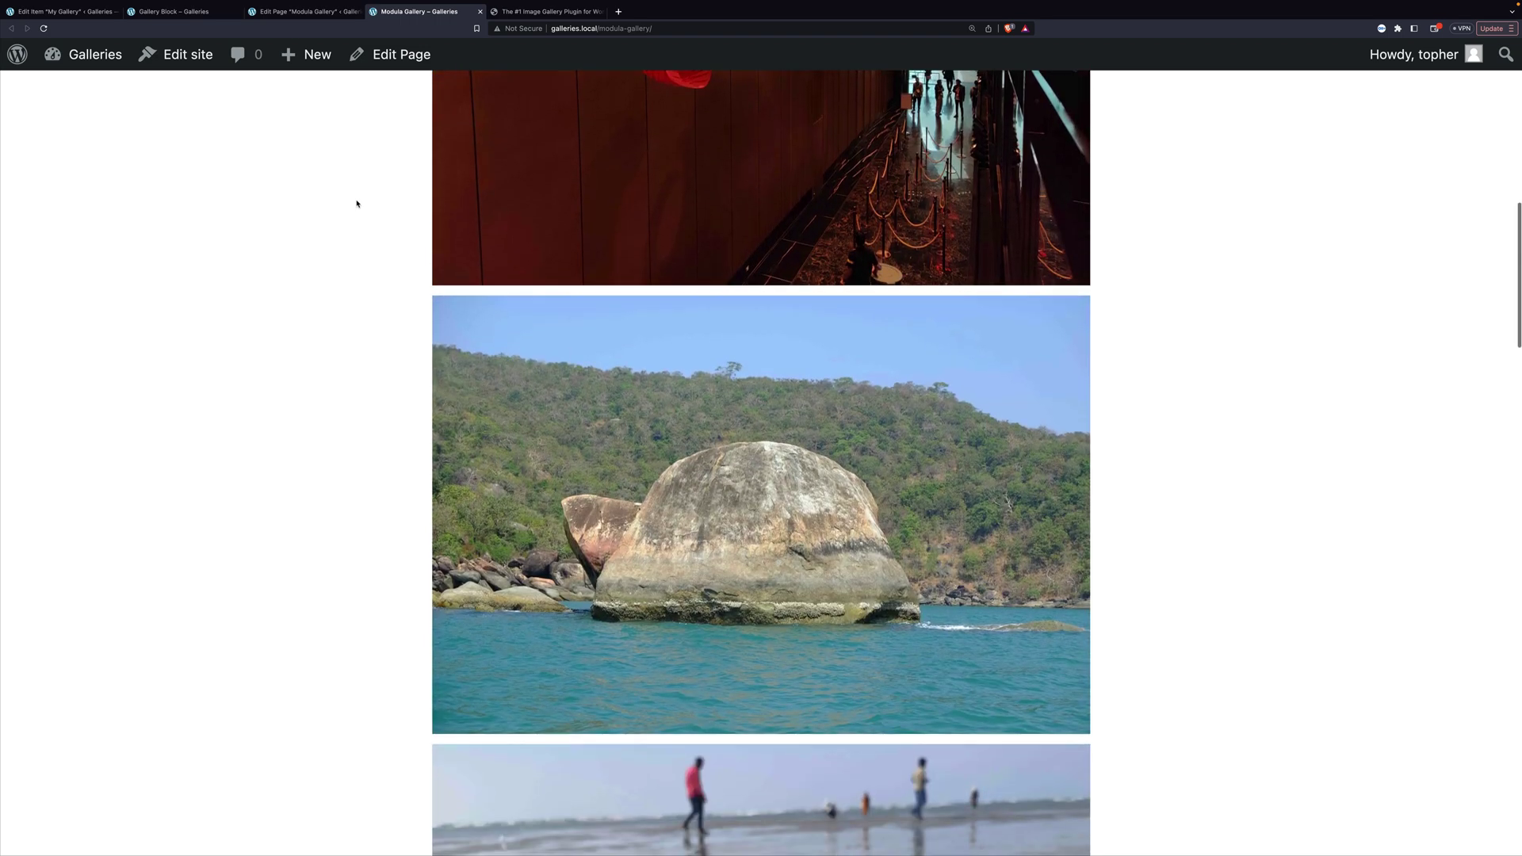
scroll(357, 204, "down", 12)
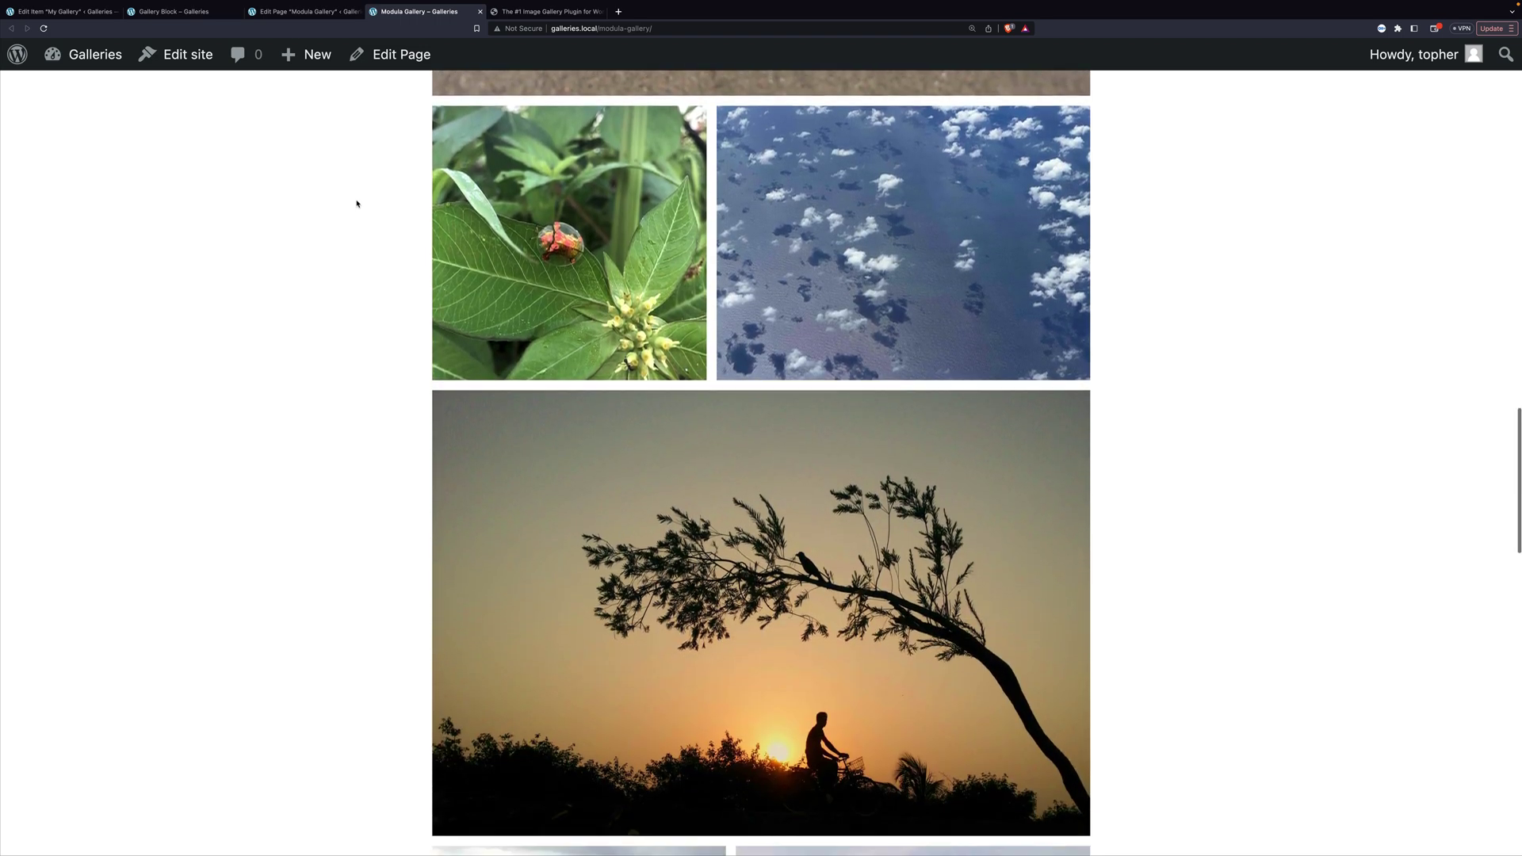
scroll(357, 204, "down", 10)
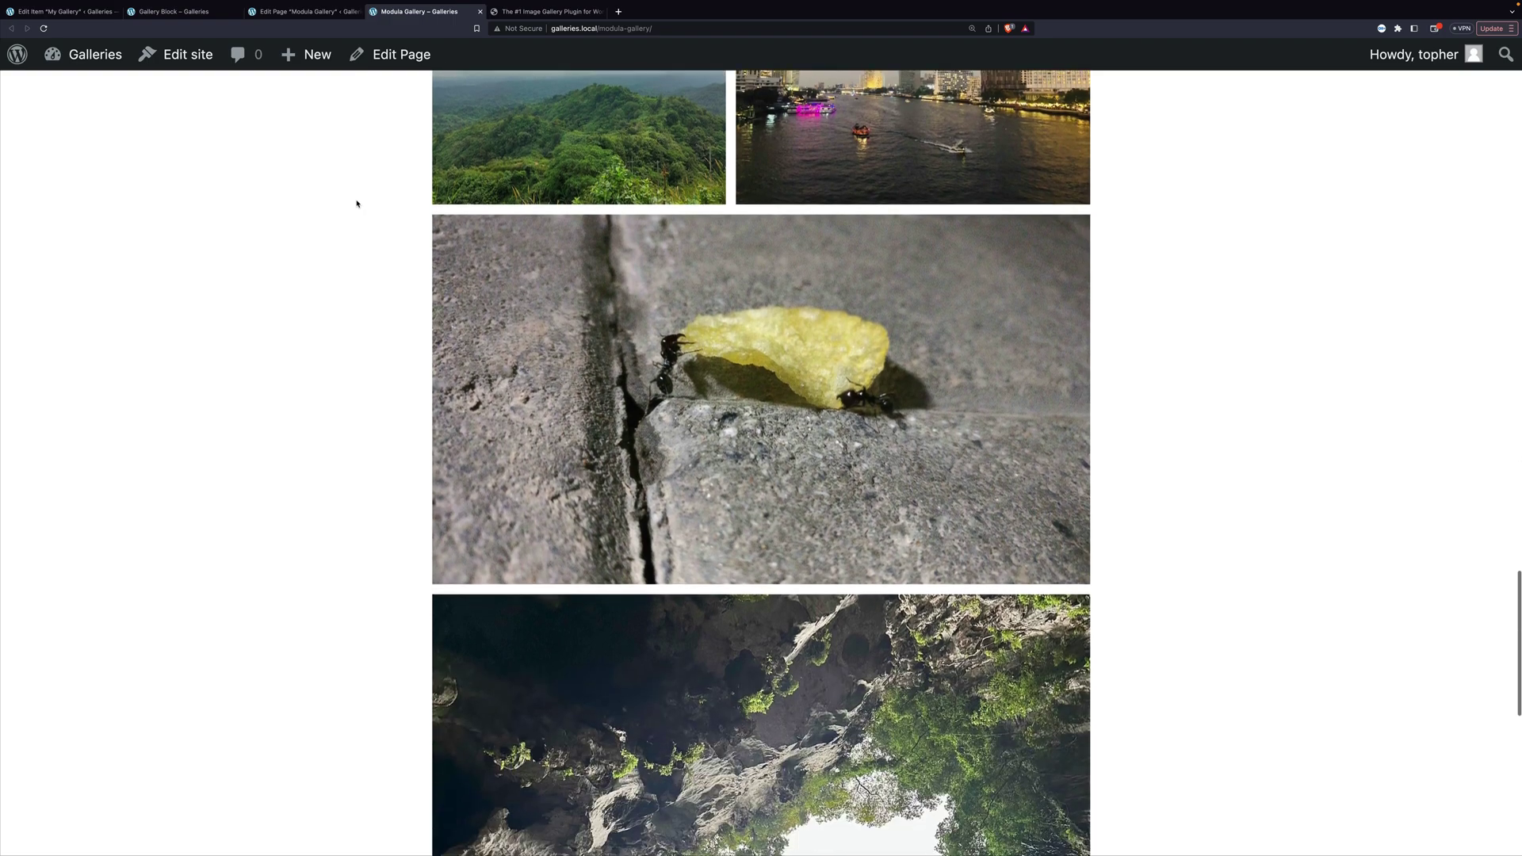
scroll(357, 204, "up", 20)
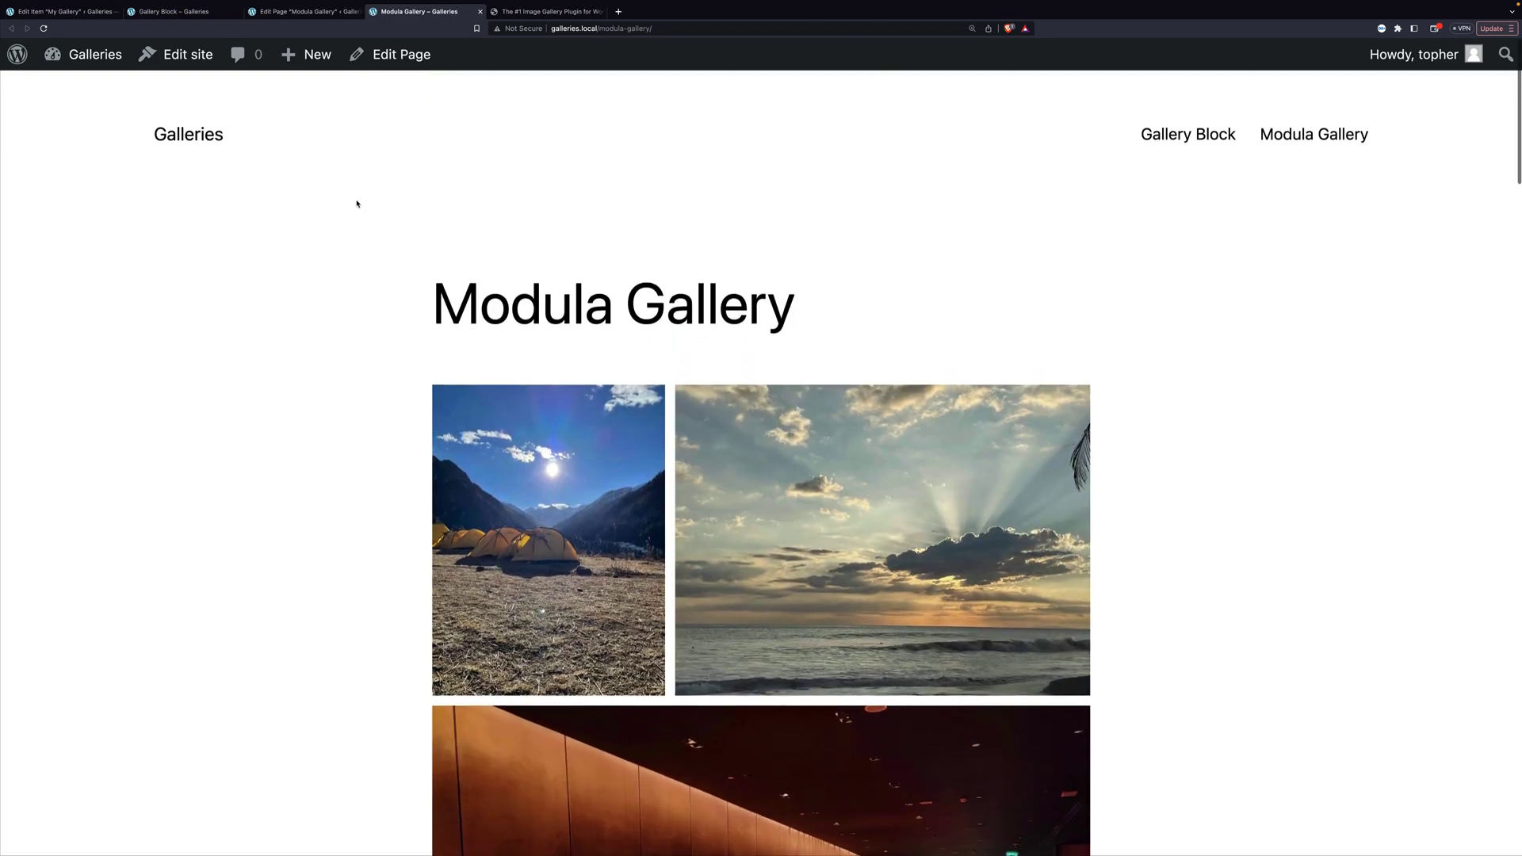
left_click(188, 18)
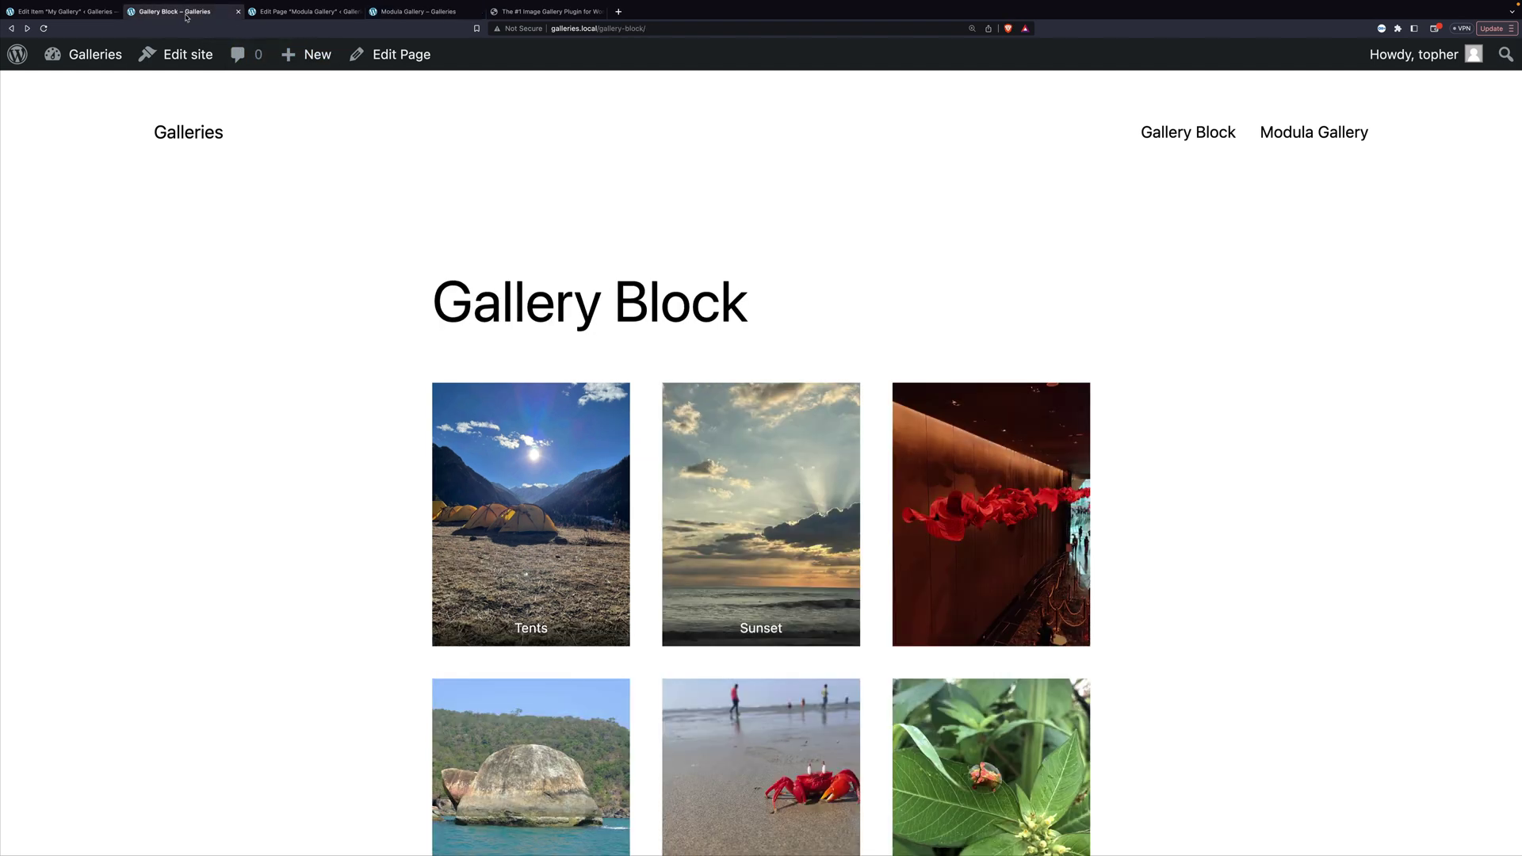
Step: Return to the edit page of "My Gallery", set the Masonry column type to Three Columns(3) and update the gallery
left_click(311, 13)
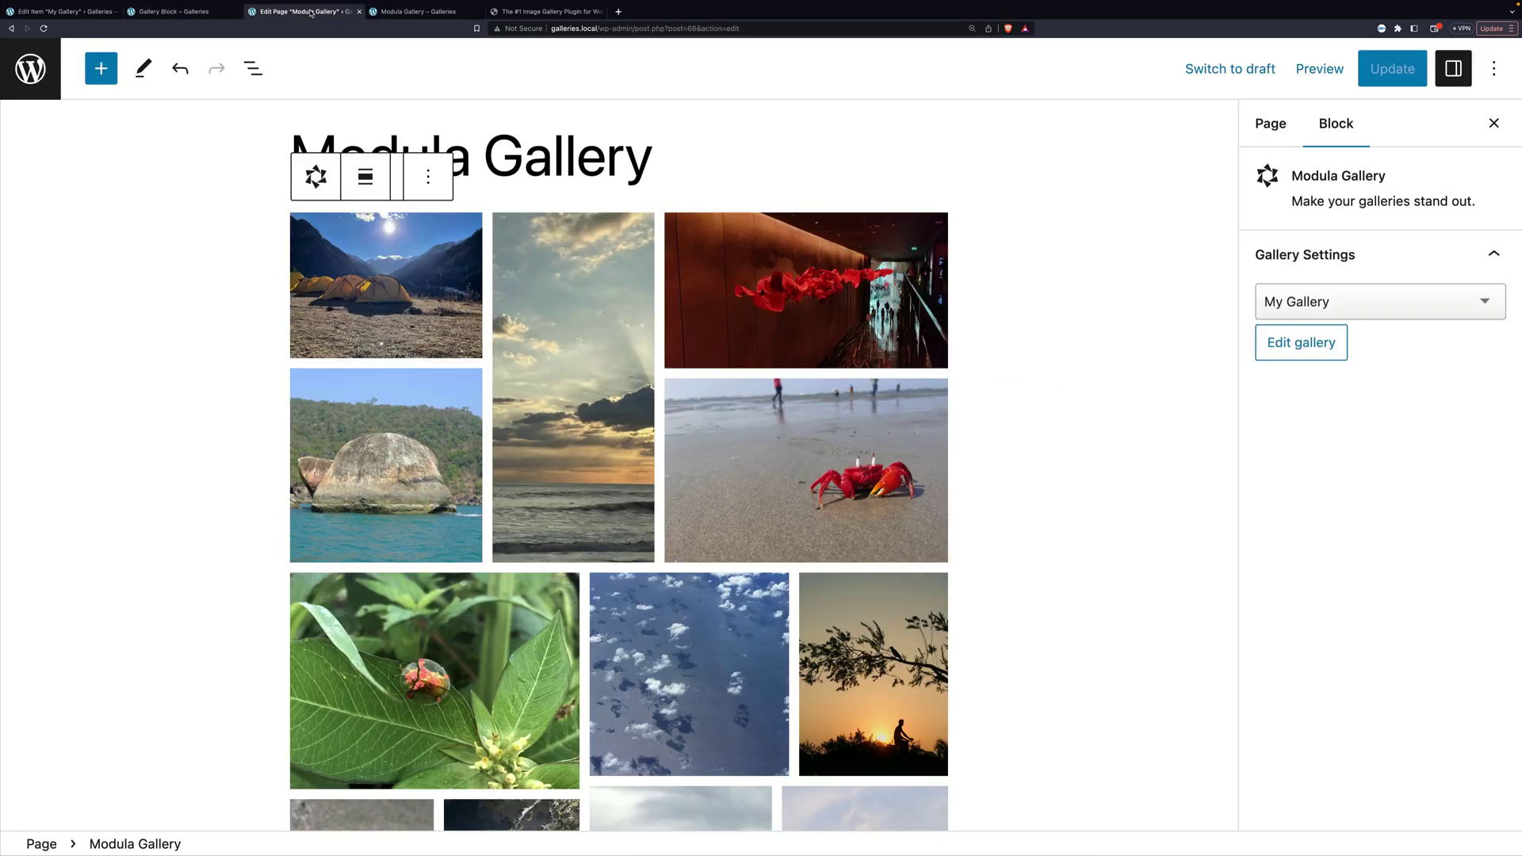
left_click(64, 12)
scroll(739, 726, "down", 15)
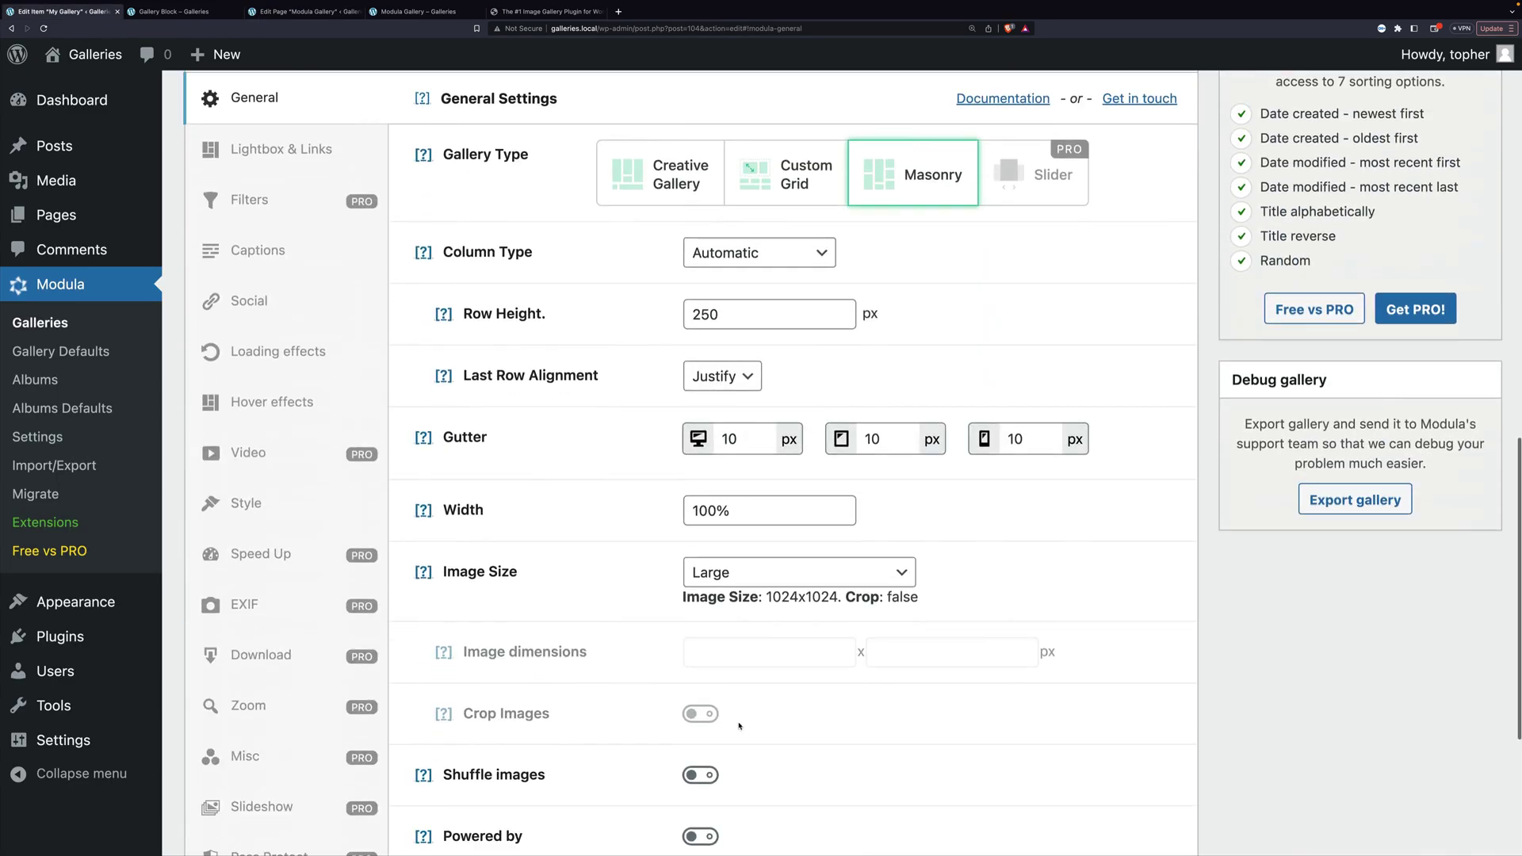
left_click(737, 253)
left_click(737, 316)
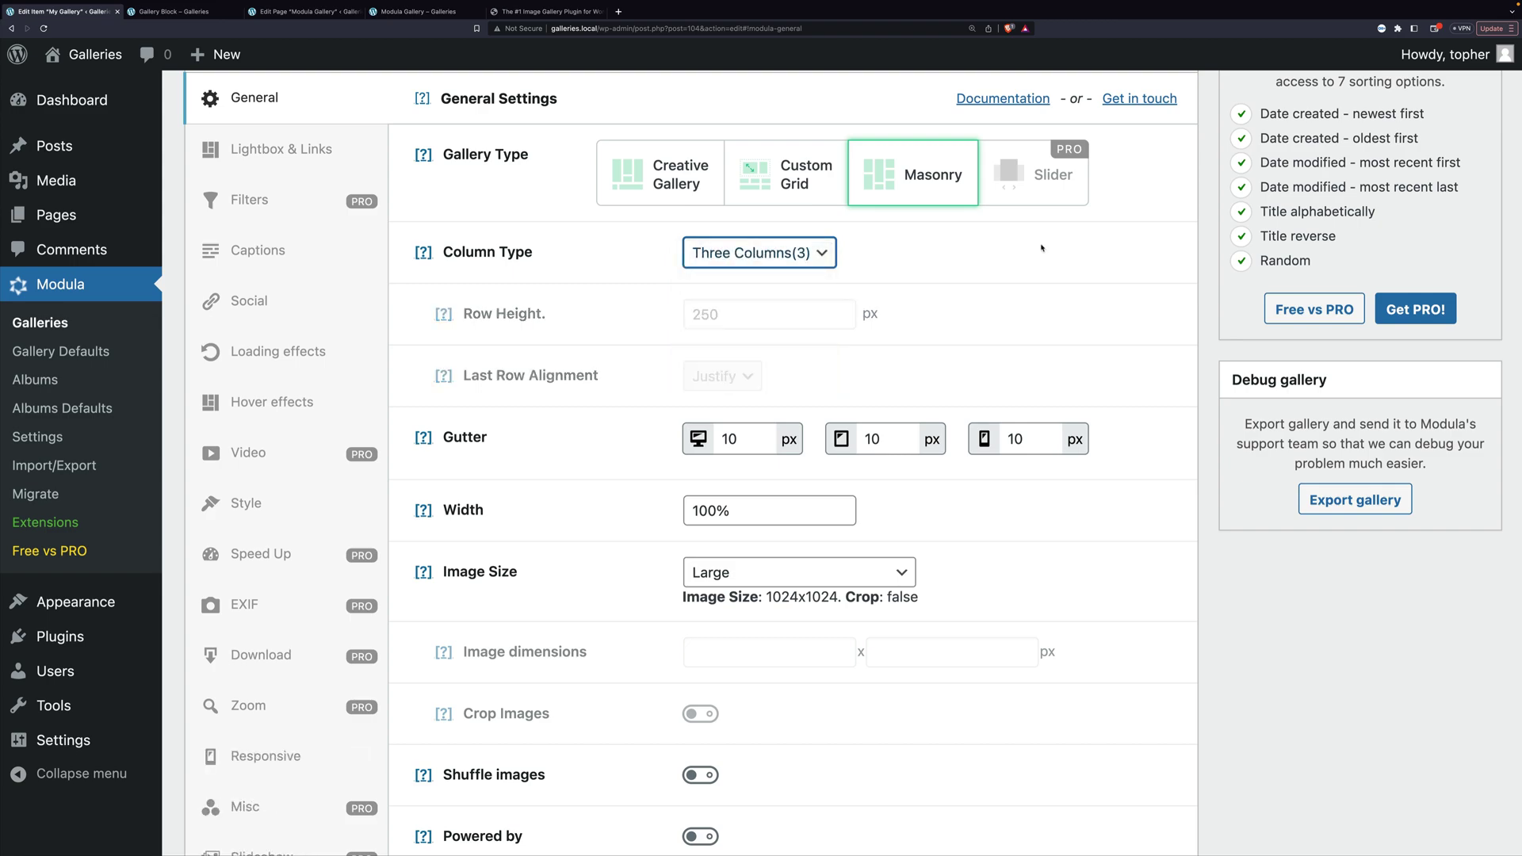
scroll(1398, 254, "up", 10)
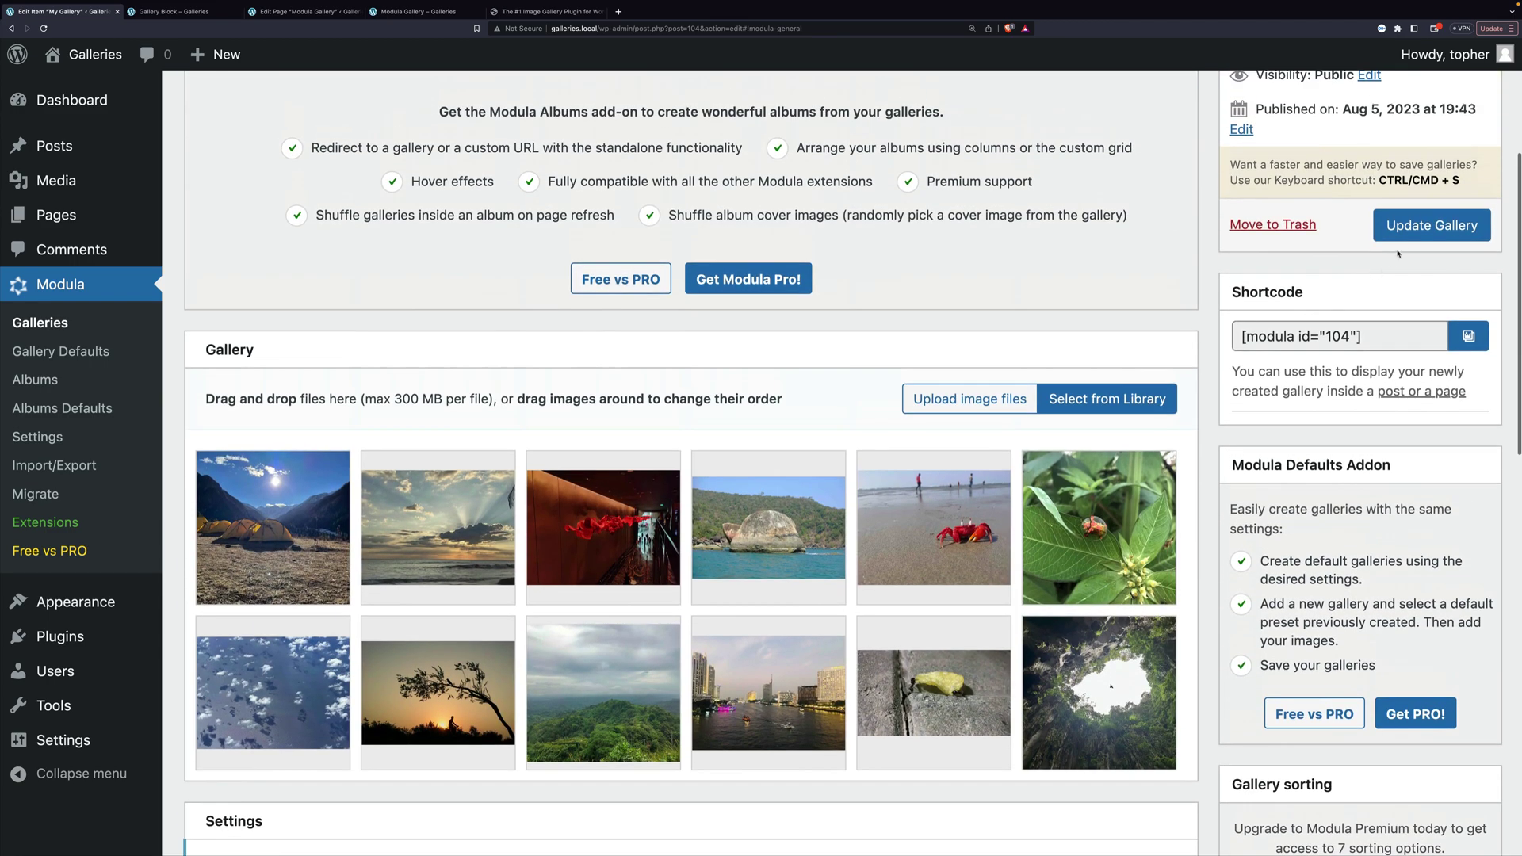
left_click(1404, 232)
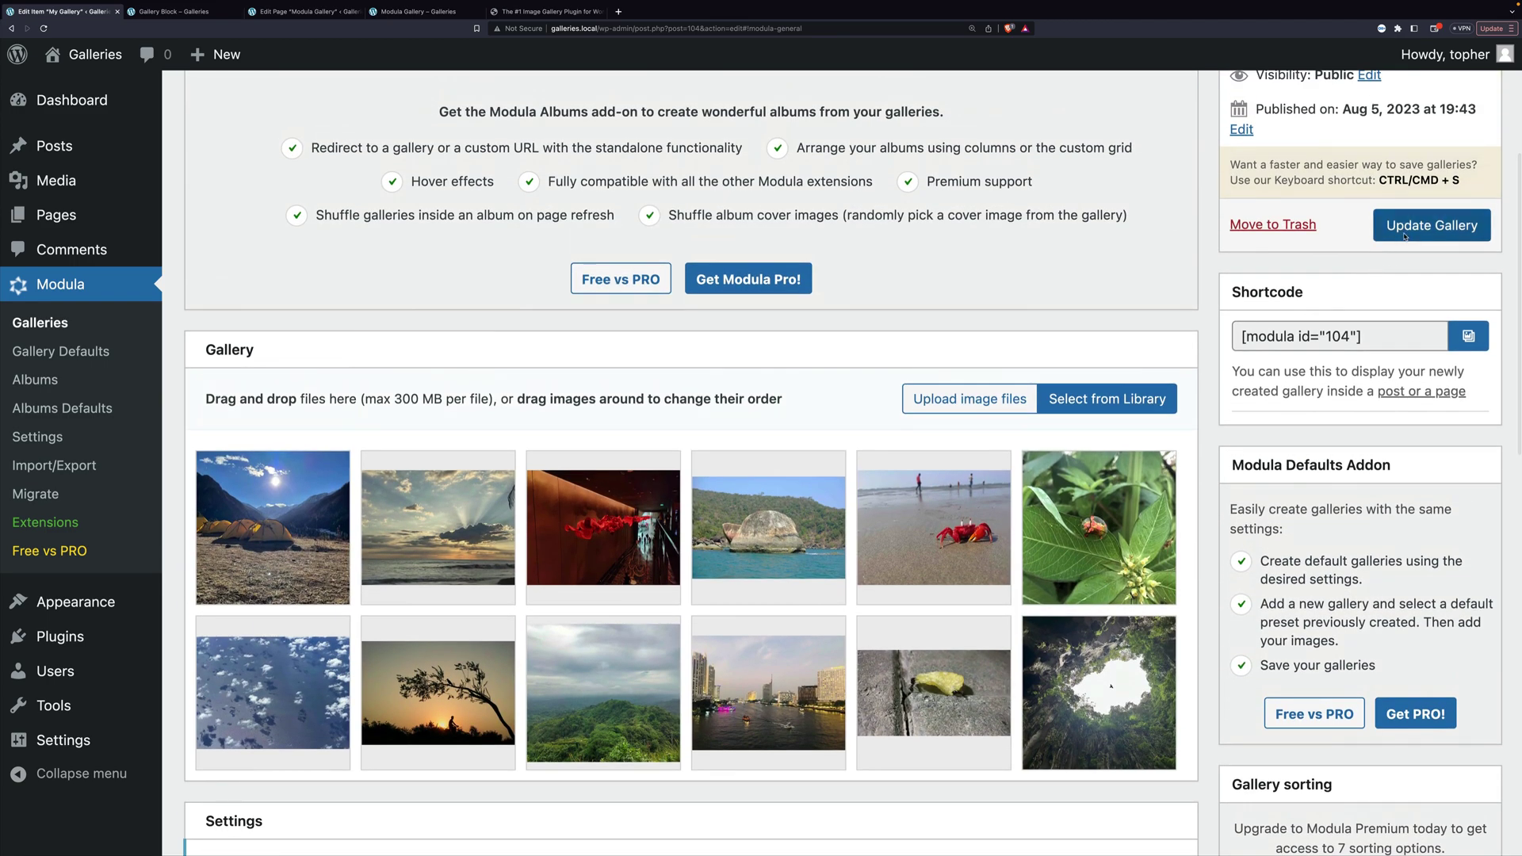
Step: Reload the published Modula Gallery page and look over the three-column Masonry layout down to its end
left_click(419, 11)
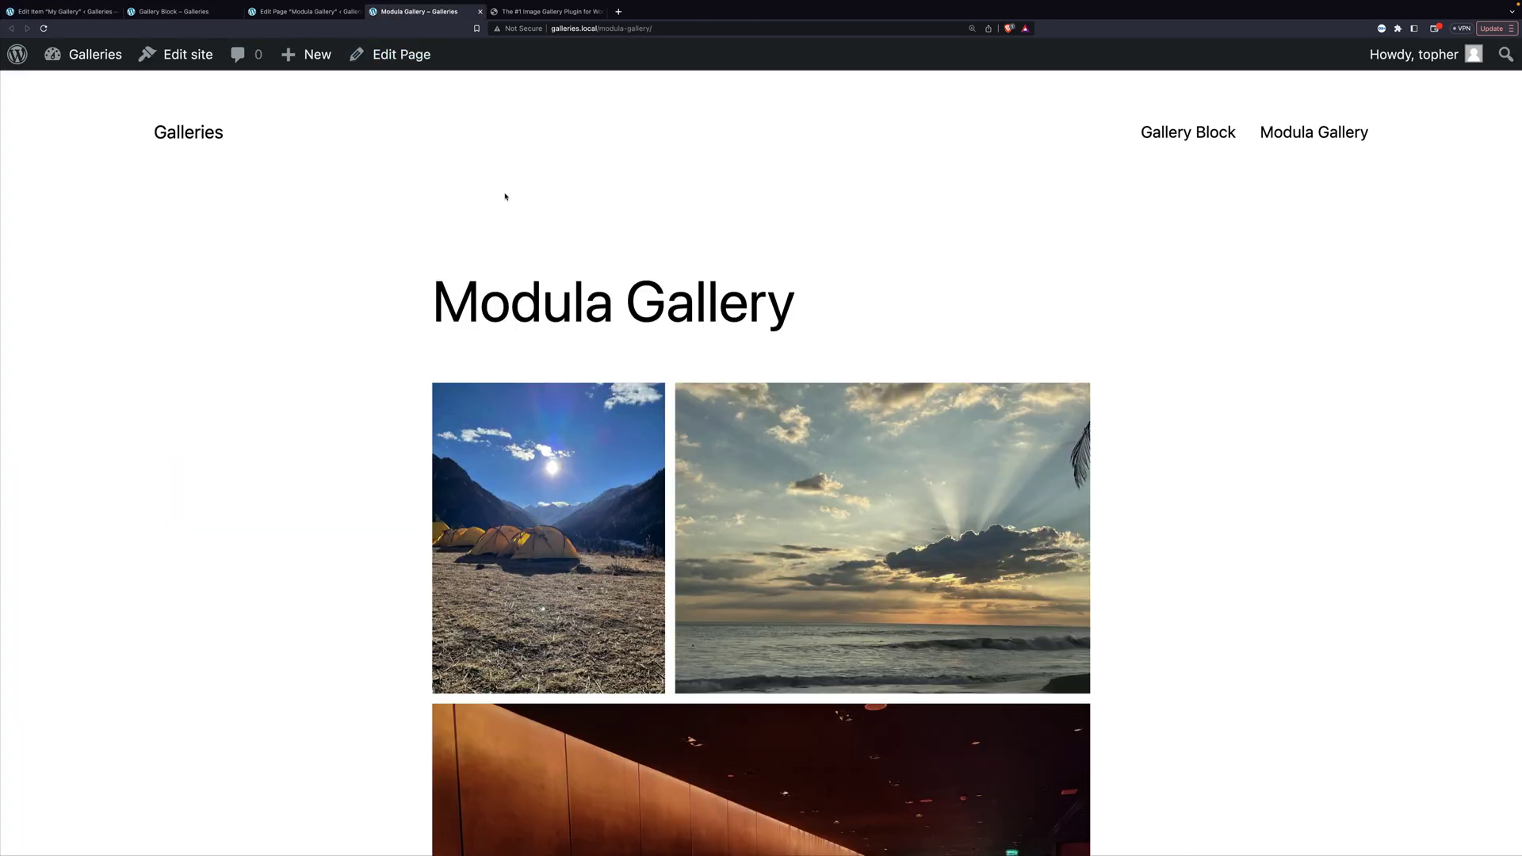
key("super+r")
scroll(899, 319, "down", 8)
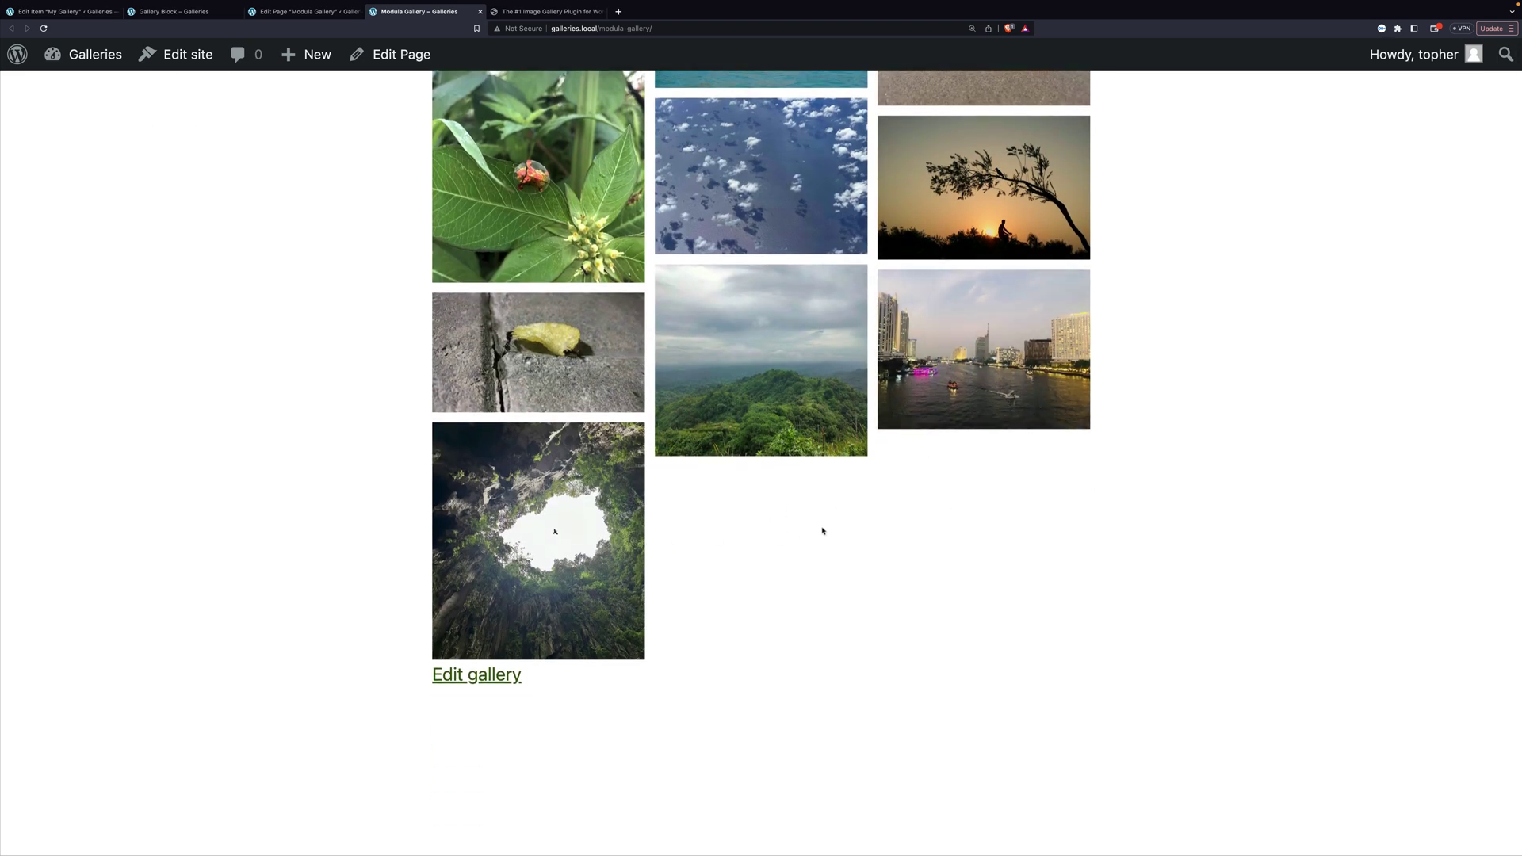
key("super+r")
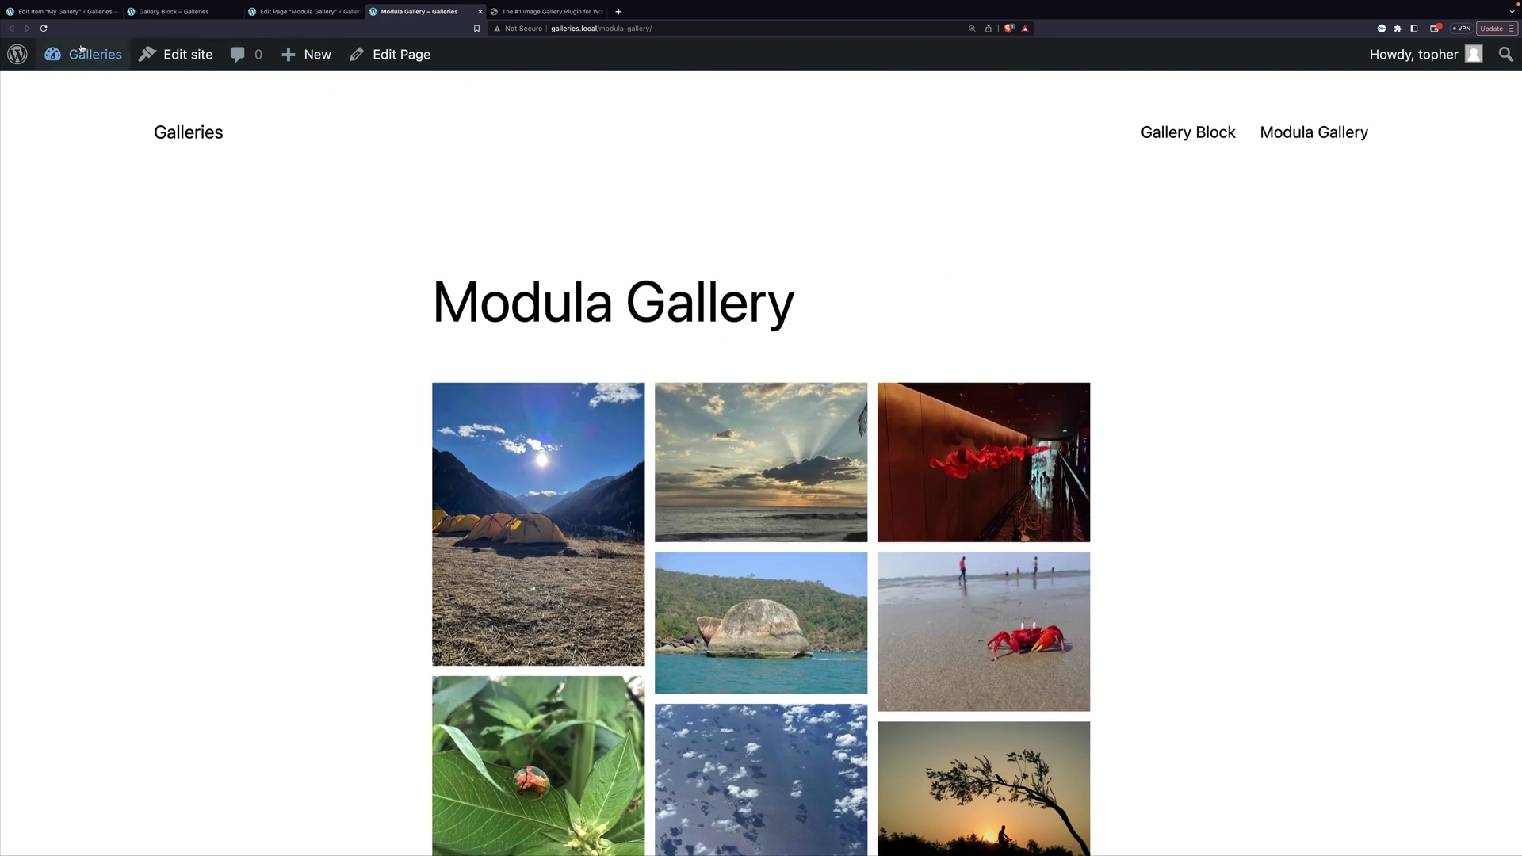
Step: Set the gallery type of "My Gallery" to Custom Grid, update the gallery and reload the published Modula Gallery page
left_click(64, 11)
scroll(787, 607, "down", 10)
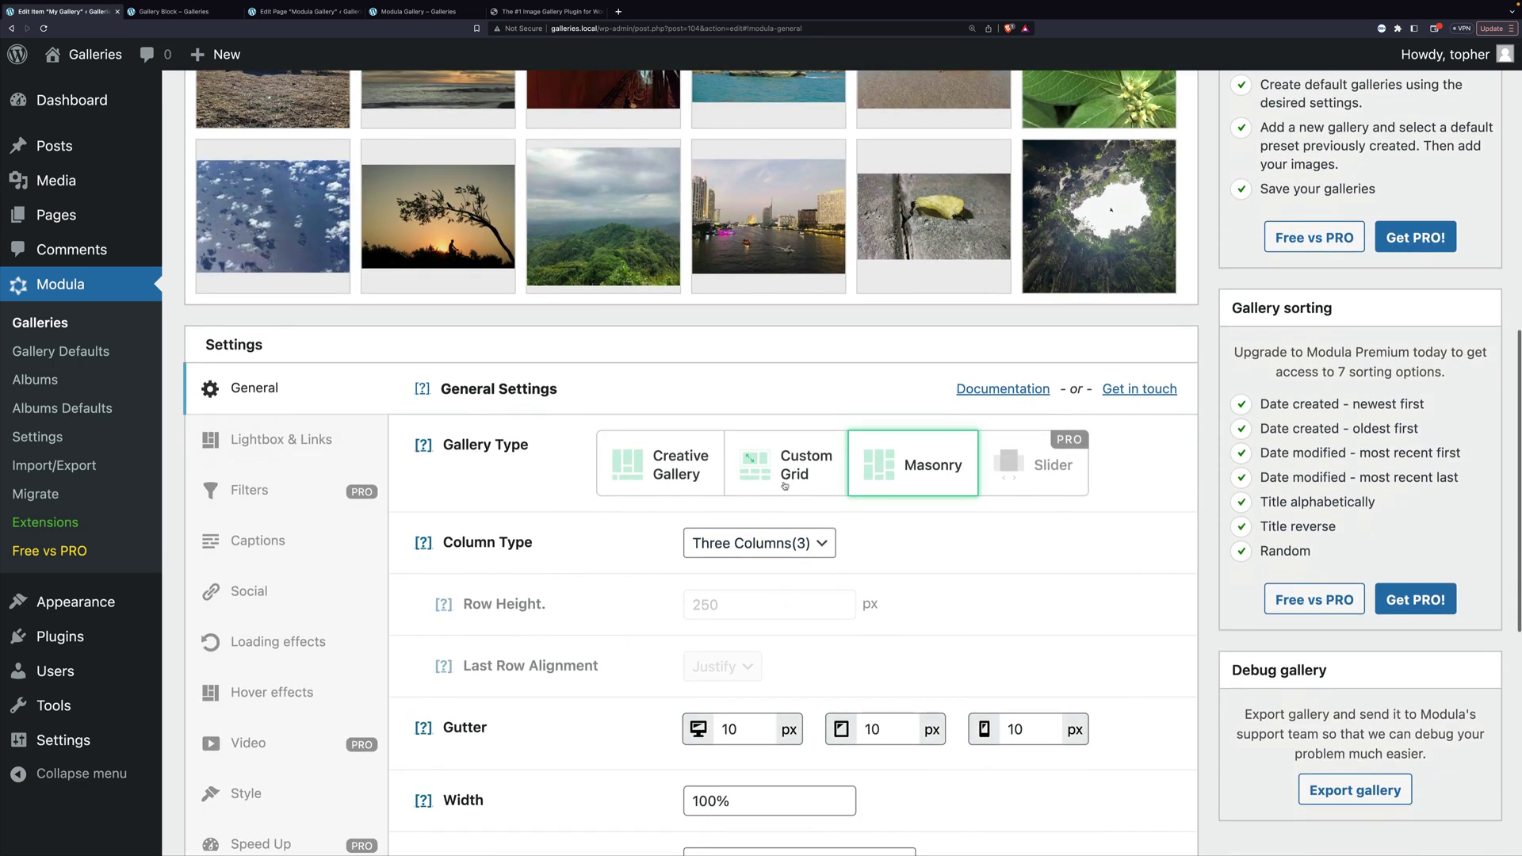
left_click(776, 474)
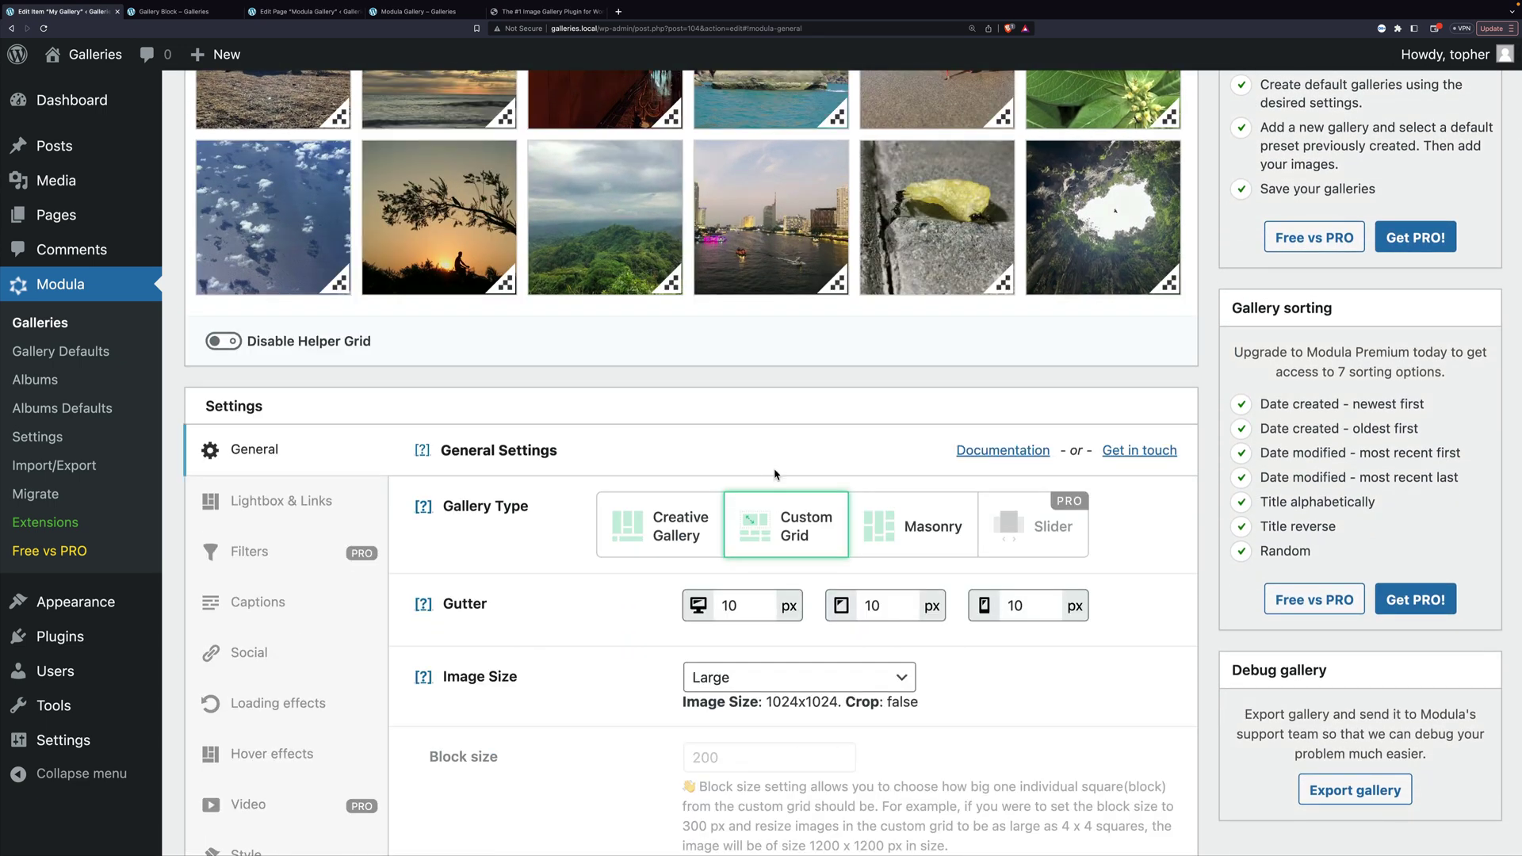
scroll(776, 475, "up", 3)
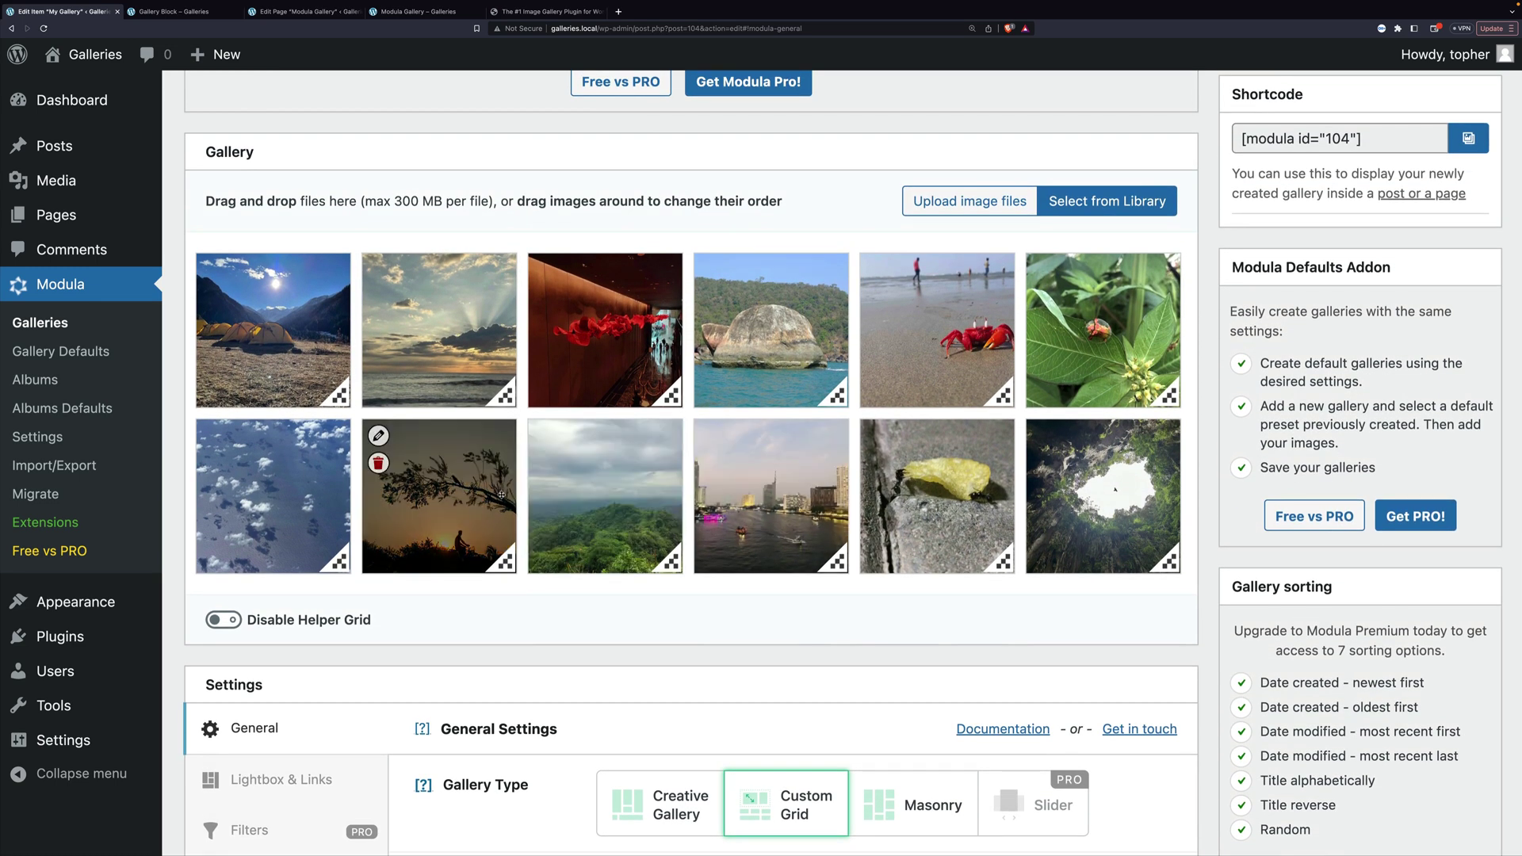
scroll(1326, 273, "up", 1)
scroll(1326, 274, "up", 1)
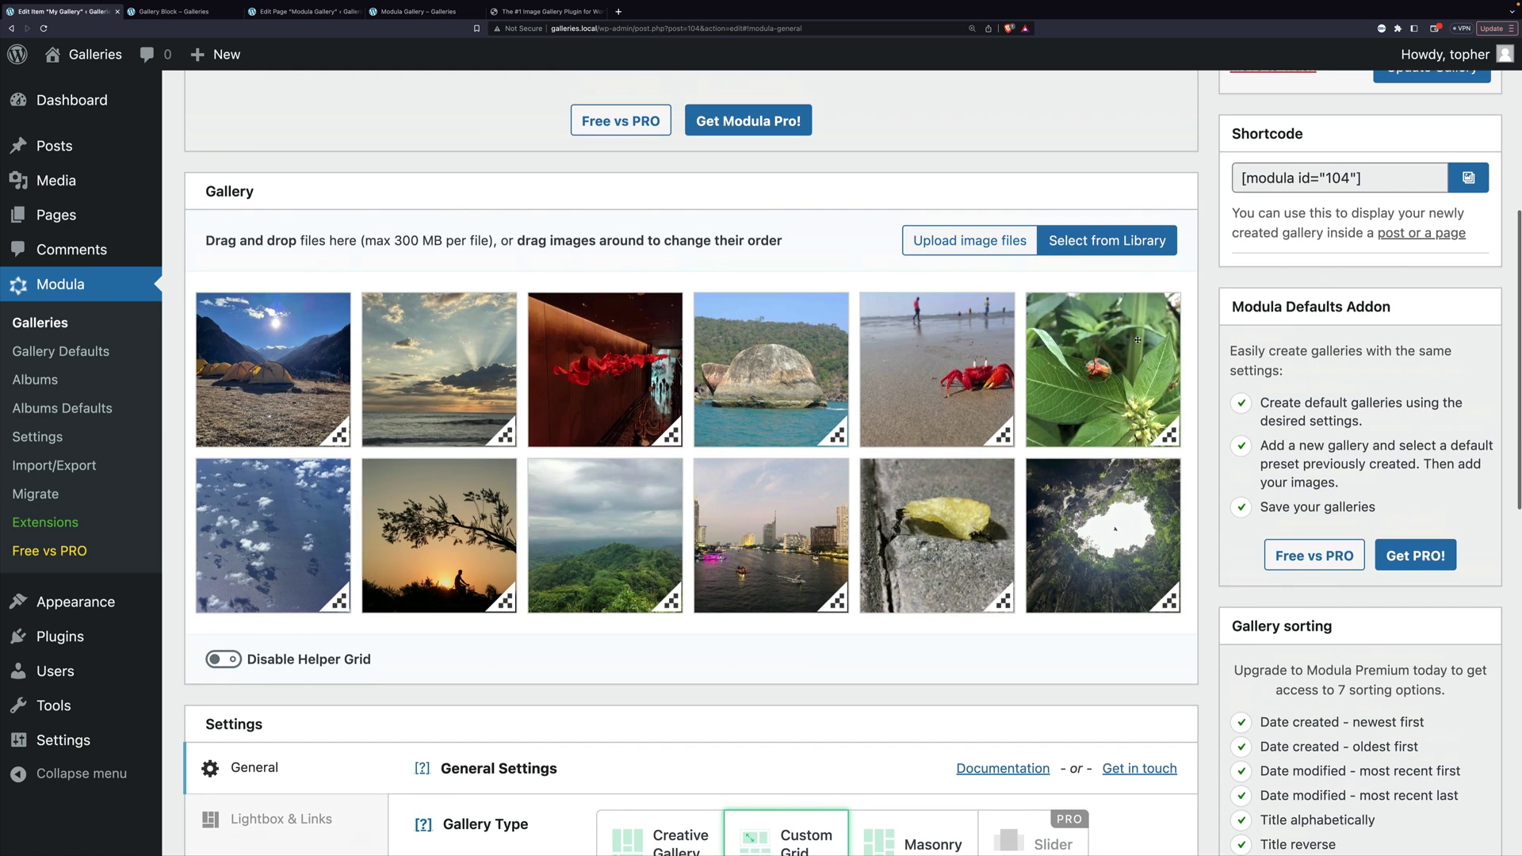
left_click(1455, 77)
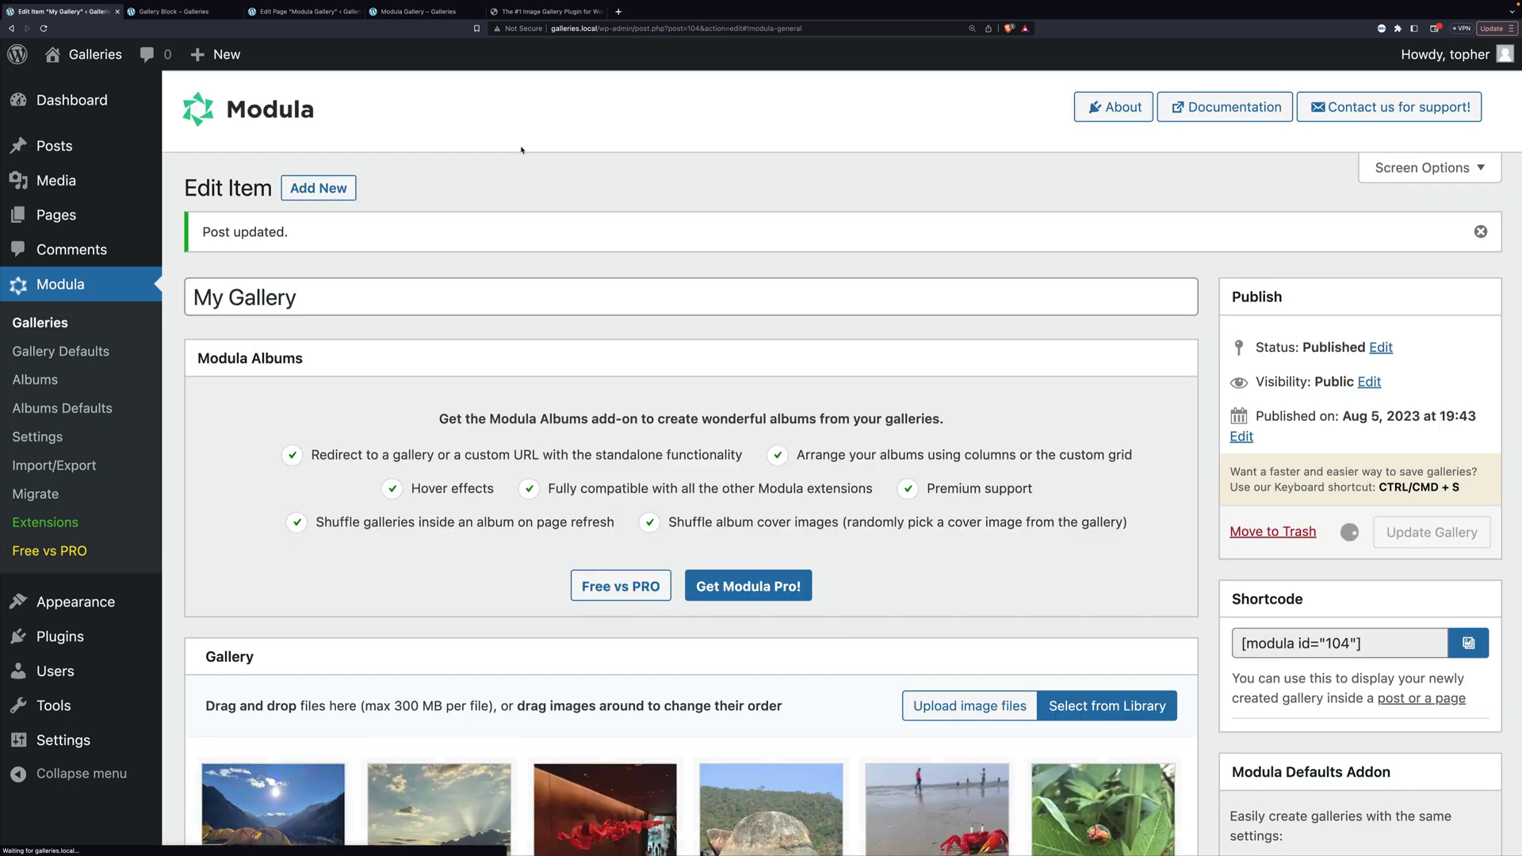
left_click(421, 13)
key("super+r")
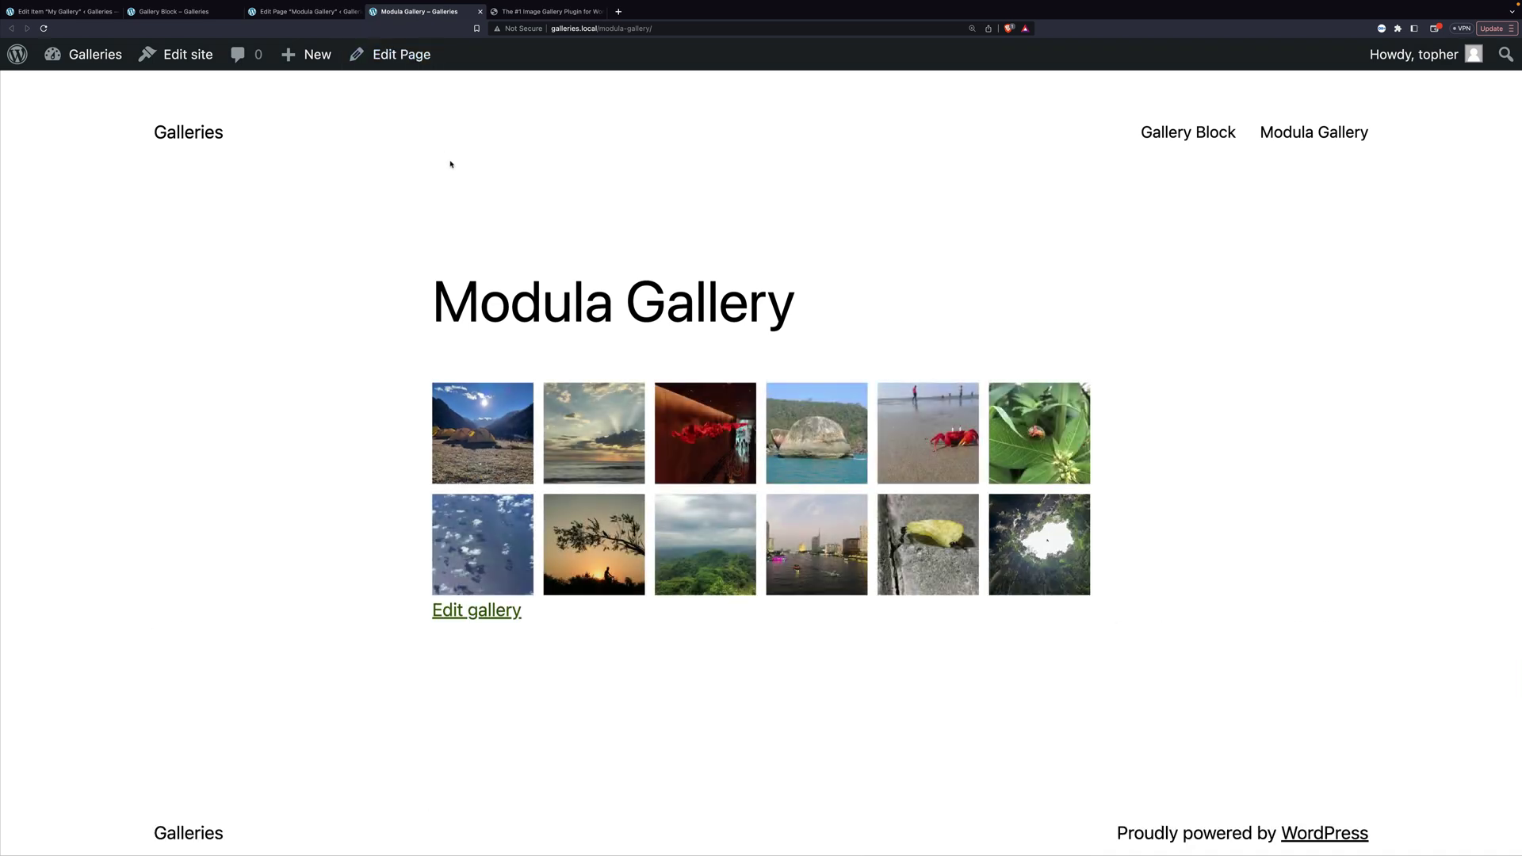
Step: In the "My Gallery" custom grid, enlarge the tents photo to four by four cells and the red flowers photo to double height
left_click(63, 12)
scroll(462, 425, "down", 6)
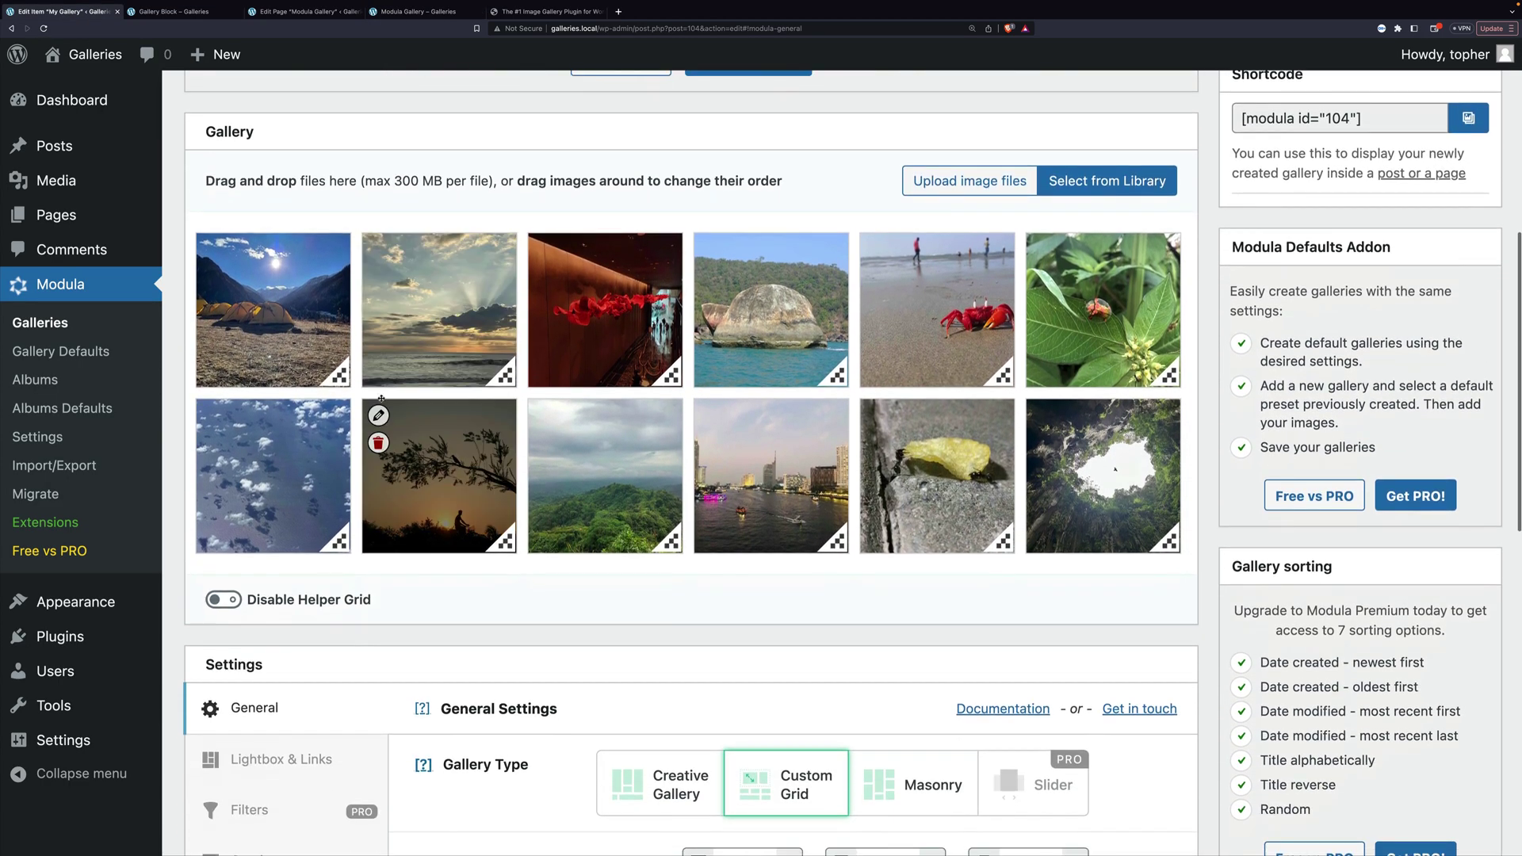
left_click_drag(341, 377, 533, 518)
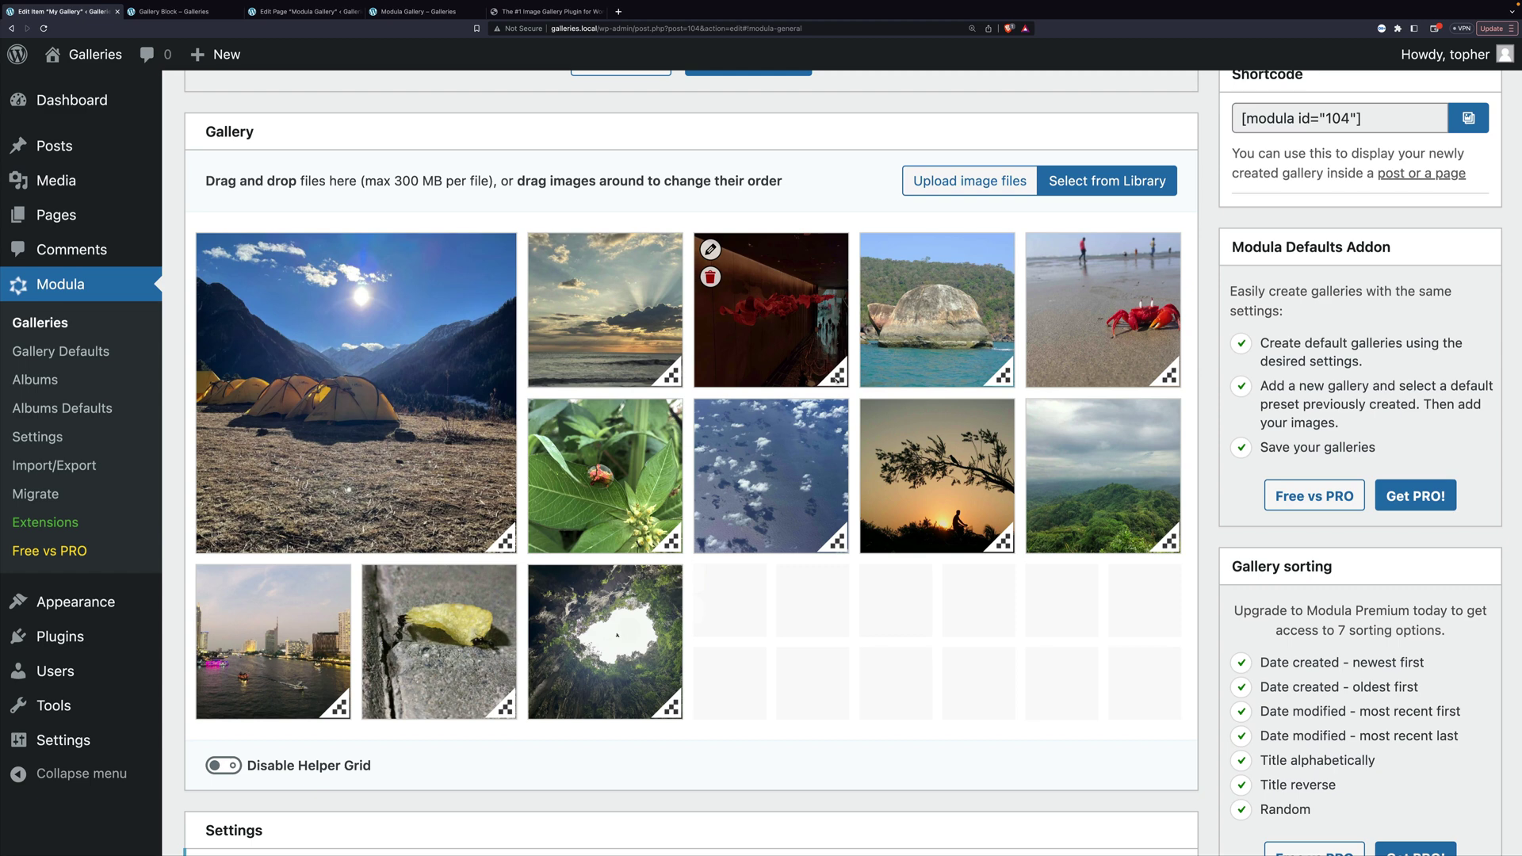
left_click_drag(836, 375, 837, 520)
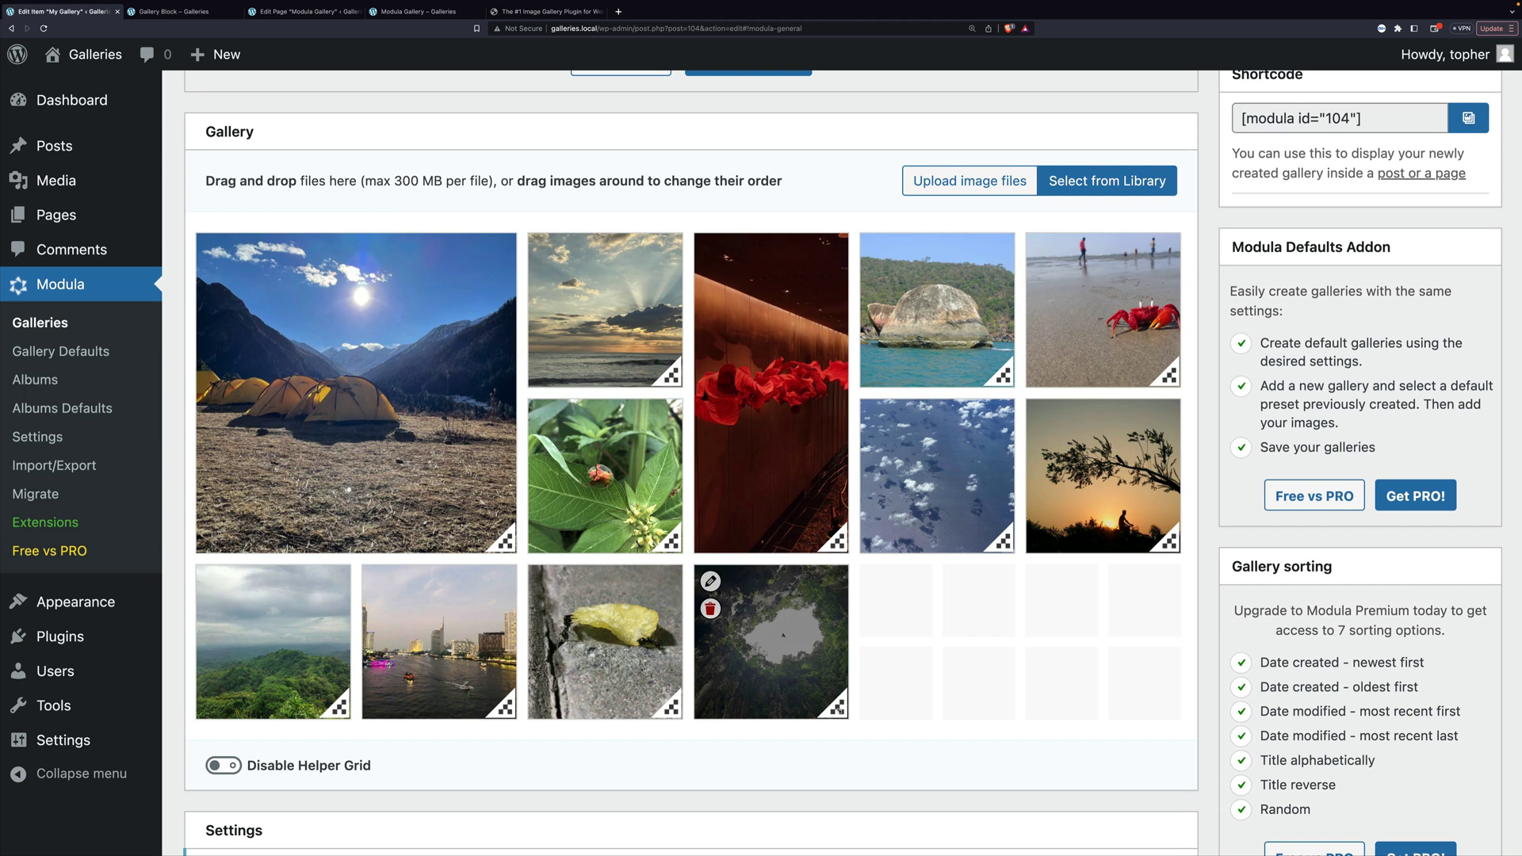
Step: Place the river skyline photo after the yellow leaf, size it five cells wide, and widen the cave opening photo to three cells
left_click_drag(450, 644, 1185, 717)
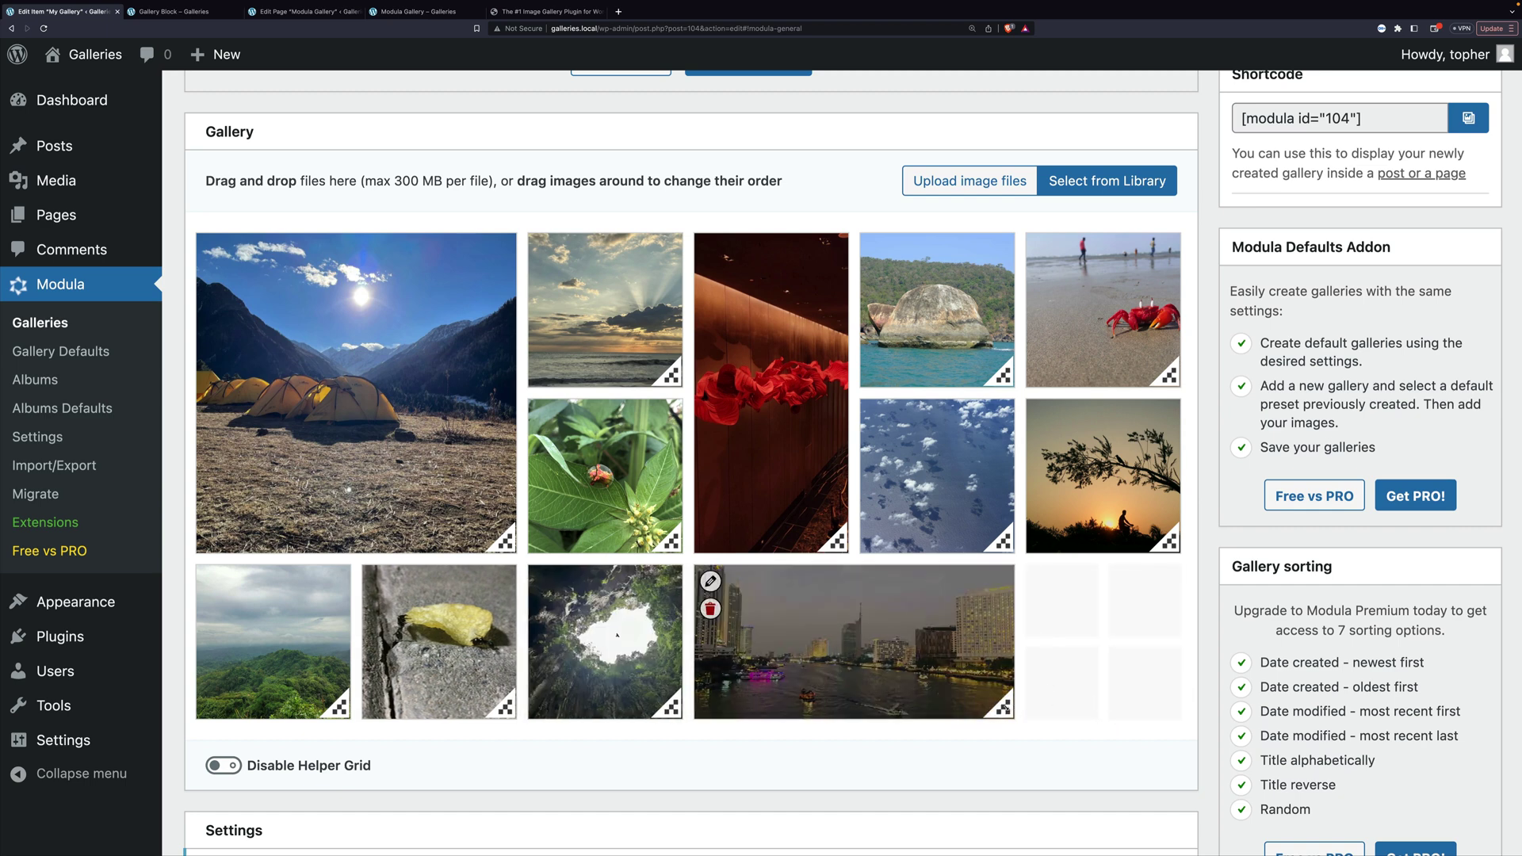
left_click_drag(1005, 708, 1165, 710)
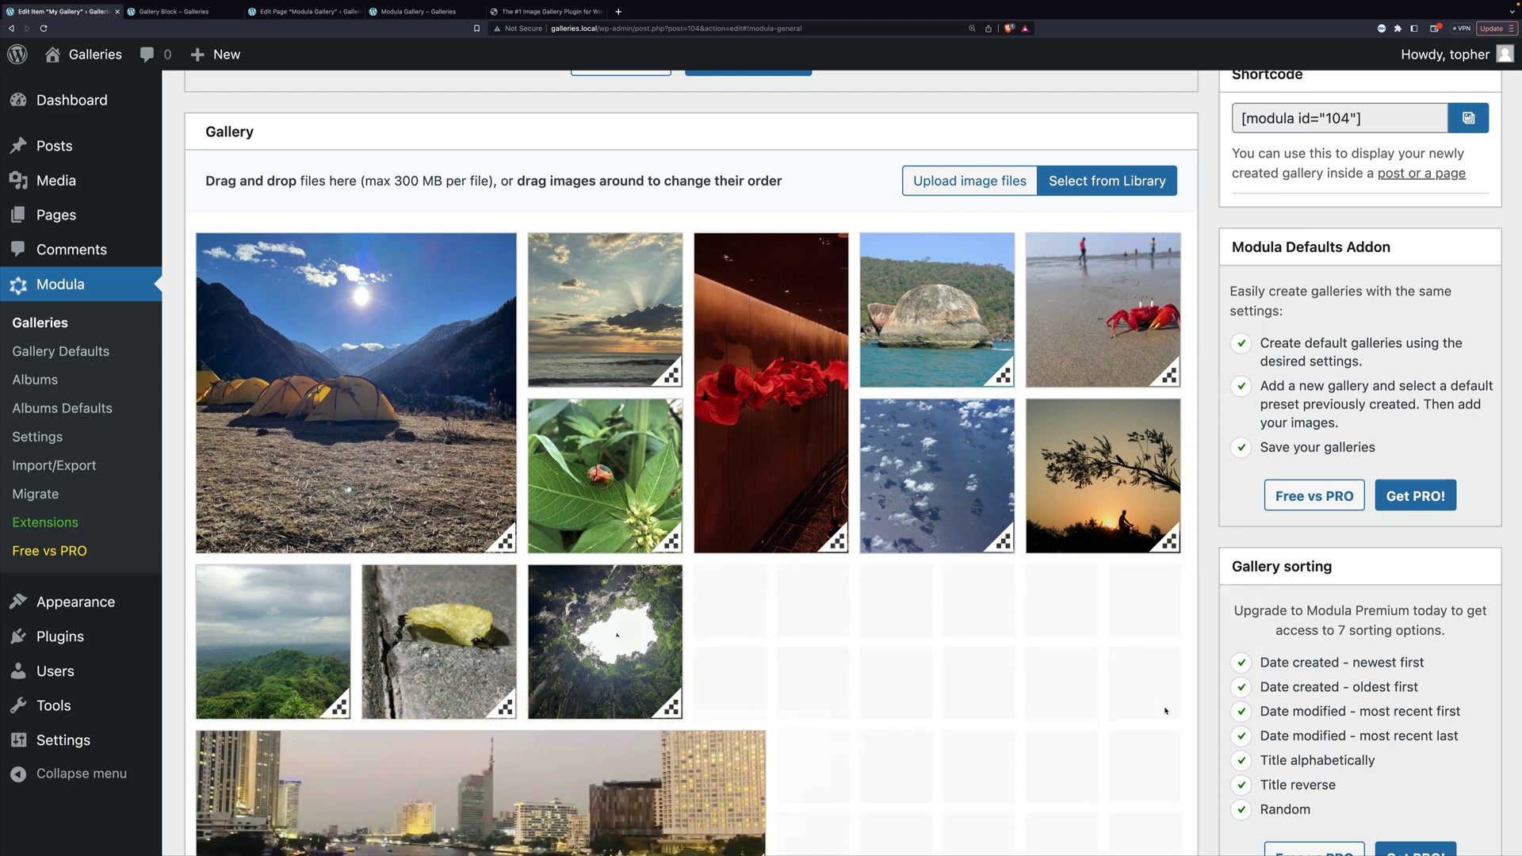
left_click_drag(658, 771, 992, 607)
left_click_drag(1084, 705, 960, 701)
left_click_drag(943, 704, 919, 704)
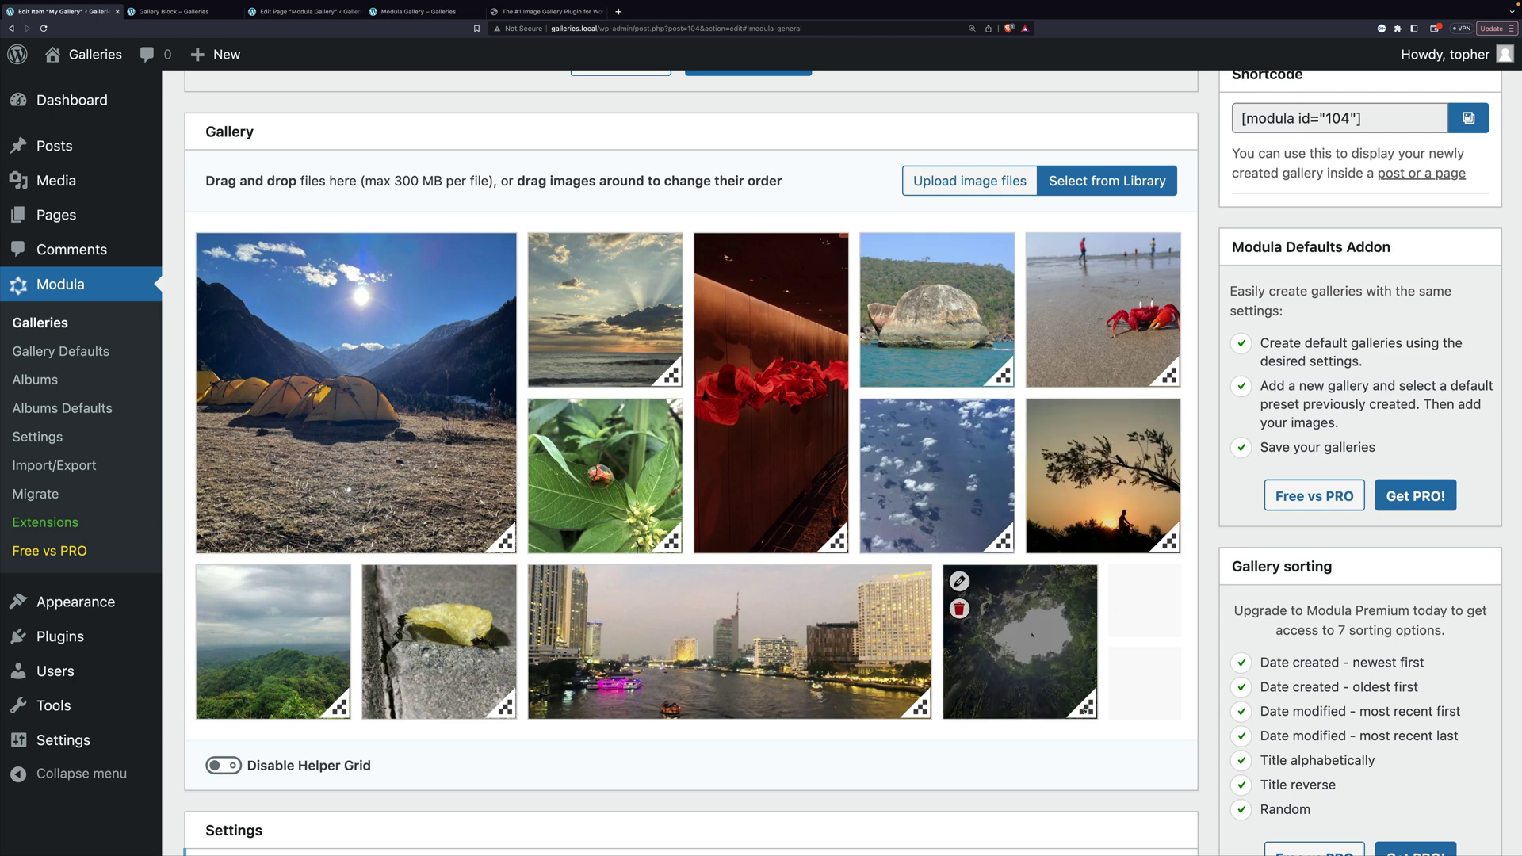
left_click_drag(1084, 707, 1165, 710)
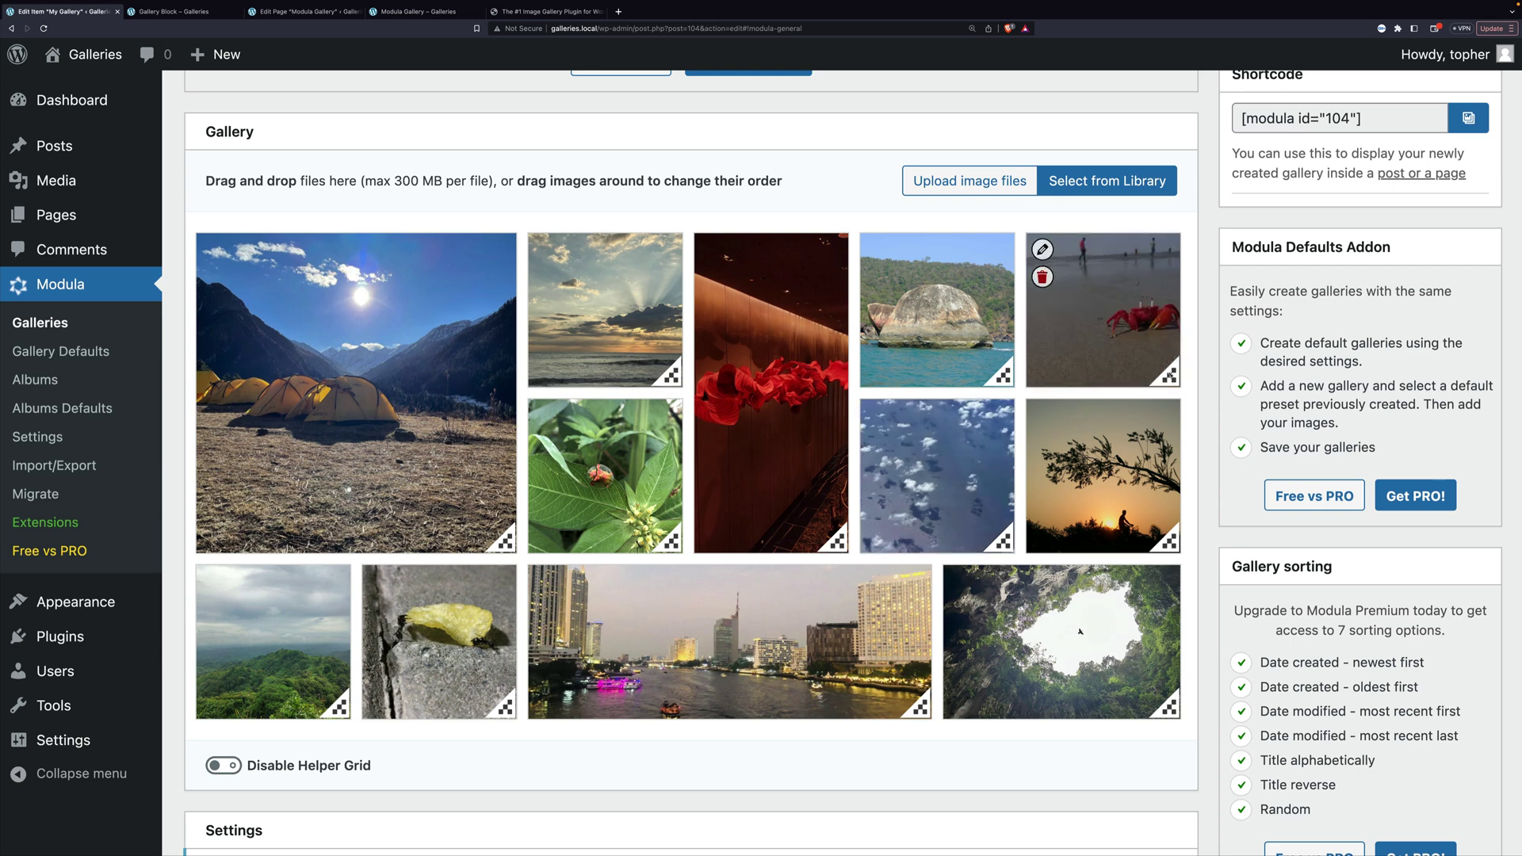
Step: Enlarge the crab photo to four by four grid cells and the yellow leaf photo to four by three cells
left_click_drag(1169, 374, 1156, 450)
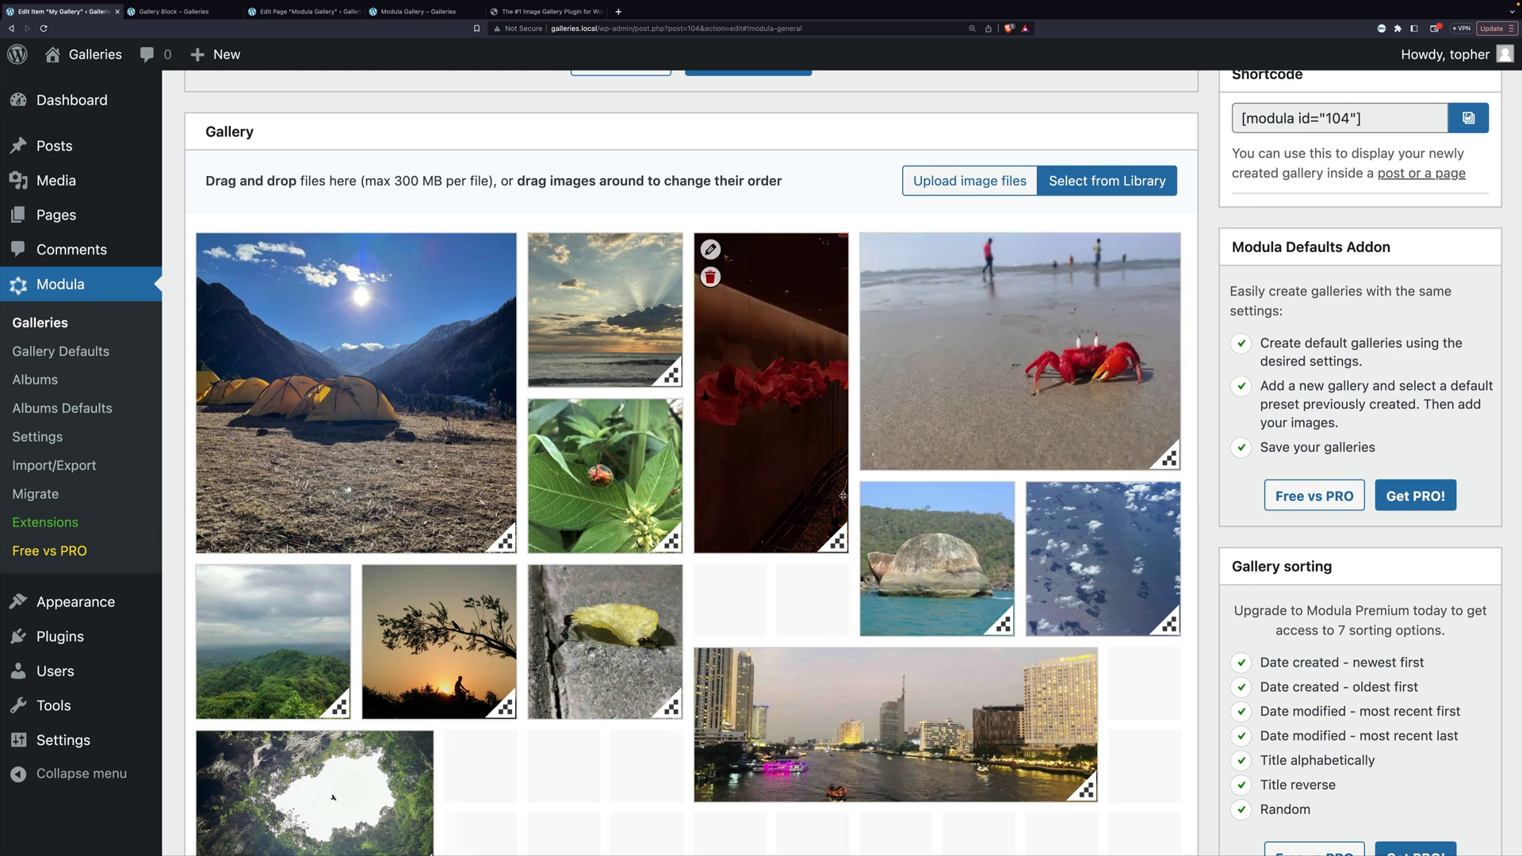
left_click_drag(1170, 459, 1171, 543)
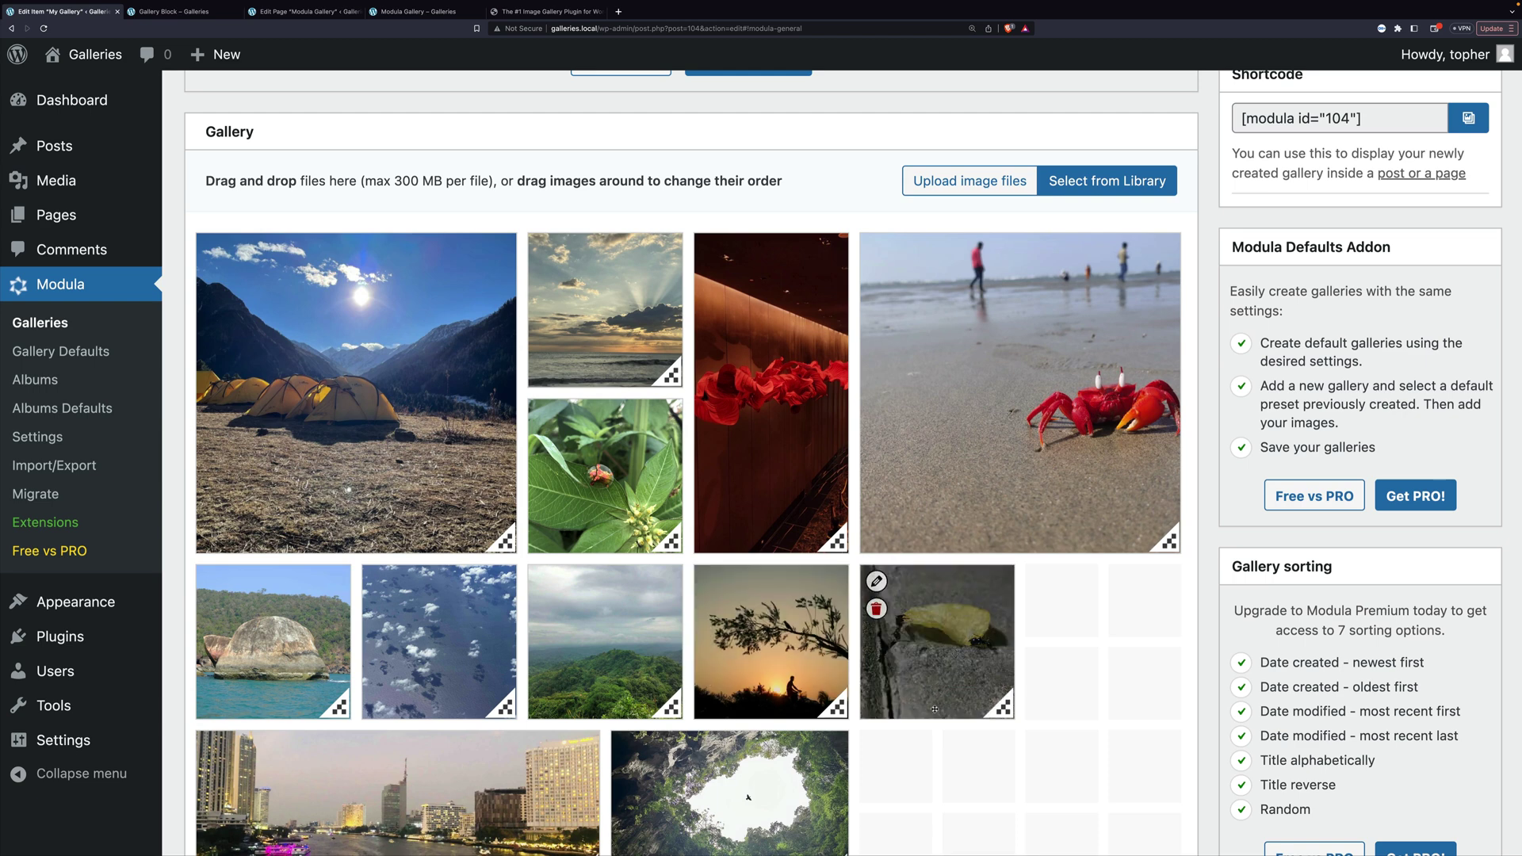
left_click_drag(1003, 705, 1185, 841)
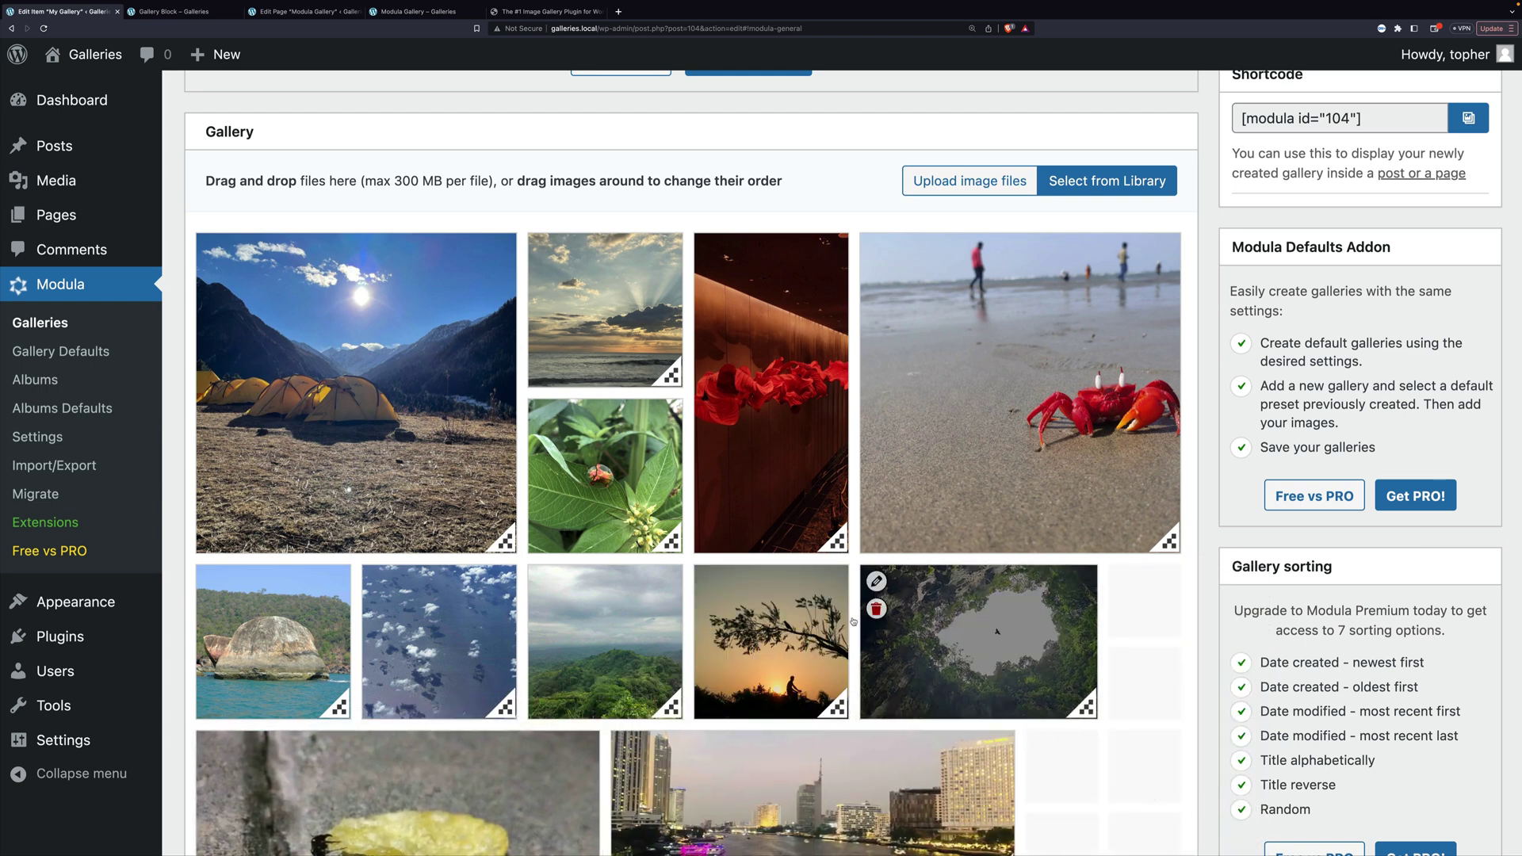
scroll(514, 561, "down", 3)
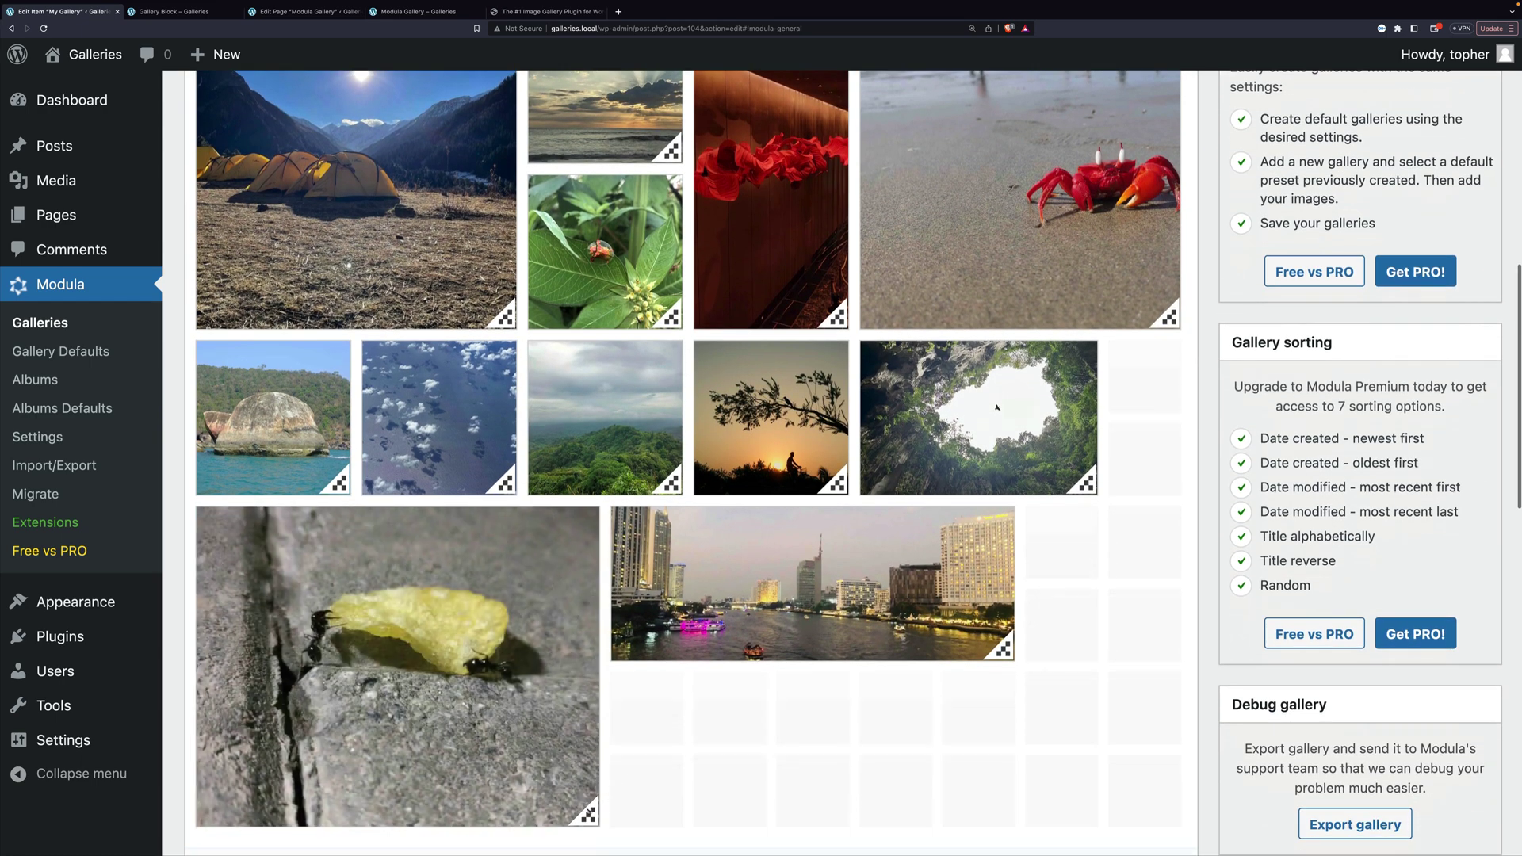
left_click_drag(590, 816, 515, 741)
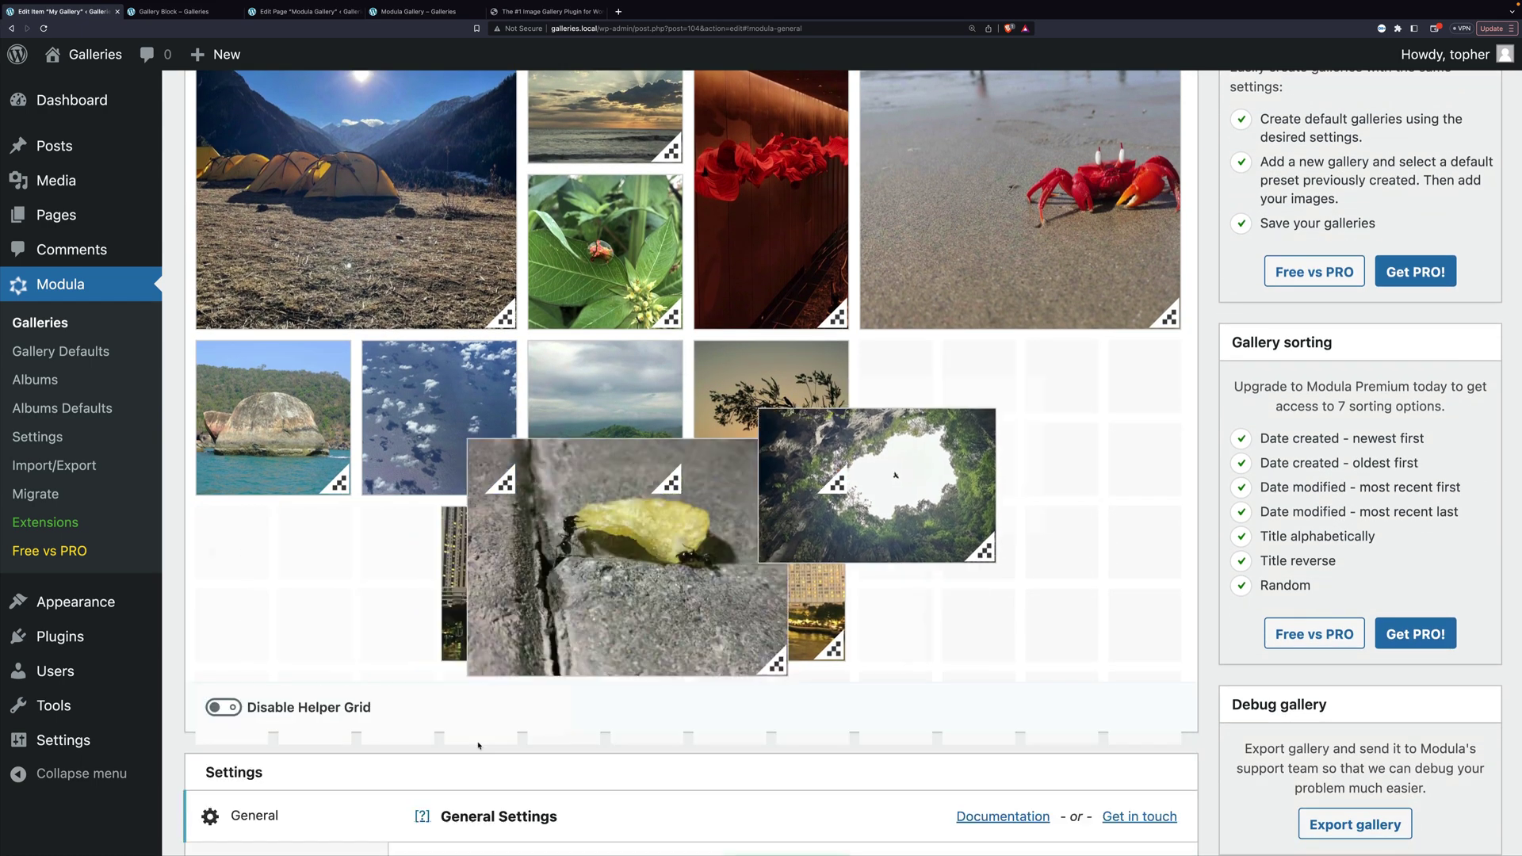
Step: Move the yellow leaf photo to the start of the second row and the river skyline, four cells wide, beside the green hills
left_click_drag(1020, 463, 346, 461)
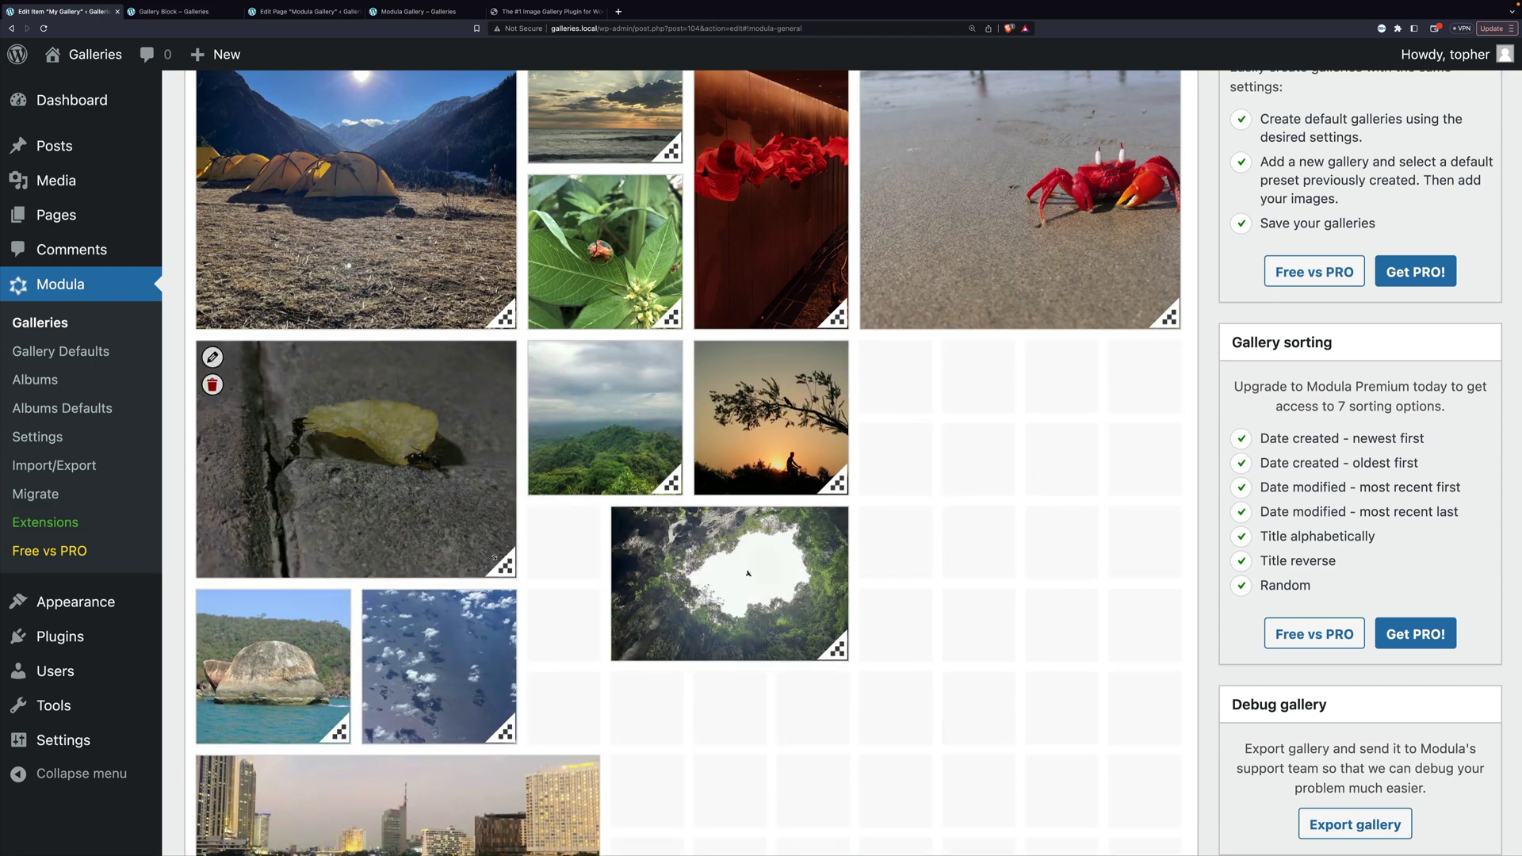
left_click_drag(725, 556, 682, 564)
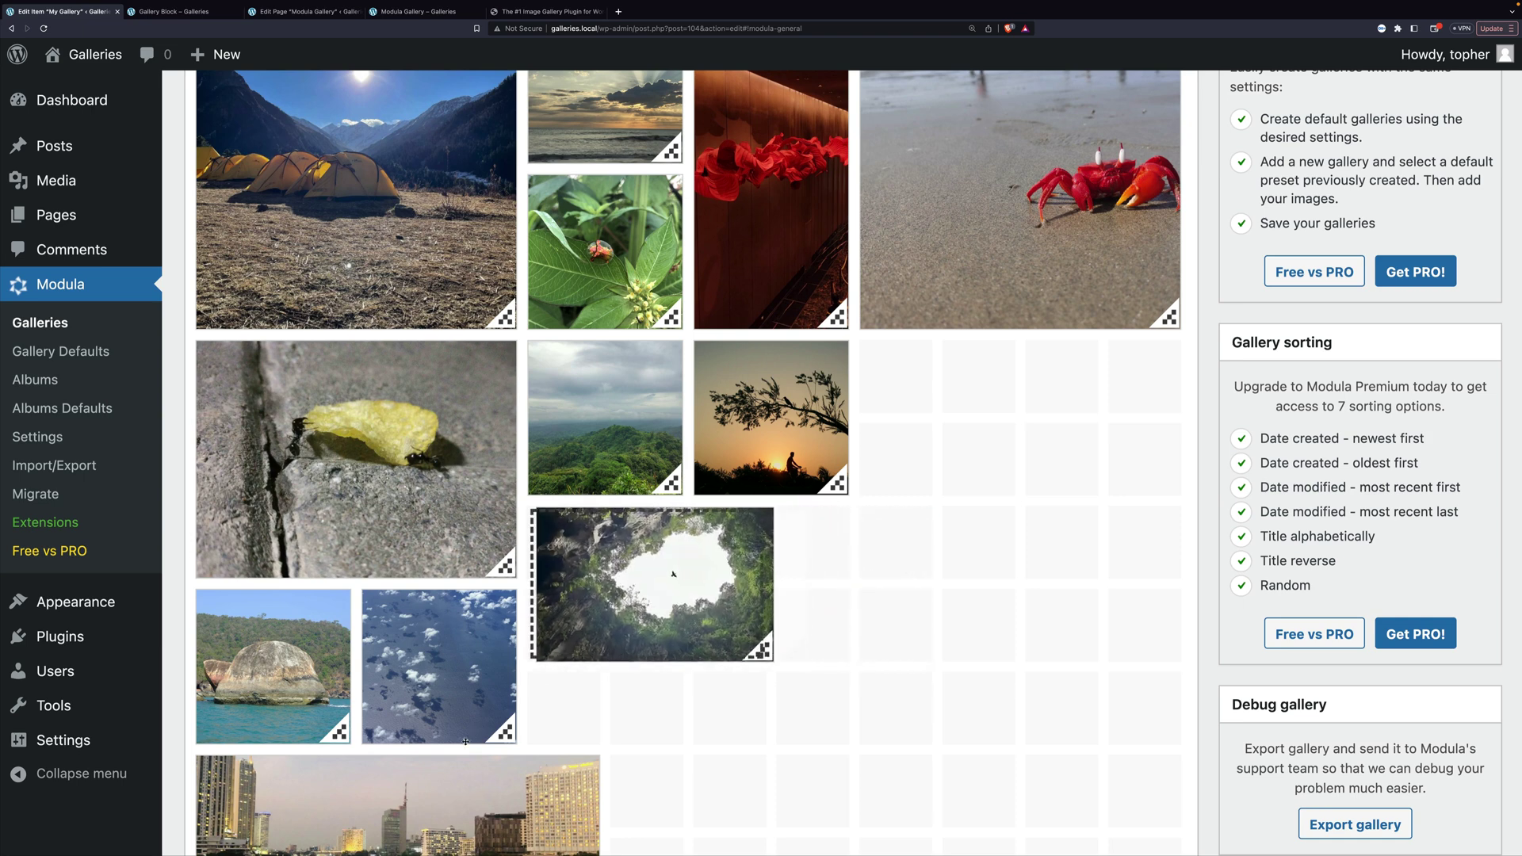
left_click_drag(420, 791, 1149, 409)
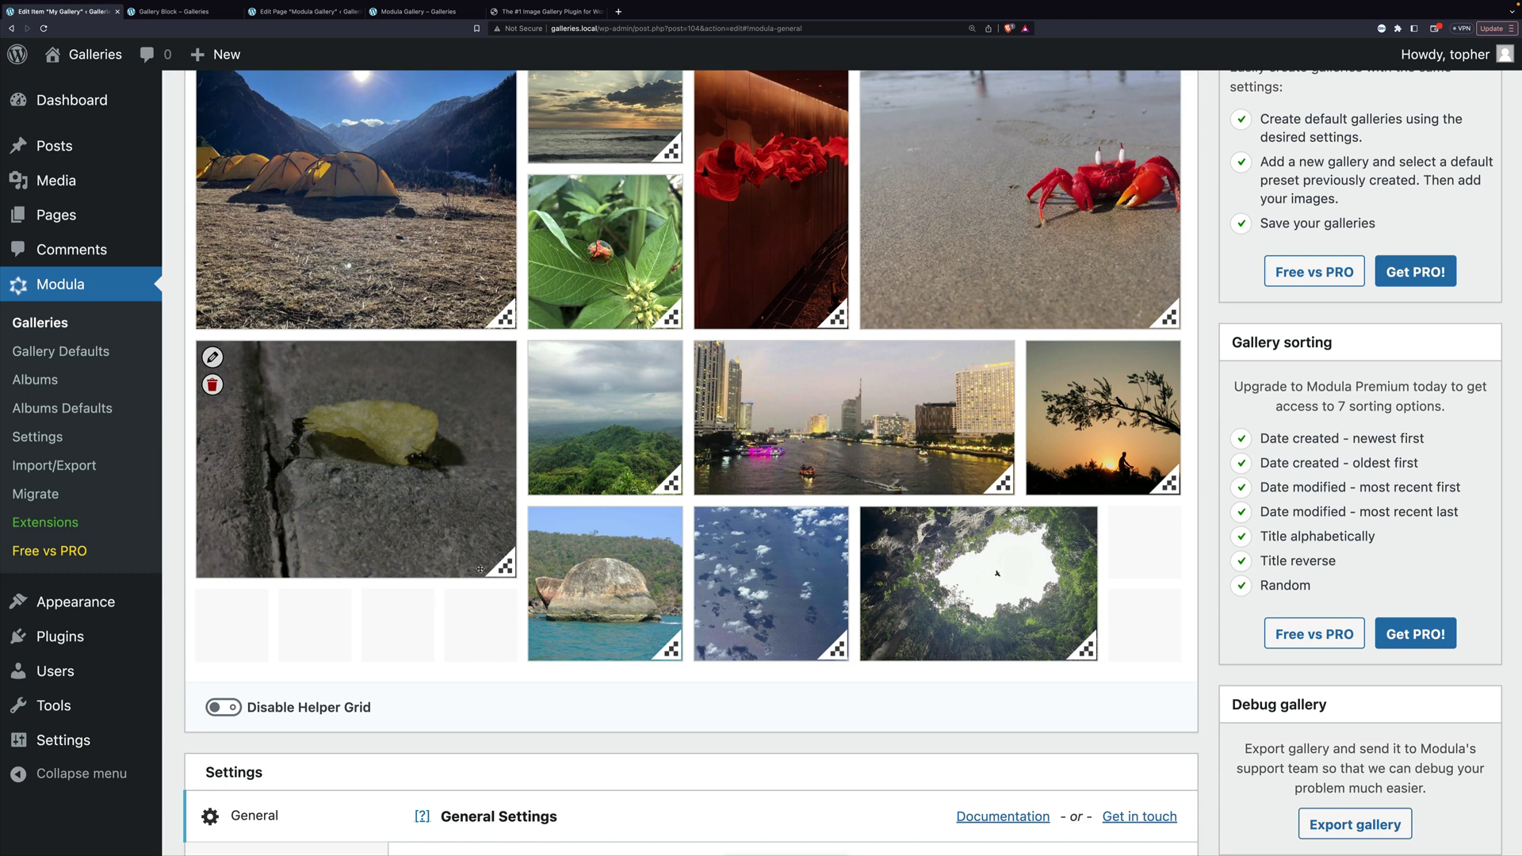
Step: Extend the yellow leaf photo to four cells high and the cave opening photo to four cells wide, filling the grid's gaps
left_click_drag(504, 566, 507, 656)
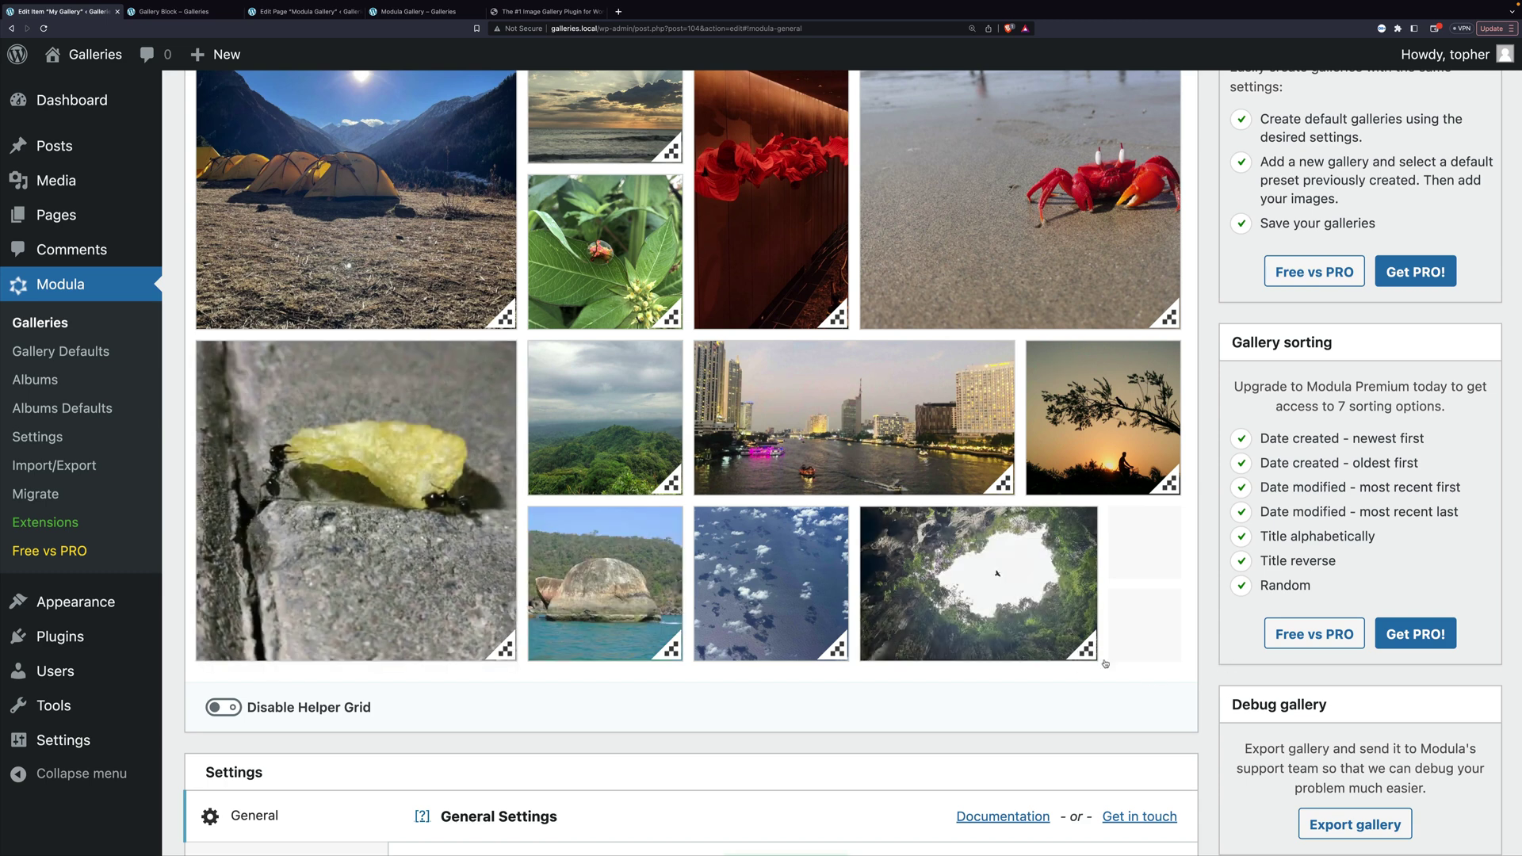
left_click_drag(1087, 651, 1164, 652)
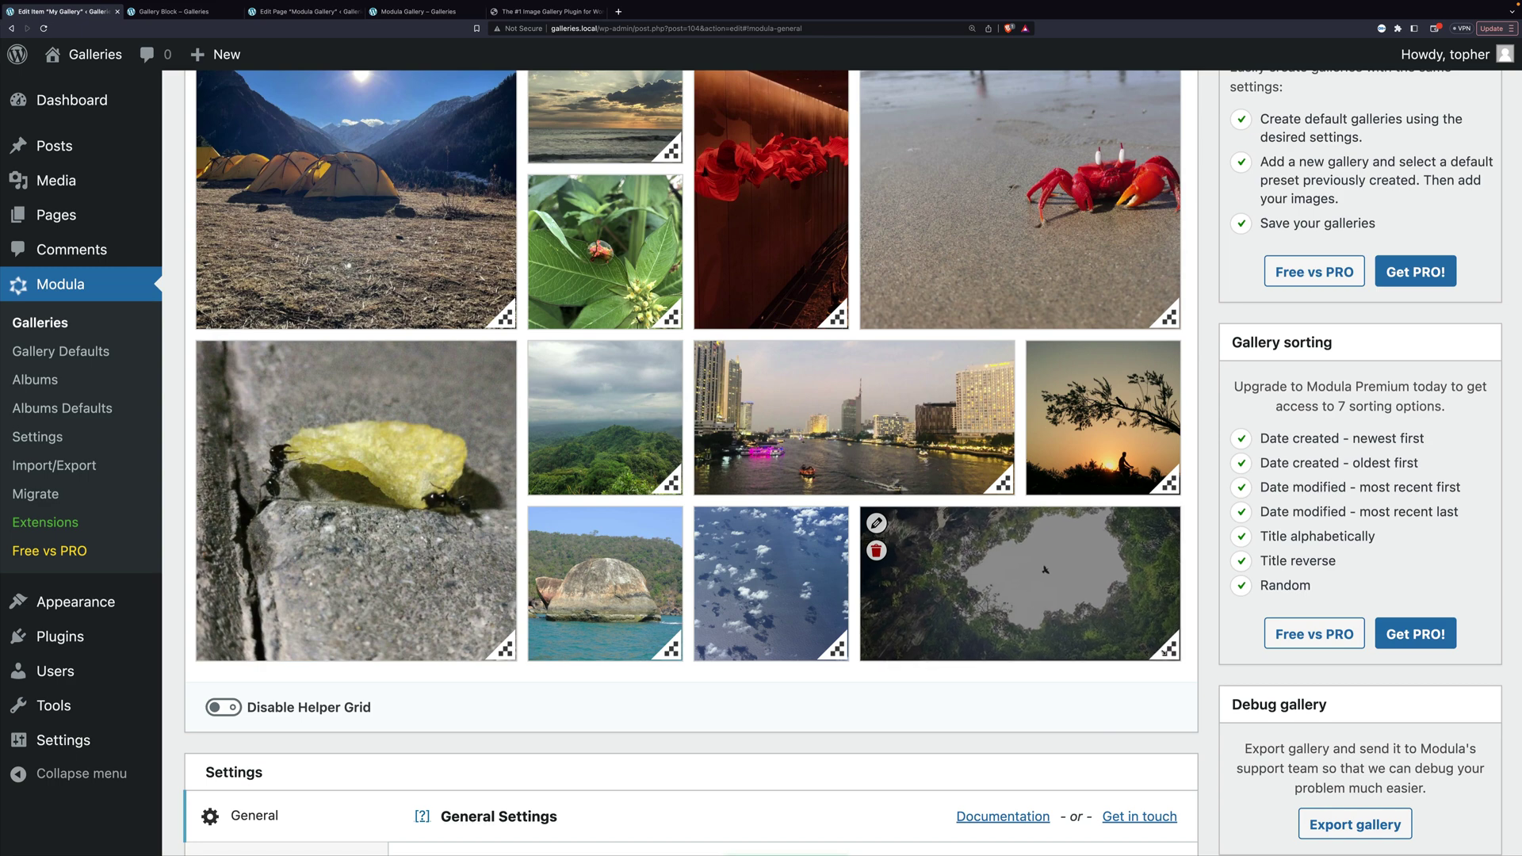
scroll(965, 345, "up", 5)
scroll(965, 345, "down", 2)
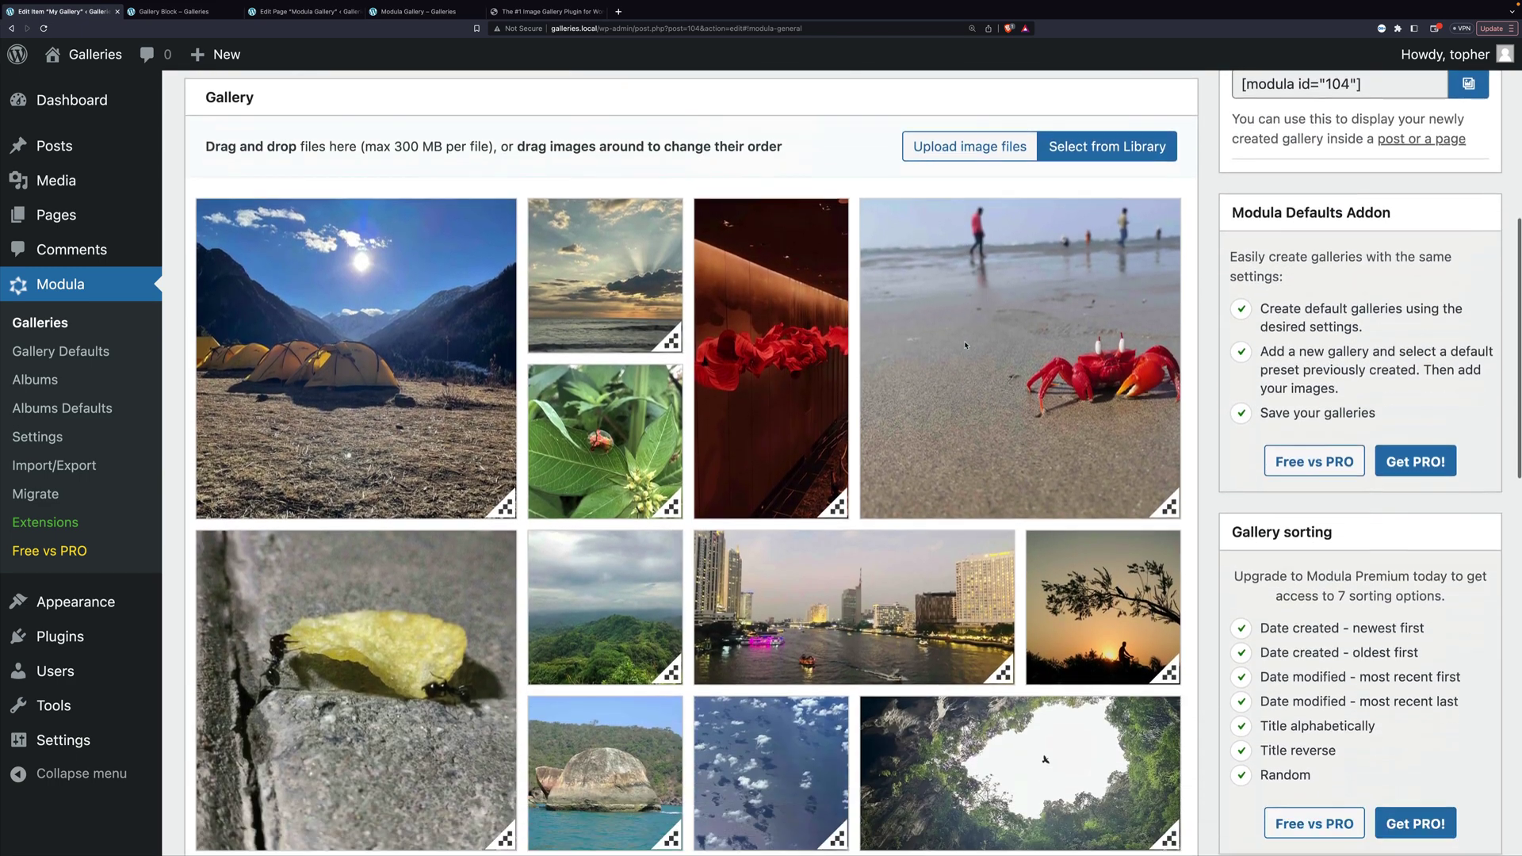
Step: Resize the yellow leaf photo to five by two grid cells and widen the river skyline photo to five cells
scroll(966, 345, "down", 1)
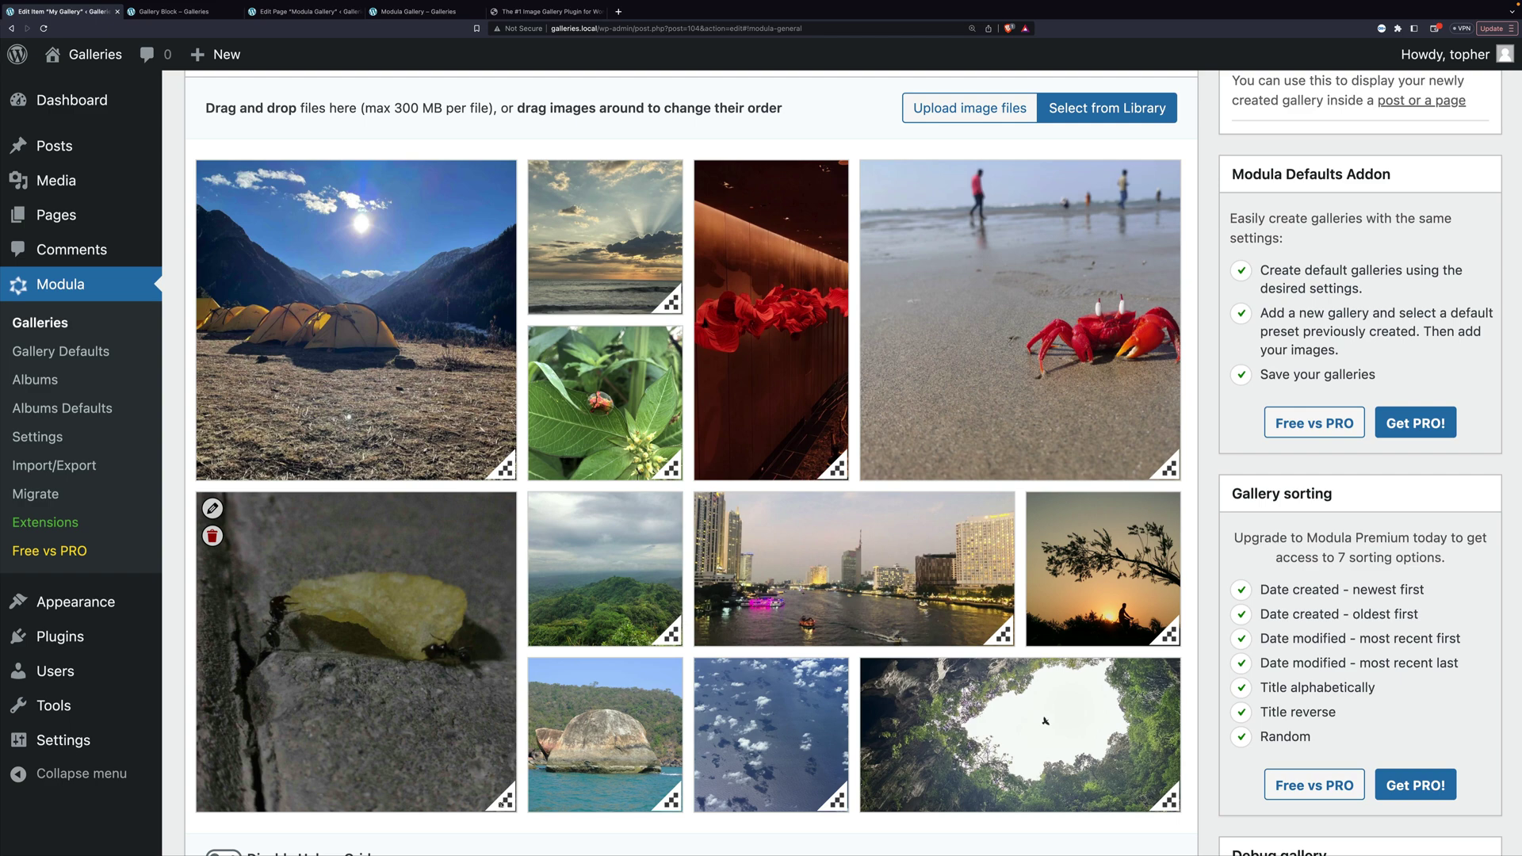
left_click_drag(501, 797, 607, 649)
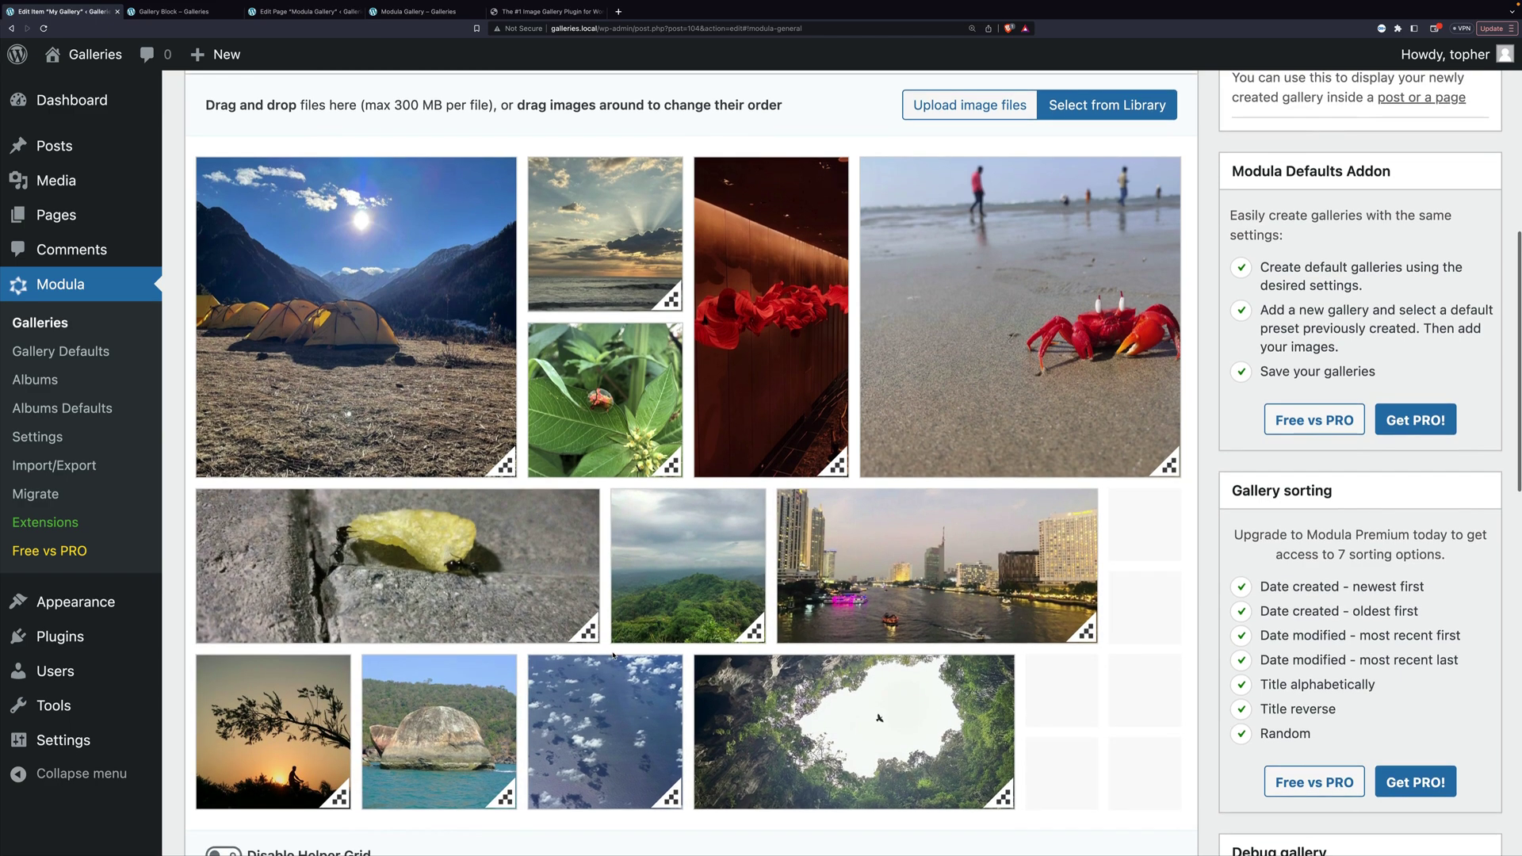
scroll(1035, 823, "down", 1)
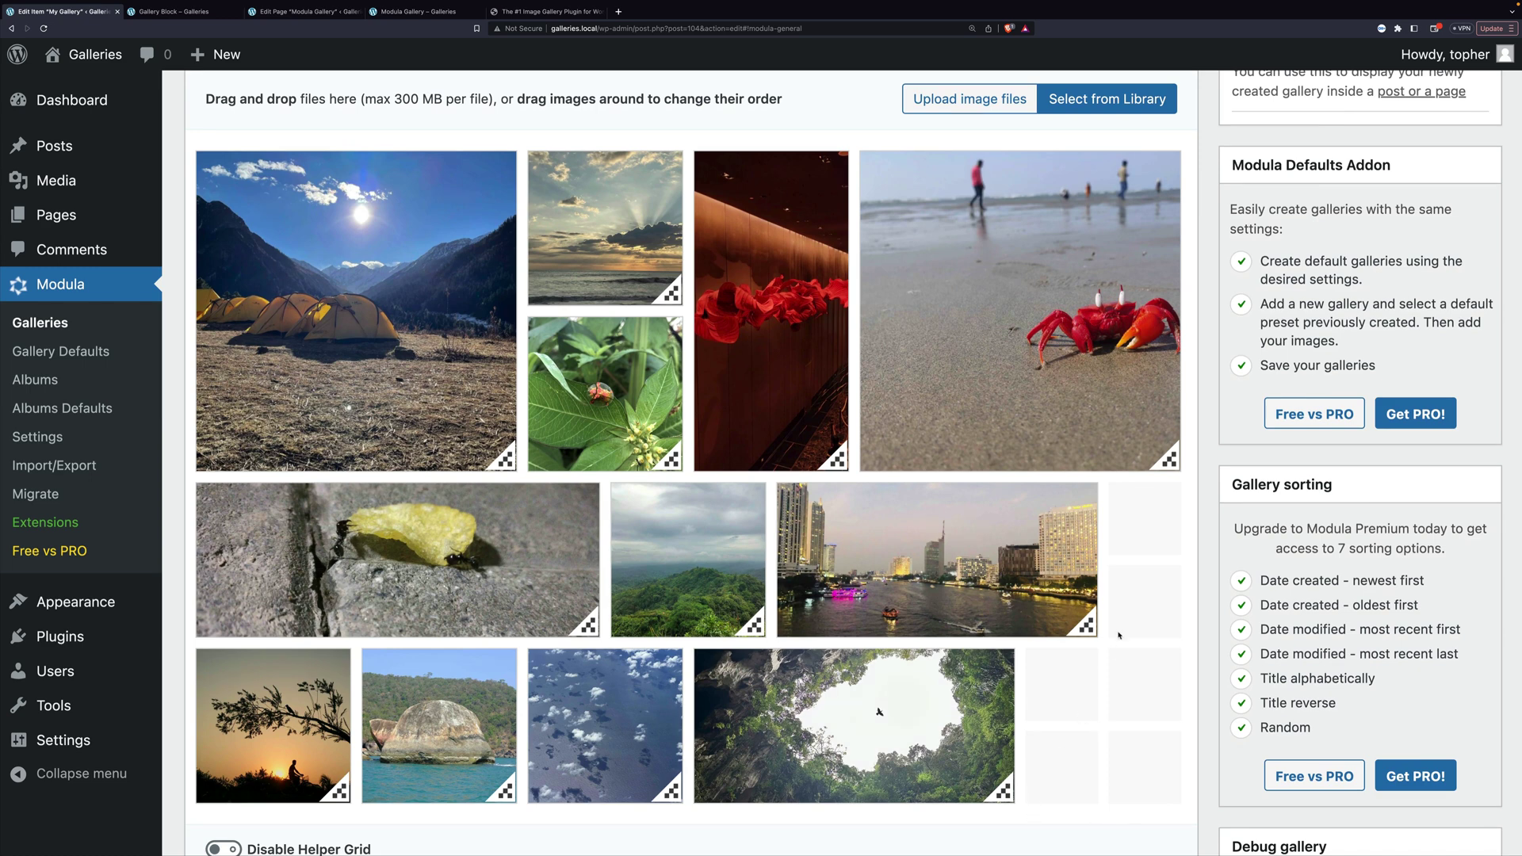
left_click_drag(1092, 628, 1165, 623)
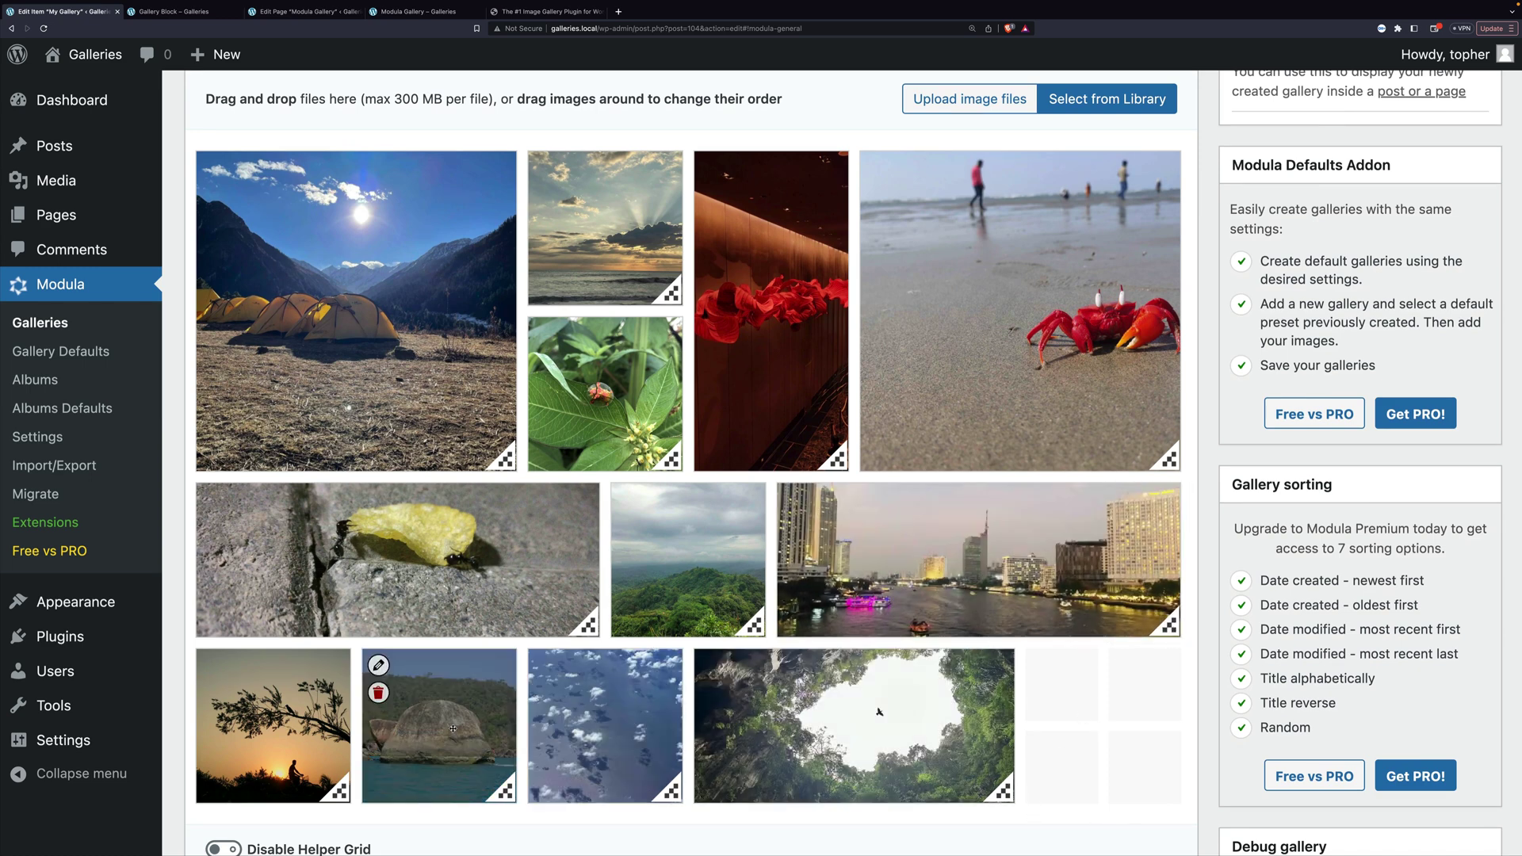
Step: Move the boulder photo to the end of the last row and place the clouds photo, four cells wide, beside the sunset tree
left_click_drag(453, 729, 1141, 721)
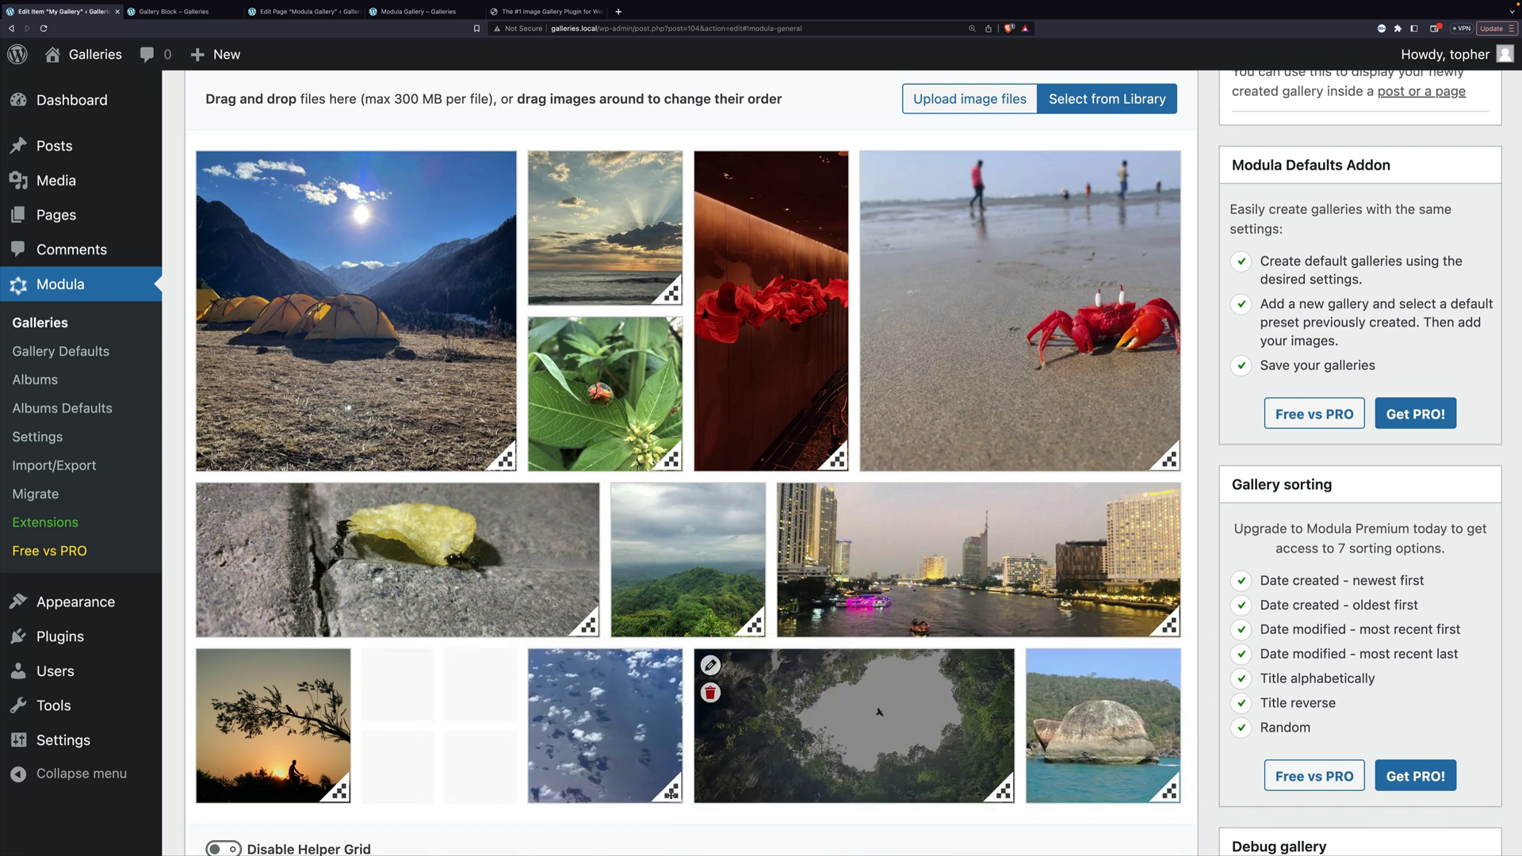
left_click_drag(579, 759, 413, 757)
left_click_drag(502, 790, 662, 795)
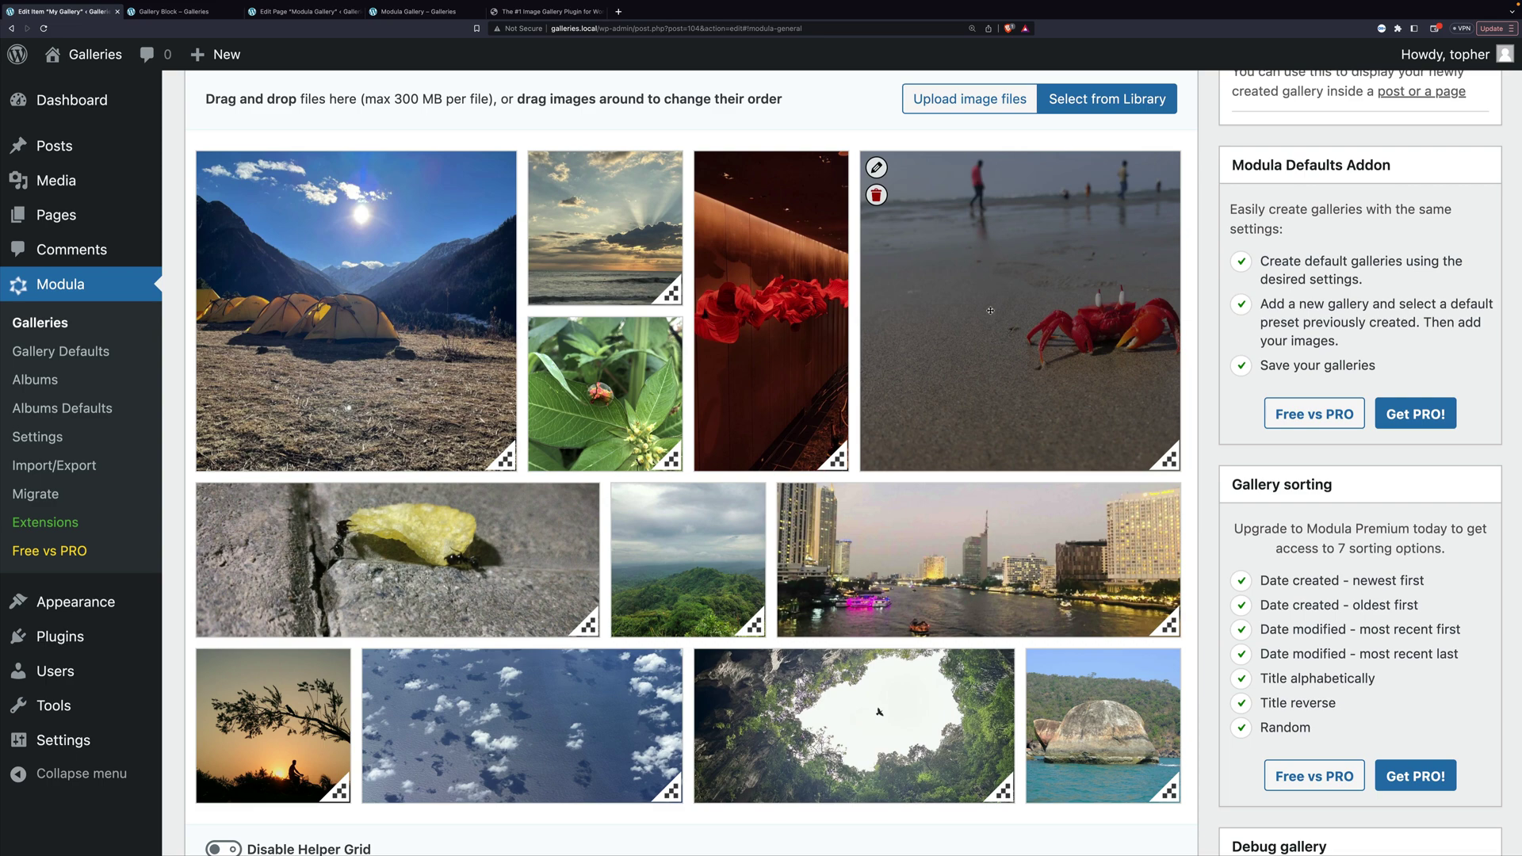
Step: Update the gallery and reload the published Modula Gallery page to view the custom grid layout
scroll(991, 310, "up", 3)
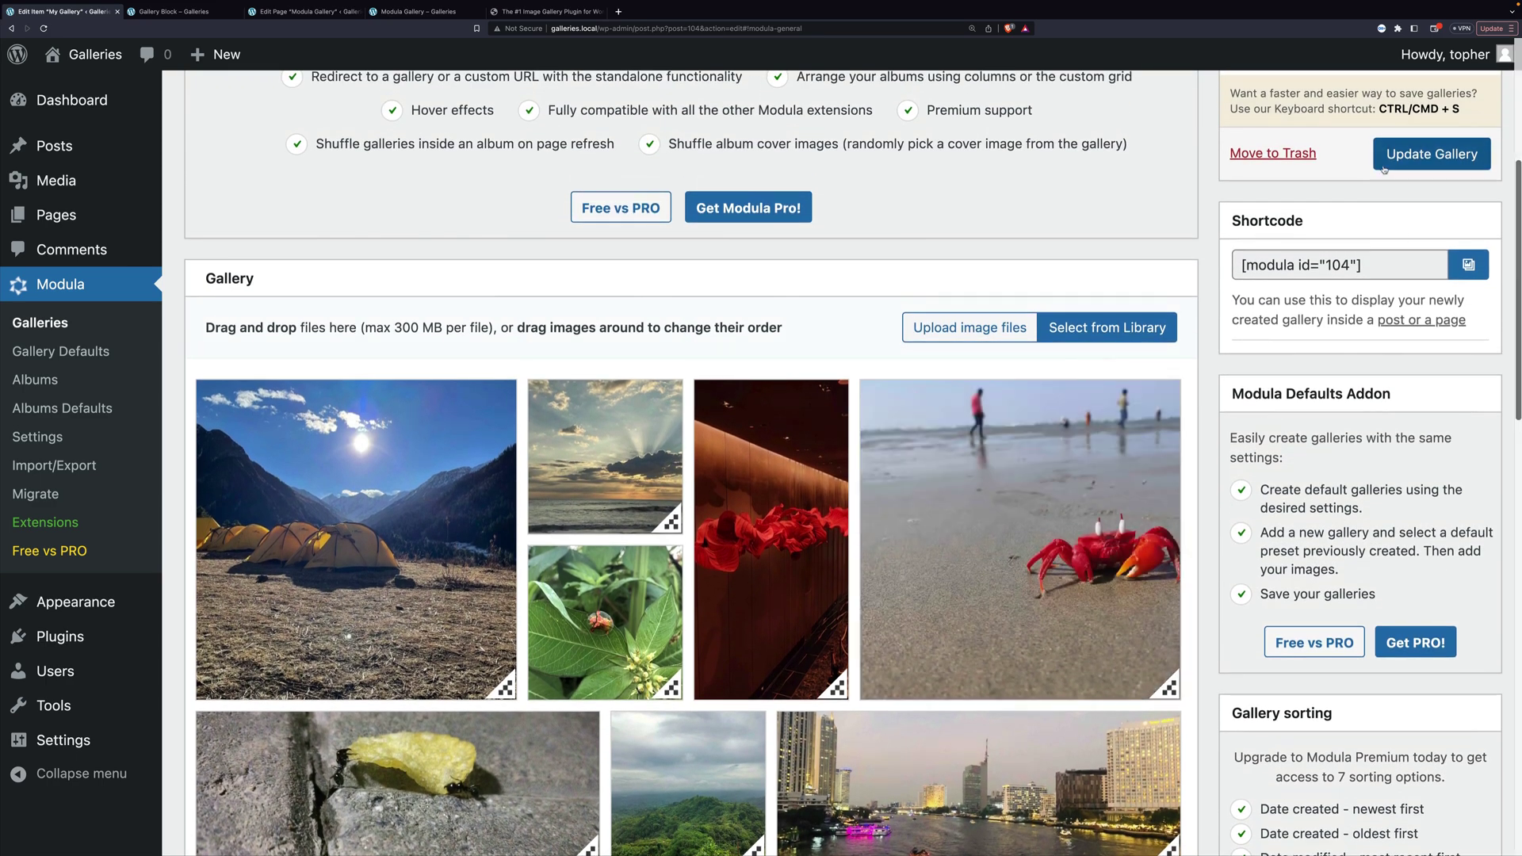
left_click(1384, 168)
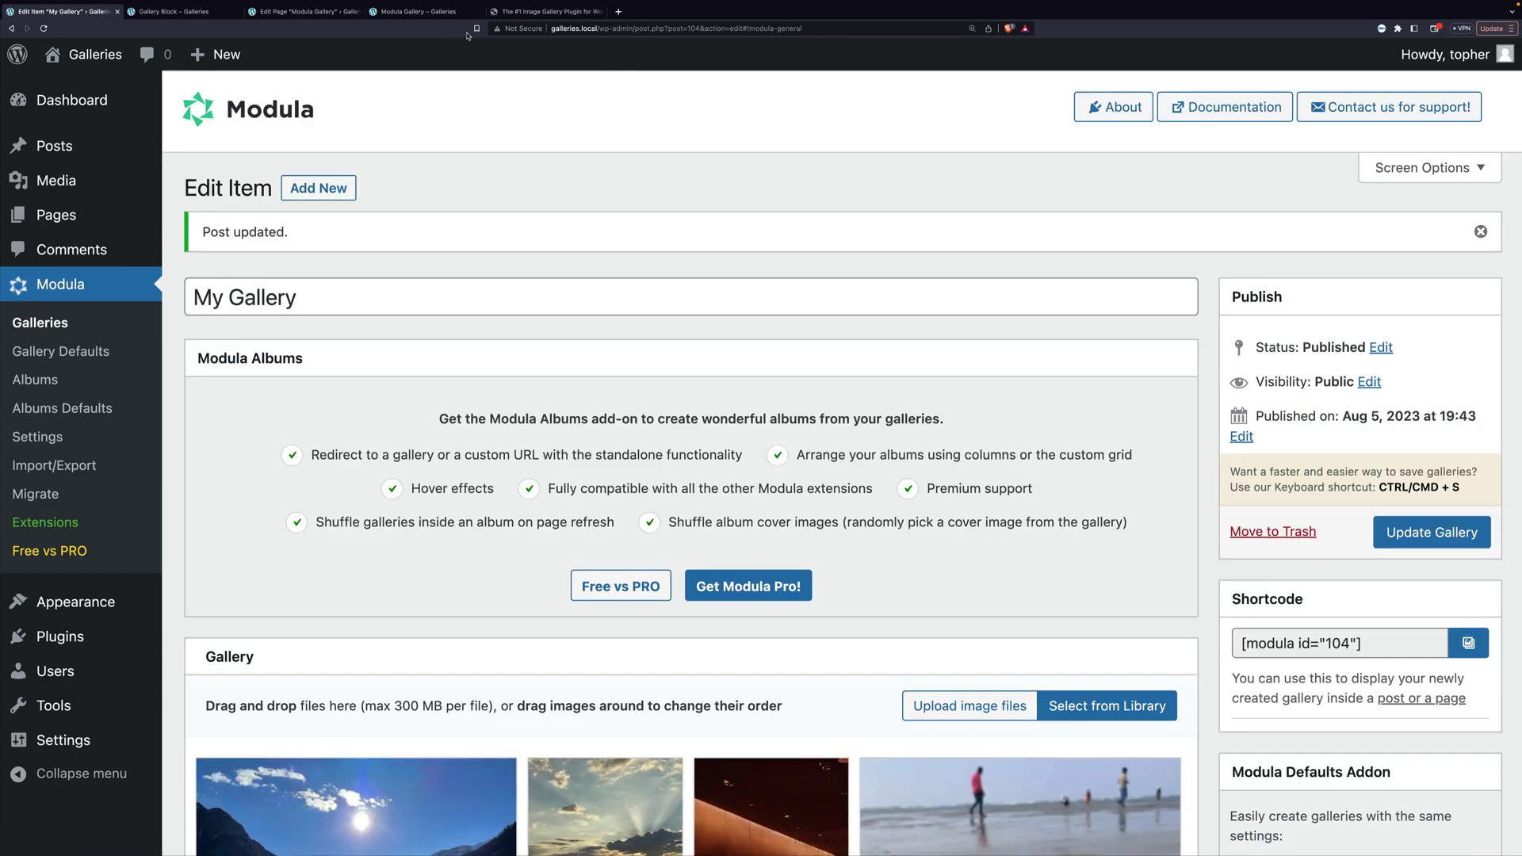
left_click(425, 16)
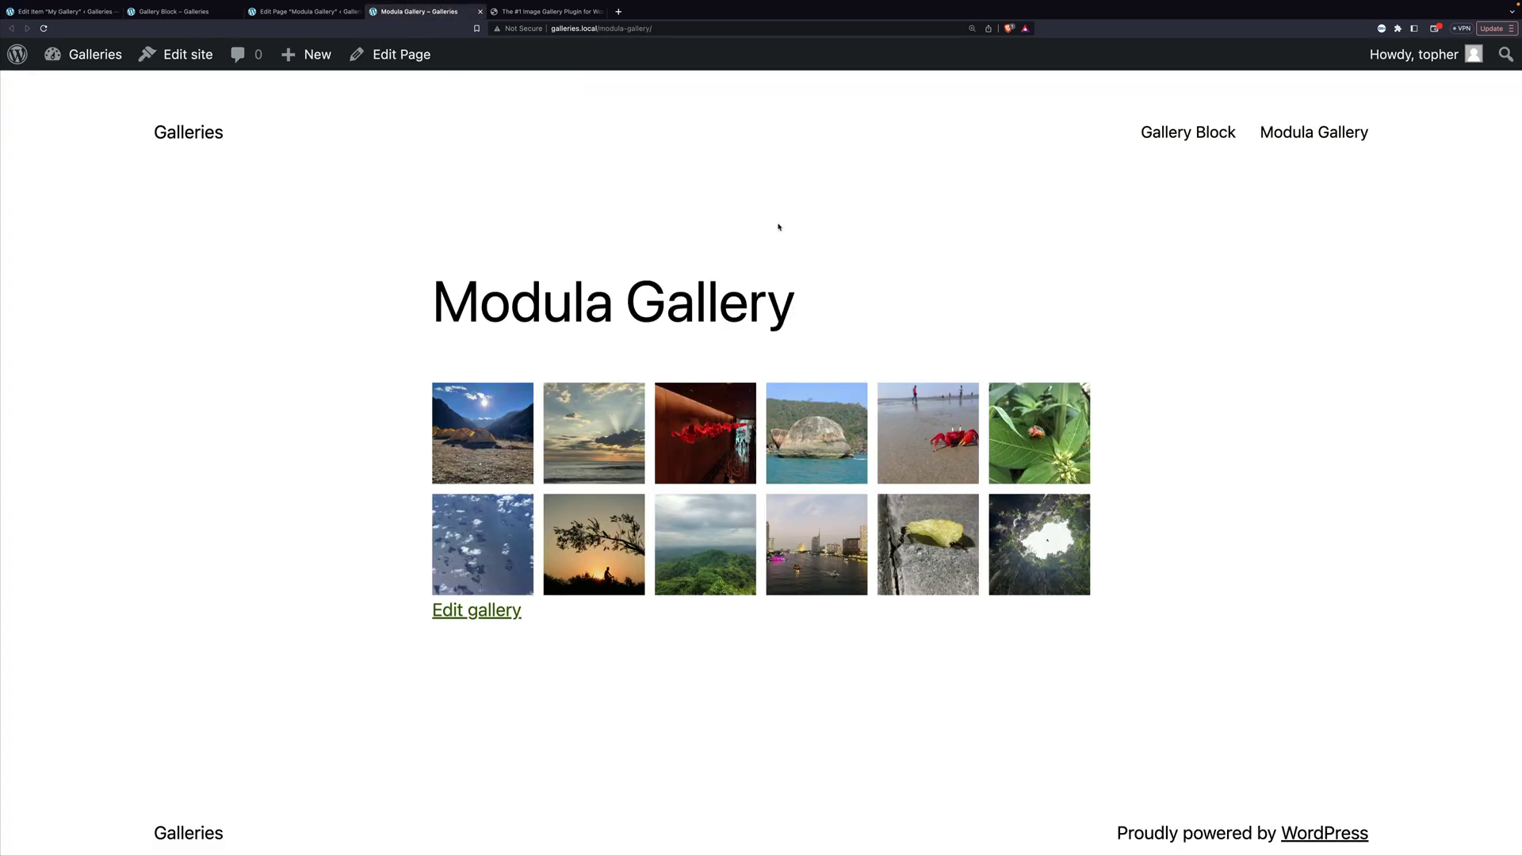
key("super+r")
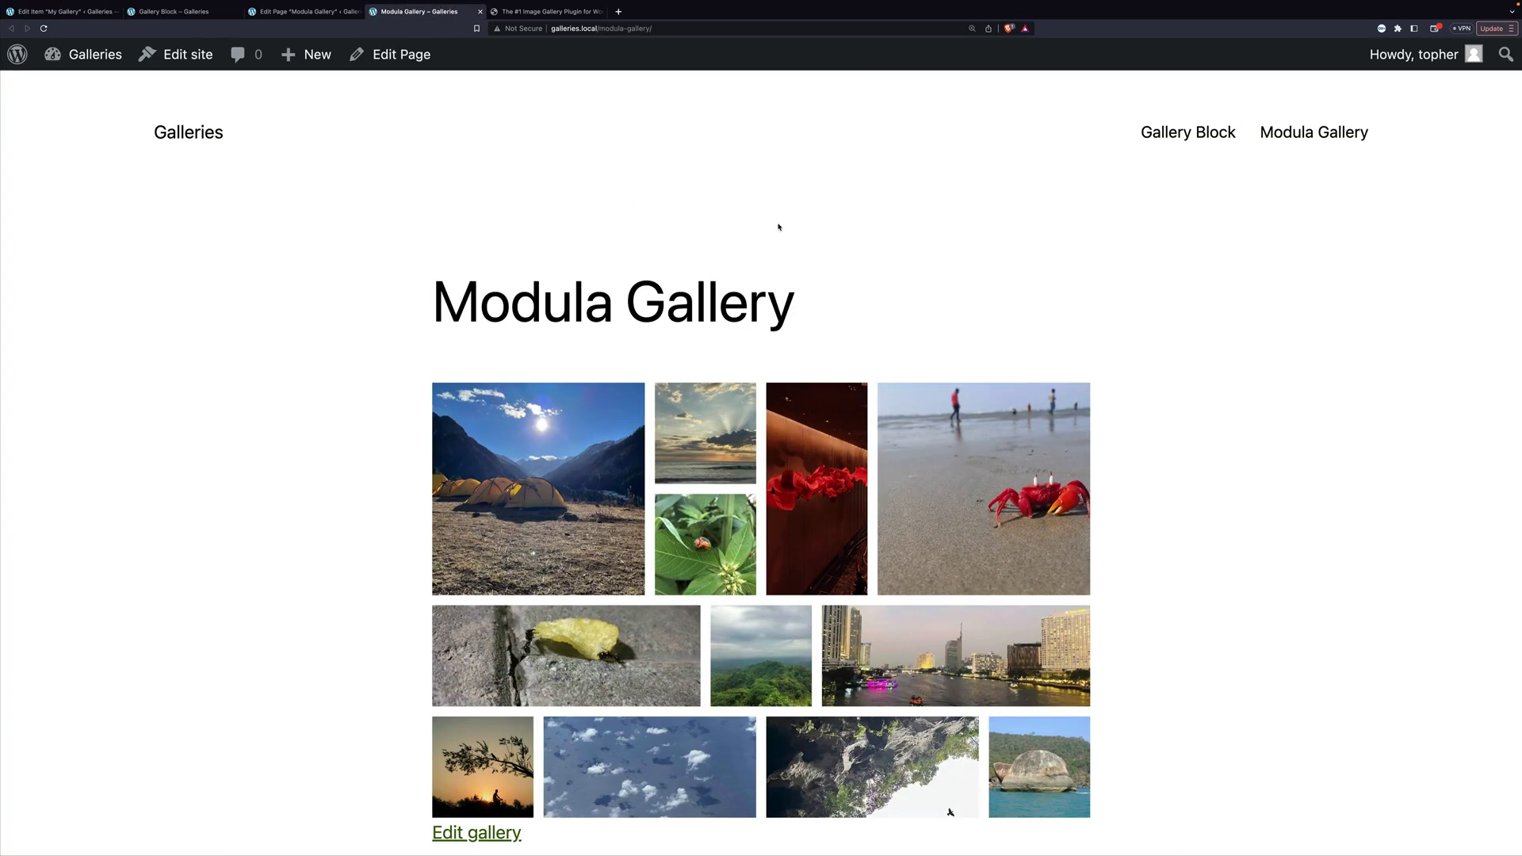
scroll(778, 227, "down", 2)
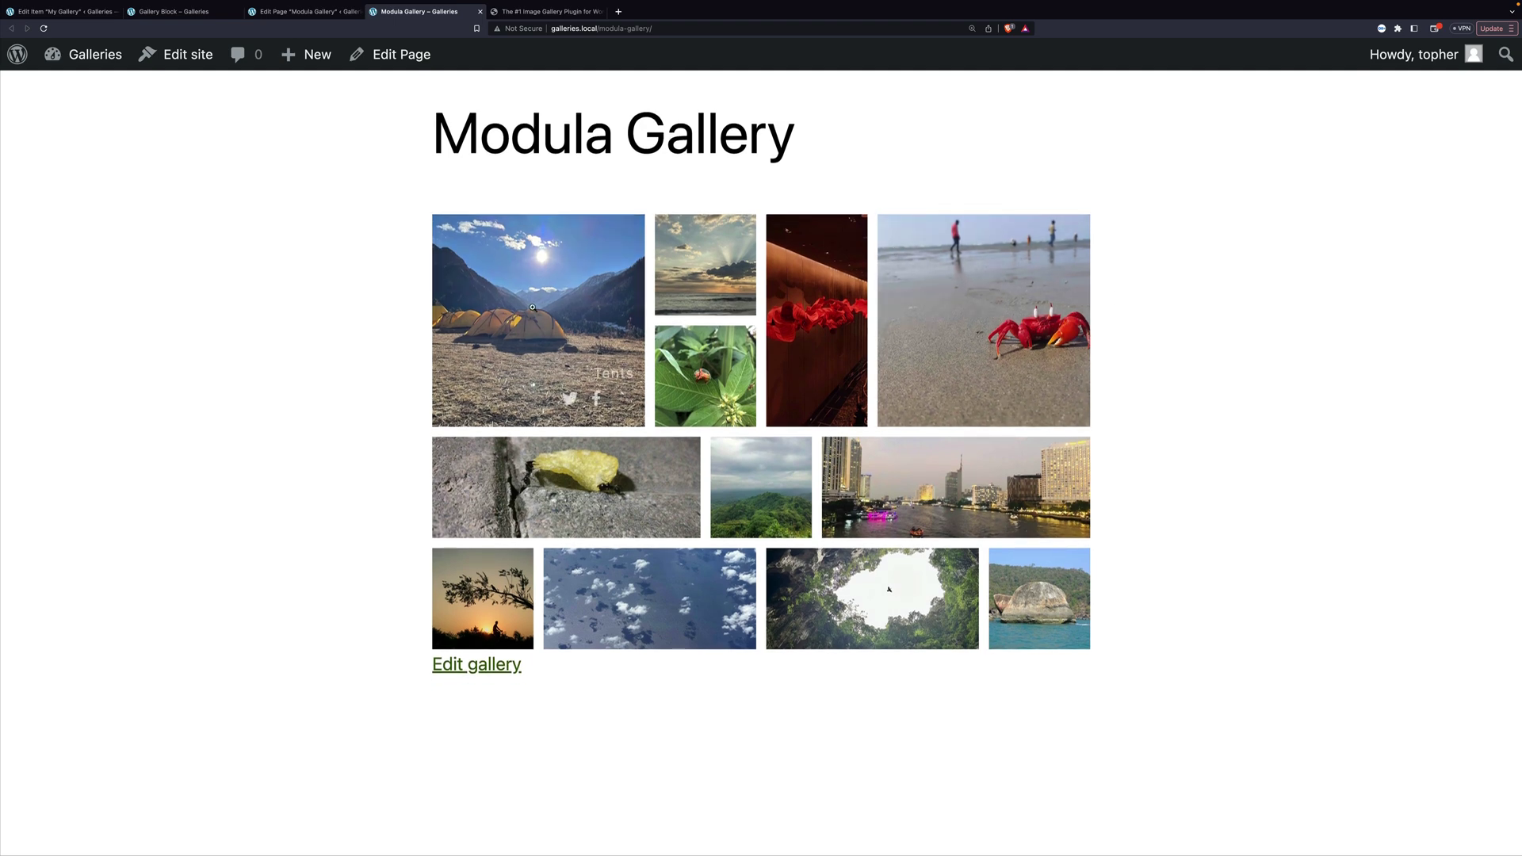
Step: Open the Tents photo in the lightbox, browse forward to the third image, and close the lightbox
left_click(606, 353)
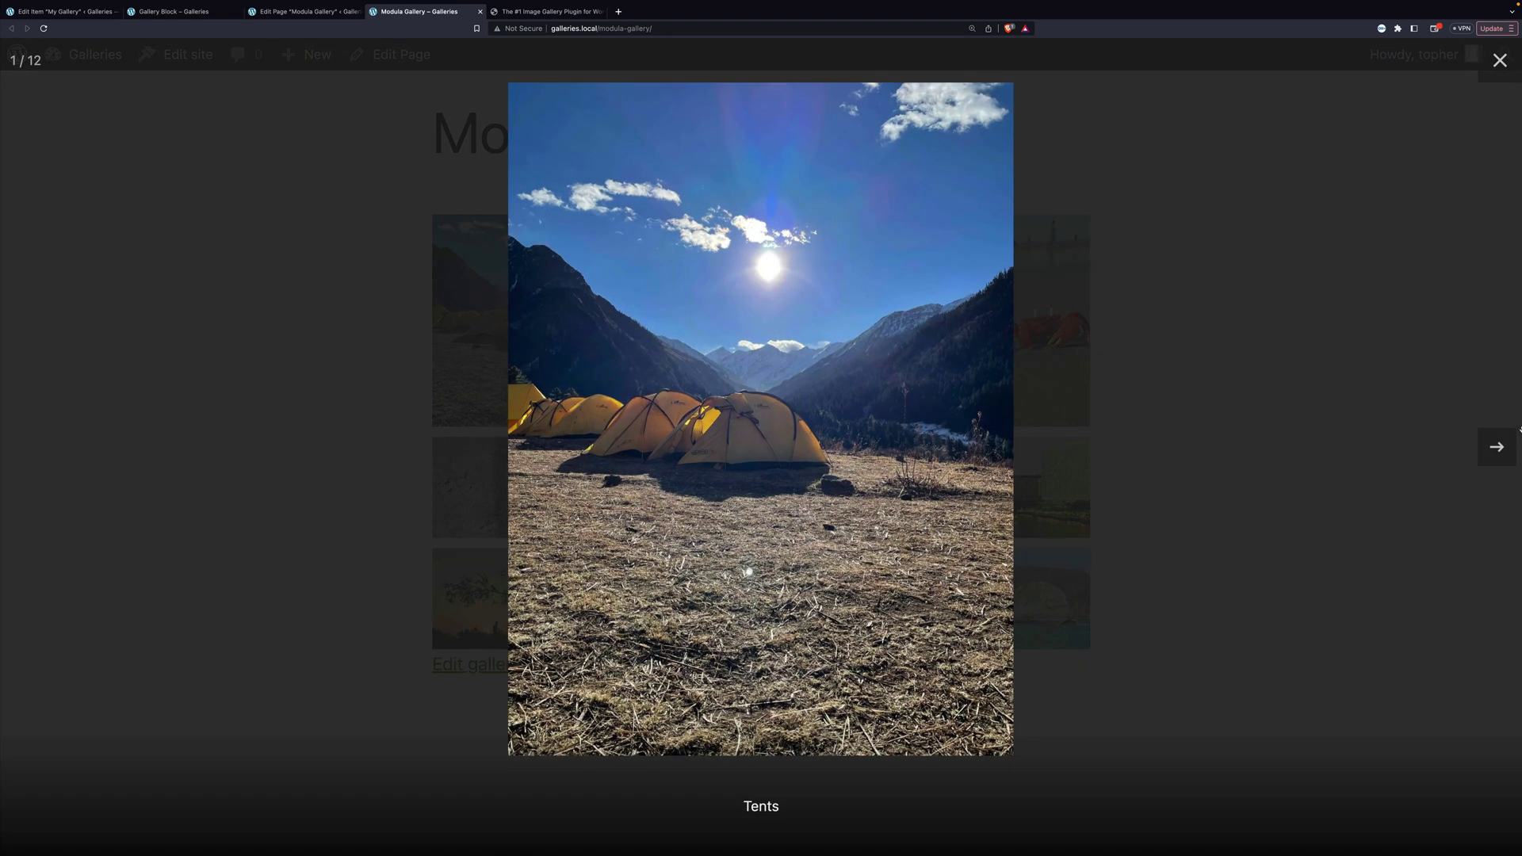
left_click(1495, 447)
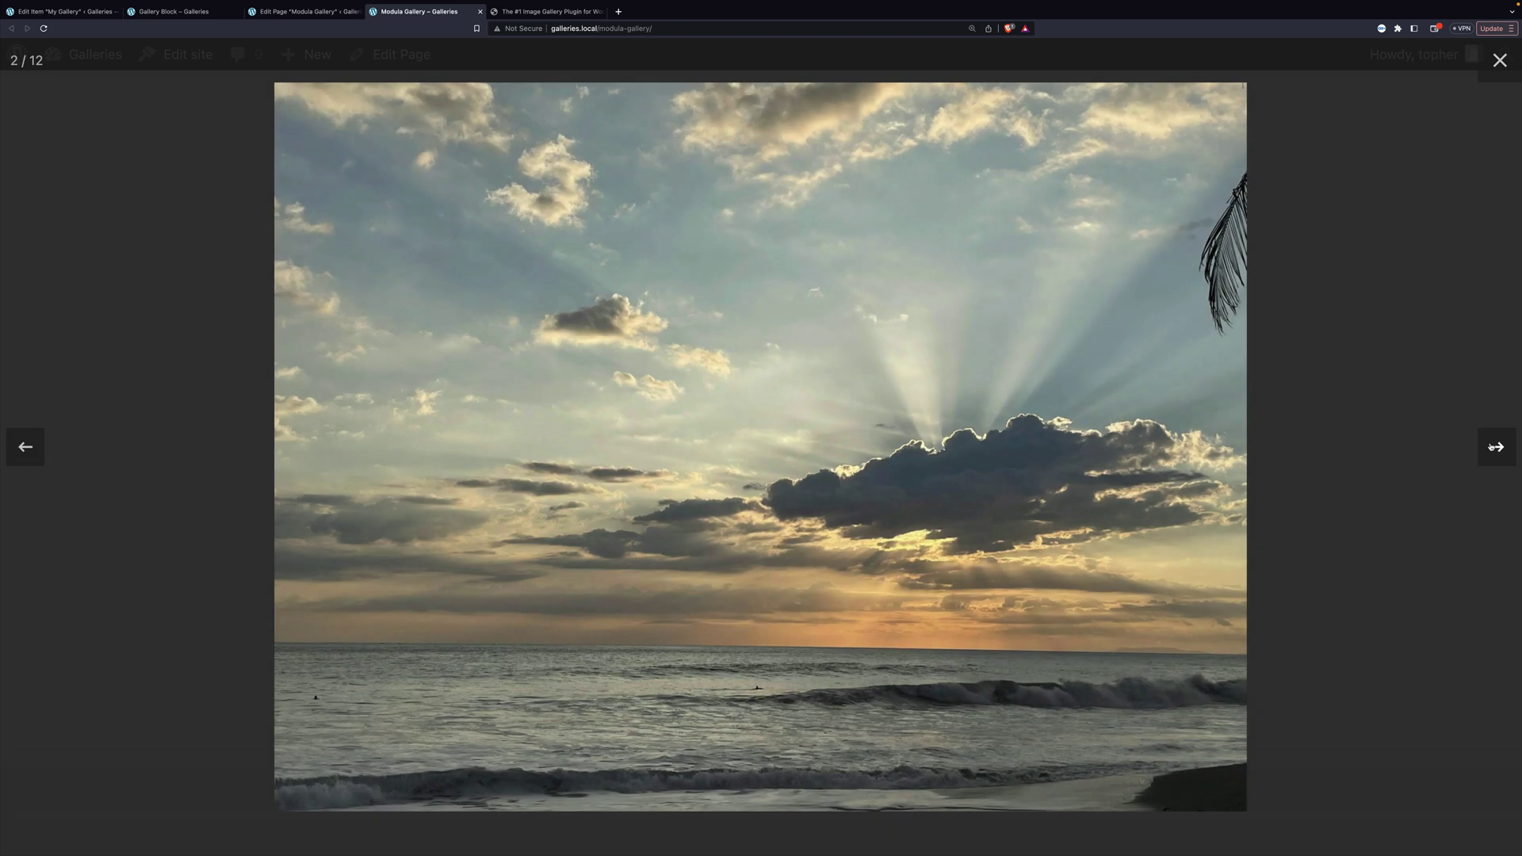
left_click(1495, 446)
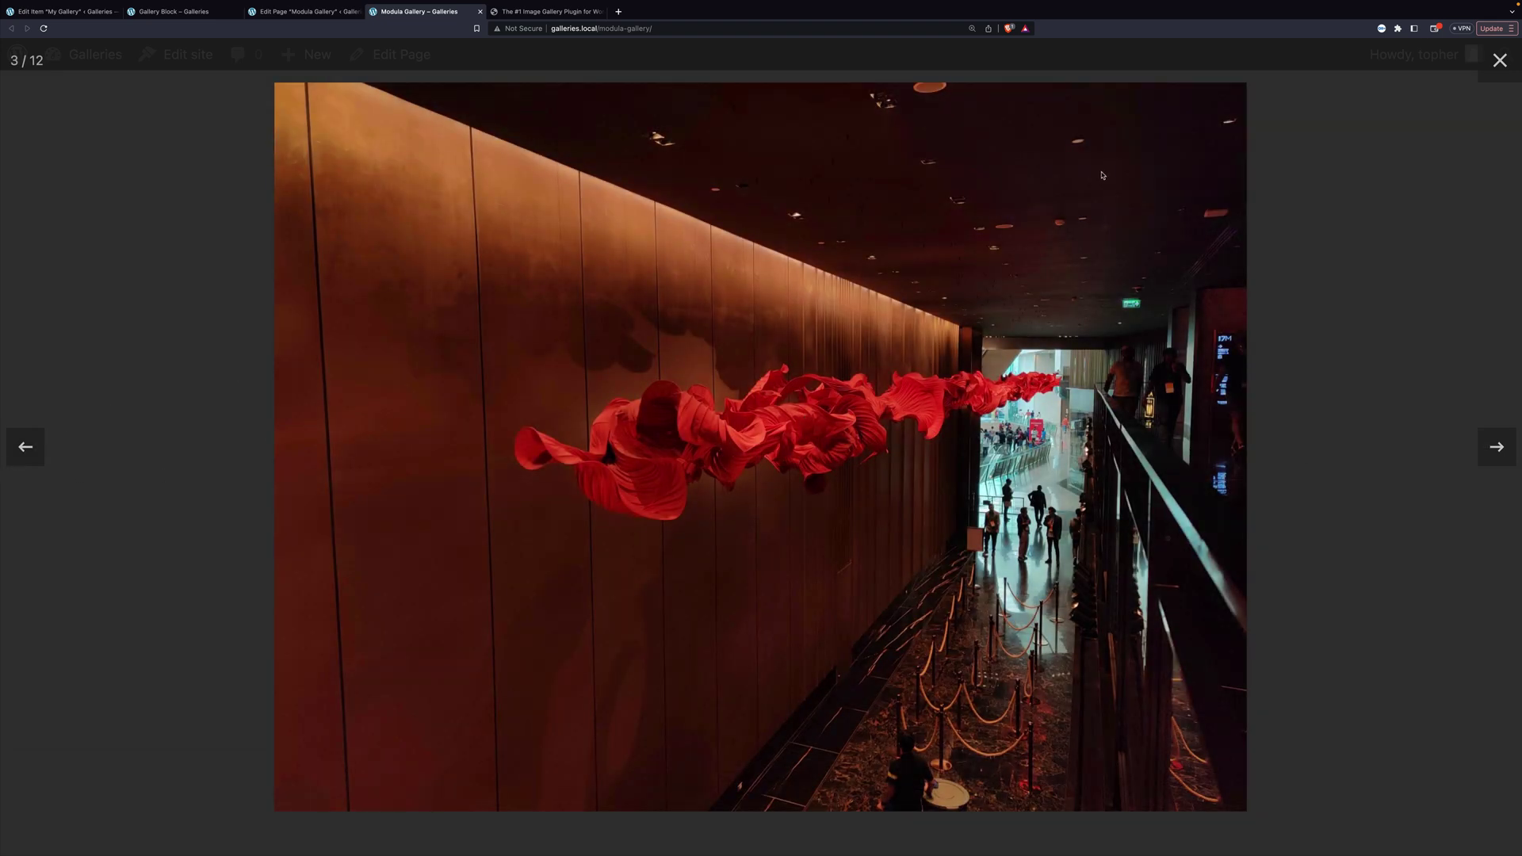
left_click(1498, 60)
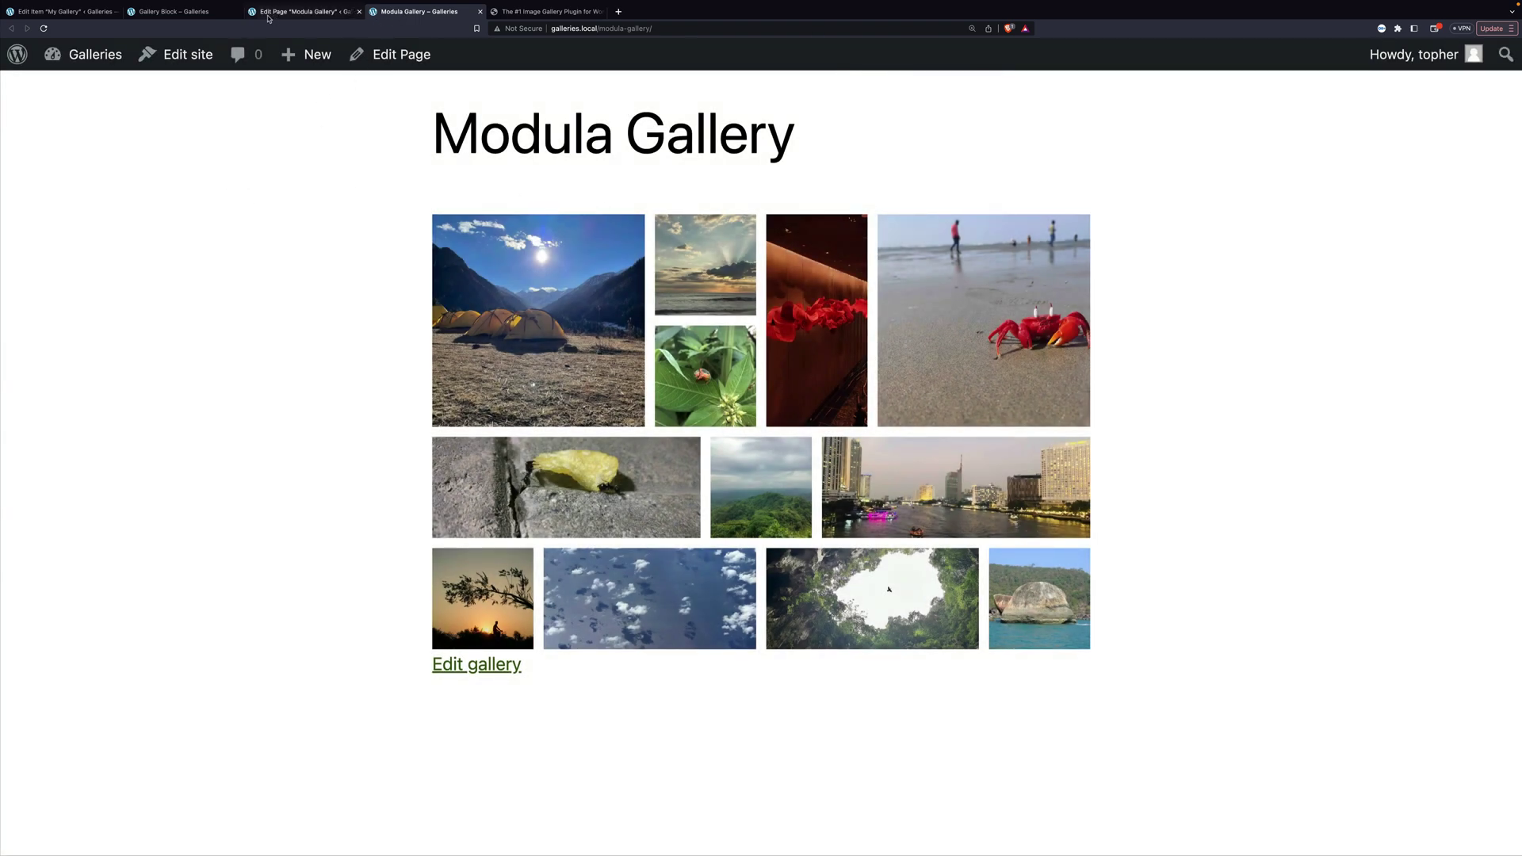
Step: Look over the published Gallery Block page and return to the Modula Gallery page to compare the two layouts
left_click(202, 12)
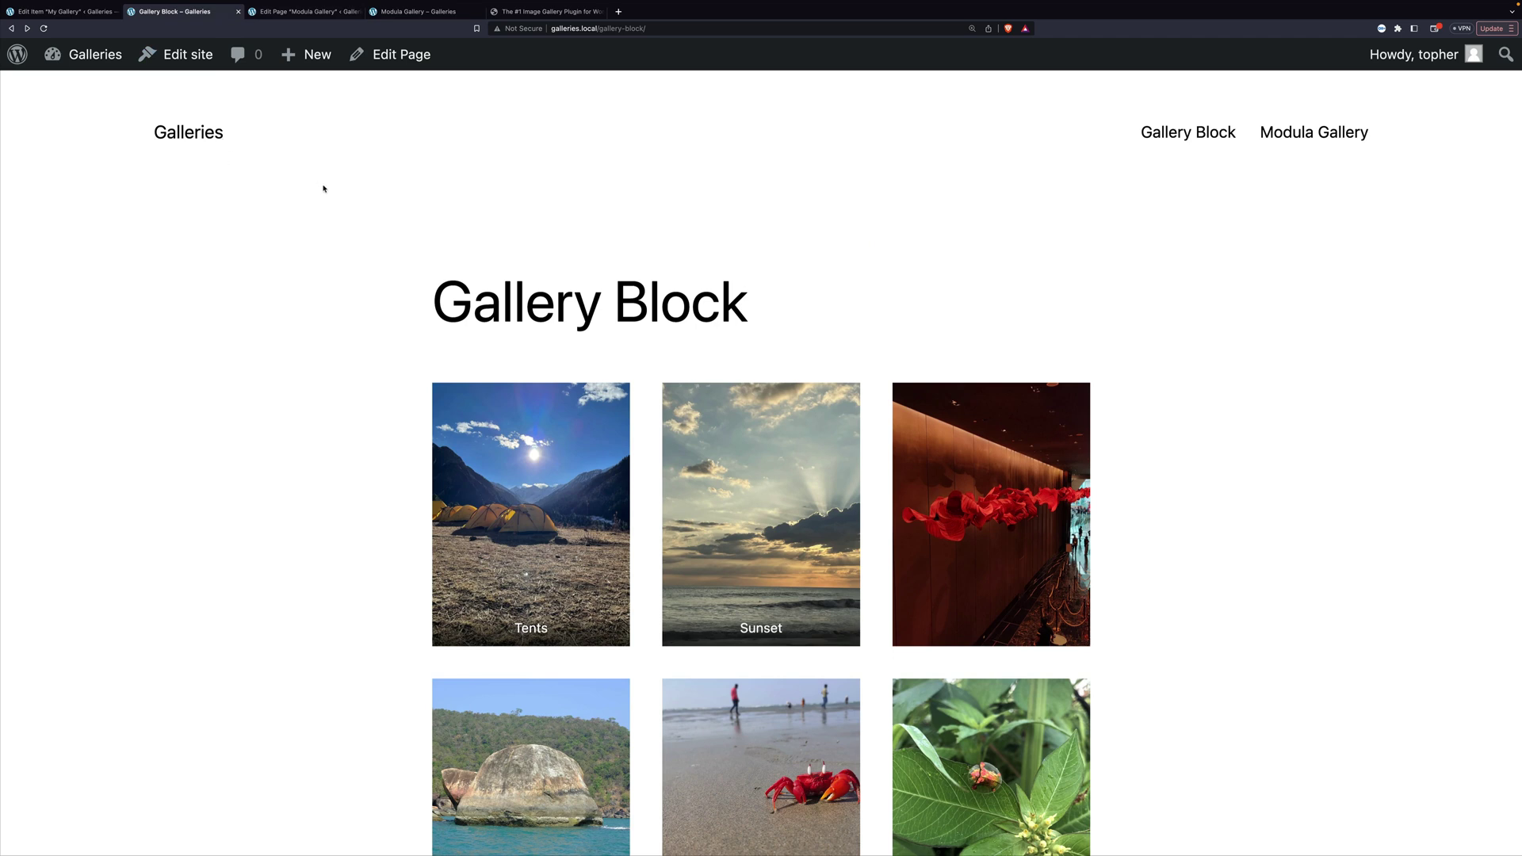
scroll(976, 392, "down", 3)
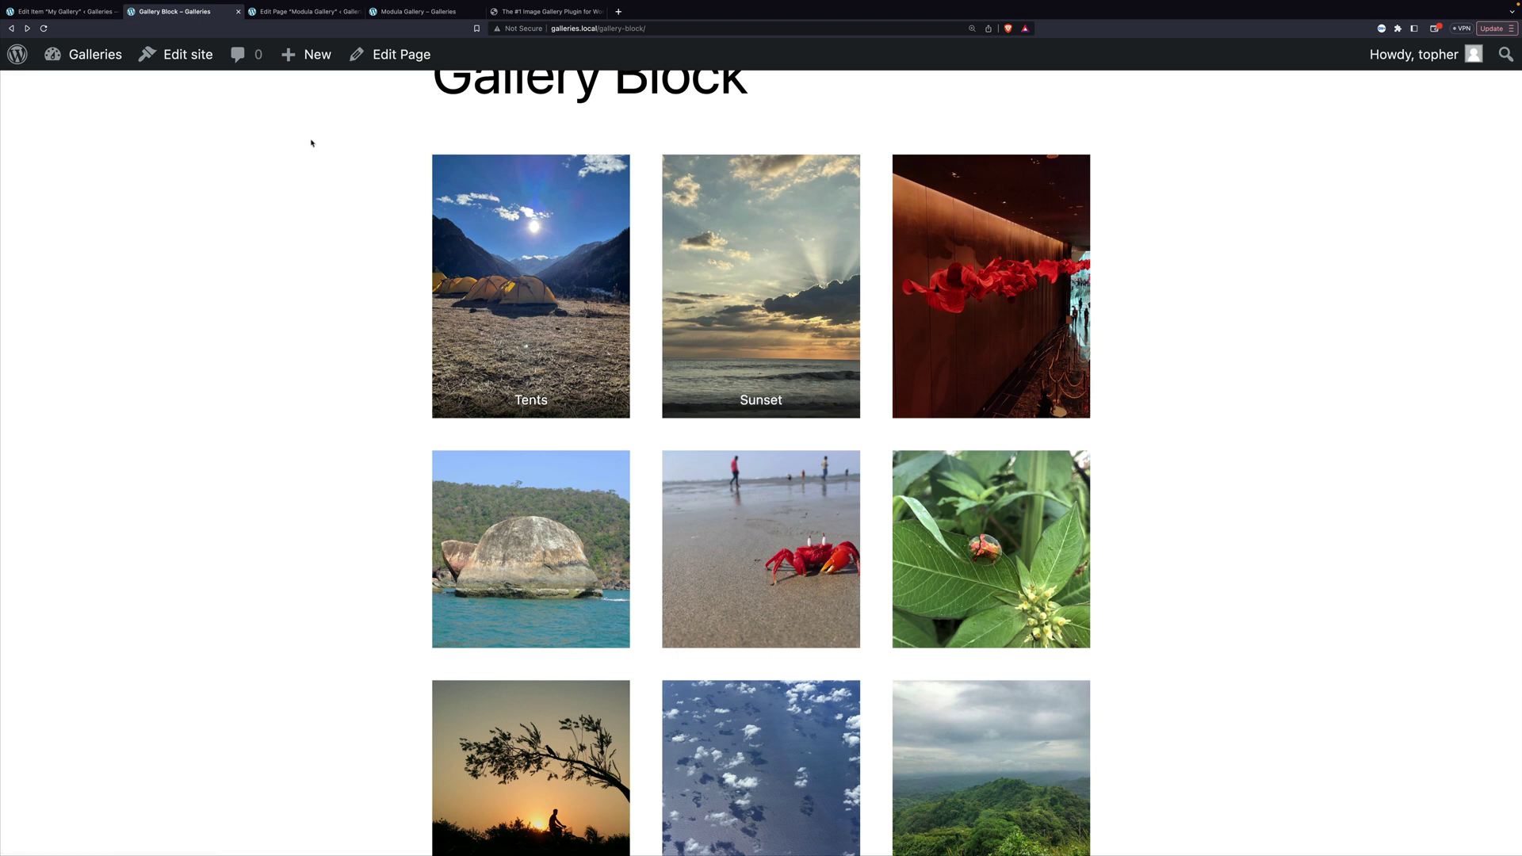
left_click(418, 12)
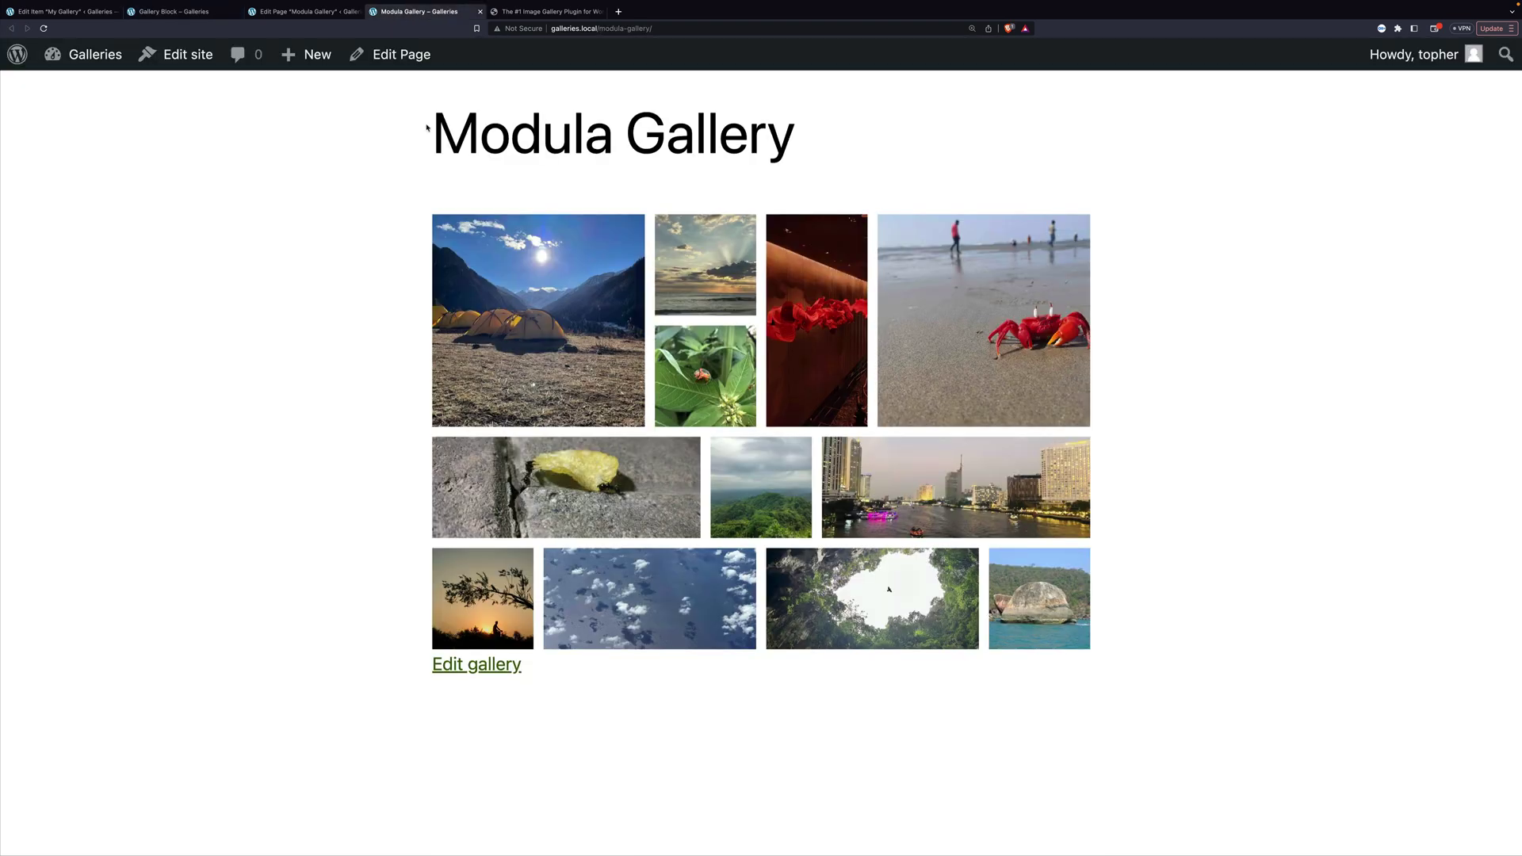